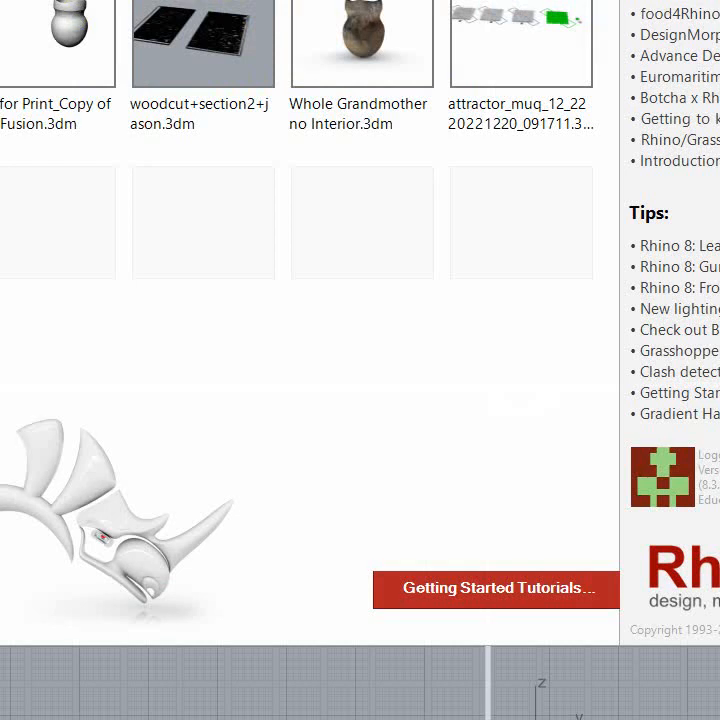
Step: Create a new model from the second "Objects - Inches, Feet & Inches" template in the list
left_click(35, 631)
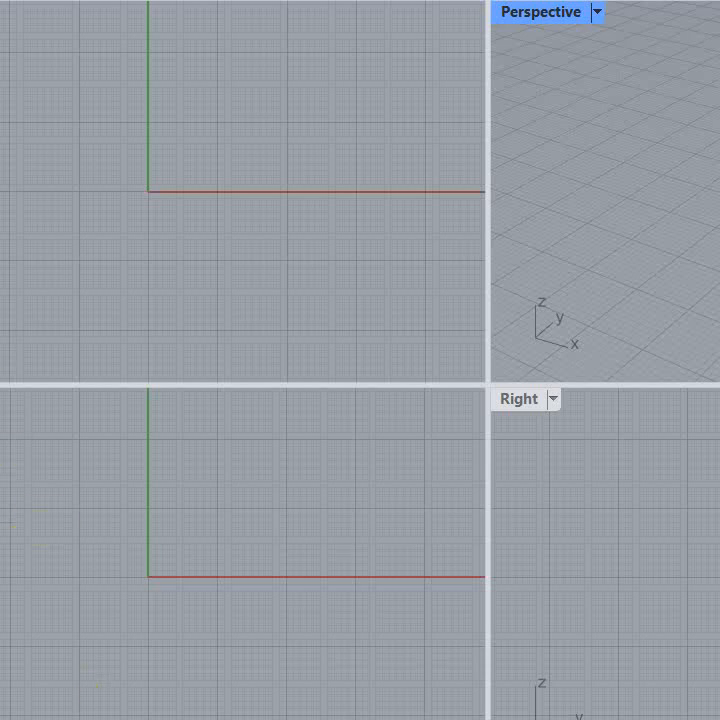
key("alt+f")
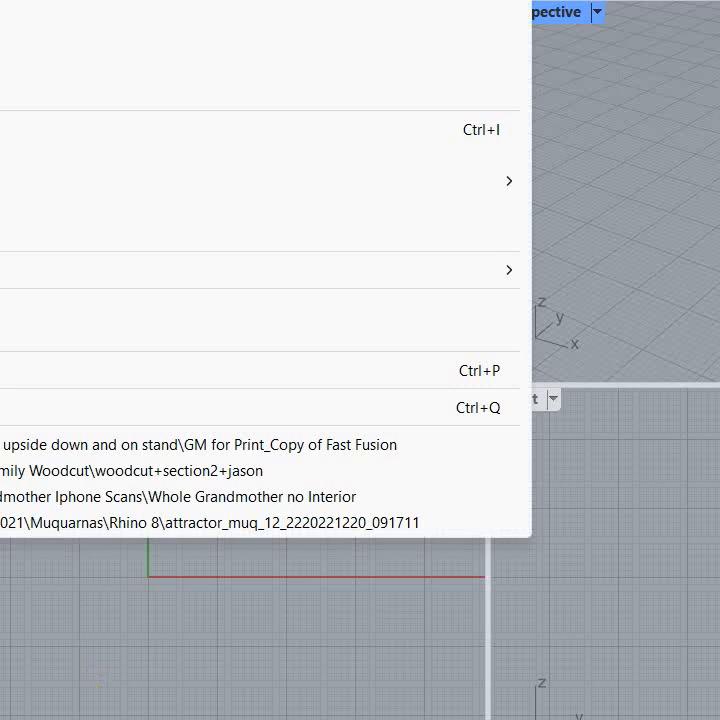
key("n")
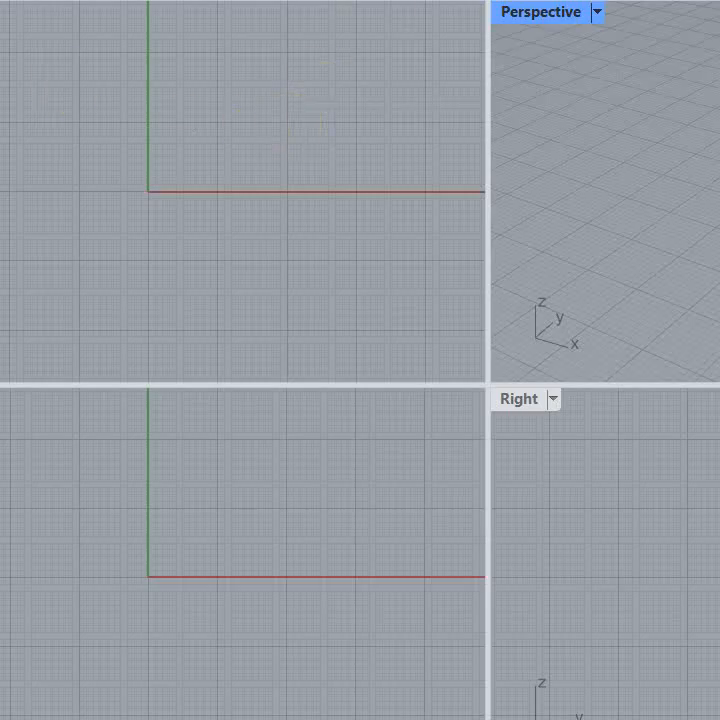
key("alt+f")
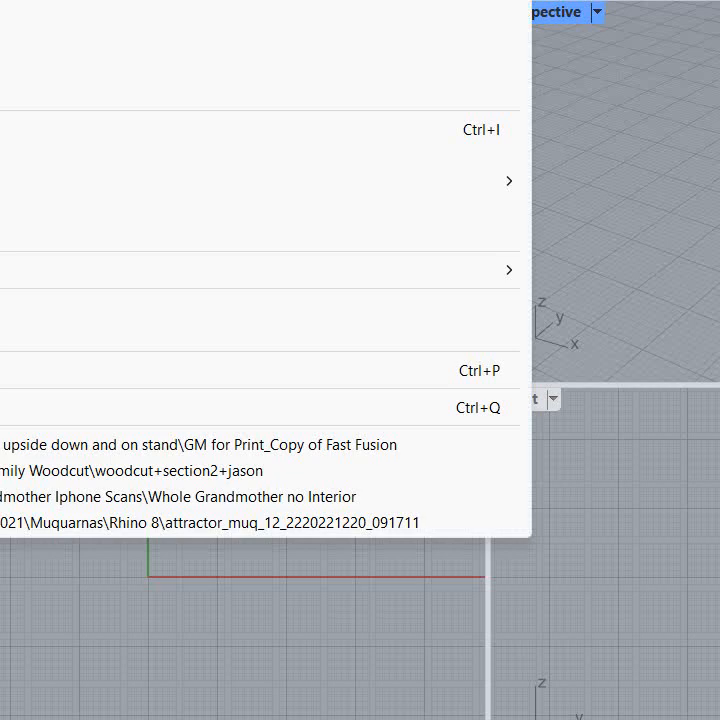
key("ctrl+n")
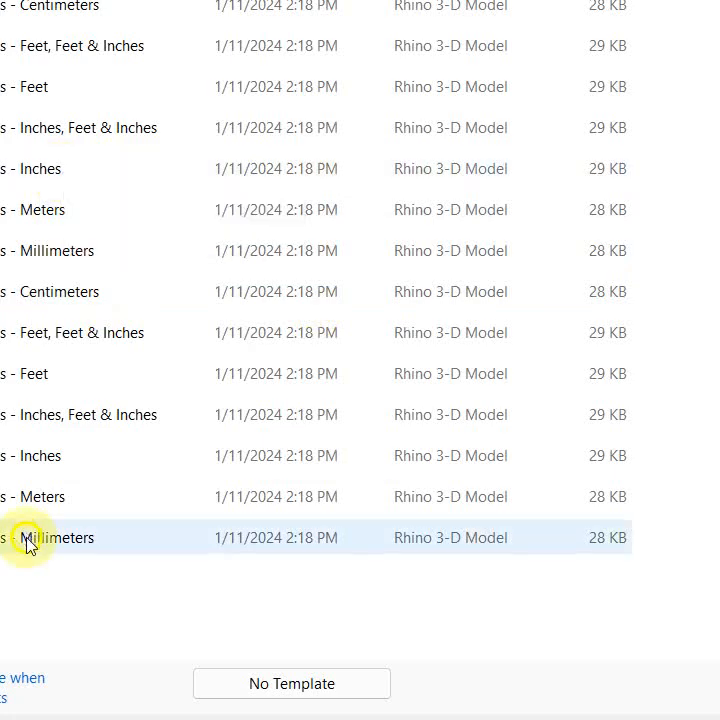
double_click(35, 414)
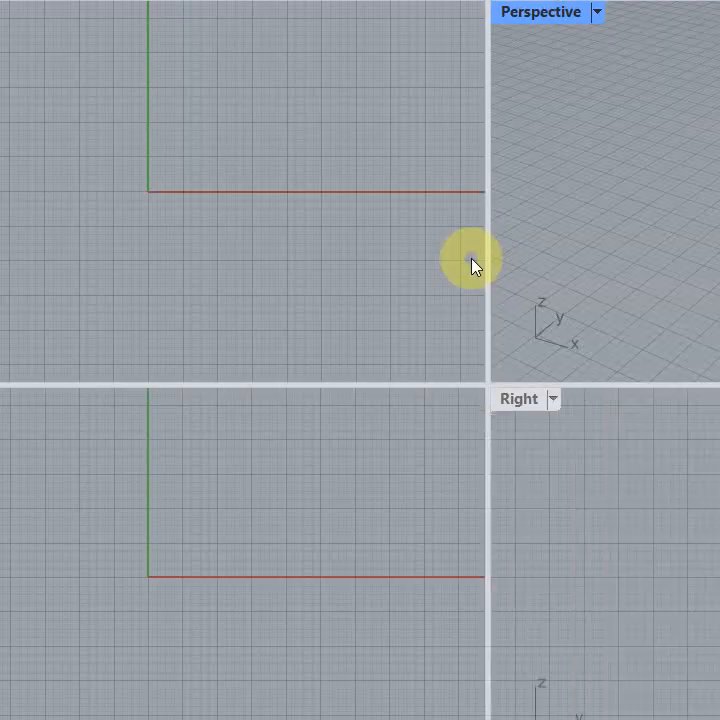
Step: Open the document's grid settings
right_click_drag(222, 225, 225, 254)
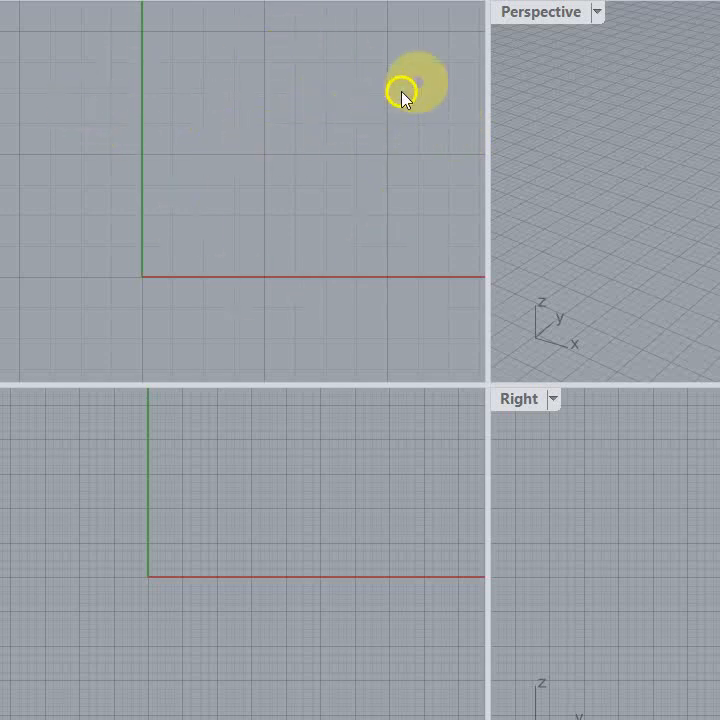
right_click_drag(98, 232, 36, 184)
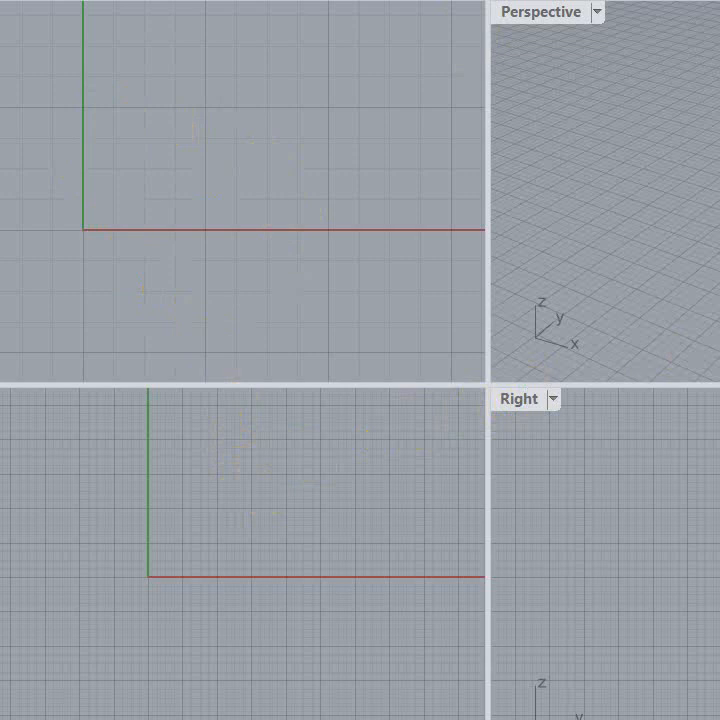
key("alt+f")
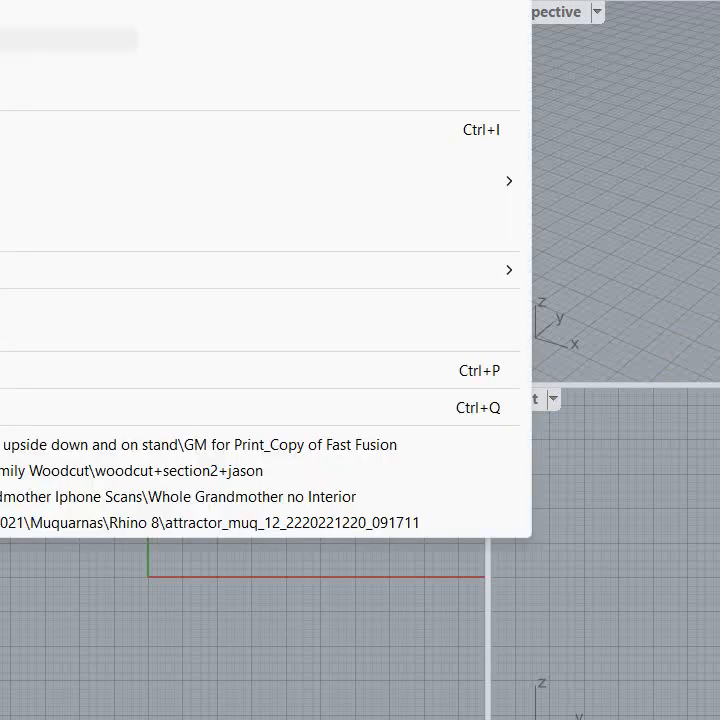
left_click(100, 333)
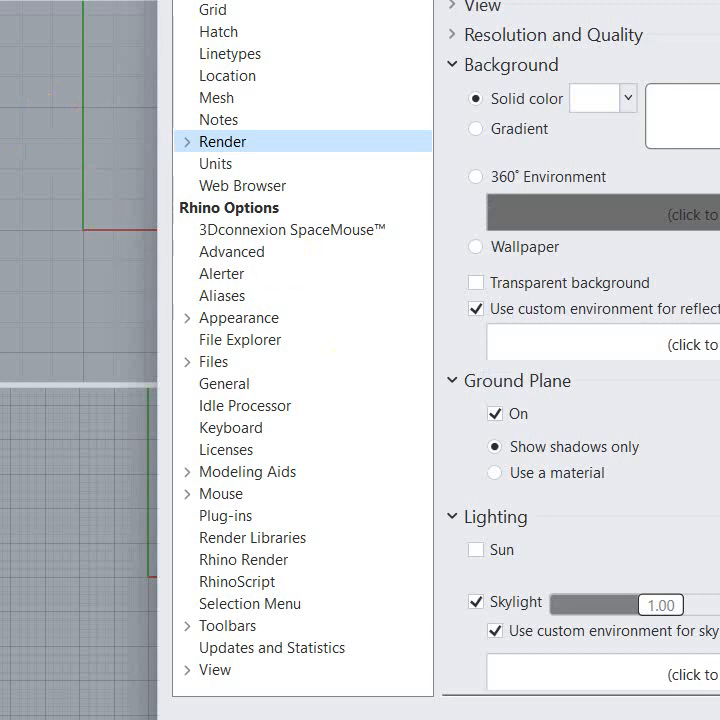
left_click(718, 482)
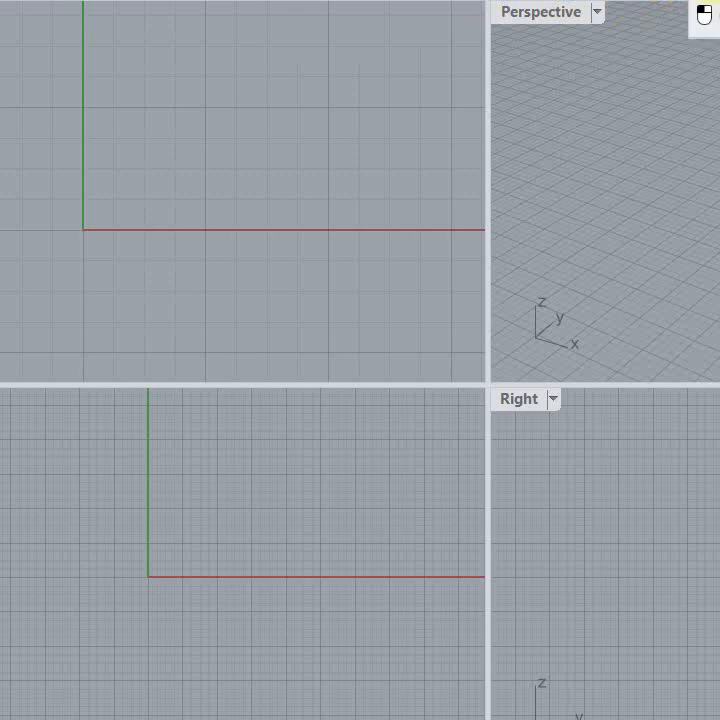
left_click(712, 1)
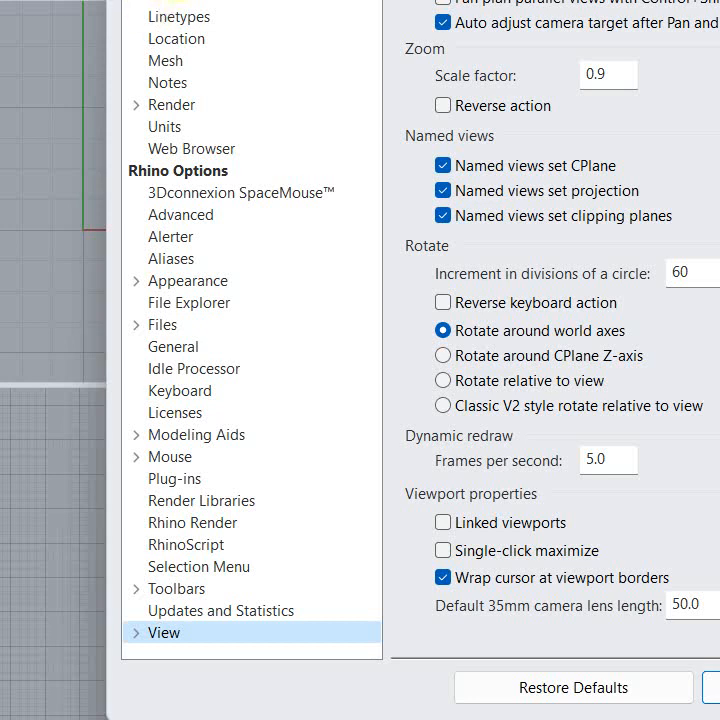
left_click(175, 2)
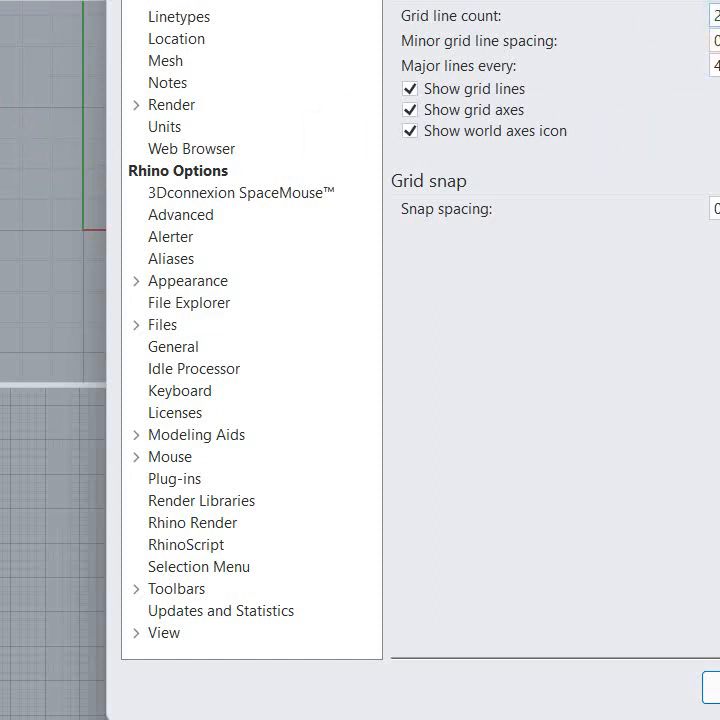
Step: Change the grid line count and the minor grid line spacing in the grid settings
left_click_drag(719, 16, 647, 16)
left_click_drag(719, 15, 671, 14)
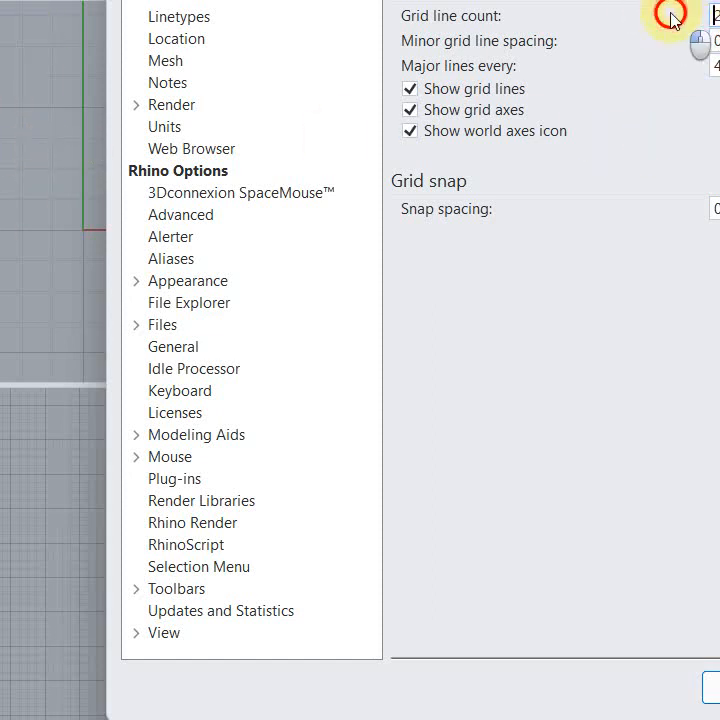
type("1")
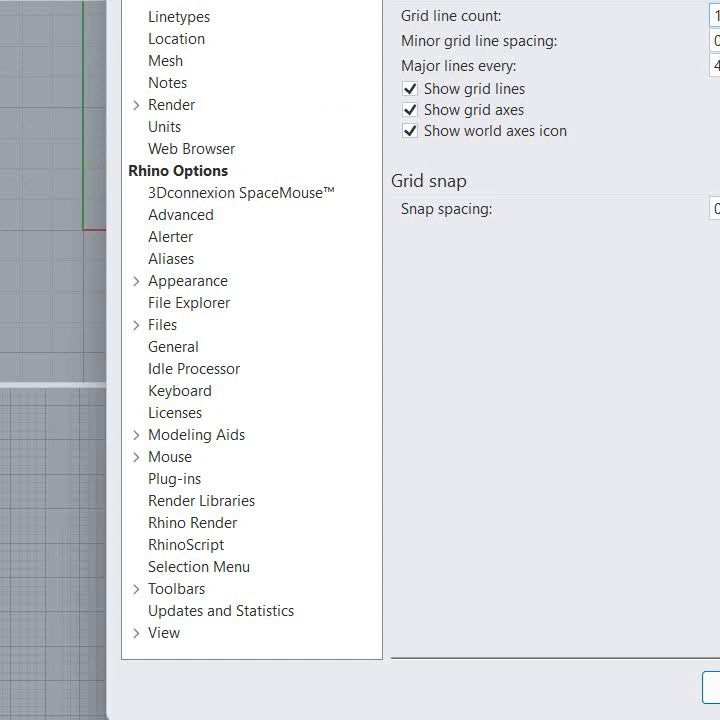
key("Tab")
type(".0")
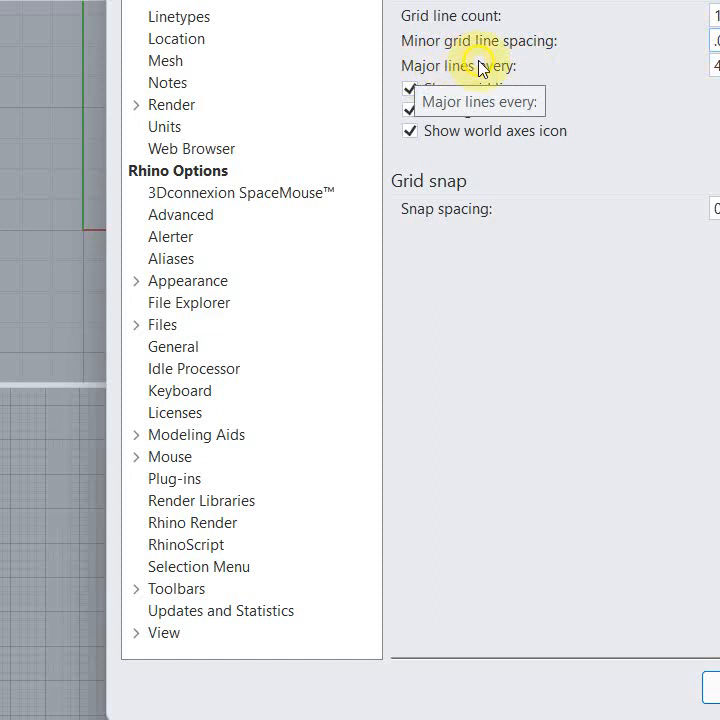
Step: Change the major line interval and the grid snap spacing, and apply the grid settings
double_click(716, 65)
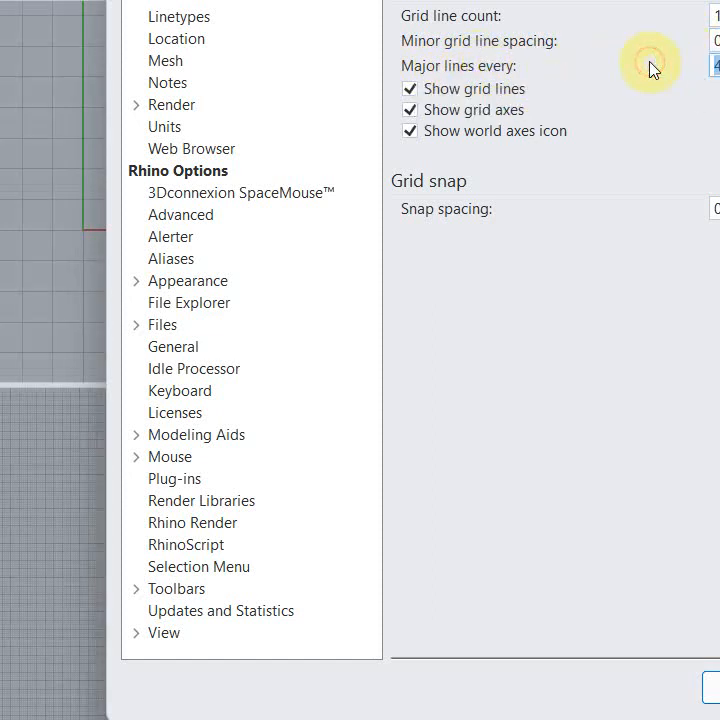
type("1")
double_click(717, 208)
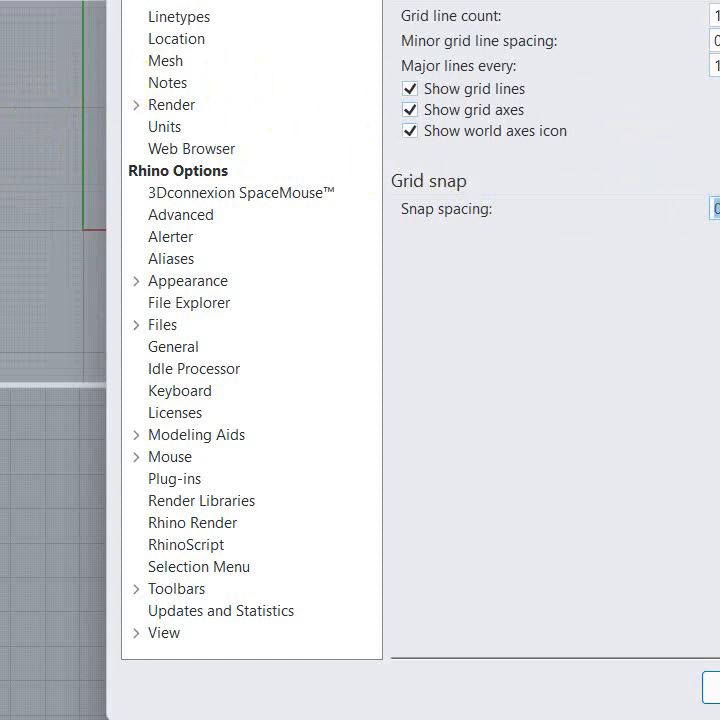
type(".0")
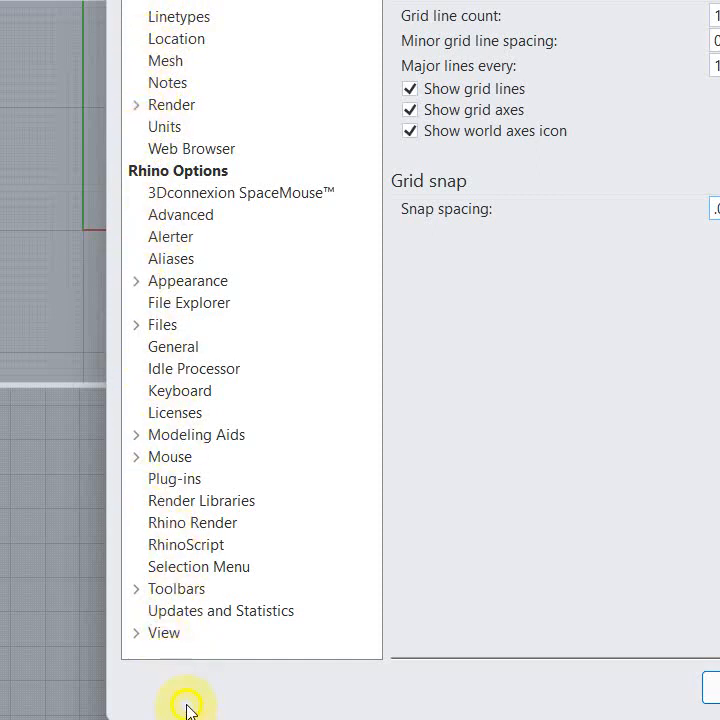
left_click(136, 283)
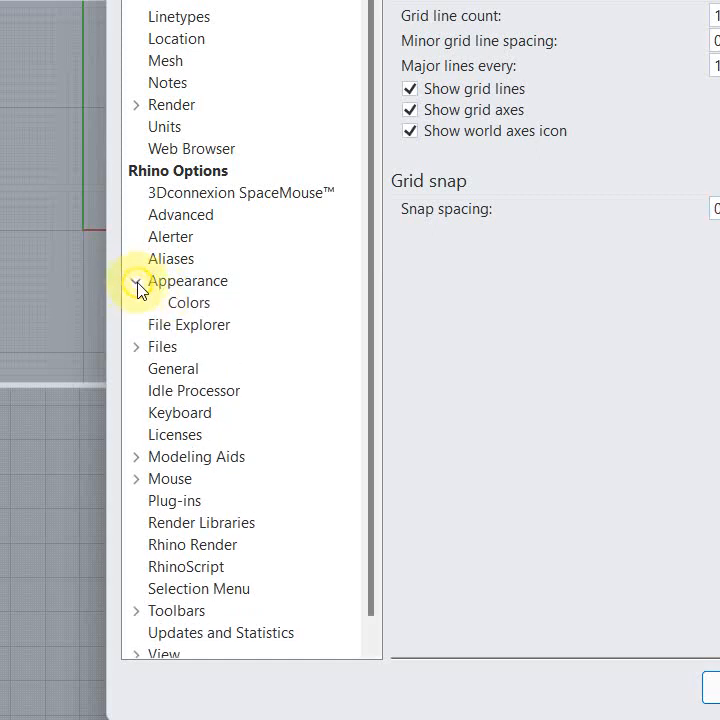
left_click(137, 283)
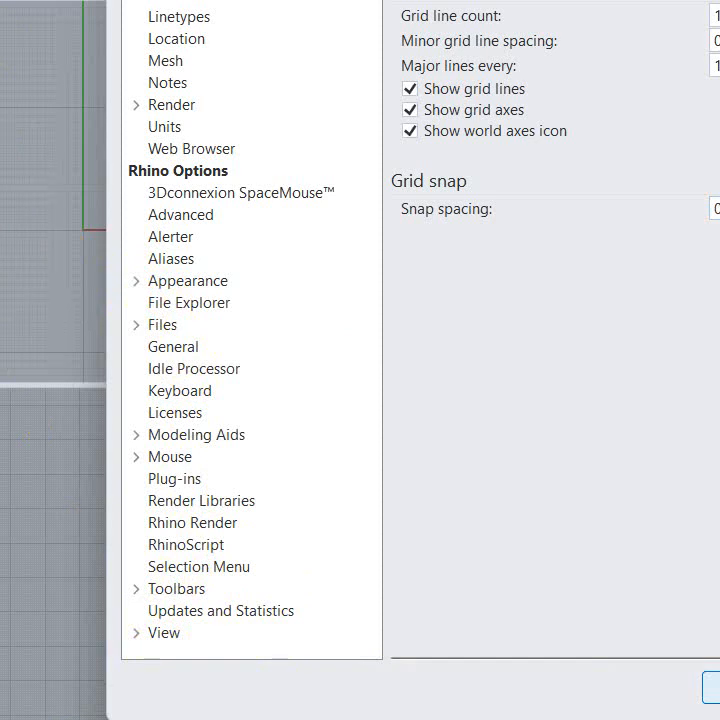
left_click(713, 687)
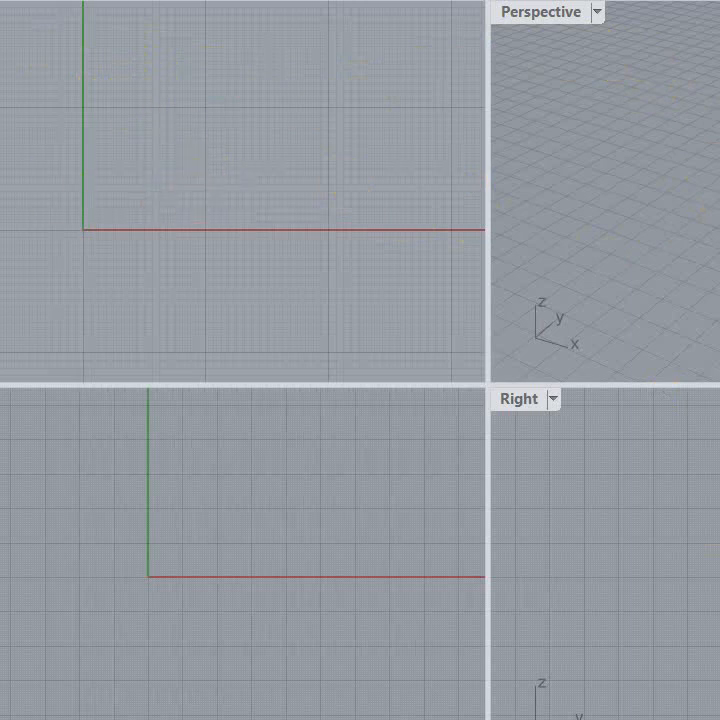
Step: Examine the grid's extents and its major and minor line spacing at different magnifications around the origin
scroll(510, 469, "up", 6)
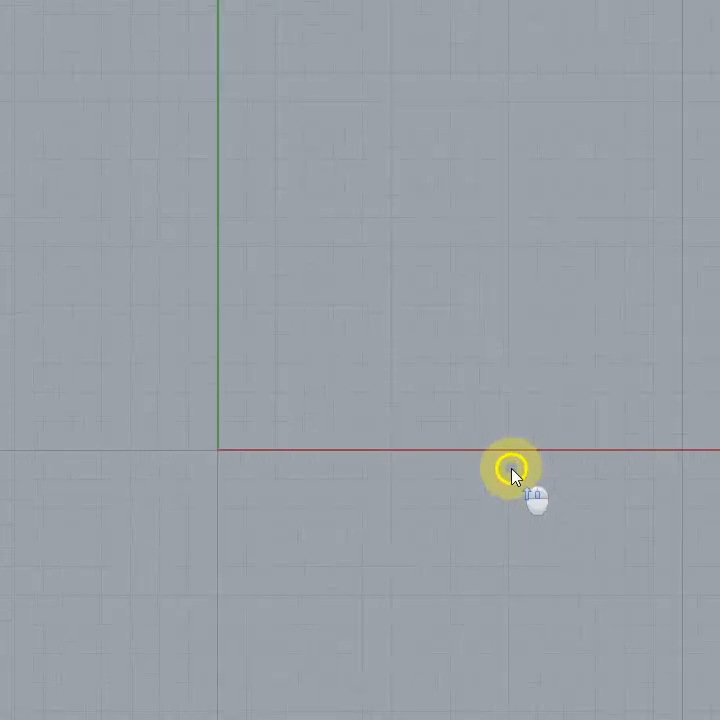
scroll(451, 463, "down", 20)
scroll(455, 457, "down", 20)
scroll(468, 488, "up", 20)
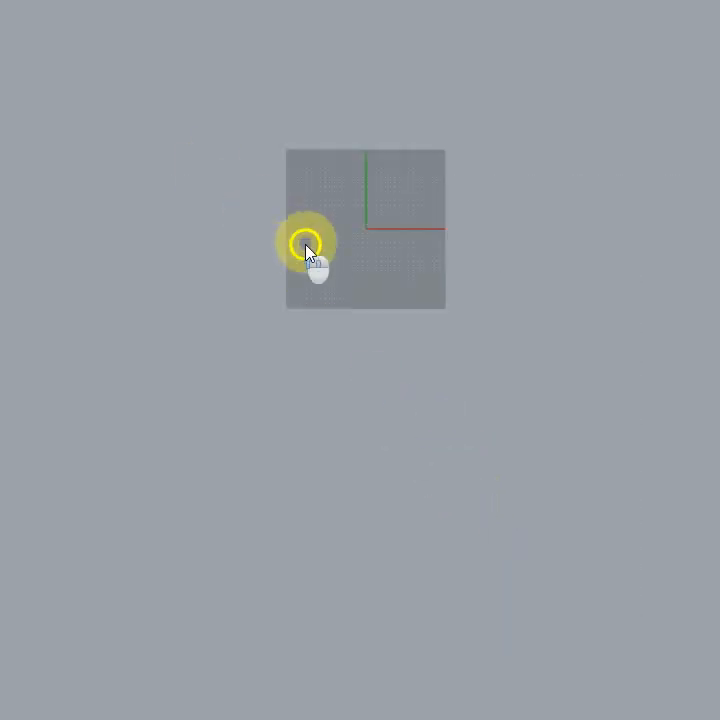
scroll(275, 160, "up", 14)
scroll(716, 344, "up", 15)
scroll(640, 286, "up", 5)
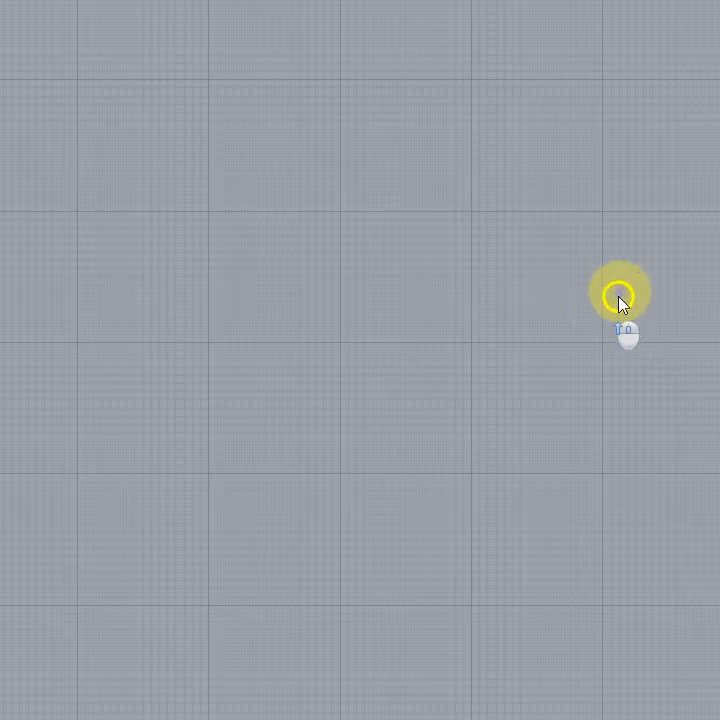
scroll(600, 270, "up", 3)
scroll(649, 244, "down", 5)
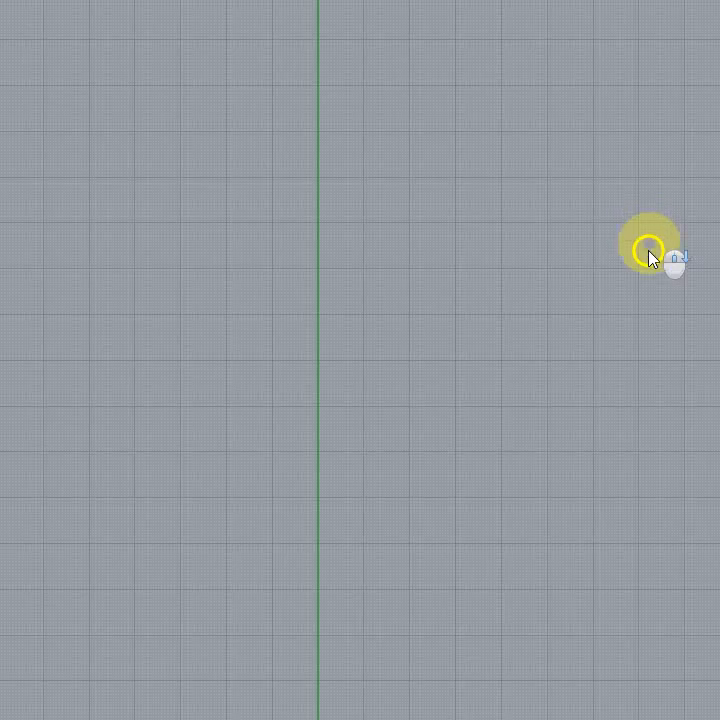
scroll(368, 346, "down", 1)
right_click_drag(447, 551, 347, 244)
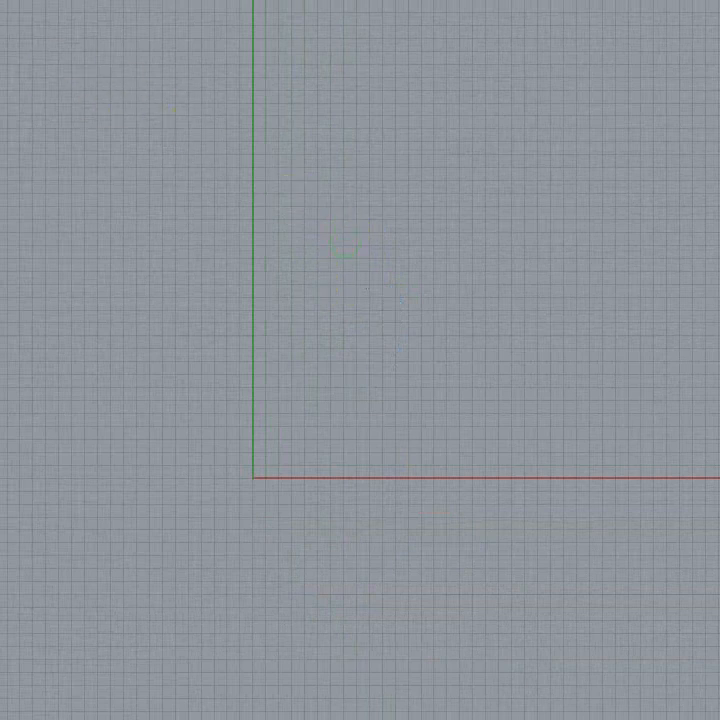
Step: Save the model with its customized grid as a template file
key("alt+f")
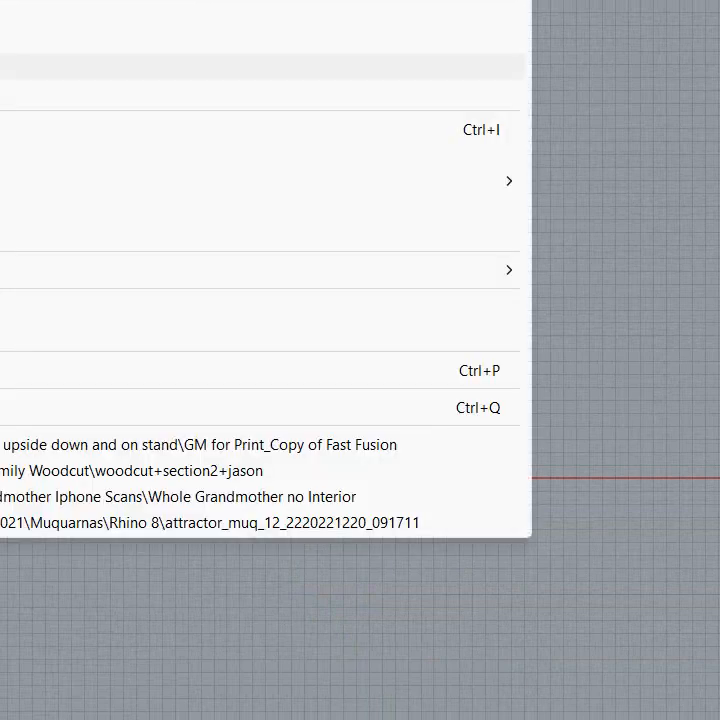
key("Return")
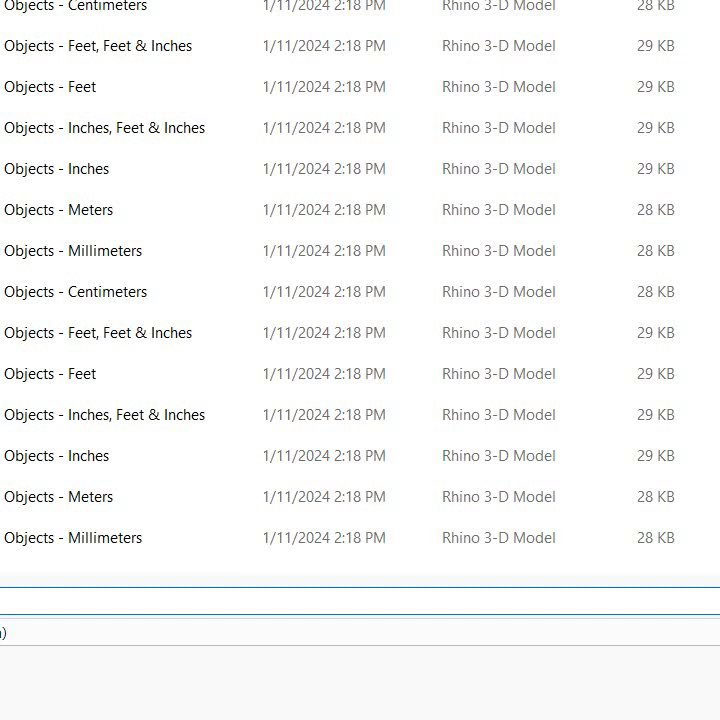
scroll(350, 690, "down", 1)
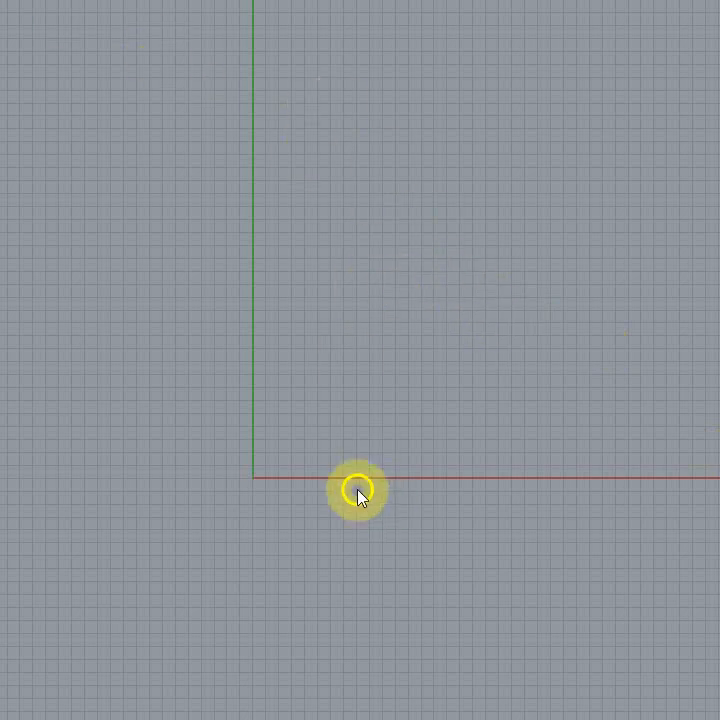
scroll(357, 490, "down", 6)
scroll(282, 406, "up", 2)
scroll(308, 400, "up", 3)
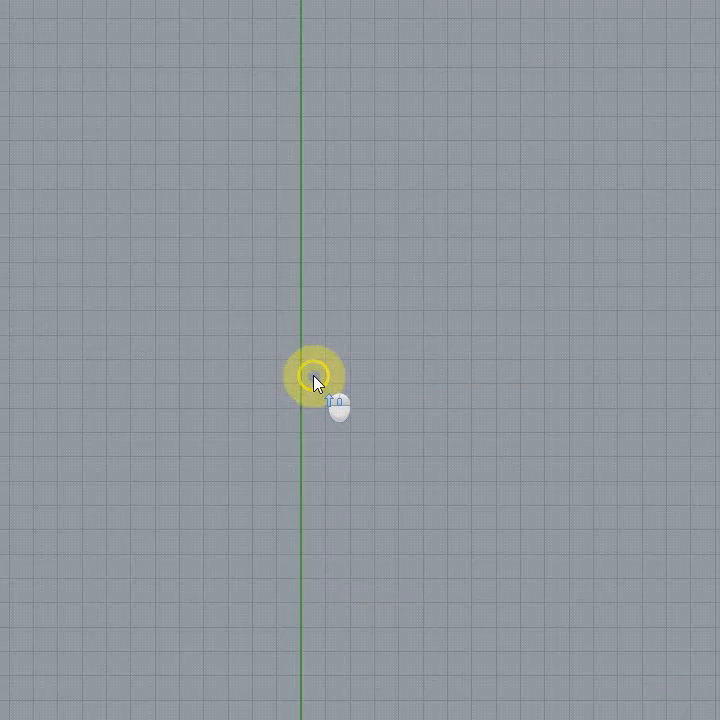
scroll(525, 294, "down", 3)
scroll(543, 386, "up", 2)
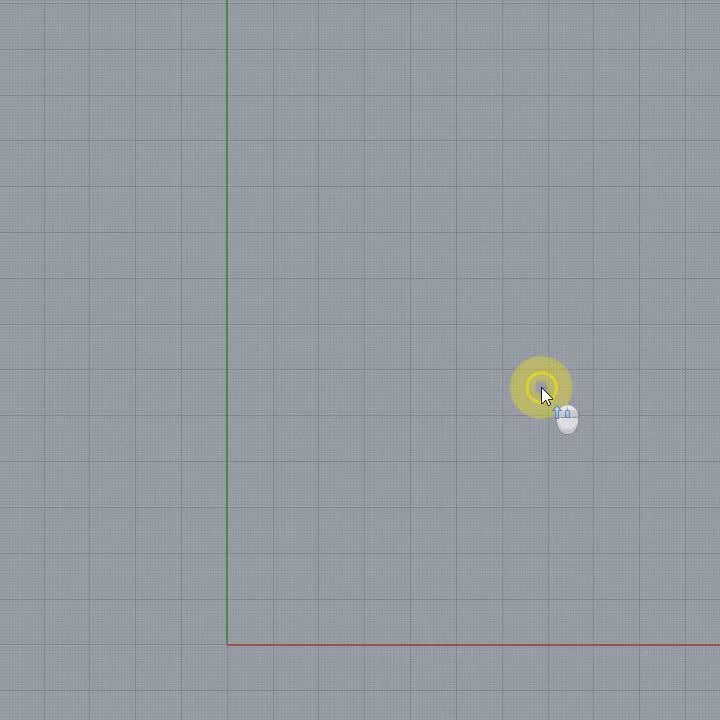
scroll(543, 392, "down", 4)
right_click_drag(530, 391, 383, 399)
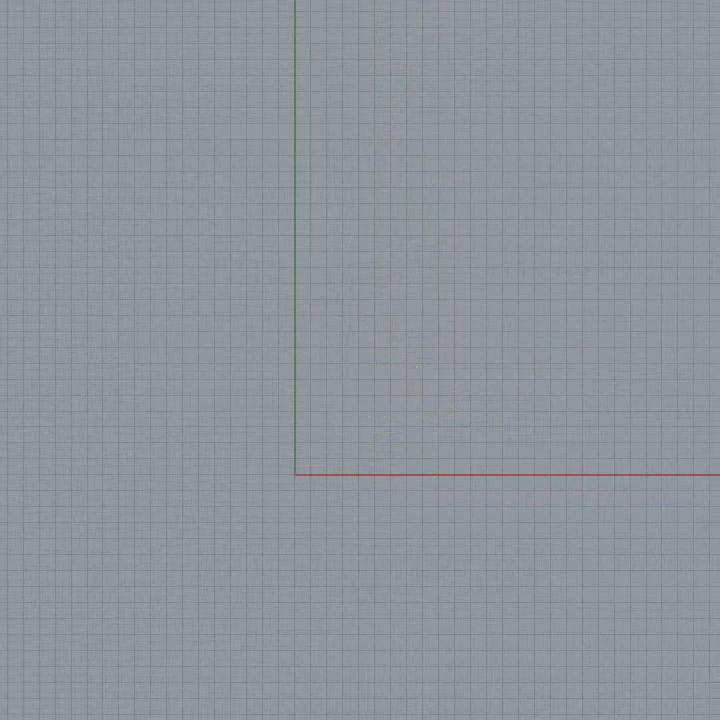
Step: Start a new model from the second Centimeters template in the template list
key("alt+f")
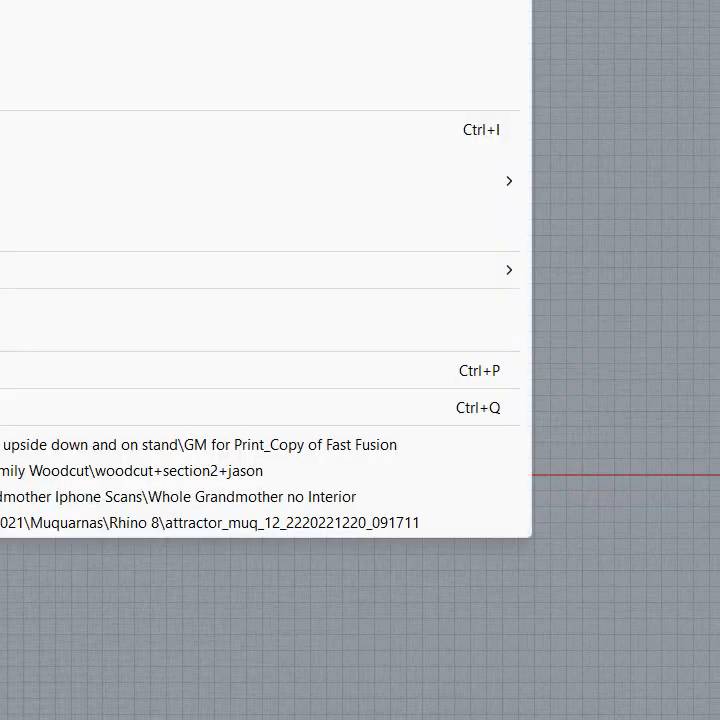
key("ctrl+n")
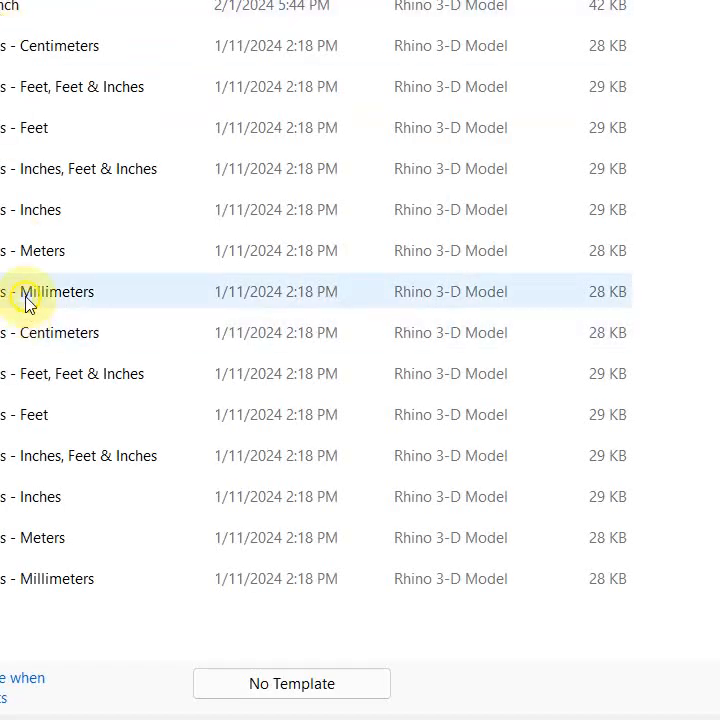
left_click(50, 343)
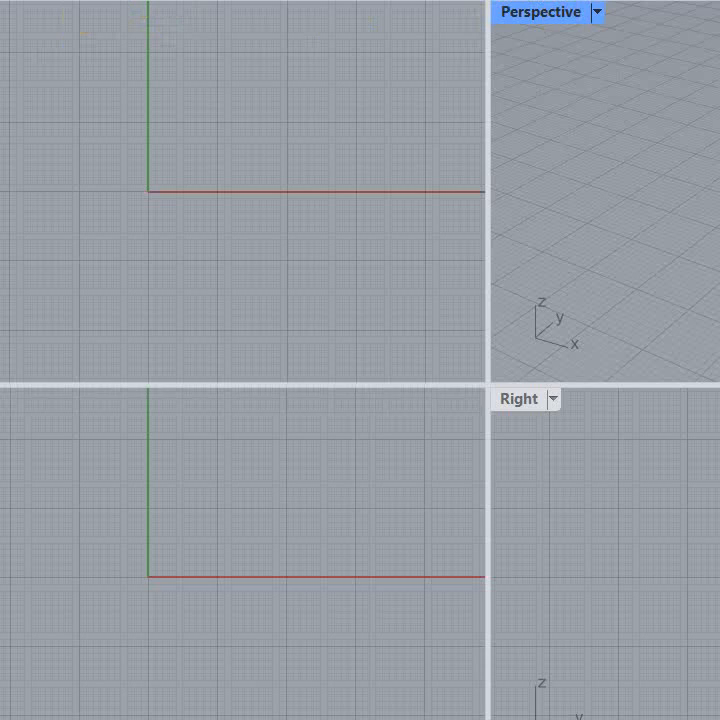
Step: Draw a line 10 units long in the Top view, from the origin along the x axis to the first major grid line
scroll(255, 103, "up", 6)
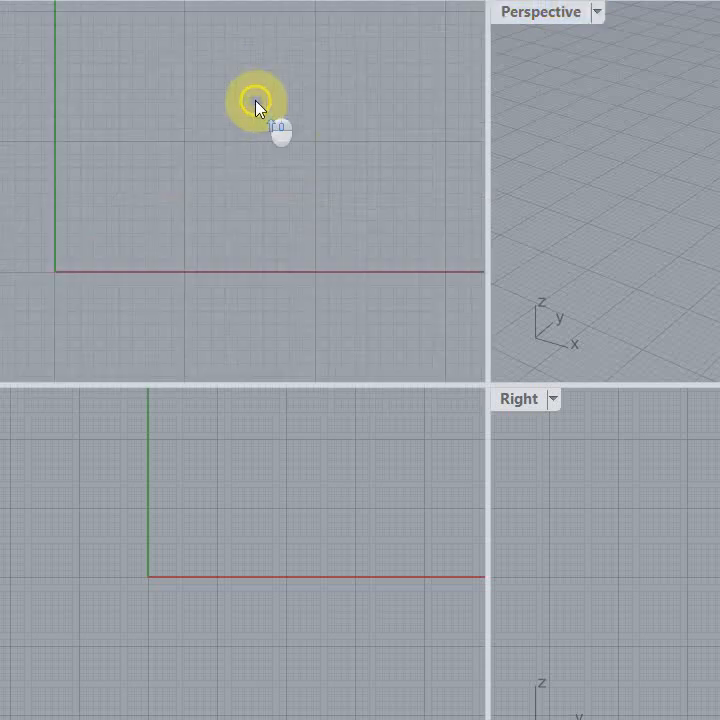
right_click_drag(212, 230, 190, 190)
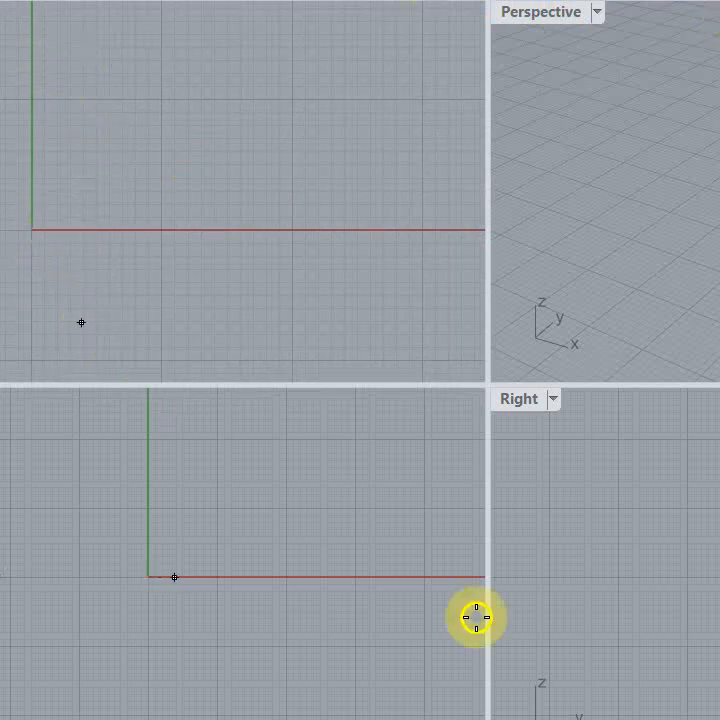
left_click(32, 230)
left_click(162, 230)
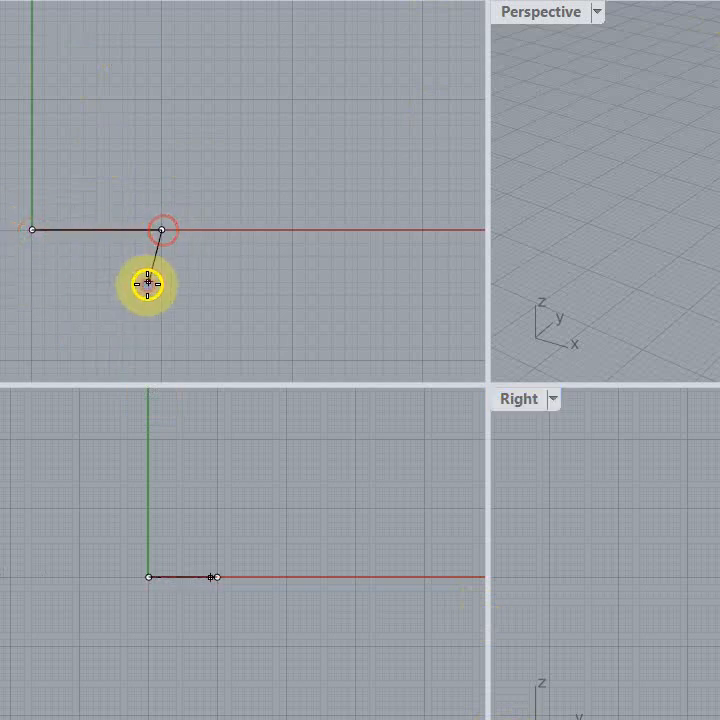
key("Return")
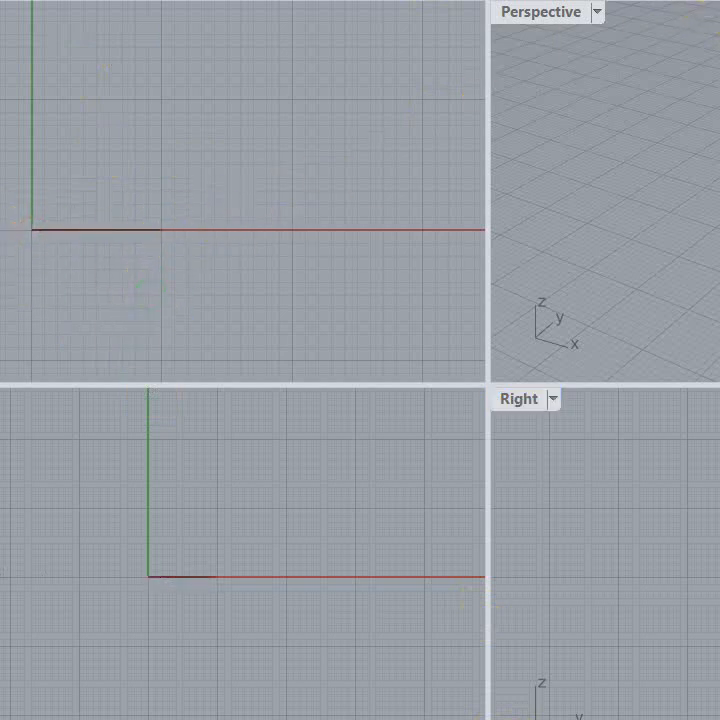
Step: Dimension the line's length between its two endpoints, placing the dimension just below the x axis
left_click(160, 230)
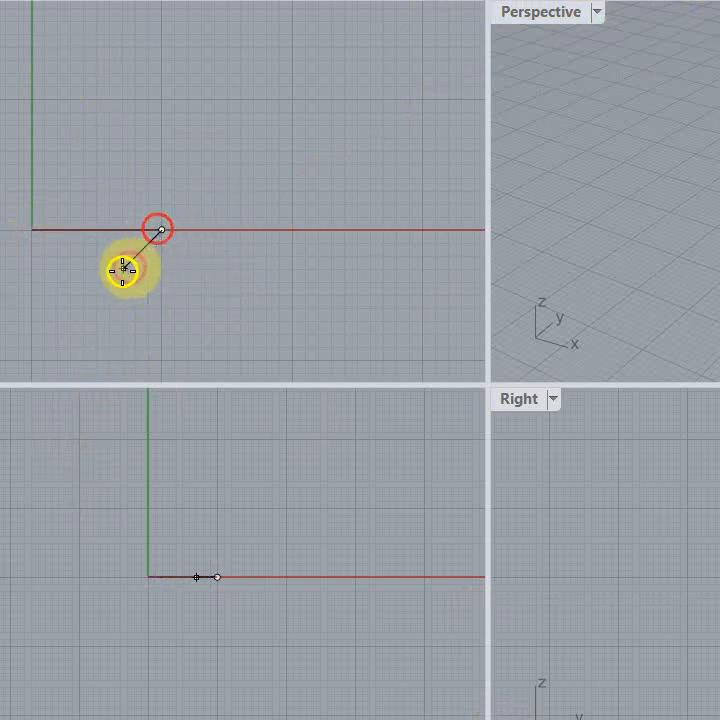
left_click(32, 230)
left_click(45, 284)
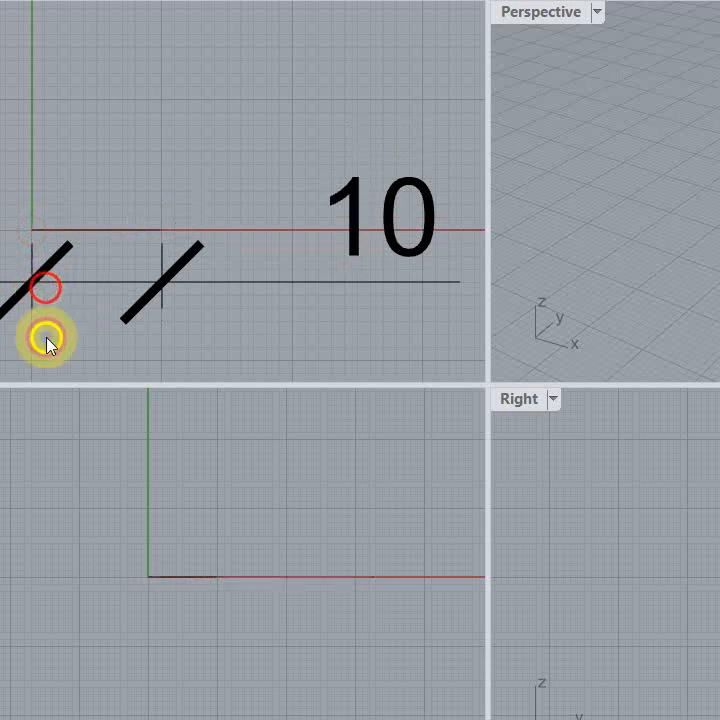
right_click_drag(128, 178, 108, 146)
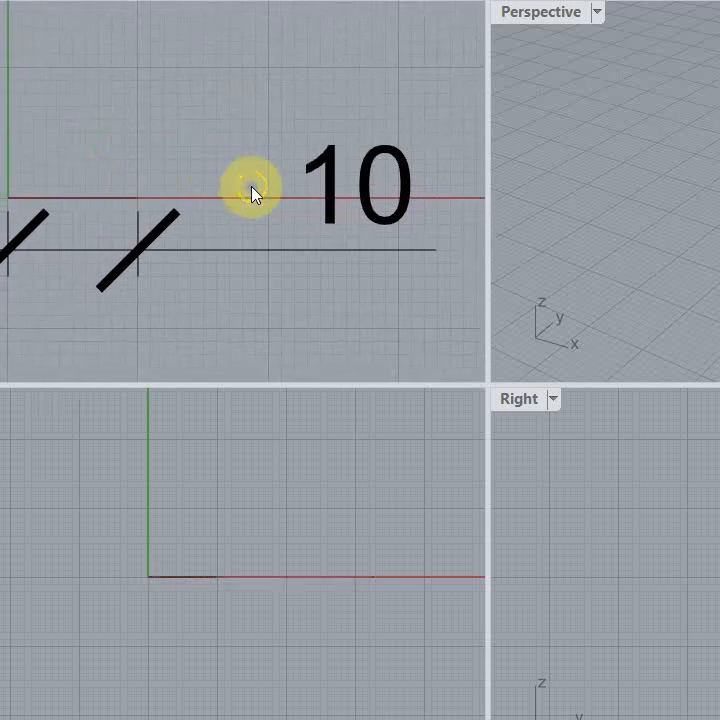
scroll(251, 190, "up", 2)
scroll(251, 190, "down", 2)
right_click_drag(225, 225, 180, 222)
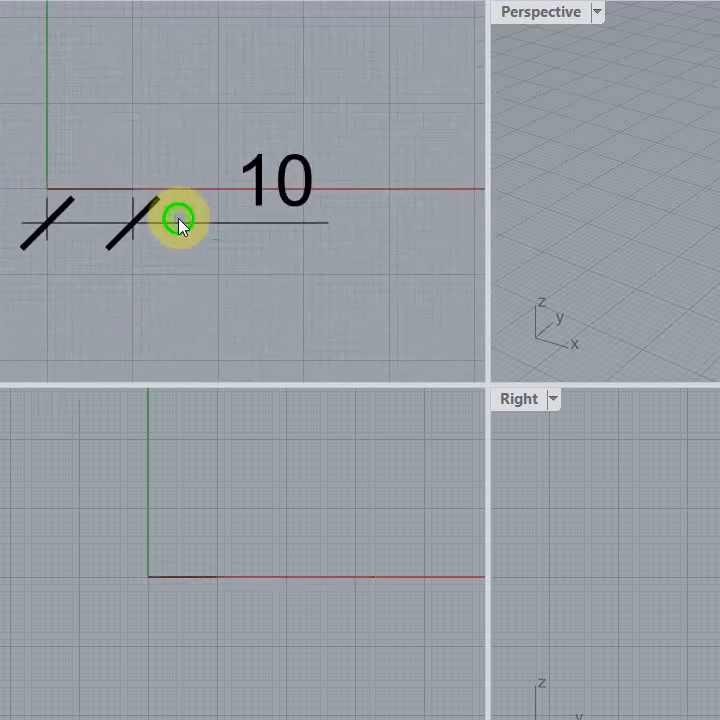
scroll(113, 193, "up", 1)
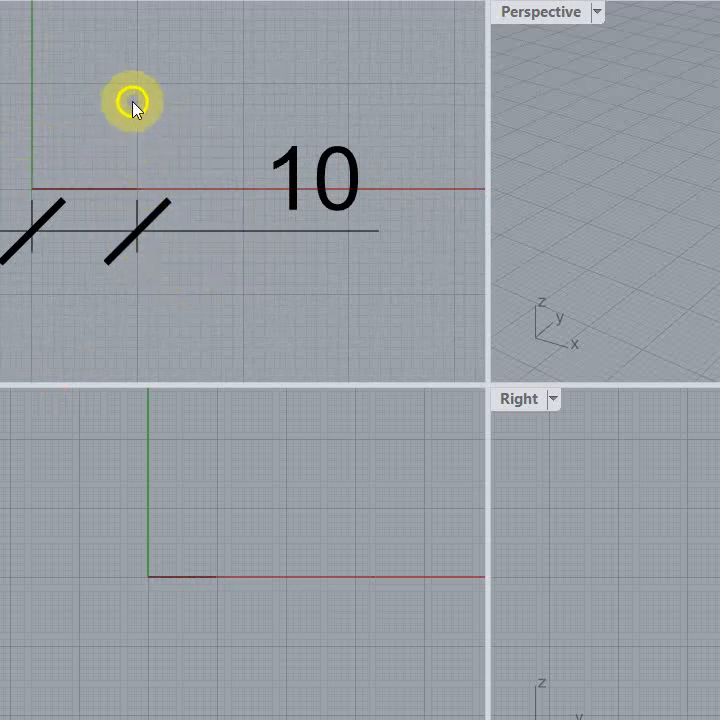
left_click(40, 88)
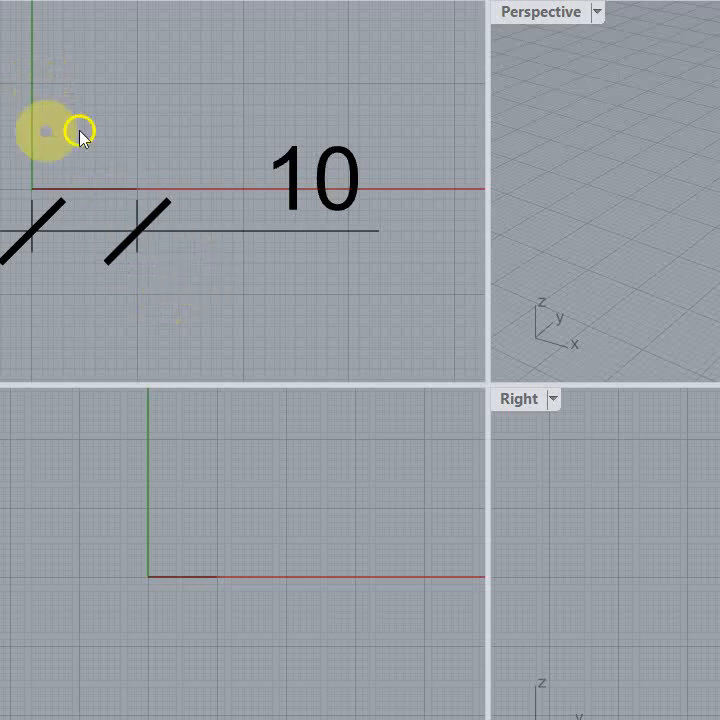
Step: Delete the dimension and the line drawn along the x axis
left_click(337, 212)
key("Delete")
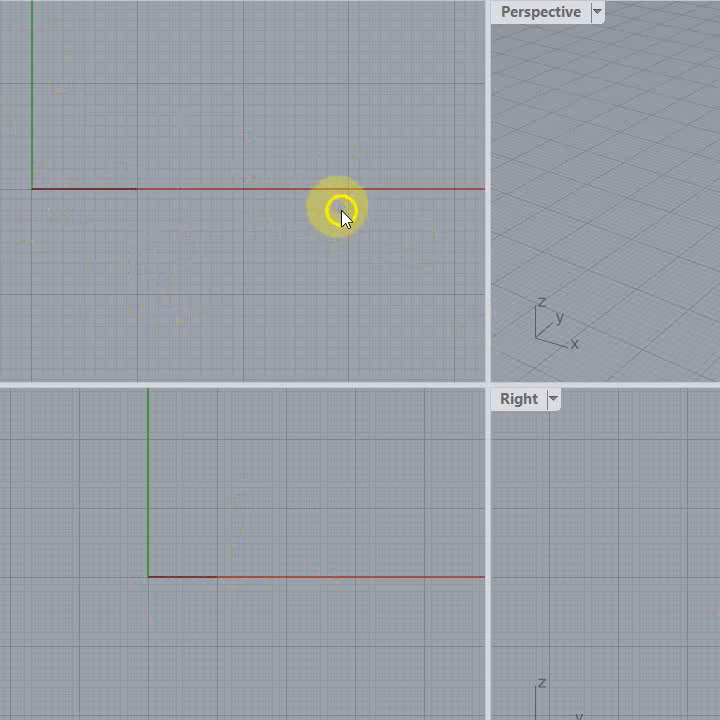
left_click(89, 189)
key("Delete")
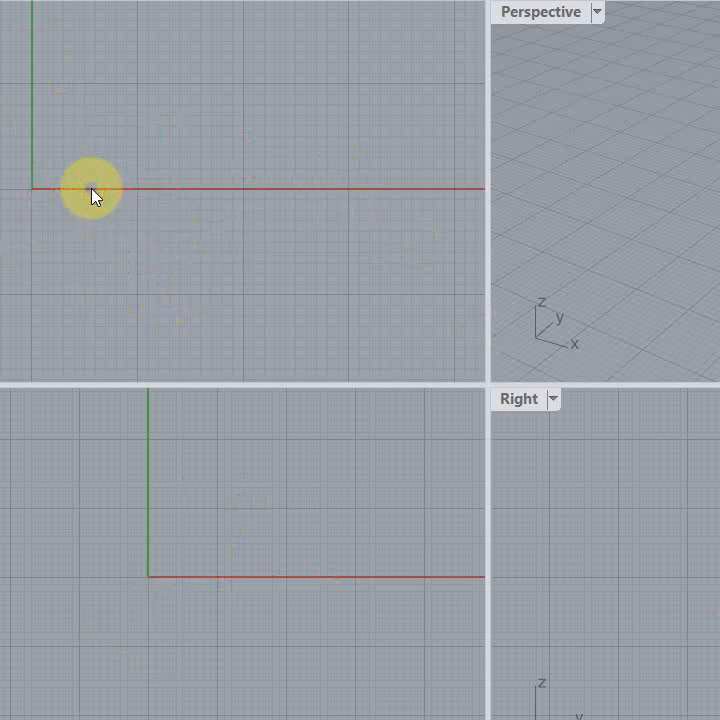
Step: Change the grid line count and line spacing in the document's grid properties, and apply the settings
key("alt+f")
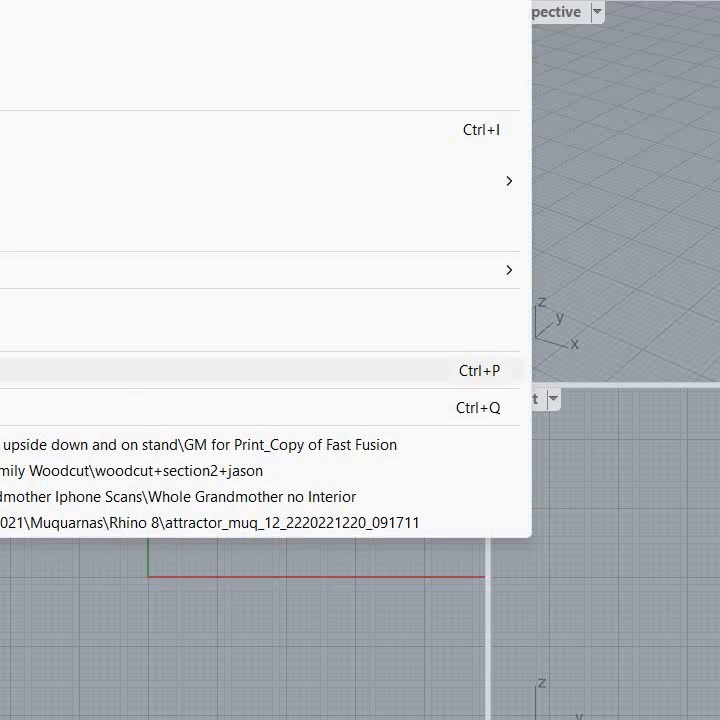
left_click(40, 333)
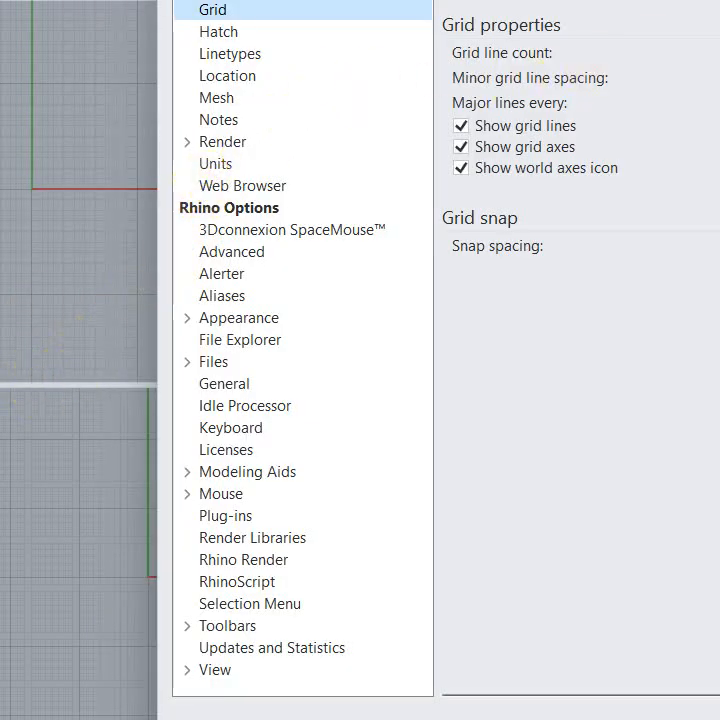
left_click(690, 38)
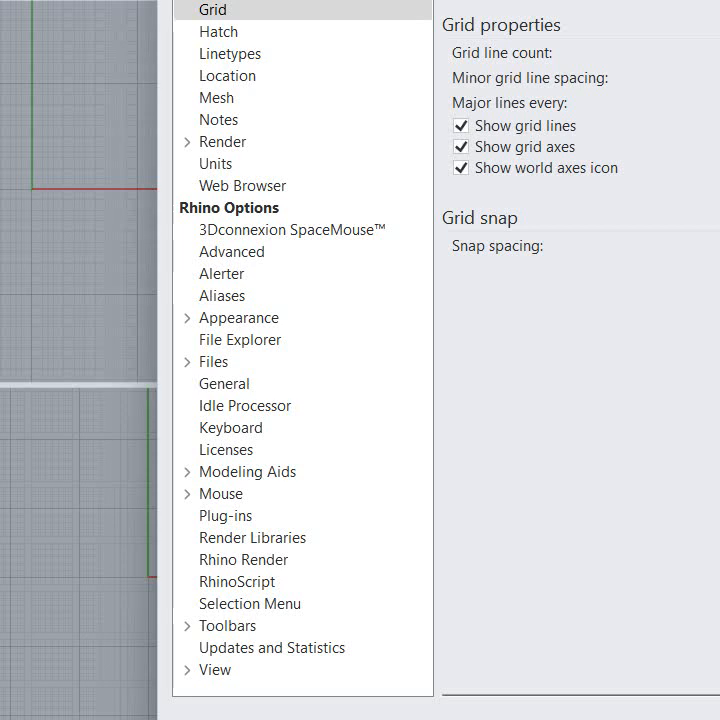
key("Tab")
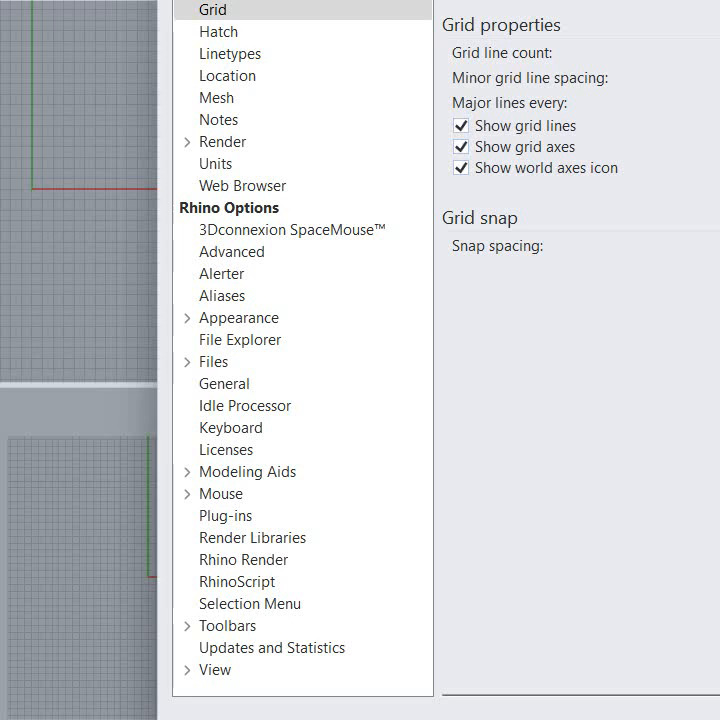
key("Return")
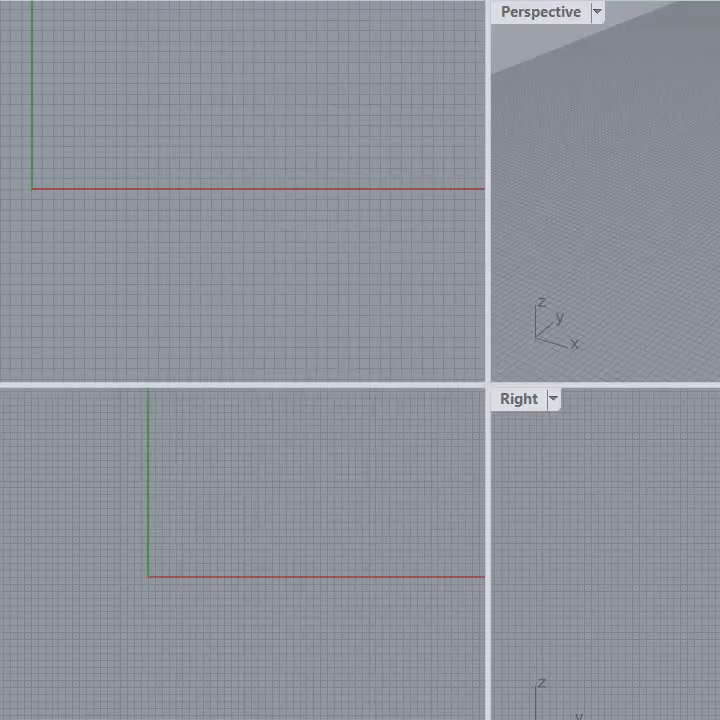
Step: Save this metric model with its modified grid as another template file
left_click(0, 0)
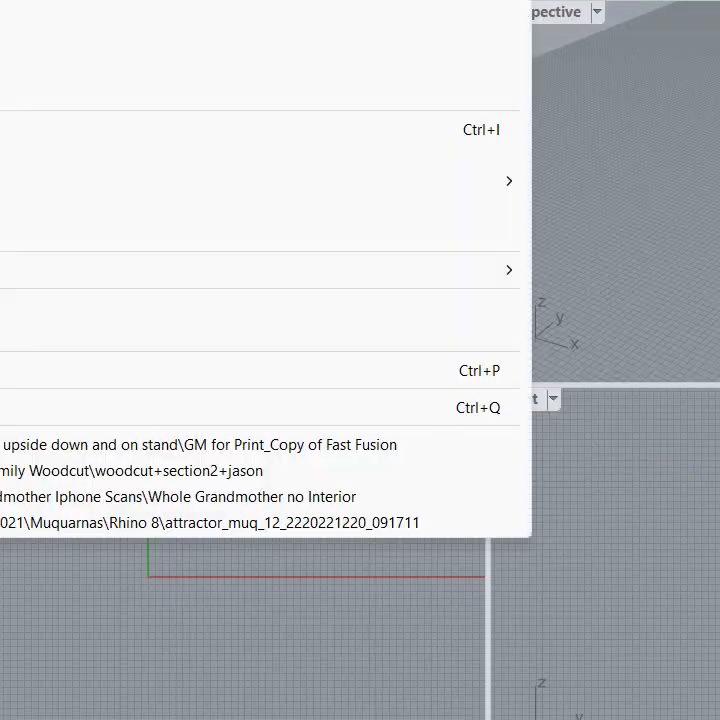
left_click(4, 66)
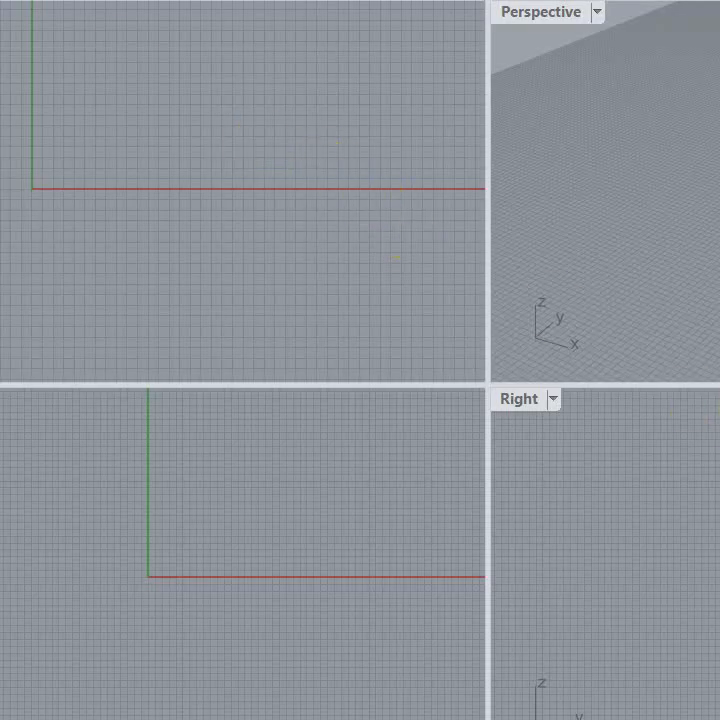
Step: Start a new model from the custom inch template, discarding the changes to the untitled model
key("alt+f")
key("n")
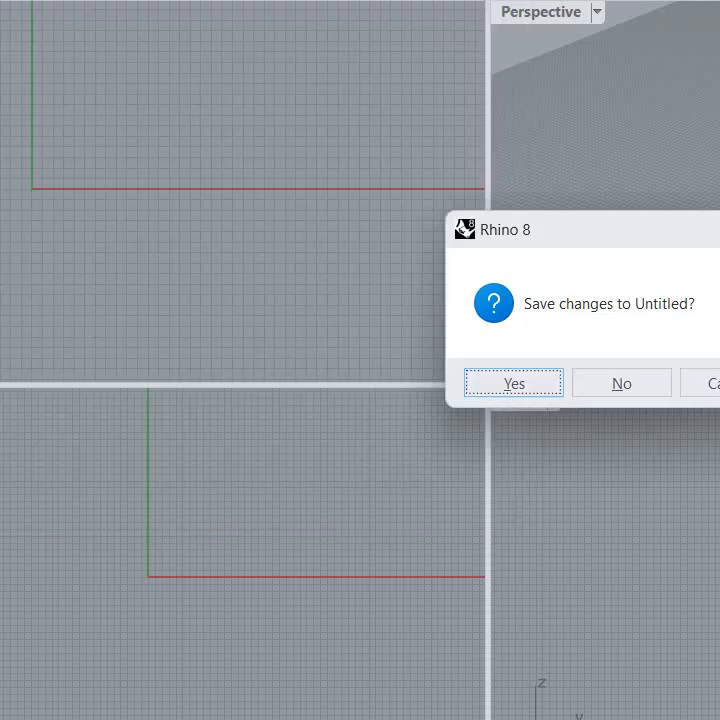
left_click(627, 383)
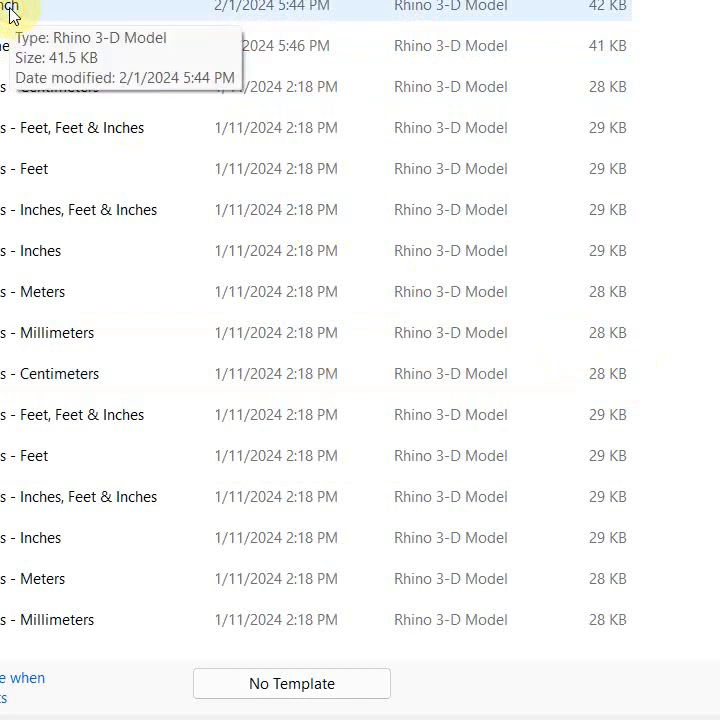
double_click(10, 14)
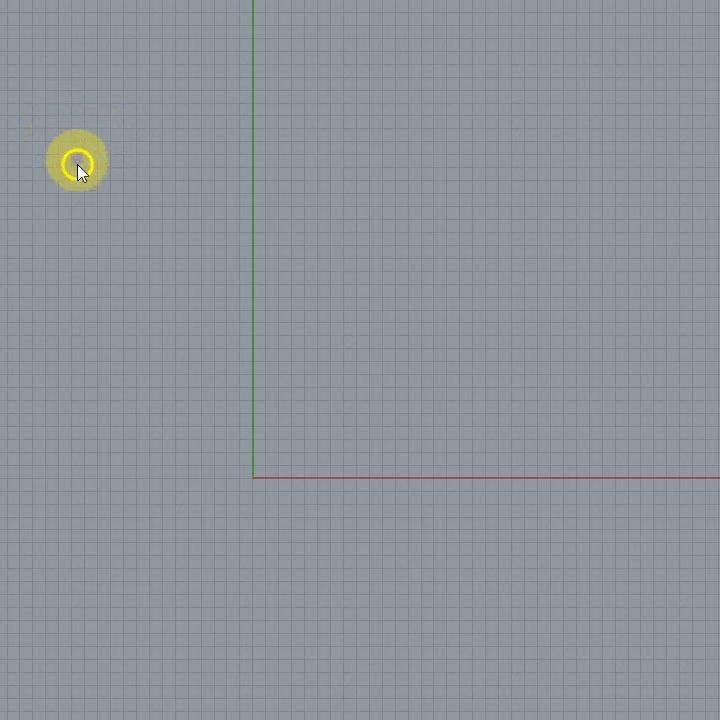
Step: Examine the new model's major and minor grid lines around the origin at different magnifications
right_click_drag(231, 385, 245, 332)
scroll(271, 381, "up", 4)
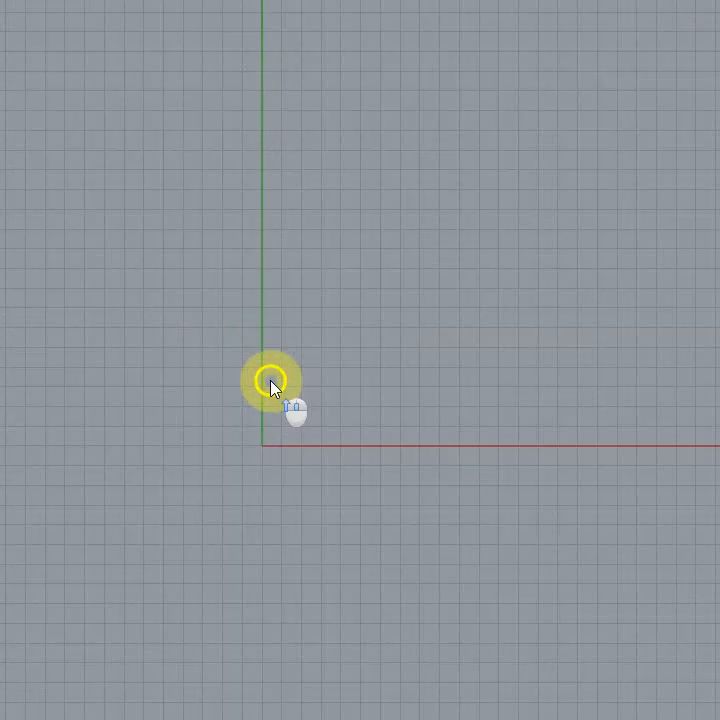
scroll(271, 381, "up", 6)
right_click_drag(286, 363, 187, 218)
scroll(160, 342, "up", 4)
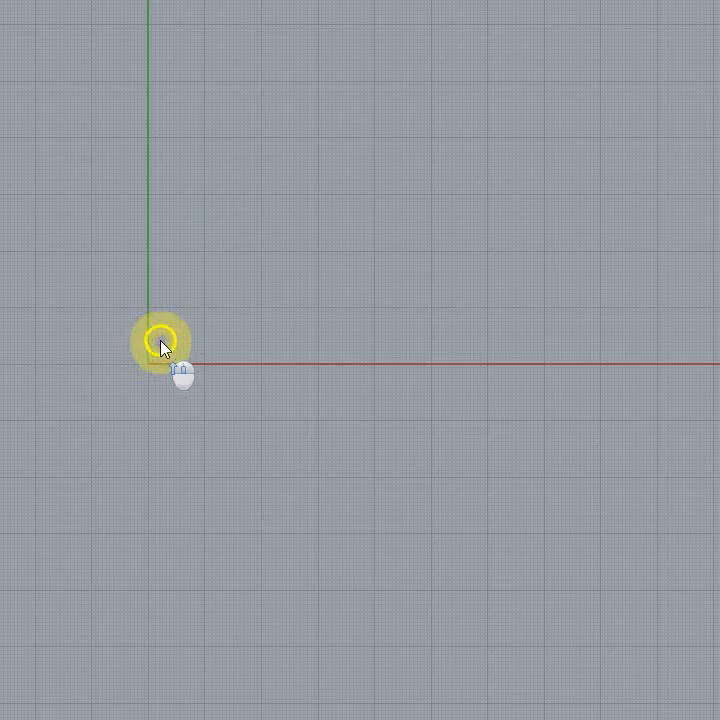
right_click_drag(226, 263, 300, 302)
right_click_drag(265, 415, 275, 372)
scroll(234, 405, "up", 5)
scroll(310, 360, "up", 5)
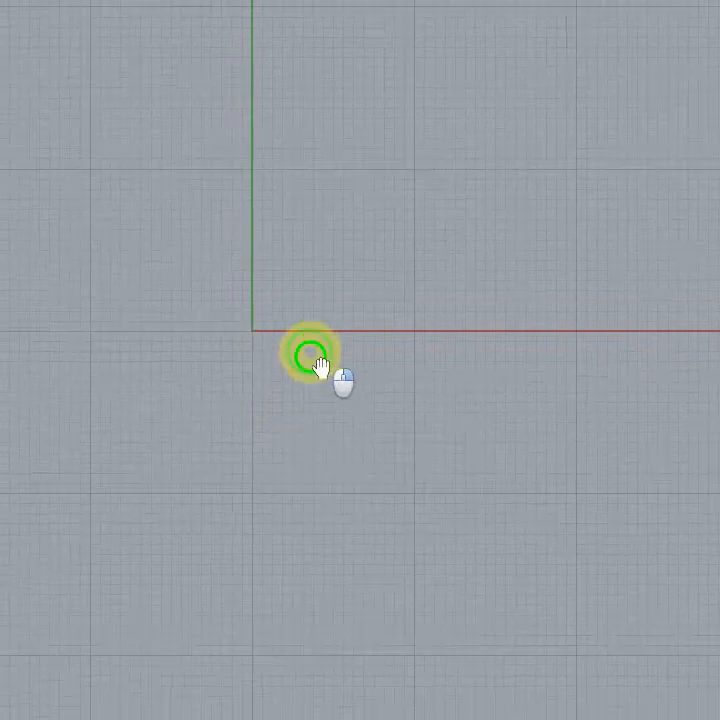
right_click_drag(312, 311, 270, 372)
scroll(260, 394, "down", 16)
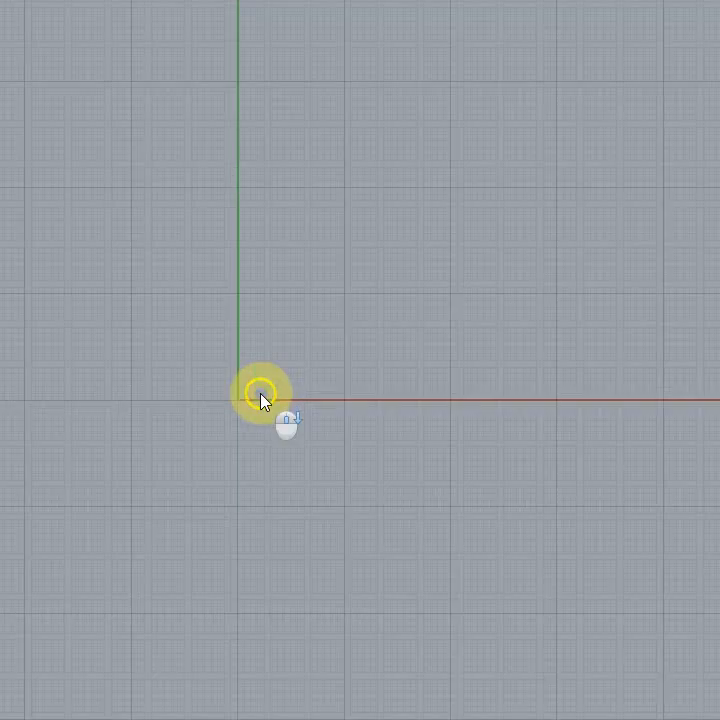
right_click_drag(461, 309, 260, 480)
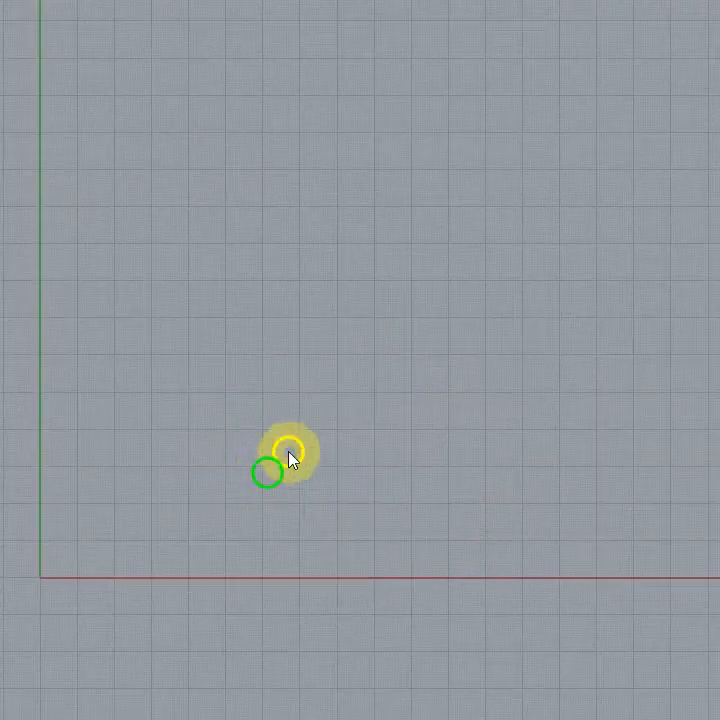
scroll(326, 419, "down", 4)
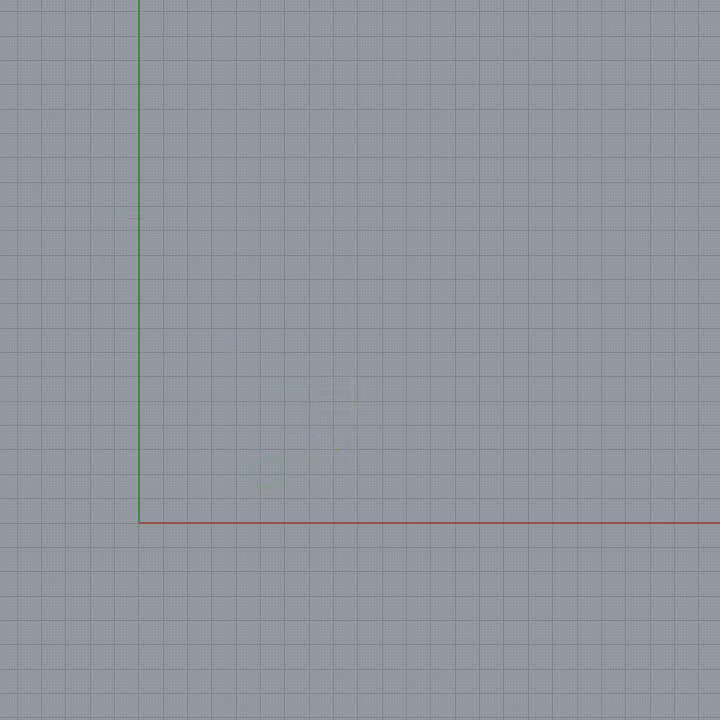
Step: Restore the four-viewport layout, maximize the Perspective viewport, and return to the four-viewport layout
key("ctrl+m")
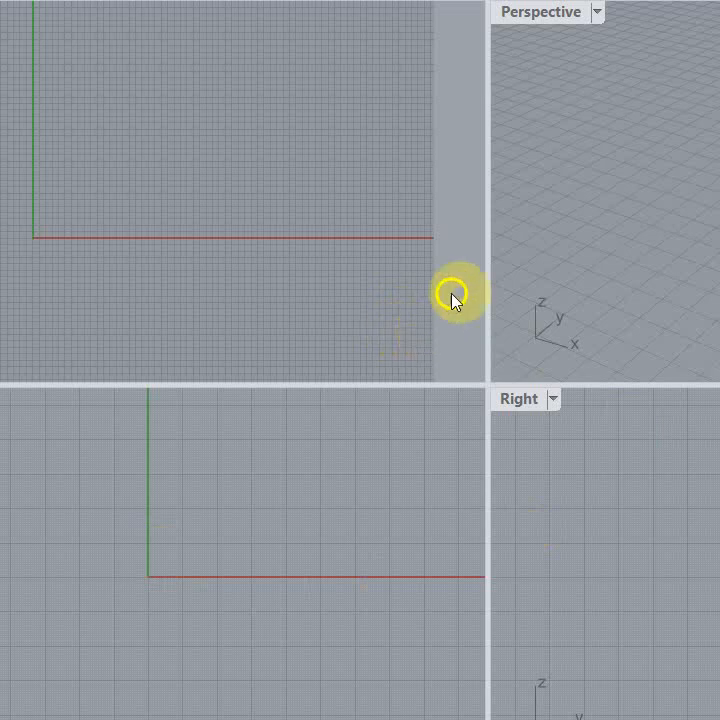
double_click(561, 12)
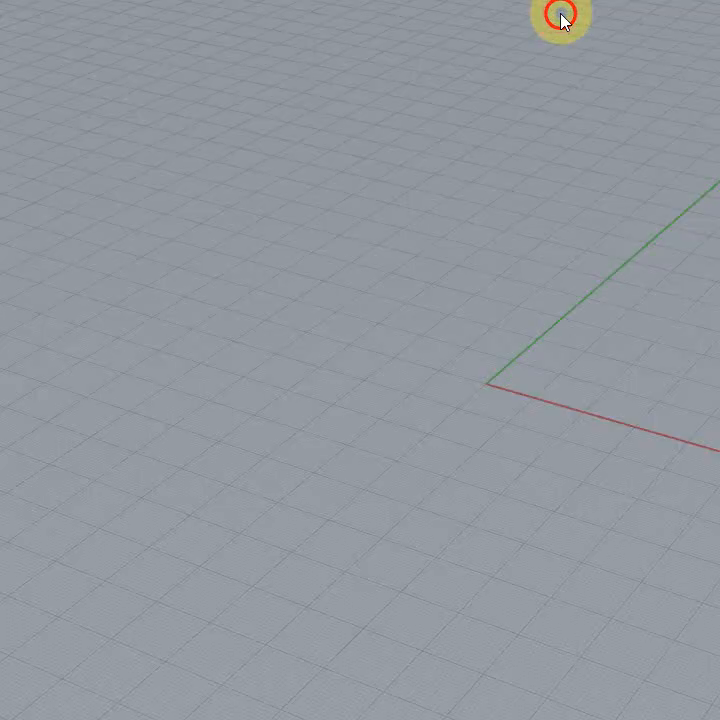
key("ctrl+m")
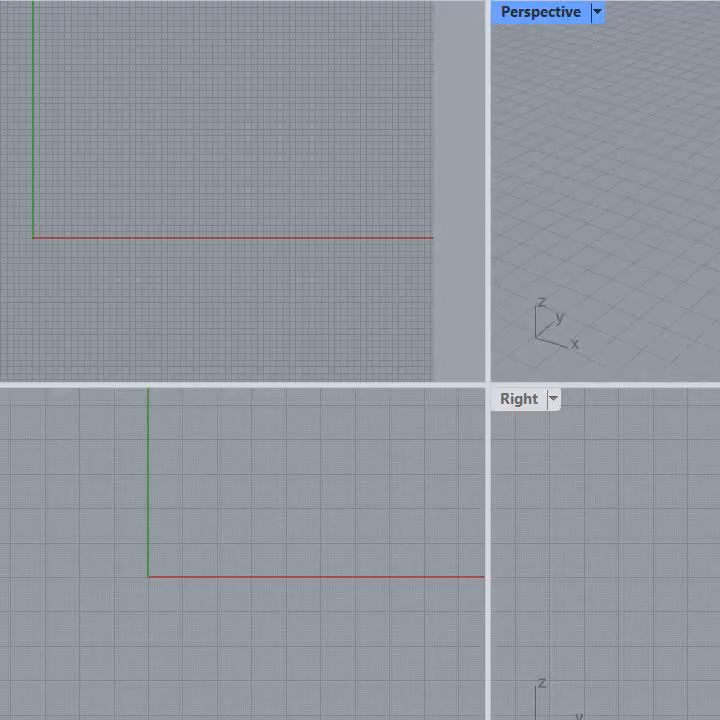
key("ctrl+m")
key("ctrl+m")
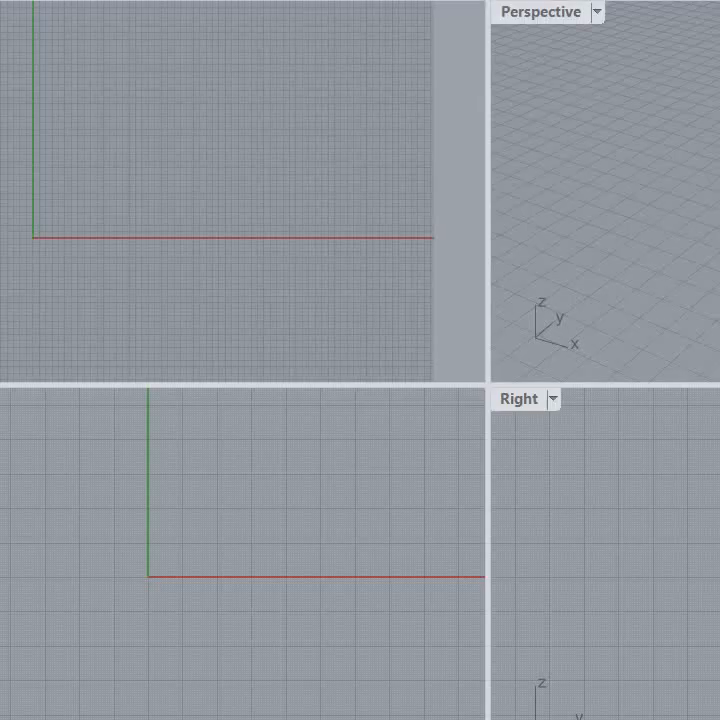
Step: Look through the display modes and view options available for the Perspective viewport
left_click(598, 13)
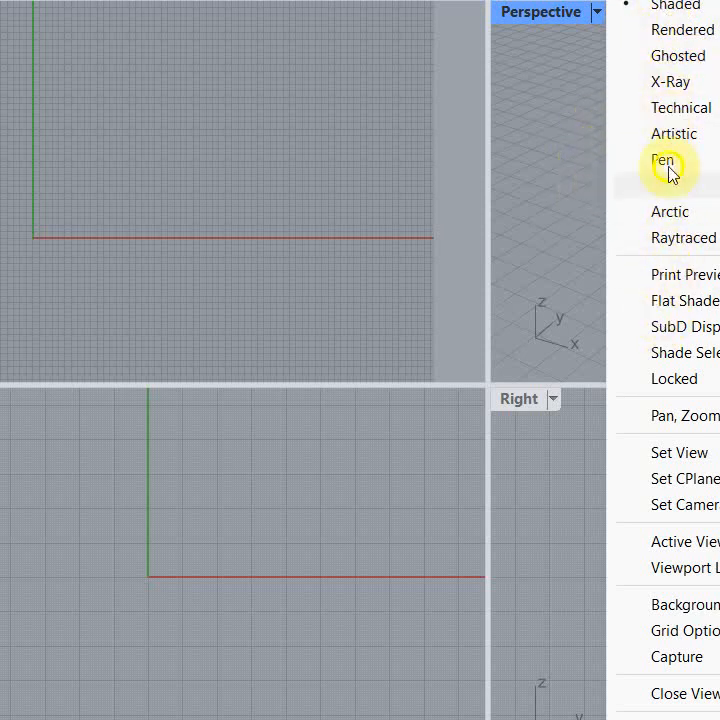
left_click(257, 103)
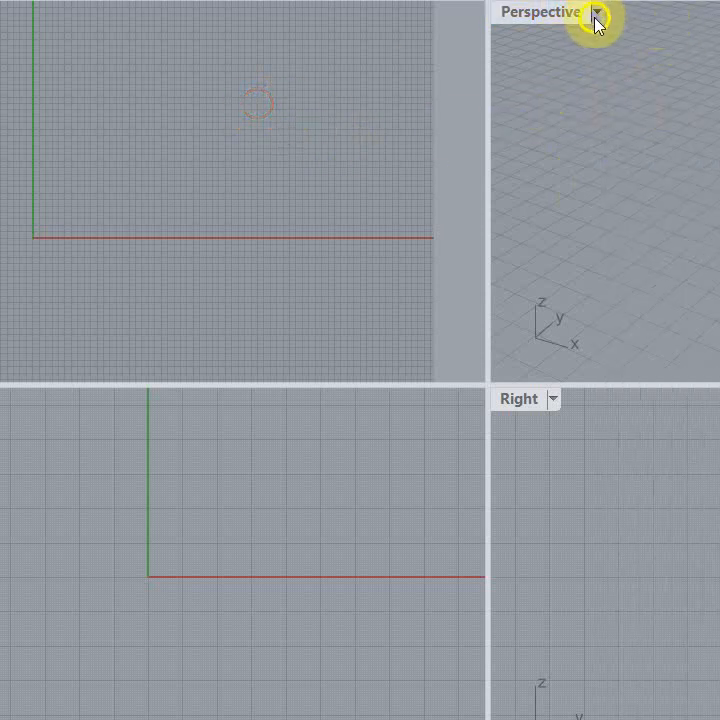
left_click(596, 13)
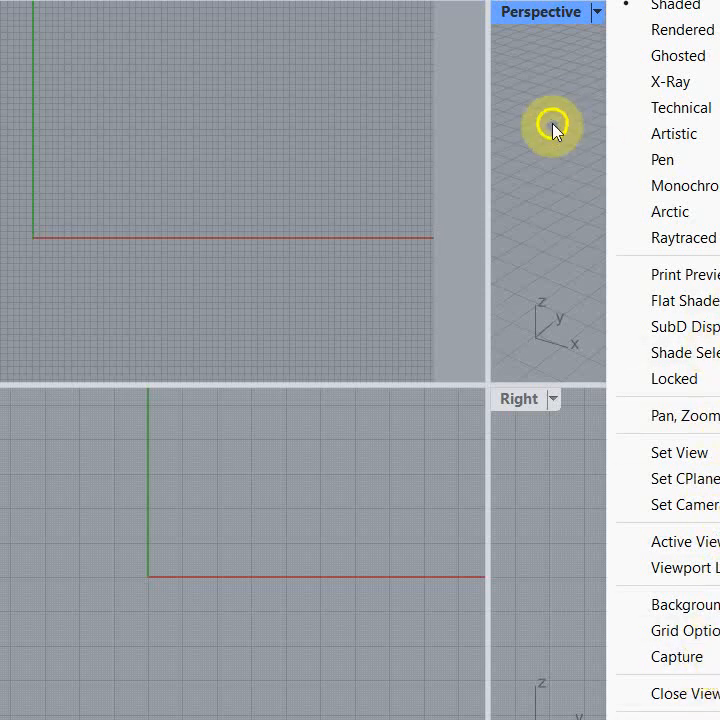
left_click(559, 118)
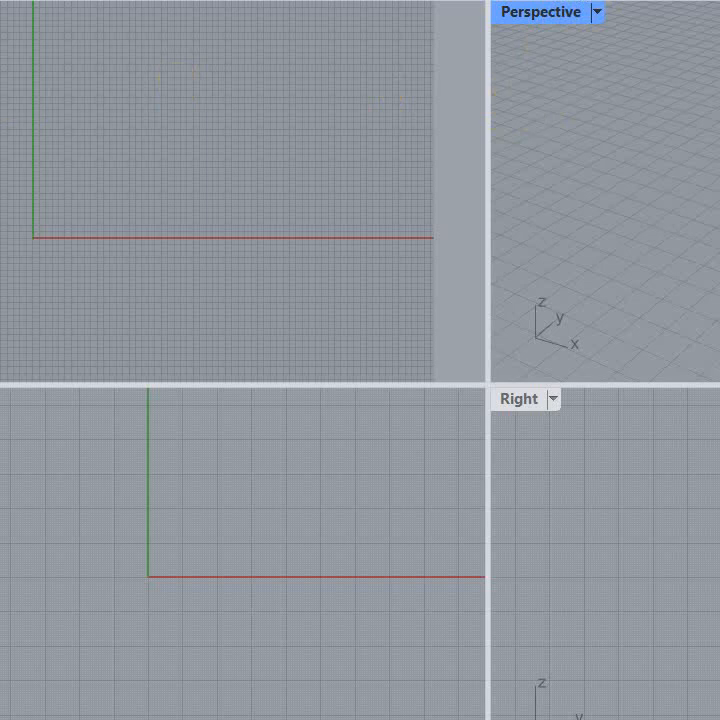
Step: Browse the file commands and the View, Display and Render tool sets
left_click(161, 35)
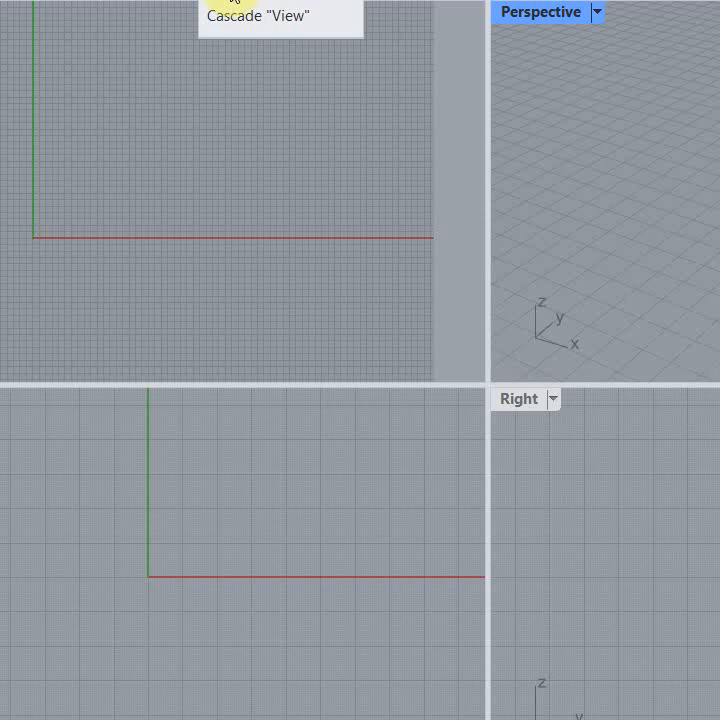
left_click(0, 0)
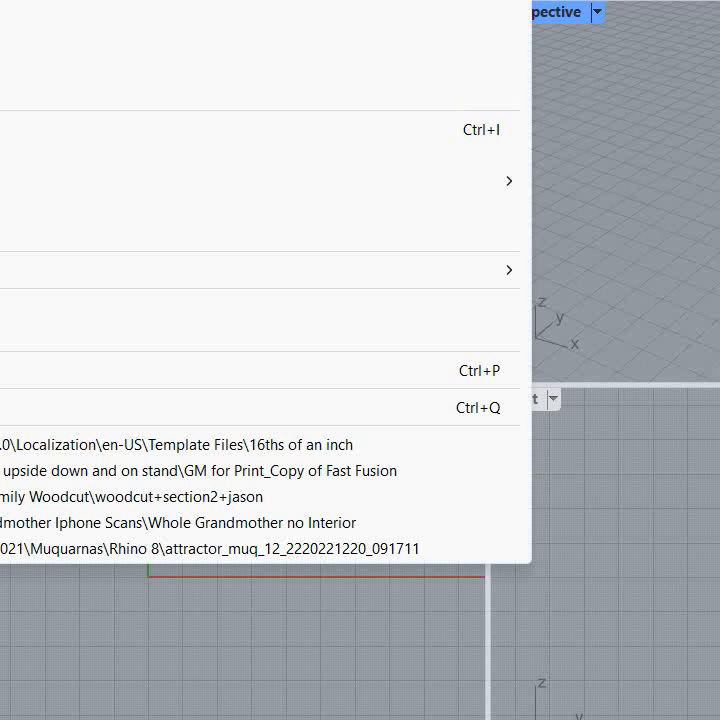
key("Escape")
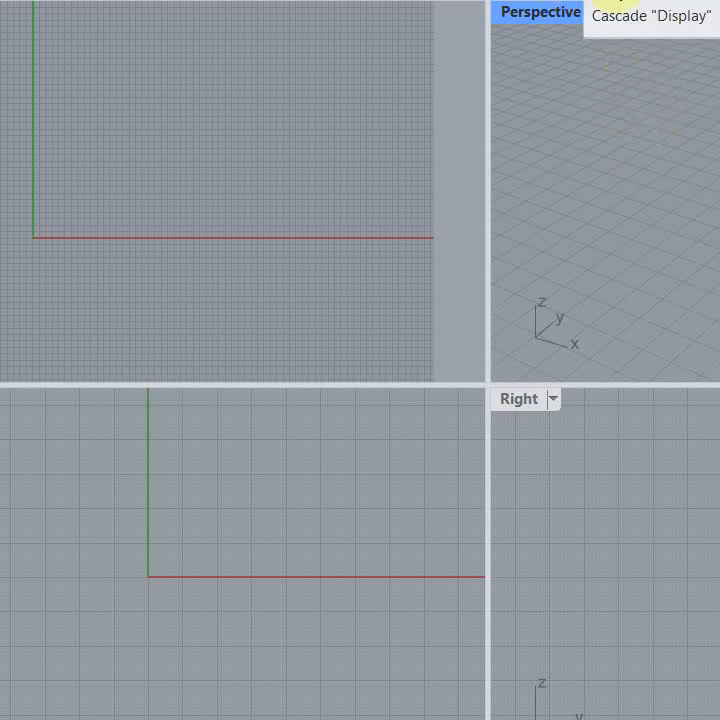
left_click(609, 2)
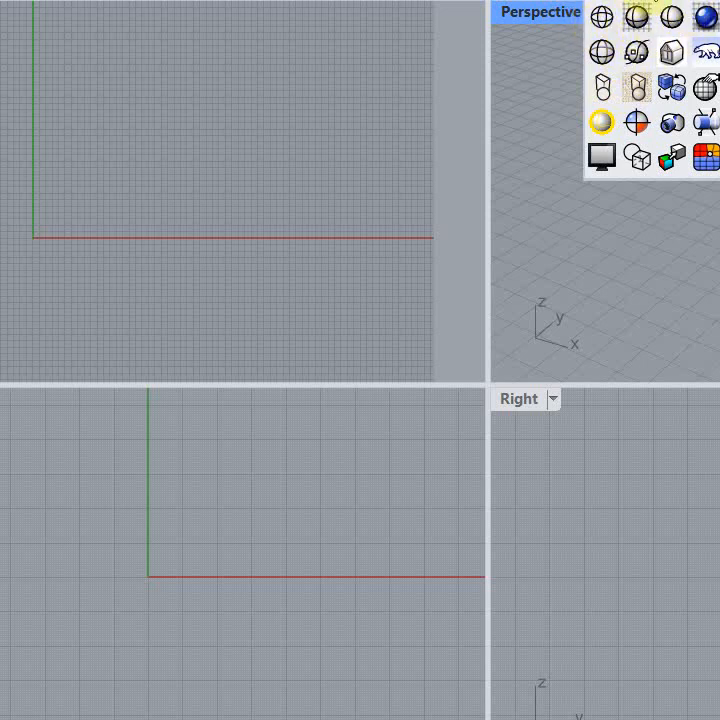
left_click(650, 1)
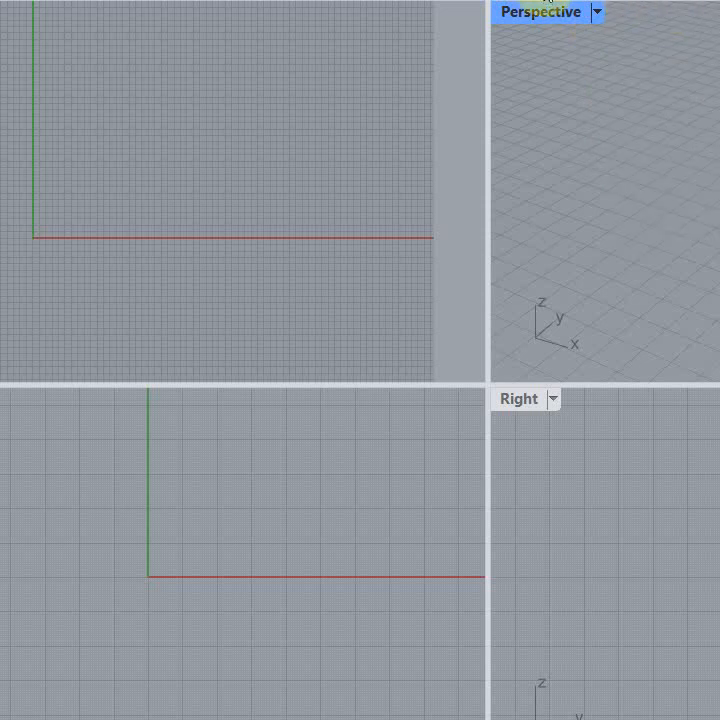
left_click(552, 1)
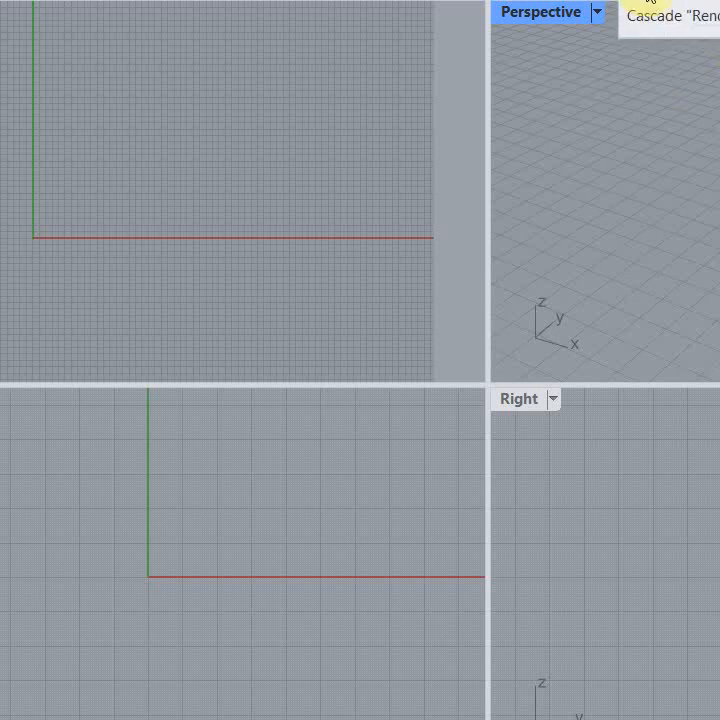
left_click(645, 2)
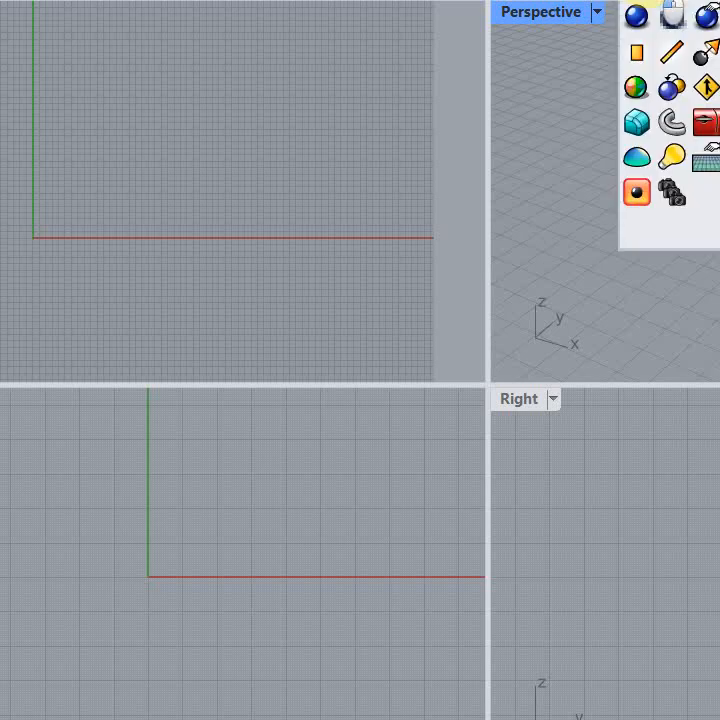
left_click(611, 2)
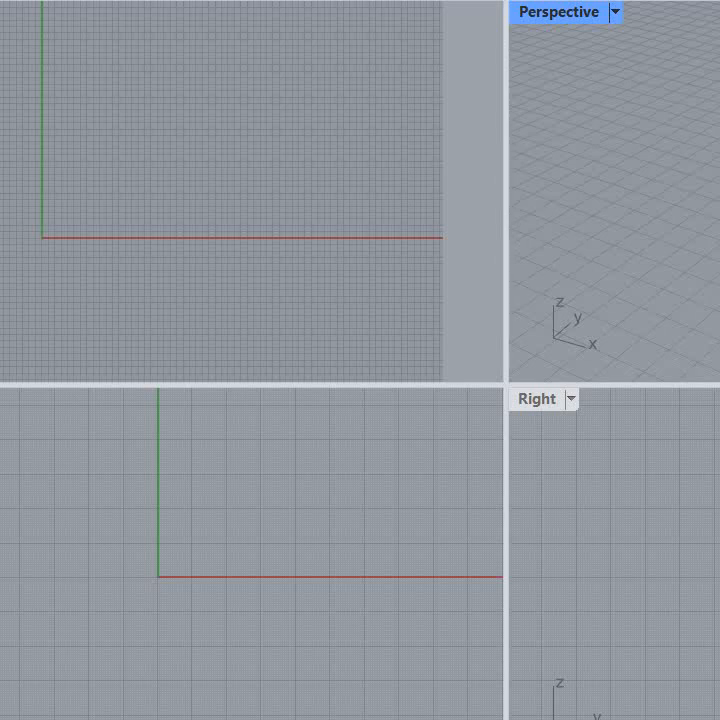
Step: Draw a circle in the Top view, centered just beyond the origin and straddling the green Y axis above the X axis
left_click(5, 116)
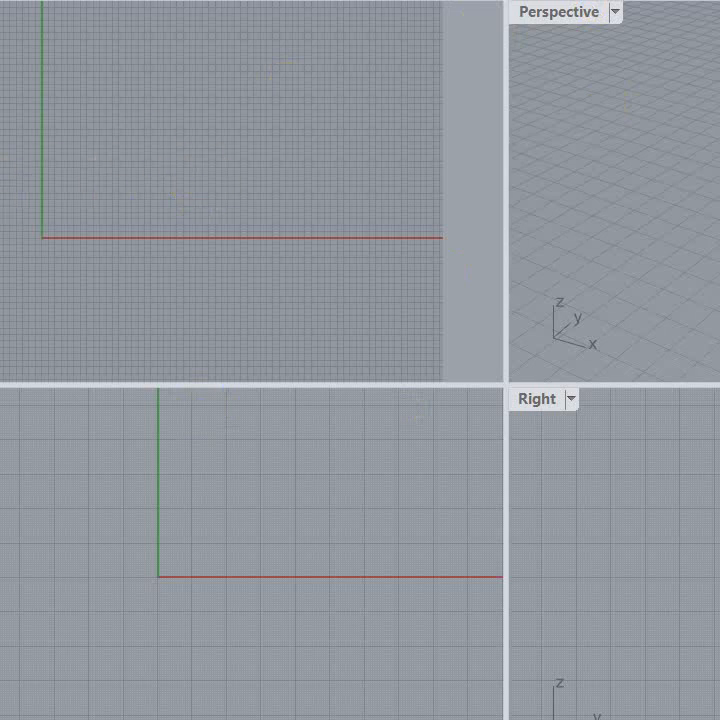
left_click(320, 256)
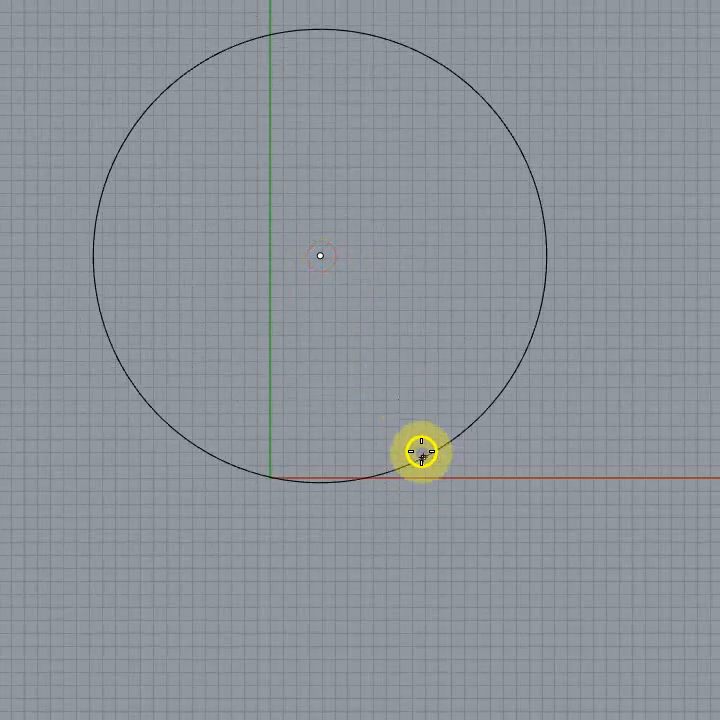
left_click(414, 431)
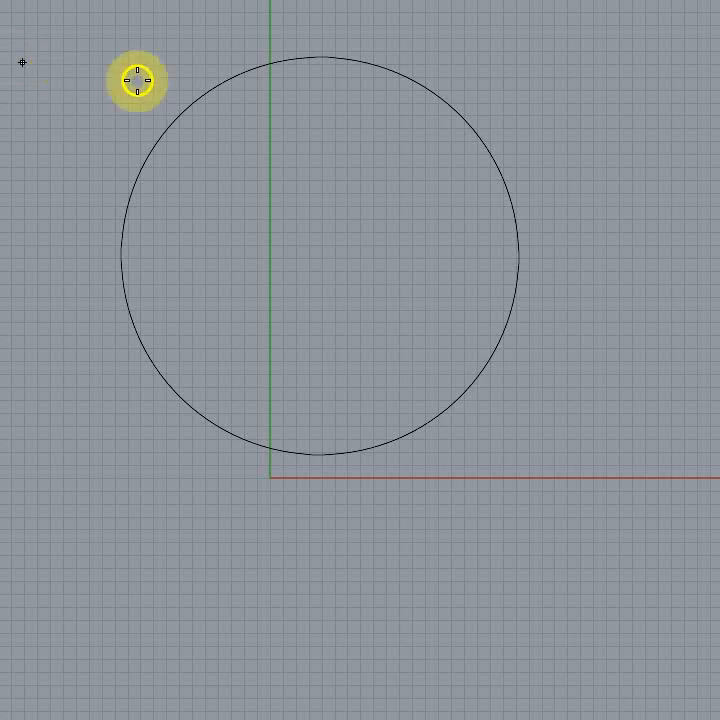
Step: Check how object snaps and tracking points locate the circle's center and the points on its horizontal diameter
mouse_move(265, 74)
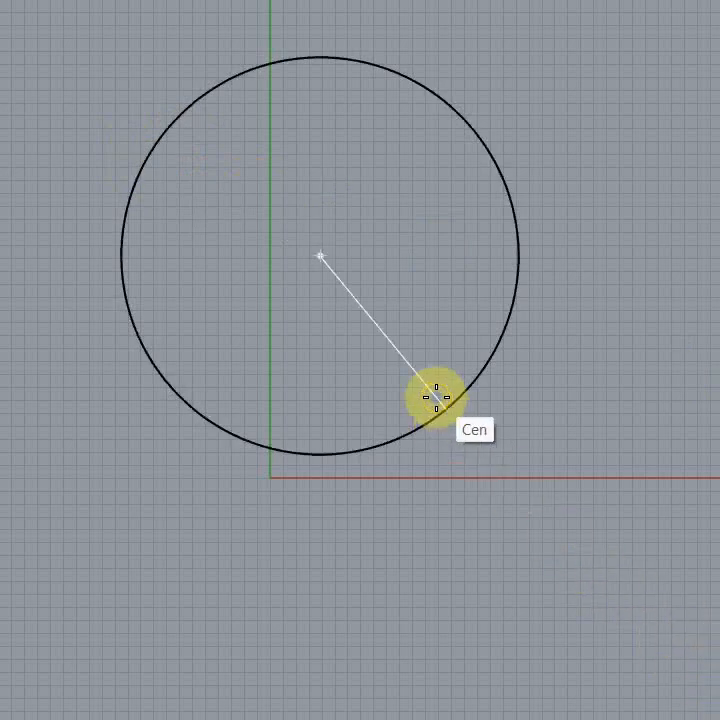
left_click(319, 255)
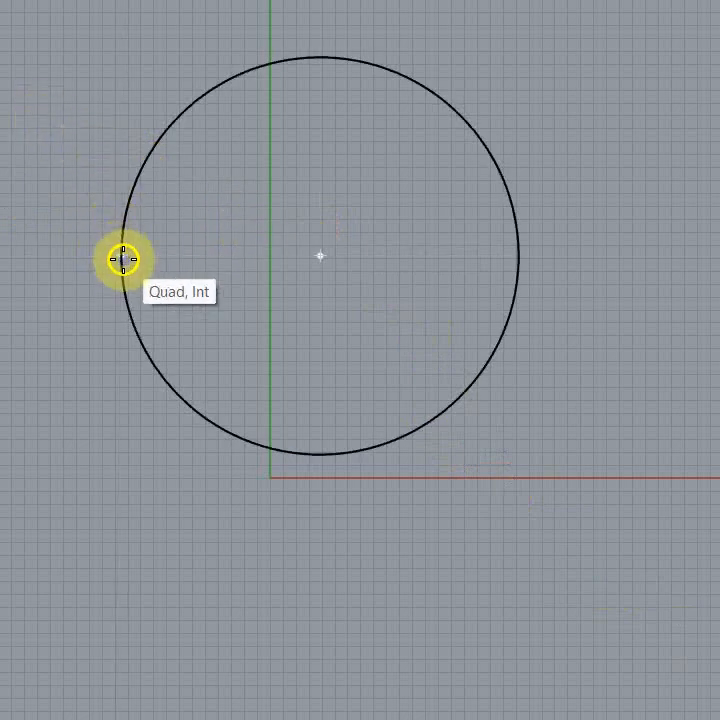
left_click(519, 256)
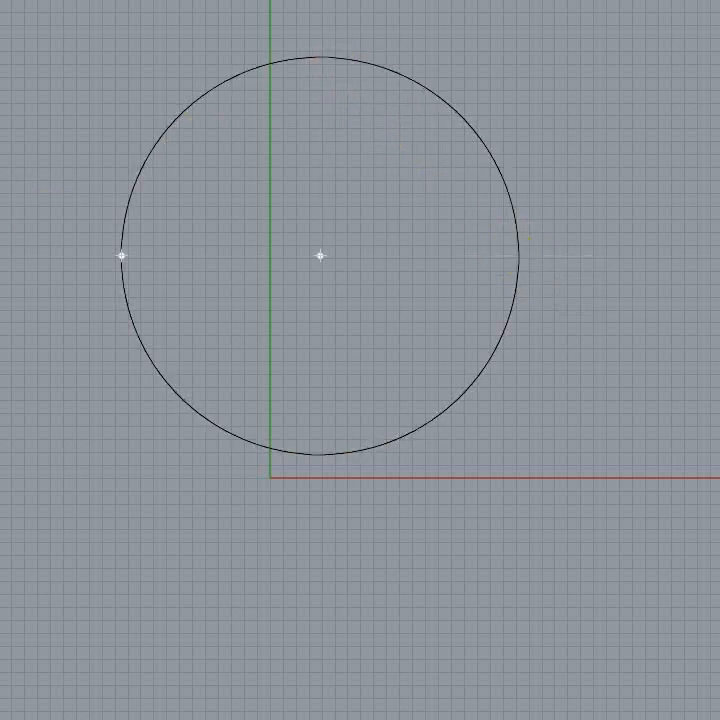
key("Escape")
Step: Draw open polylines on both sides of the circle, making the one at its lower left cross itself
left_click(582, 558)
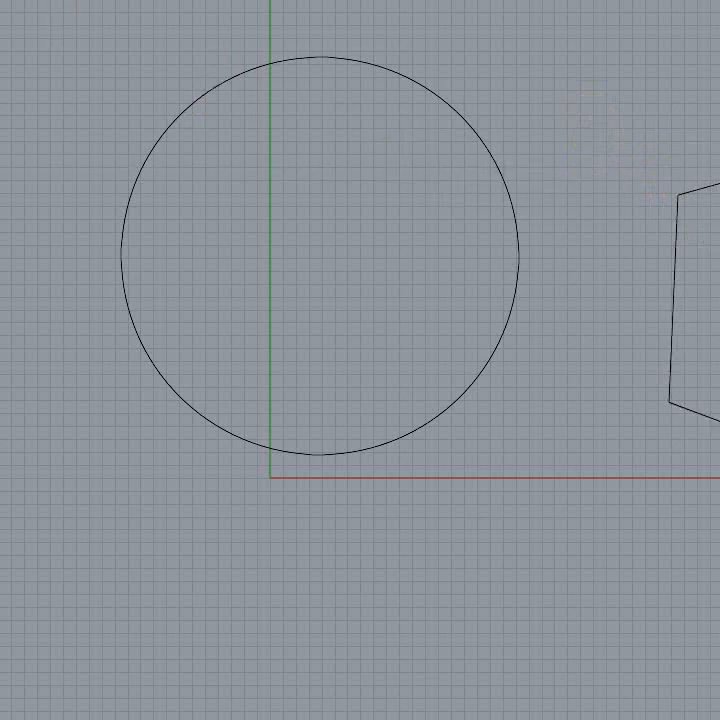
left_click(134, 600)
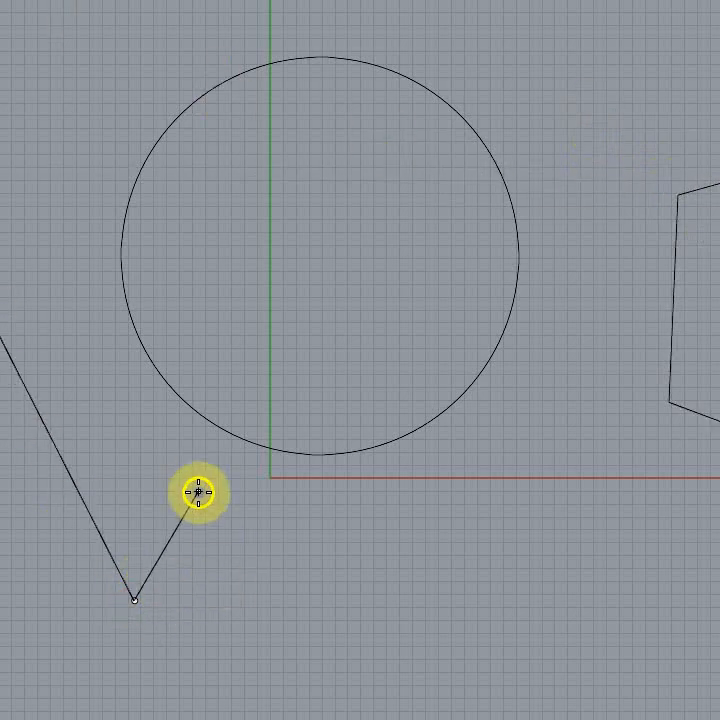
left_click(198, 492)
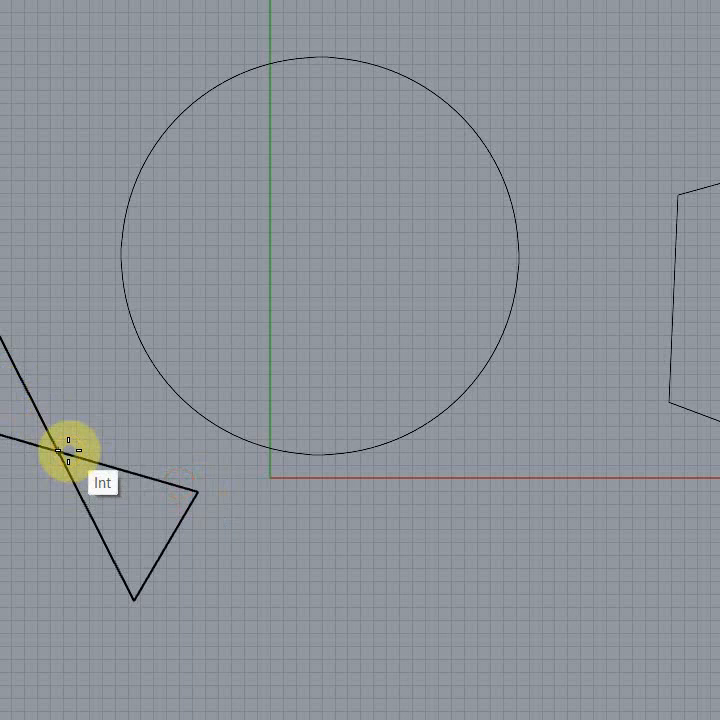
Step: Start a new polyline above the self-crossing one and place its first four vertices as an open quadrilateral
scroll(260, 573, "up", 2)
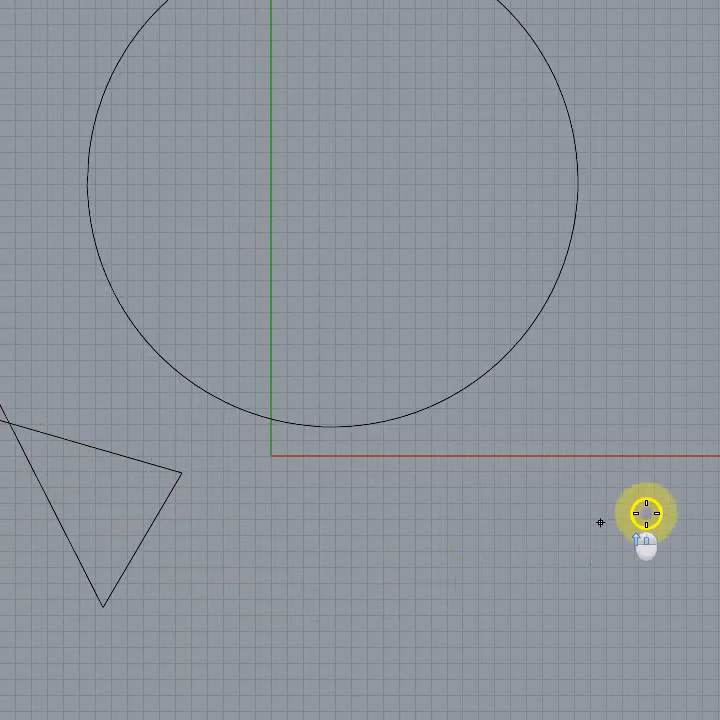
scroll(655, 514, "down", 4)
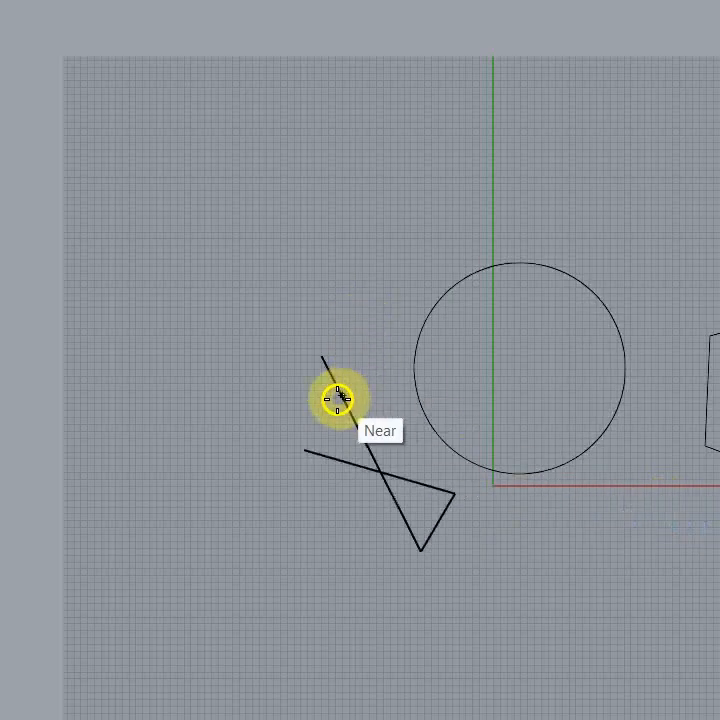
scroll(351, 415, "up", 14)
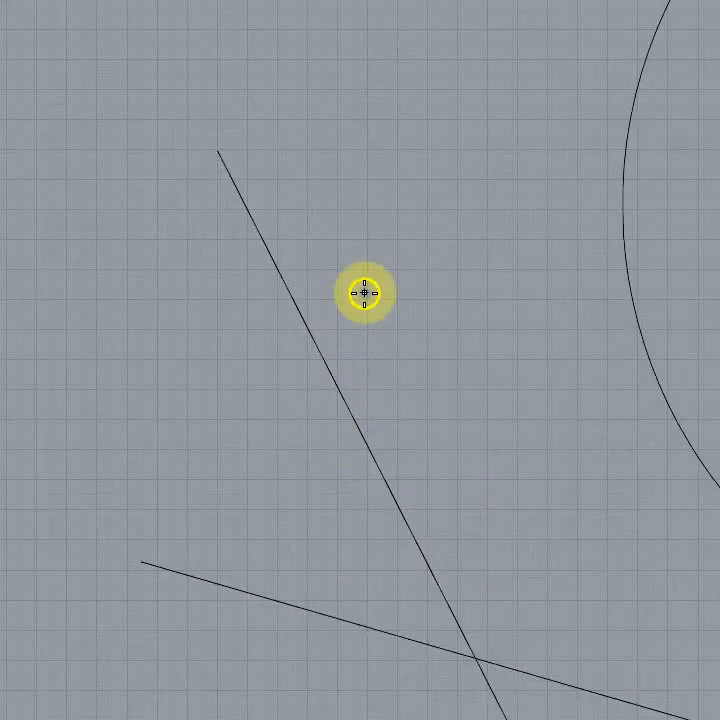
scroll(365, 293, "down", 2)
scroll(363, 400, "down", 6)
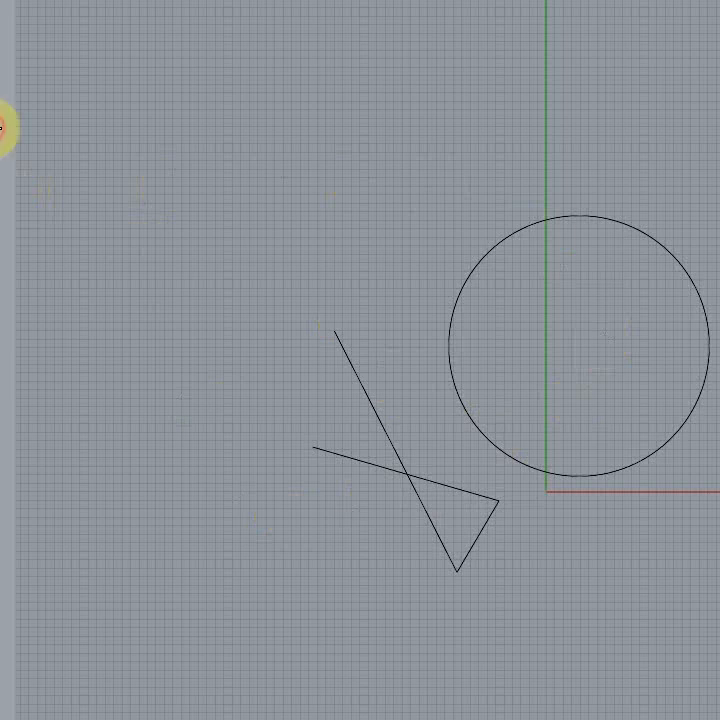
left_click(95, 184)
left_click(390, 54)
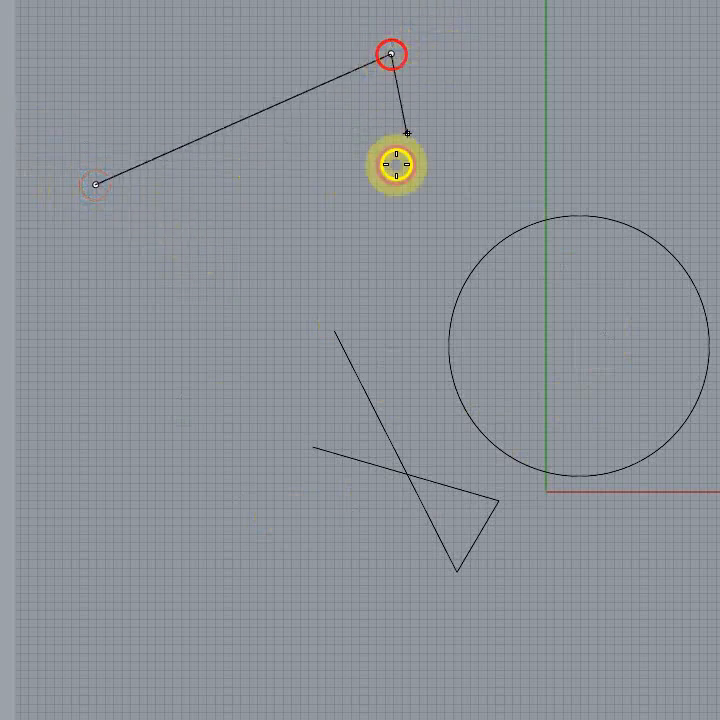
left_click(259, 332)
left_click(88, 267)
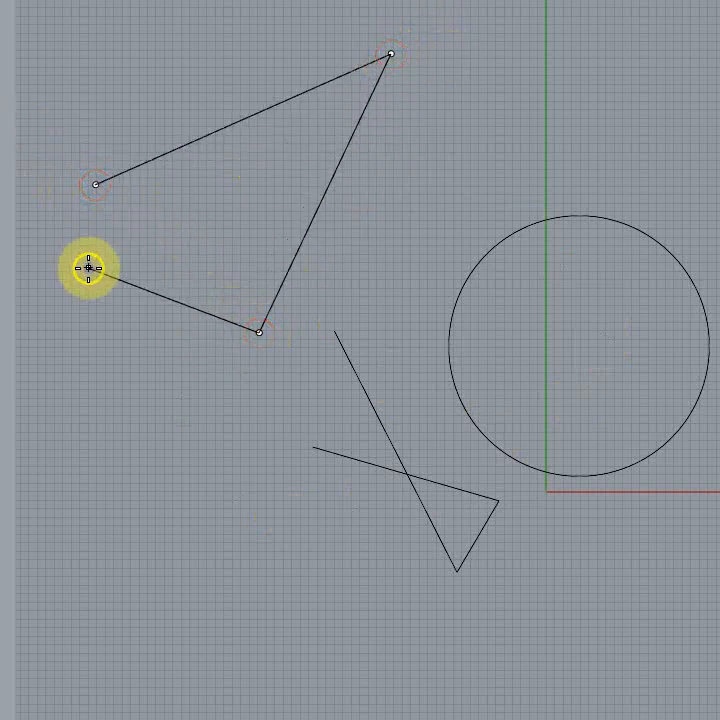
right_click(88, 267)
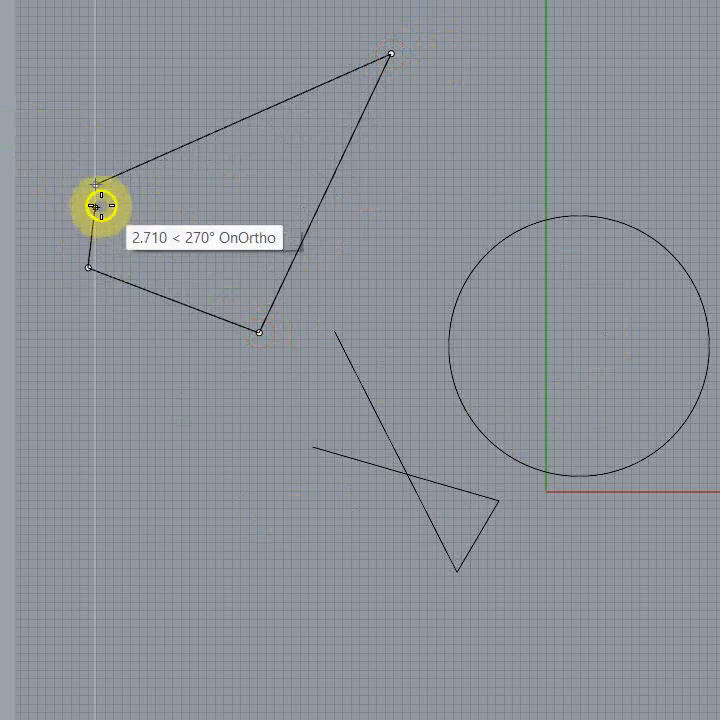
Step: Bring the quadrilateral's last segment back to the polyline's start point and finish the curve
scroll(102, 207, "up", 5)
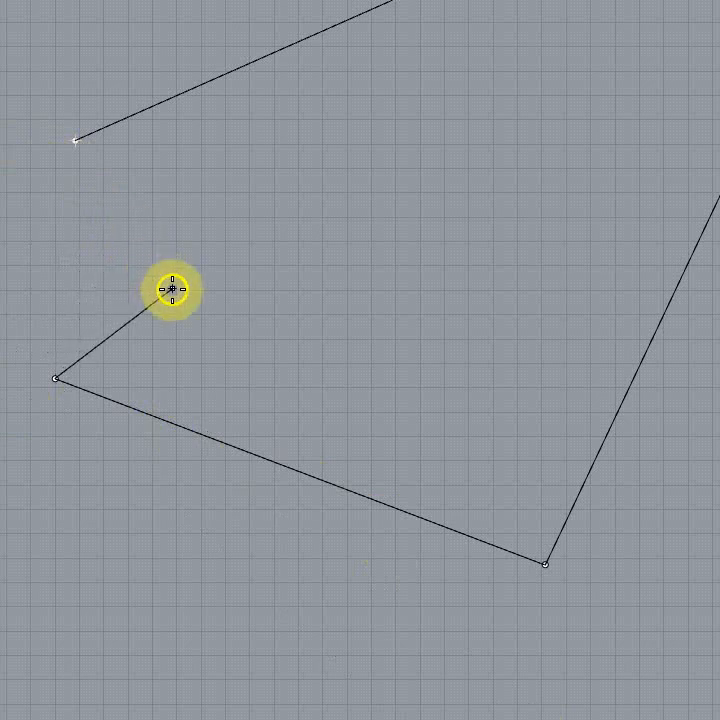
scroll(165, 295, "down", 2)
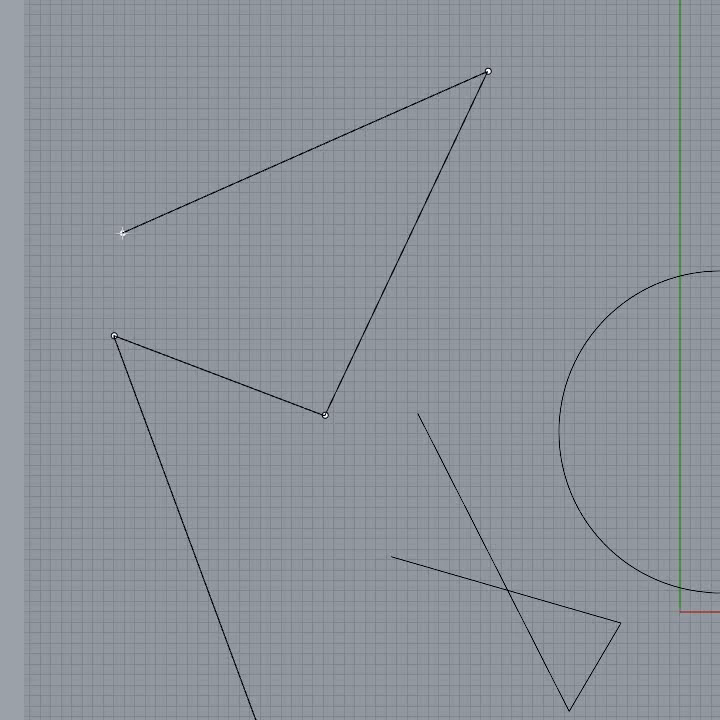
left_click_drag(122, 233, 5, 228)
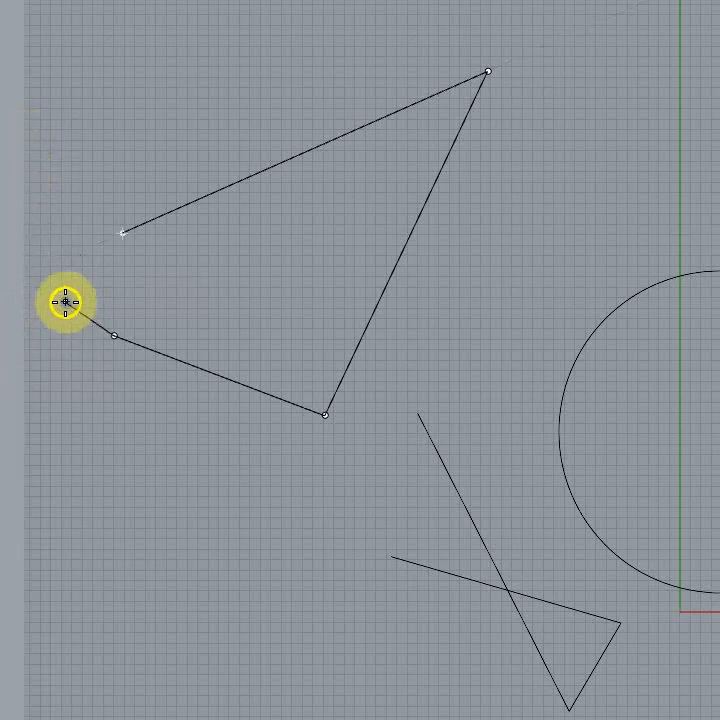
scroll(113, 320, "up", 2)
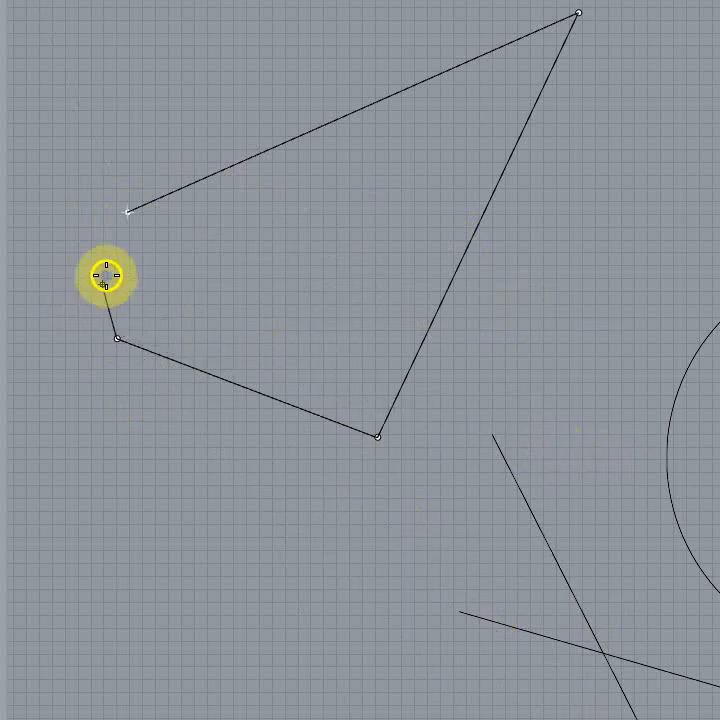
scroll(128, 224, "up", 3)
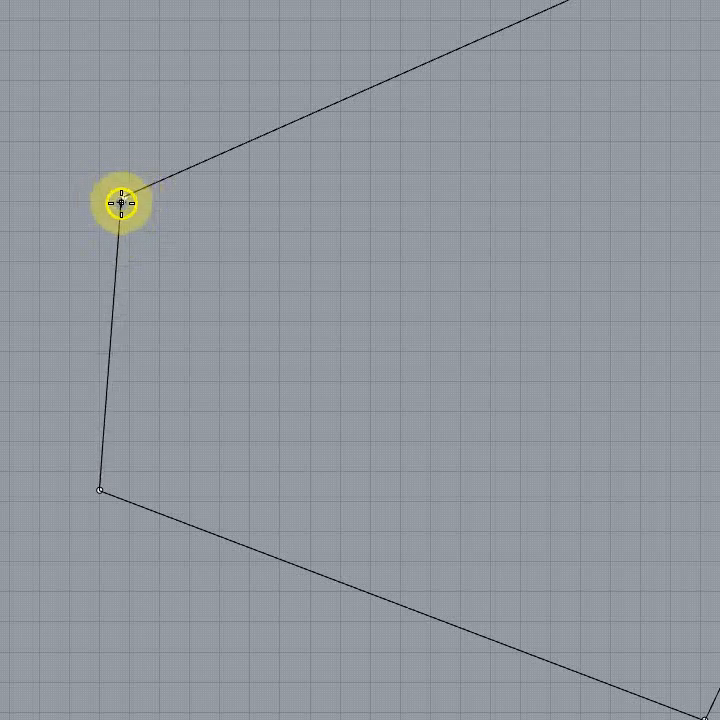
left_click(124, 197)
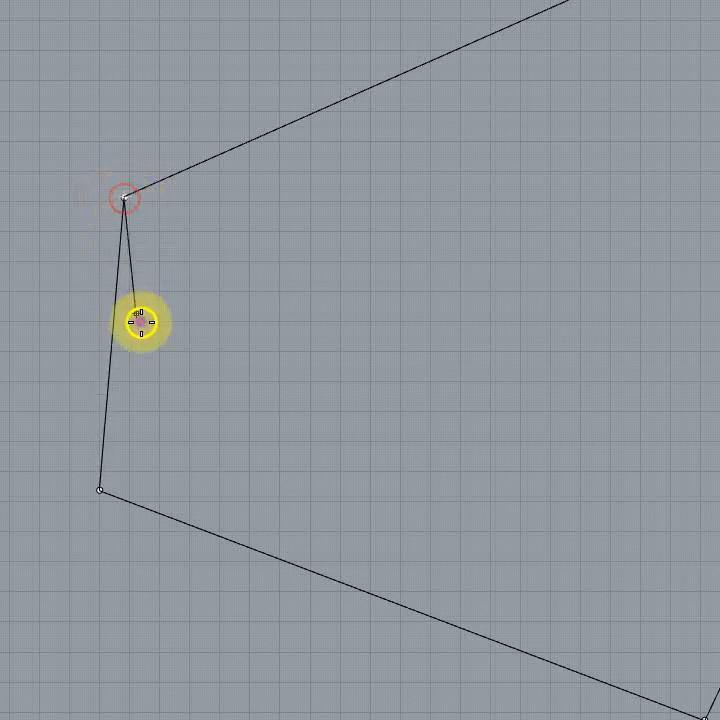
right_click(212, 321)
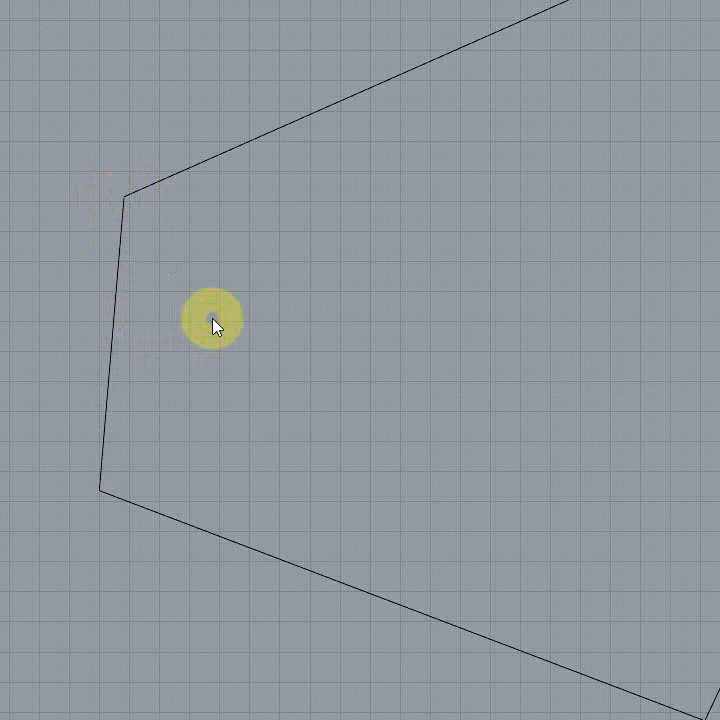
Step: Examine the quadrilateral polyline's upper-left corner up close to check whether its start and end points meet
scroll(130, 208, "up", 5)
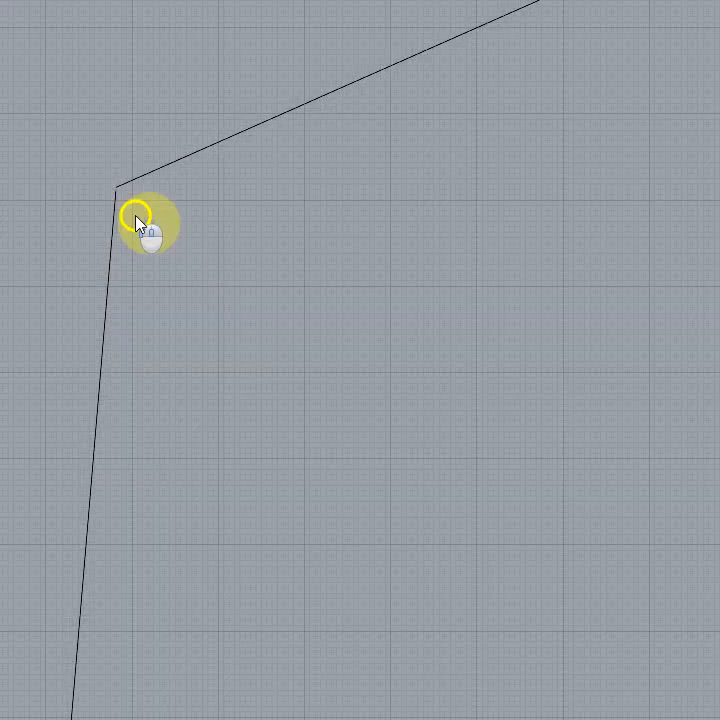
scroll(132, 212, "up", 6)
scroll(37, 148, "up", 9)
scroll(258, 190, "up", 9)
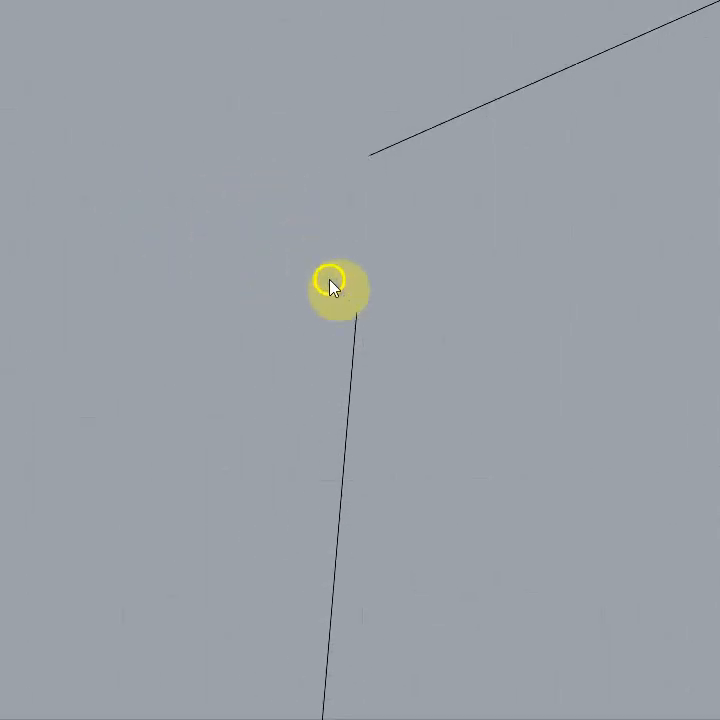
scroll(330, 196, "down", 5)
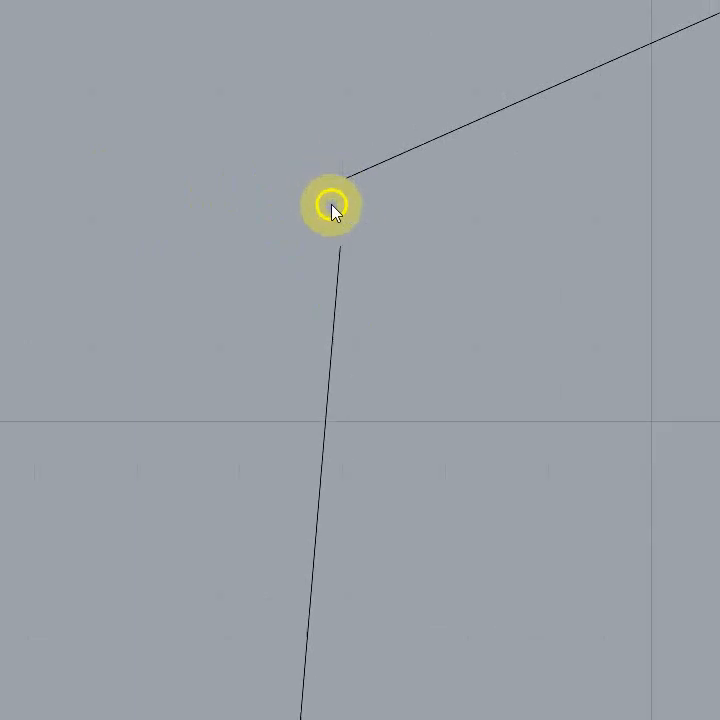
scroll(331, 207, "down", 8)
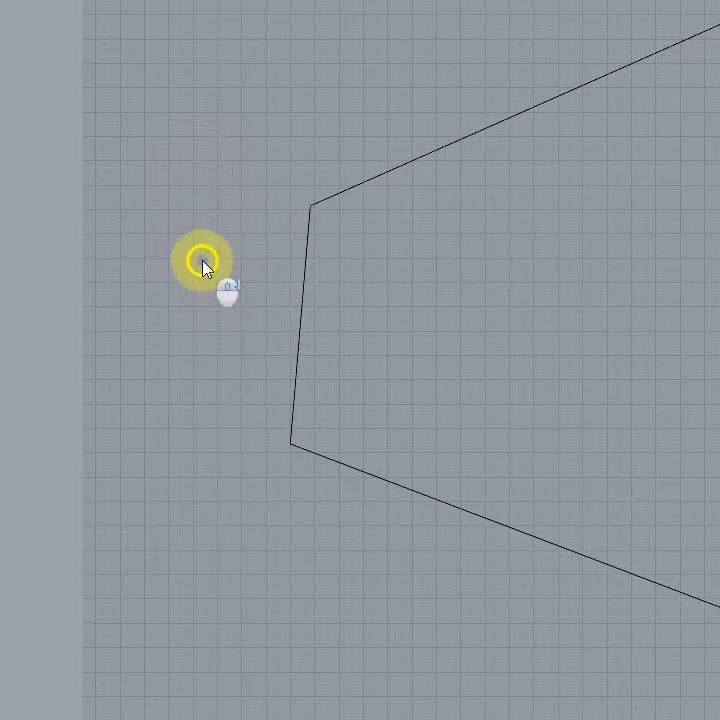
scroll(202, 265, "down", 3)
middle_click_drag(370, 257, 262, 312)
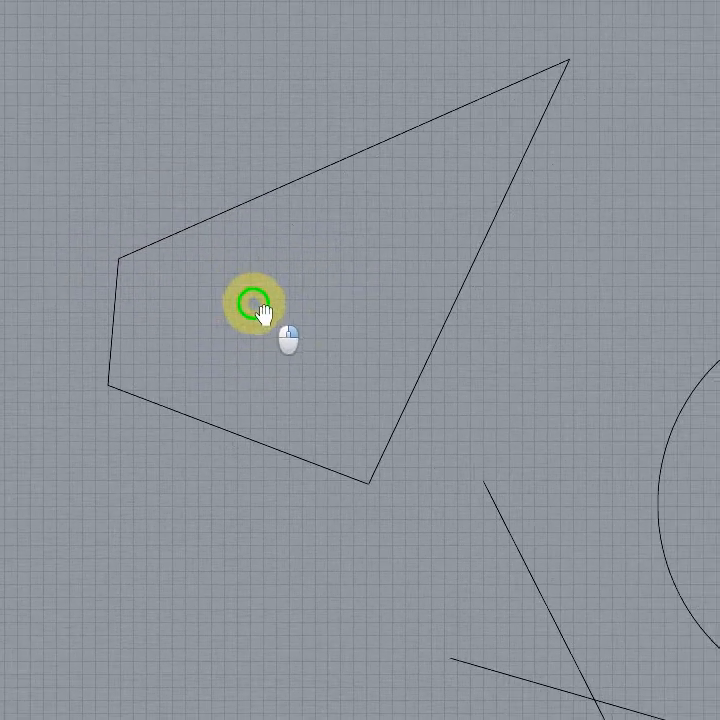
right_click_drag(264, 302, 296, 315)
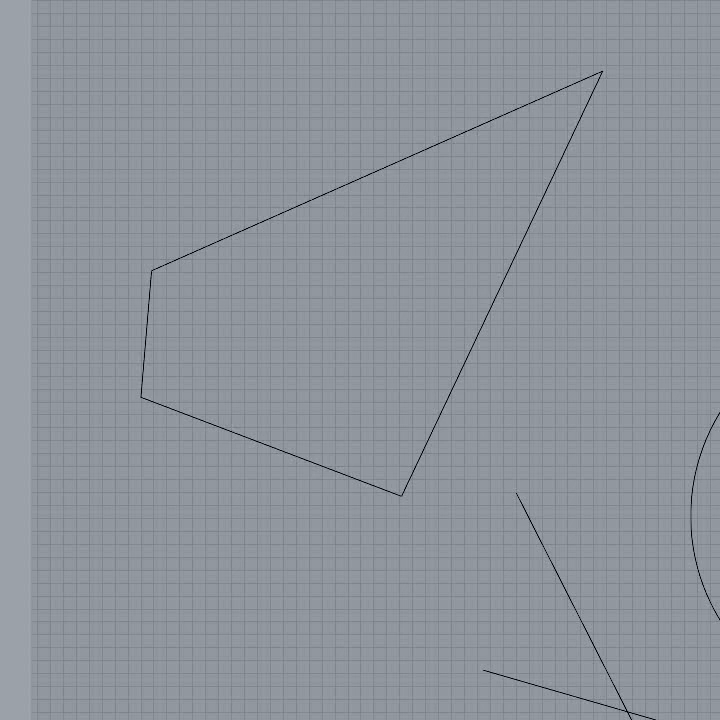
Step: Turn on the quadrilateral polyline's control points and examine the start and end points at its upper-left corner
left_click(225, 243)
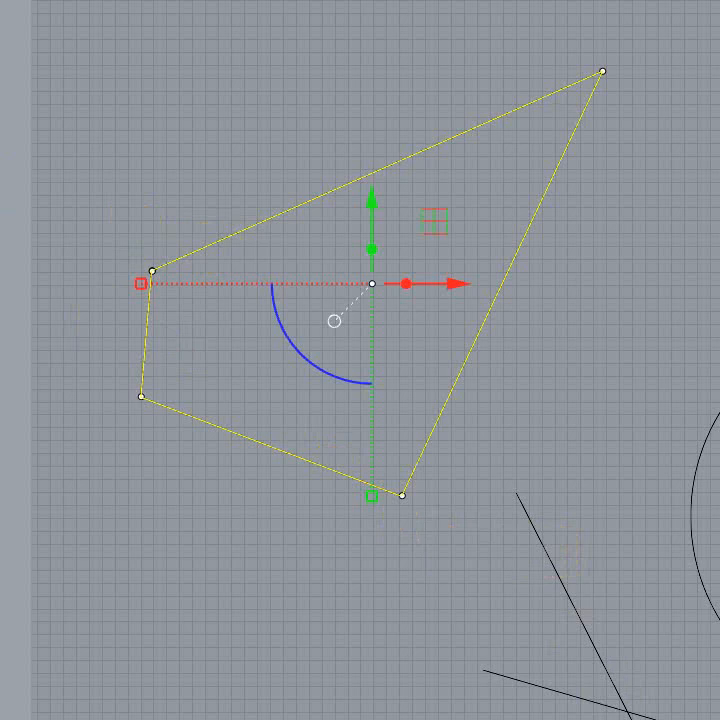
key("Return")
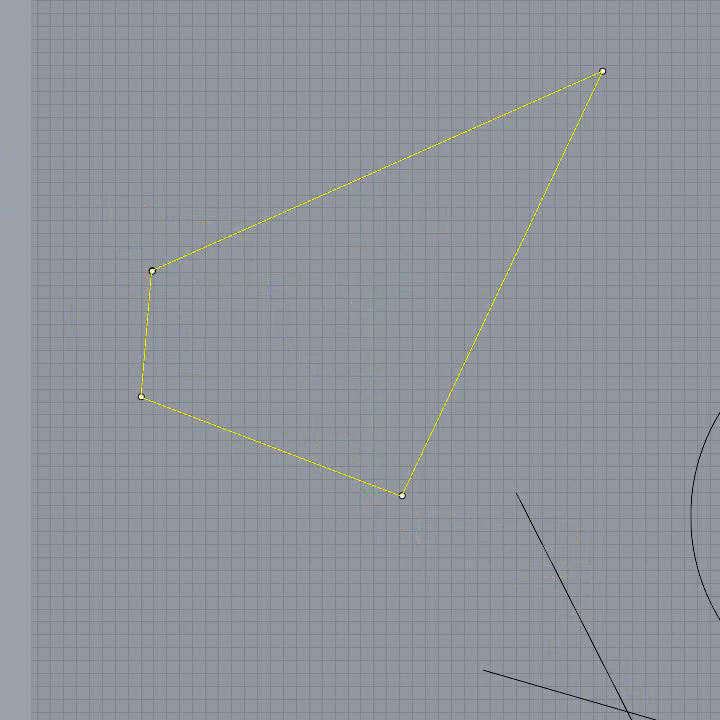
right_click(109, 186)
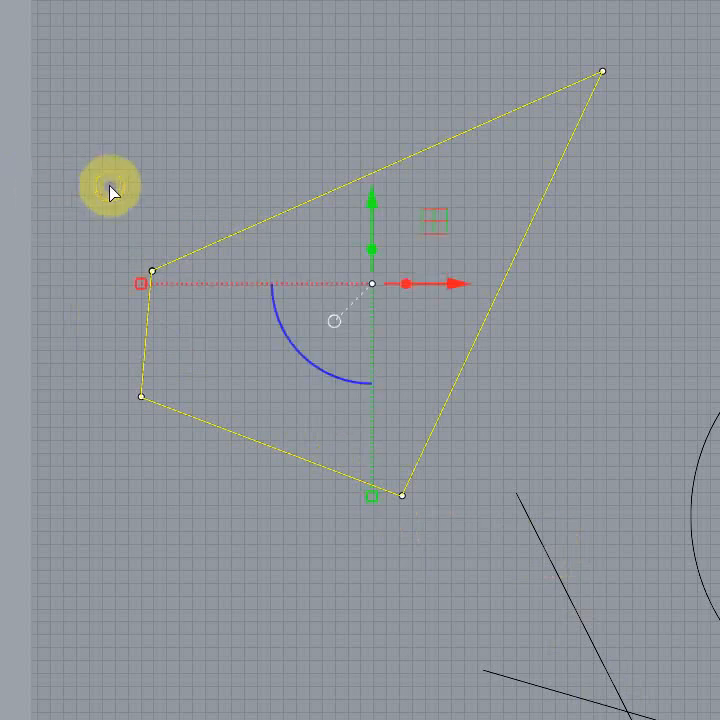
left_click(184, 483)
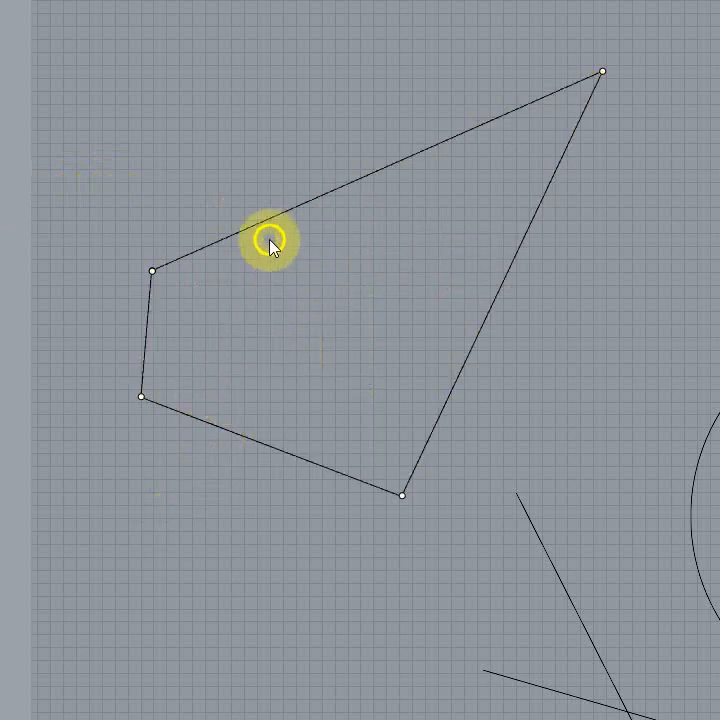
left_click(266, 223)
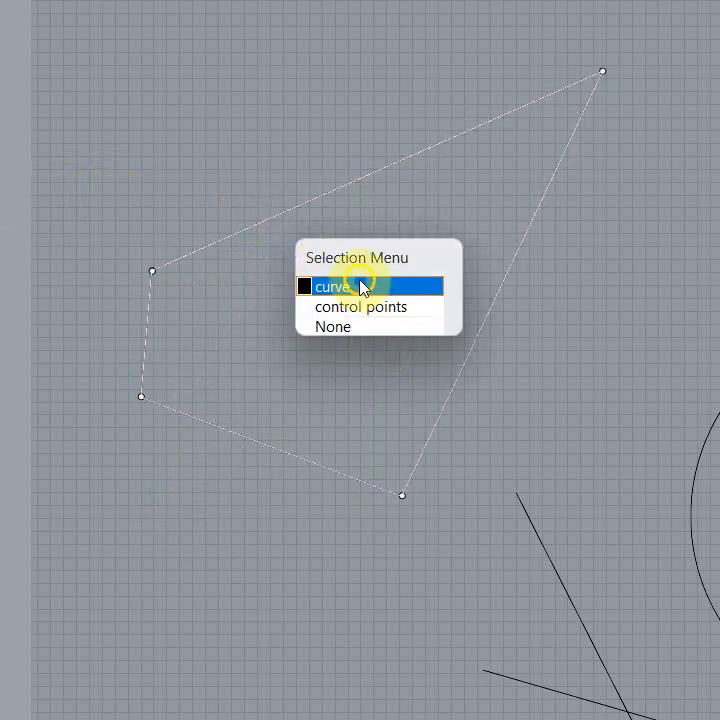
left_click(98, 276)
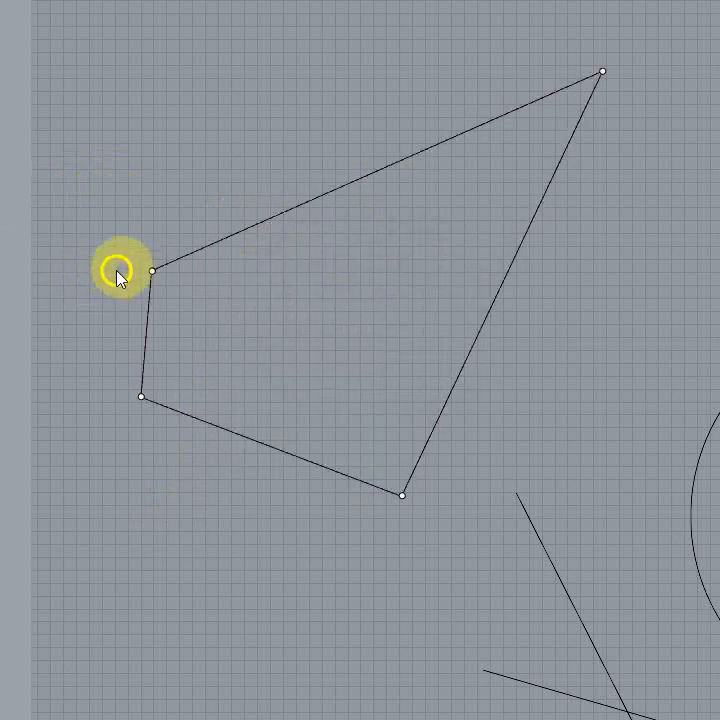
scroll(195, 325, "up", 10)
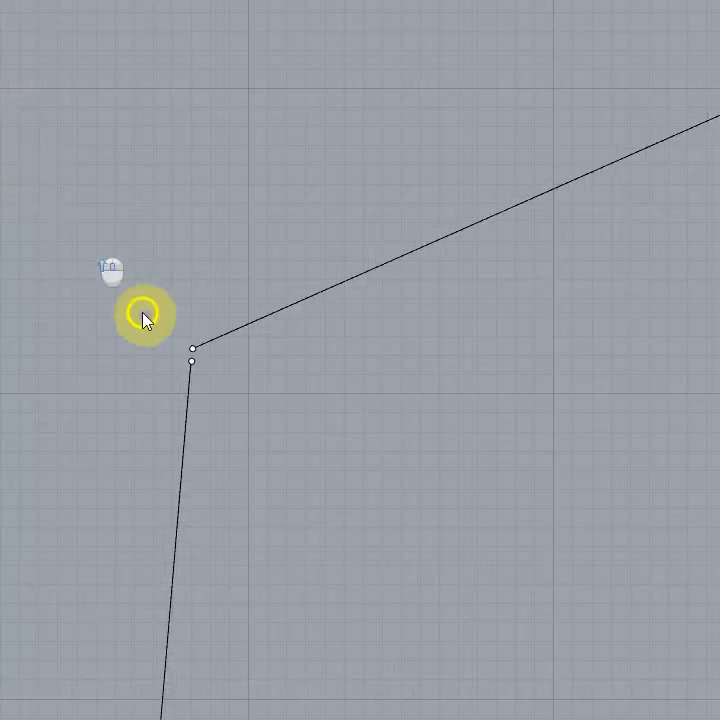
scroll(140, 220, "down", 5)
scroll(84, 141, "up", 8)
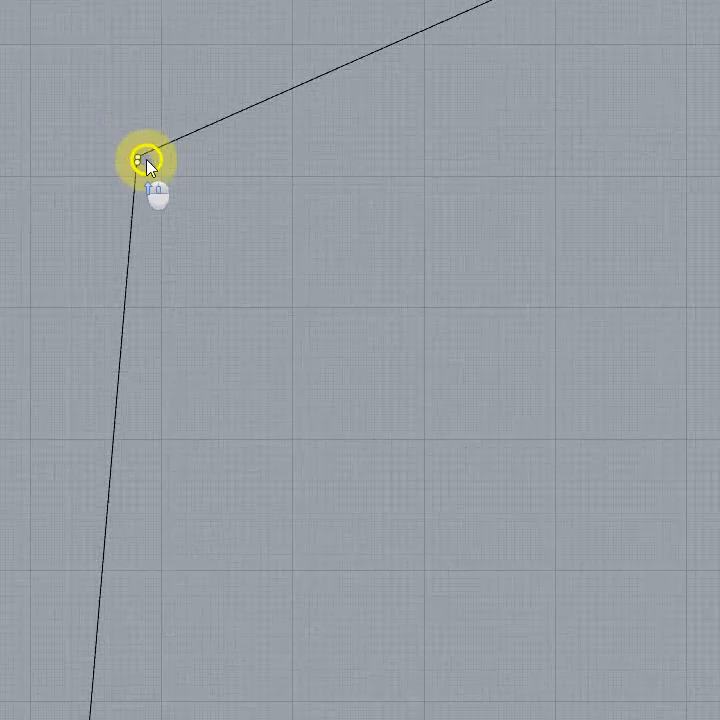
scroll(100, 195, "down", 10)
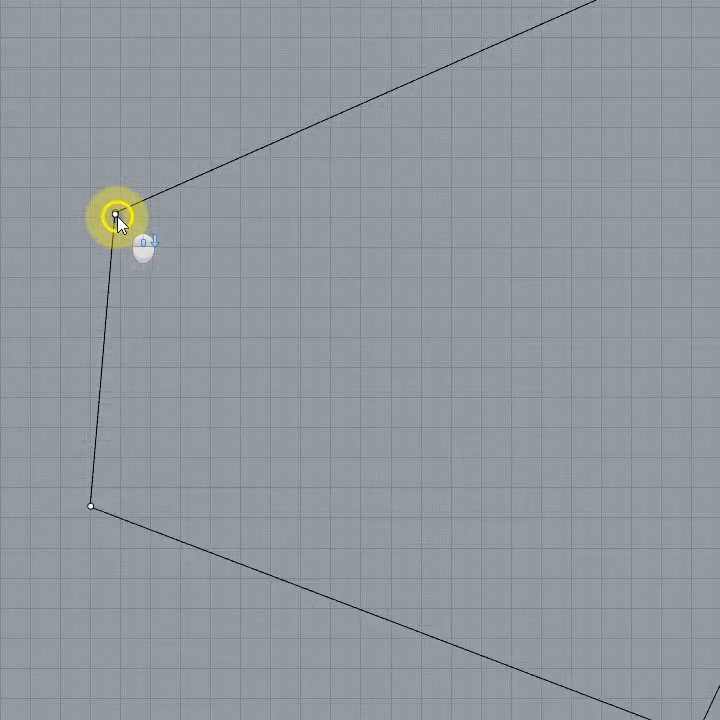
scroll(136, 232, "up", 12)
scroll(137, 236, "down", 6)
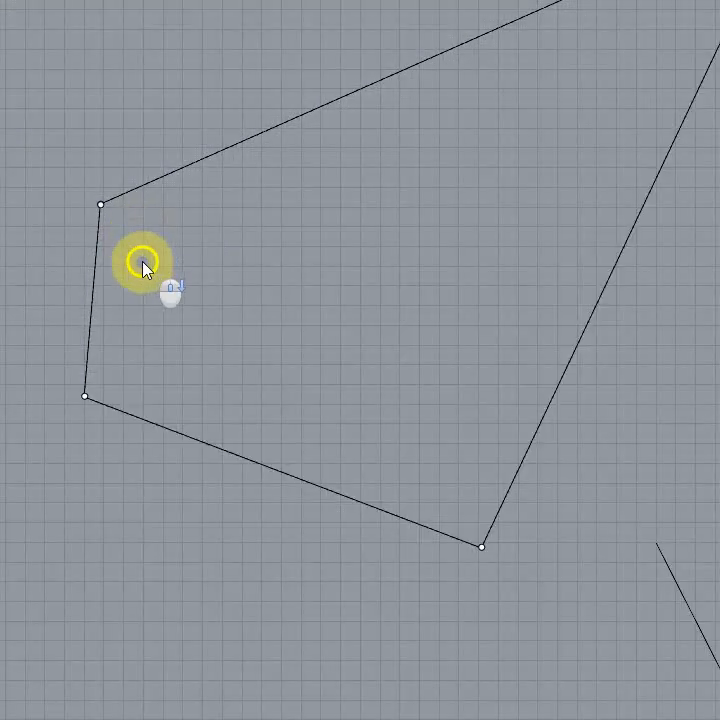
Step: Delete the quadrilateral polyline
right_click_drag(179, 299, 166, 382)
left_click_drag(167, 360, 155, 321)
right_click_drag(226, 365, 222, 336)
scroll(102, 294, "up", 18)
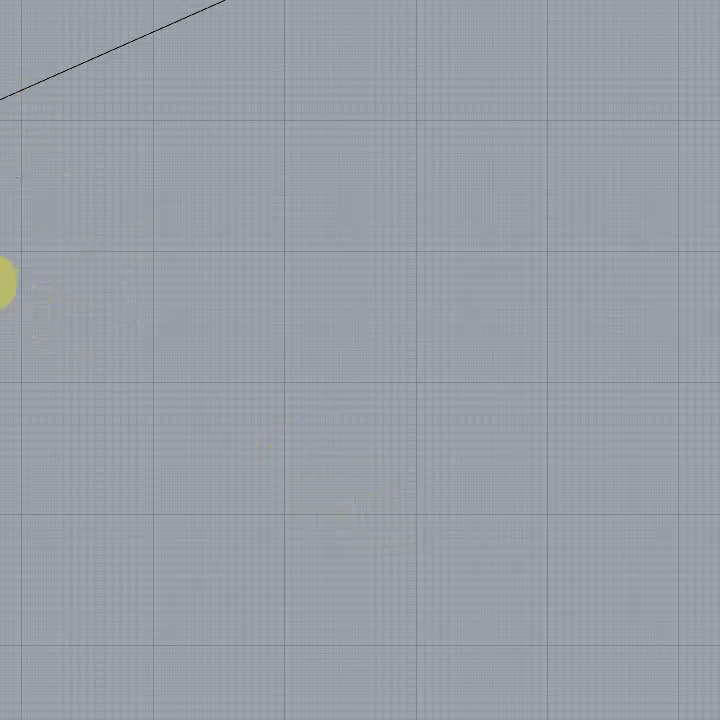
left_click(0, 282)
key("Delete")
Step: Draw a single-segment polyline in an empty area, sloping gently down from its left end to its right end
scroll(247, 430, "down", 6)
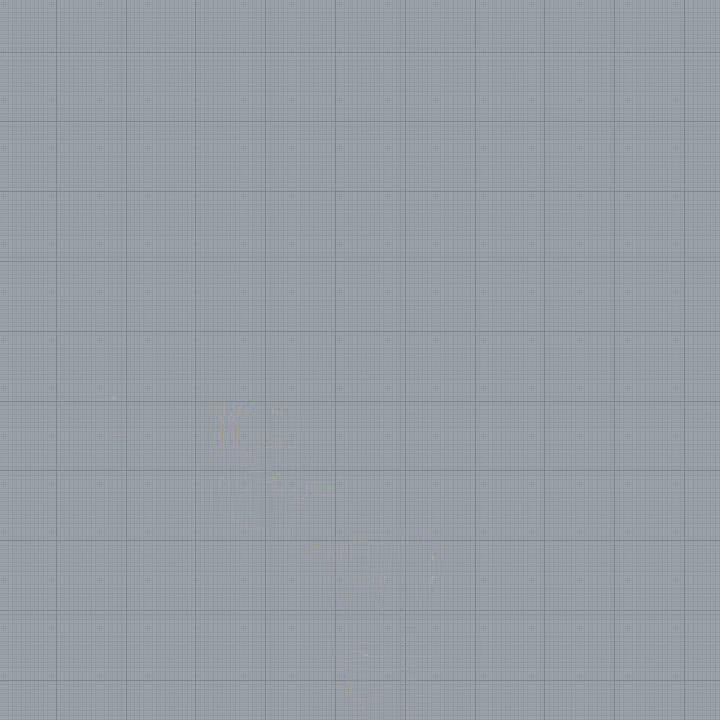
scroll(230, 203, "up", 5)
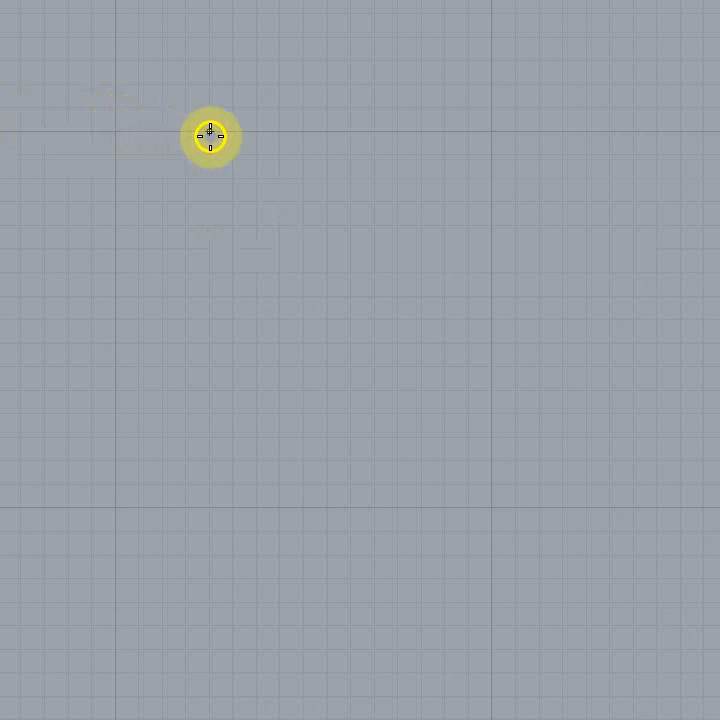
left_click(284, 139)
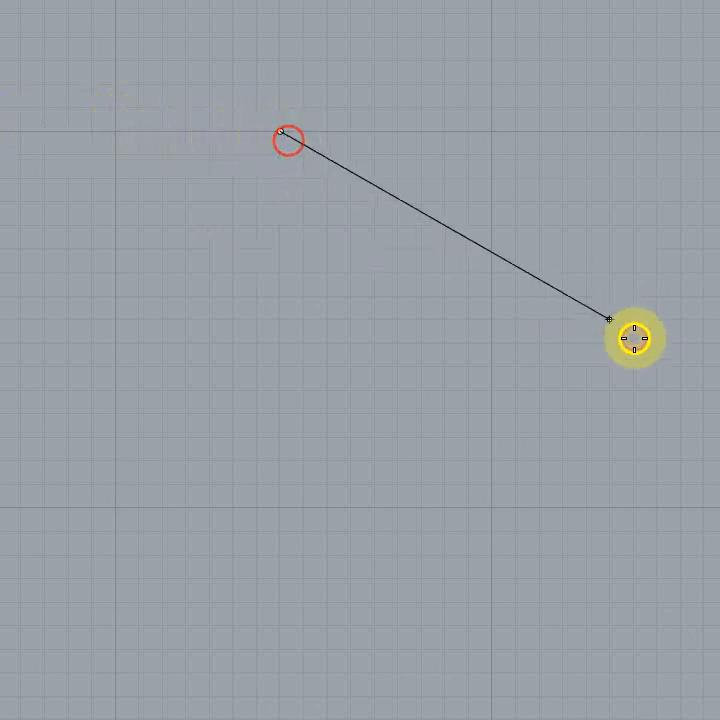
right_click_drag(715, 244, 719, 245)
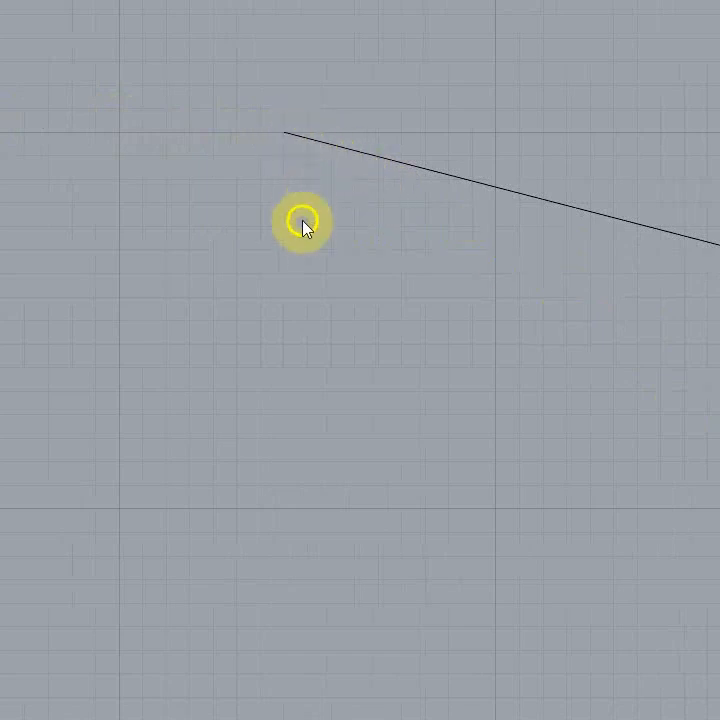
Step: Draw a second polyline from the sloping segment's left end straight down and on to its right end, forming a triangle
right_click(303, 226)
left_click(288, 132)
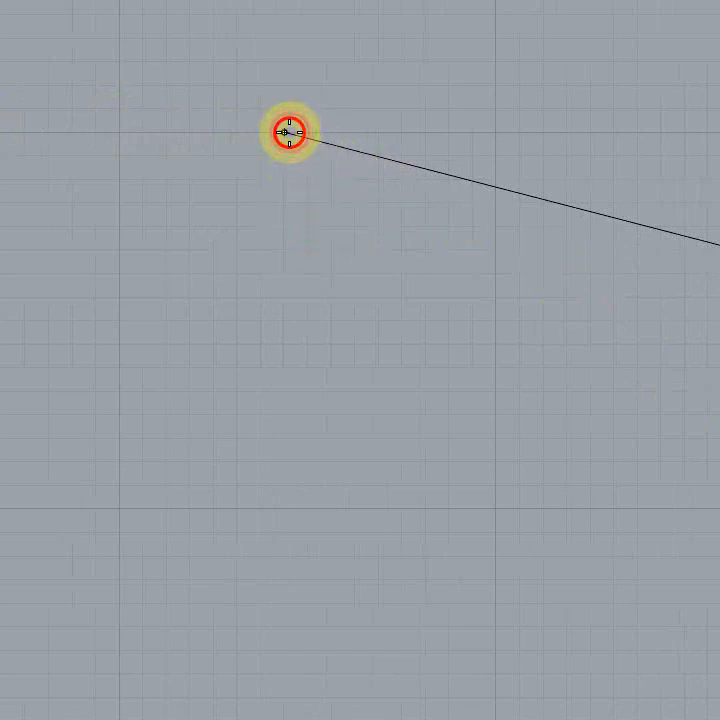
left_click(284, 462)
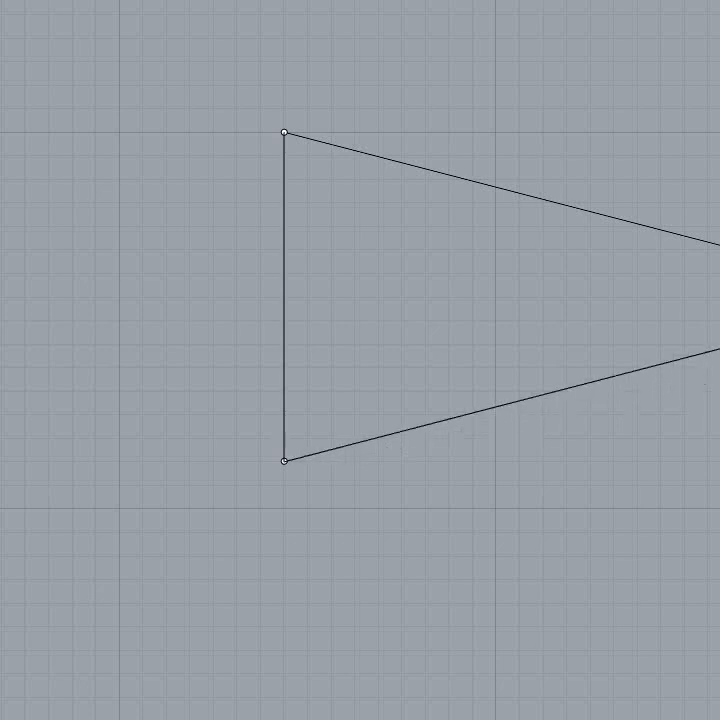
key("Return")
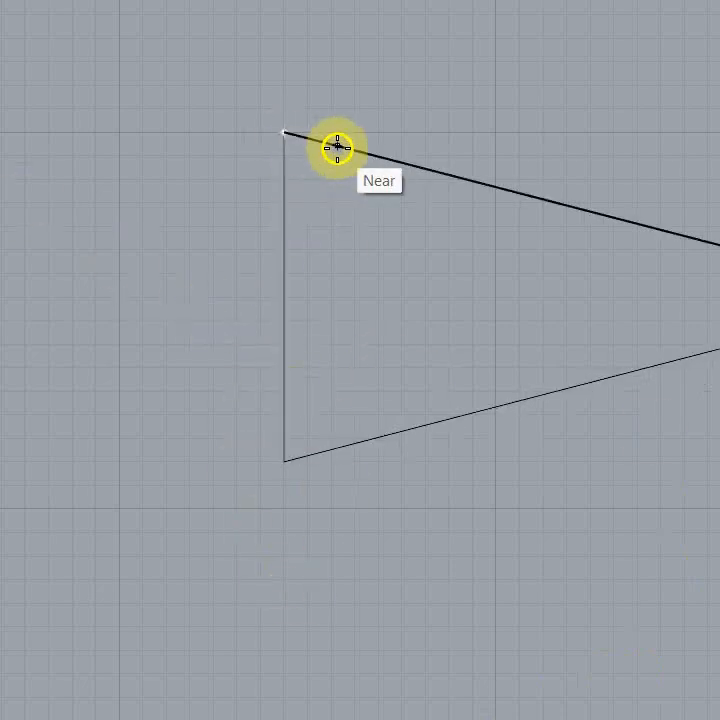
Step: Draw a polyline from the triangle's top-left corner out to the left, down to below its vertical edge, and up to its lower-left corner
left_click(284, 133)
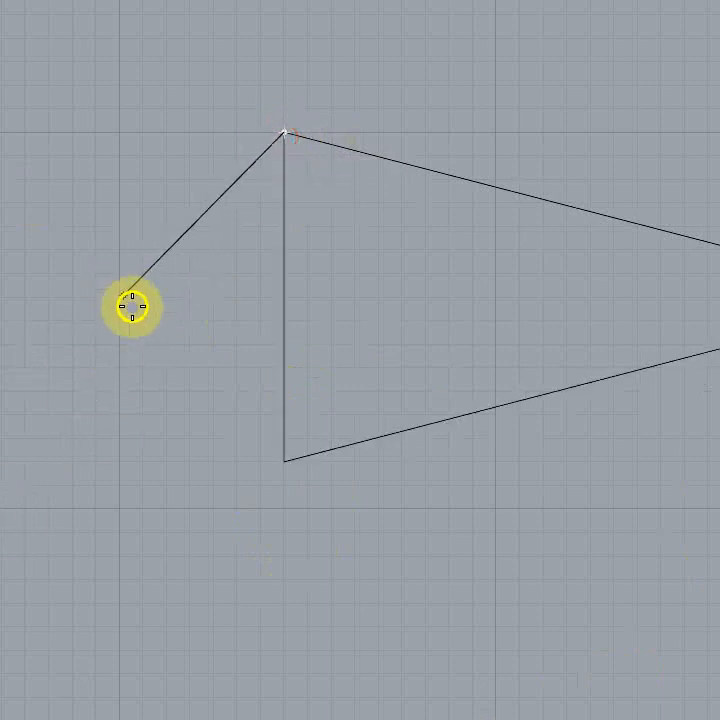
left_click(31, 294)
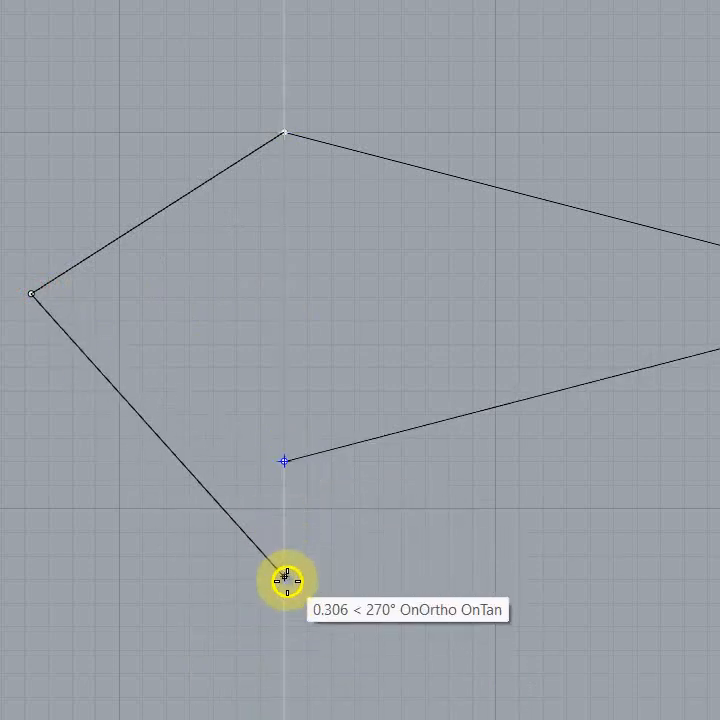
left_click(284, 628)
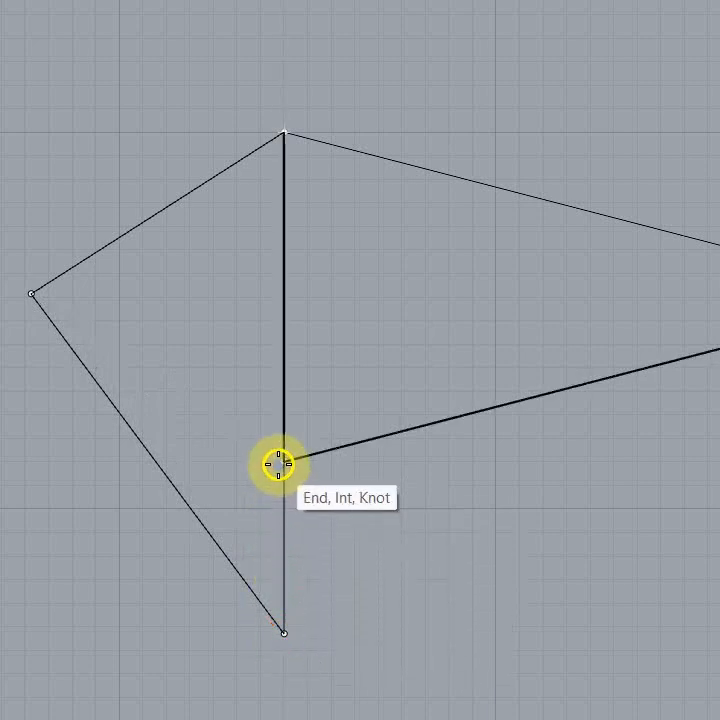
left_click(280, 464)
right_click(702, 603)
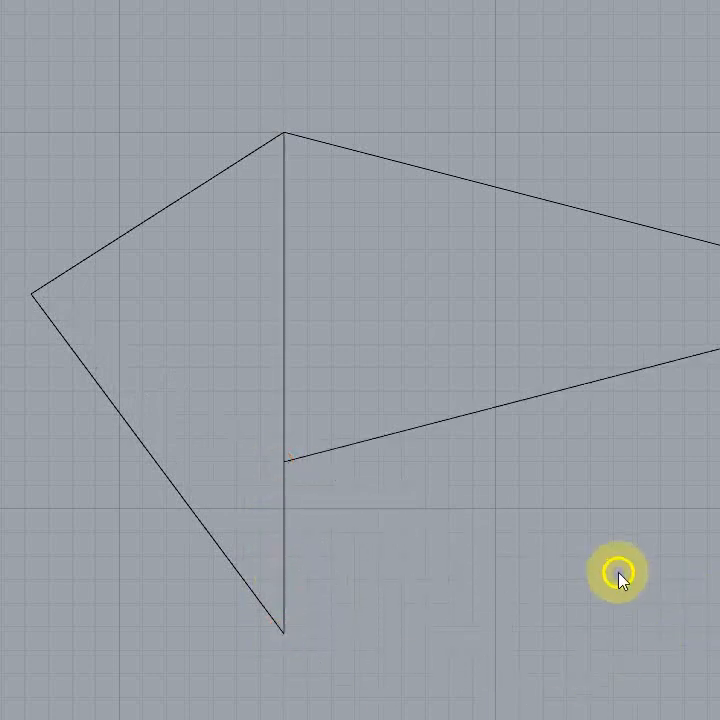
Step: Start a trial polyline below the triangle's right tip with Ortho on and view the Ortho options
scroll(510, 556, "down", 3)
mouse_move(510, 556)
right_mouse_down()
mouse_move(479, 431)
mouse_move(478, 440)
right_mouse_up()
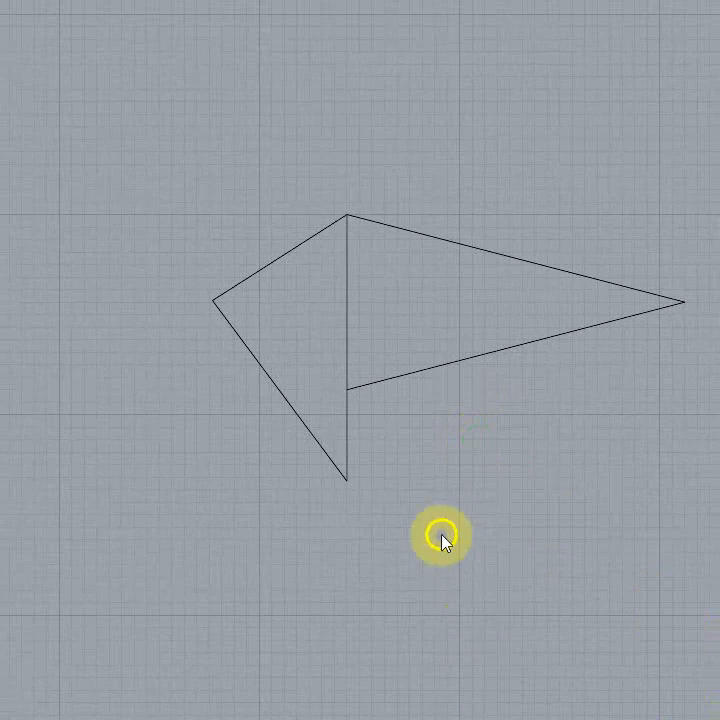
mouse_move(443, 538)
right_mouse_down()
mouse_move(341, 579)
mouse_move(344, 566)
right_mouse_up()
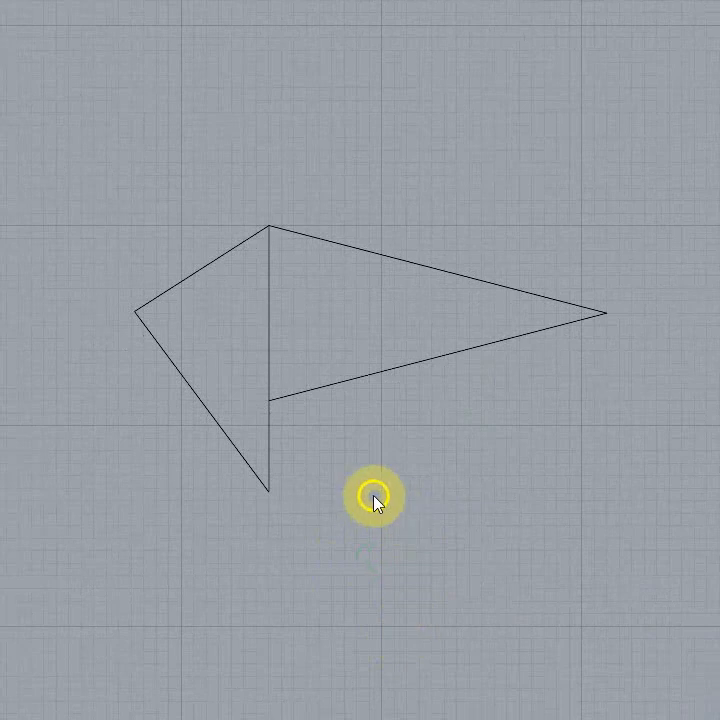
scroll(373, 501, "up", 2)
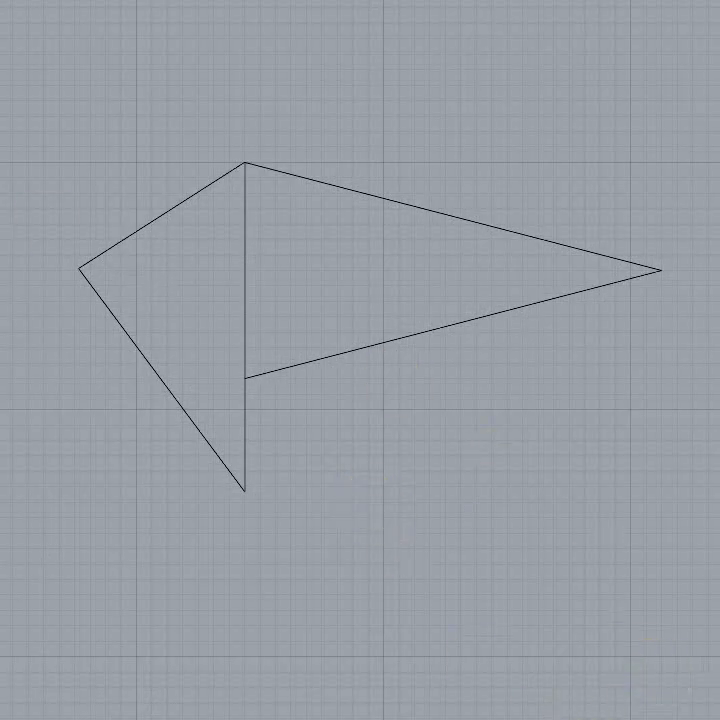
left_click(611, 517)
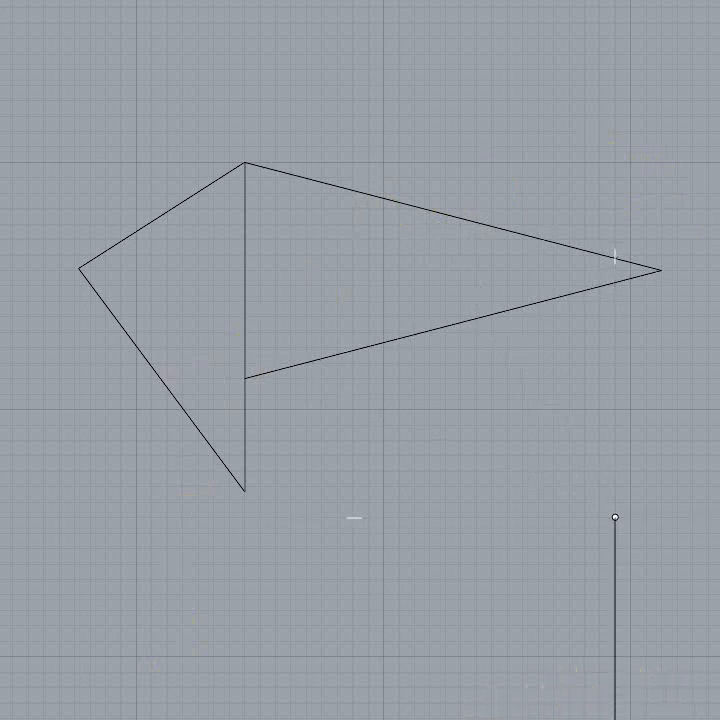
right_click(480, 719)
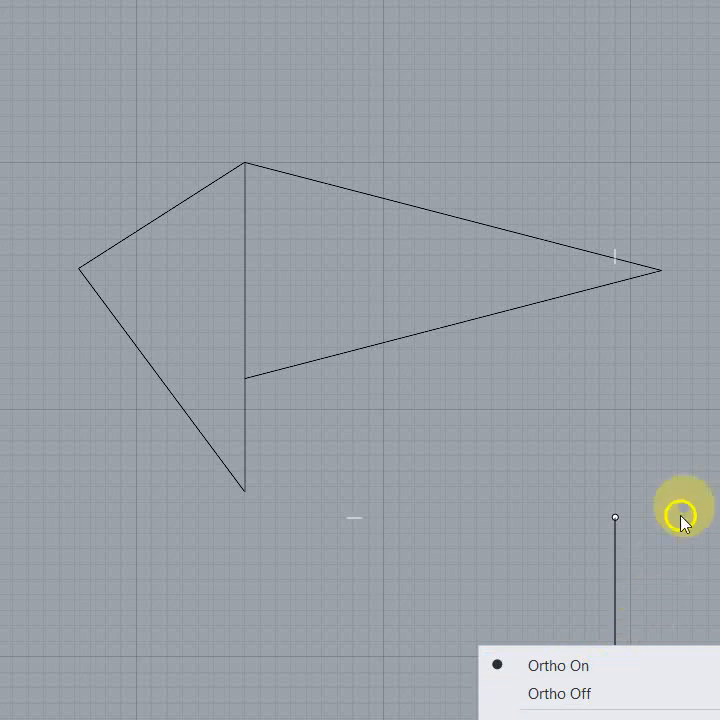
left_click(688, 470)
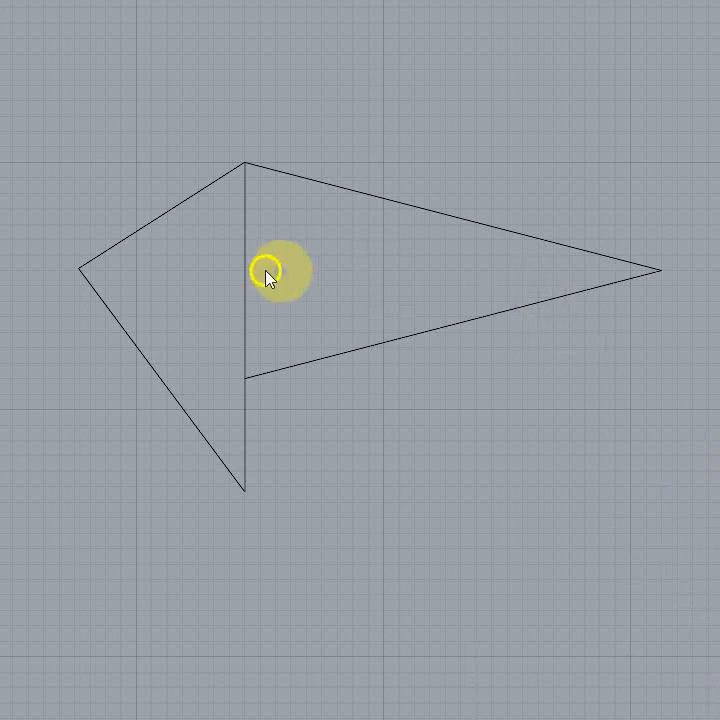
Step: Extrude the triangle's two-segment polyline, its vertical and lower edges, straight upward into a surface with the gumball in the Perspective view
left_click(410, 337)
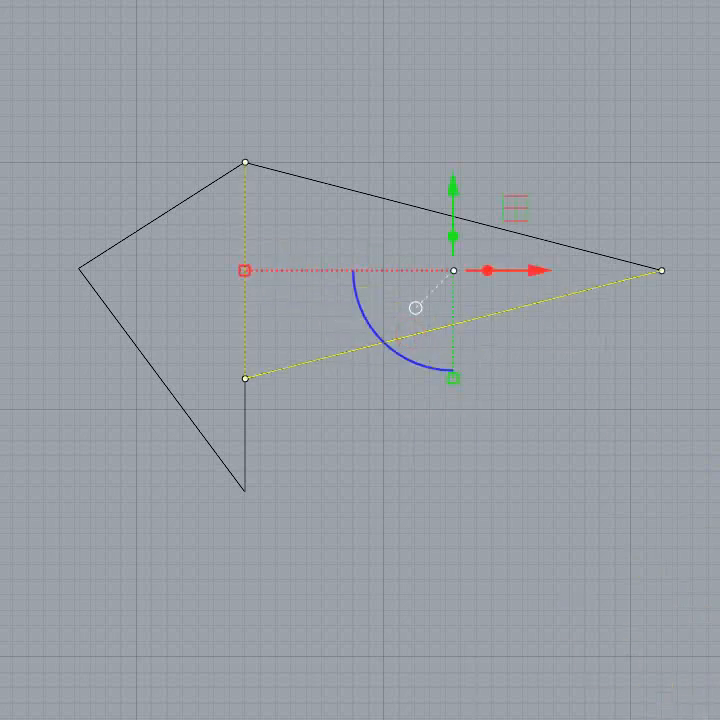
right_click_drag(622, 514, 716, 492)
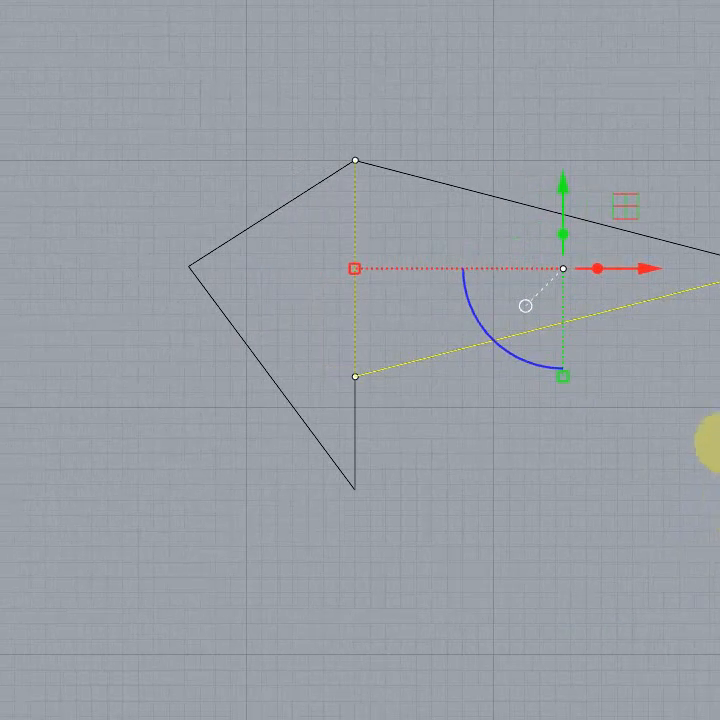
right_click_drag(716, 492, 665, 537)
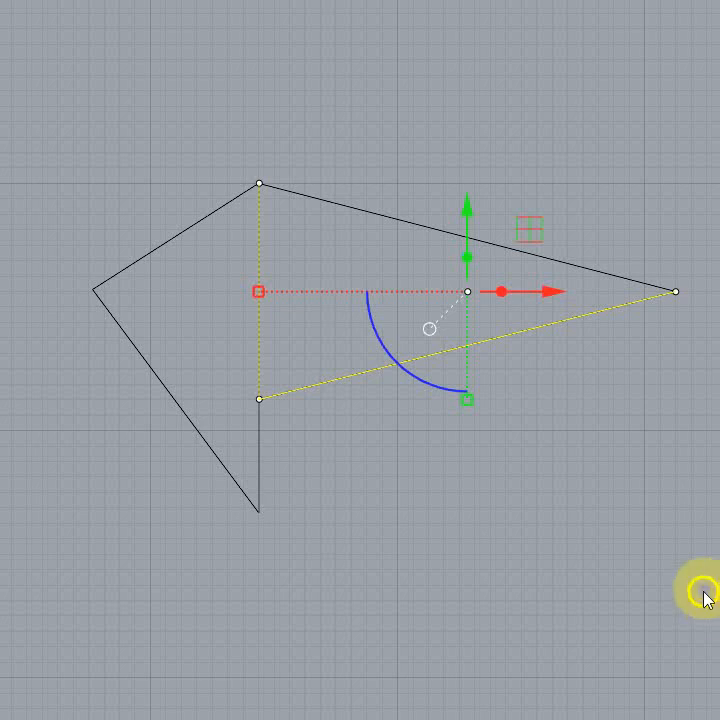
left_click(552, 296)
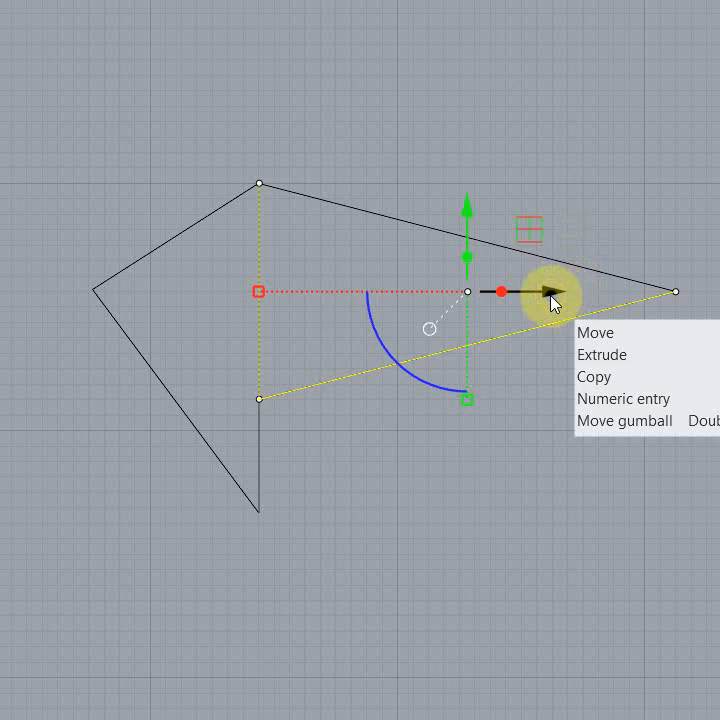
left_click(430, 329)
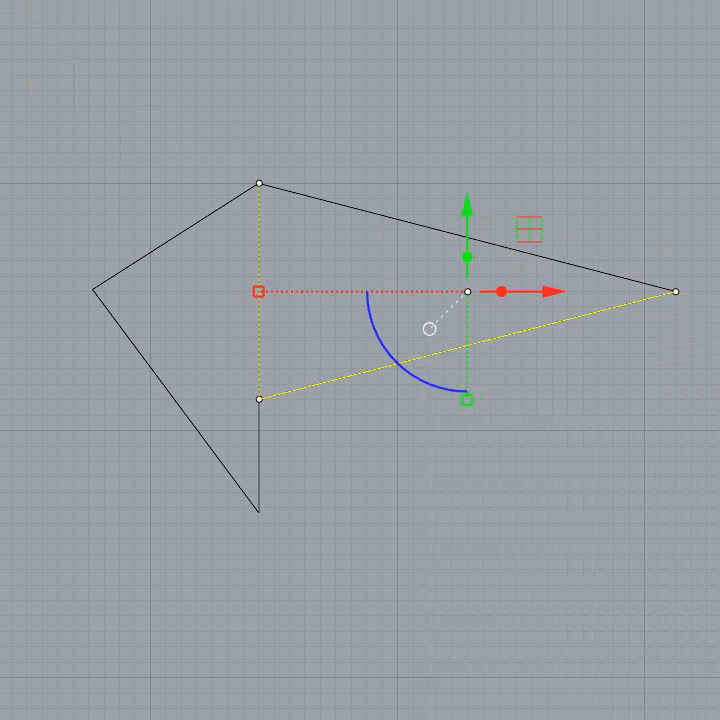
double_click(546, 14)
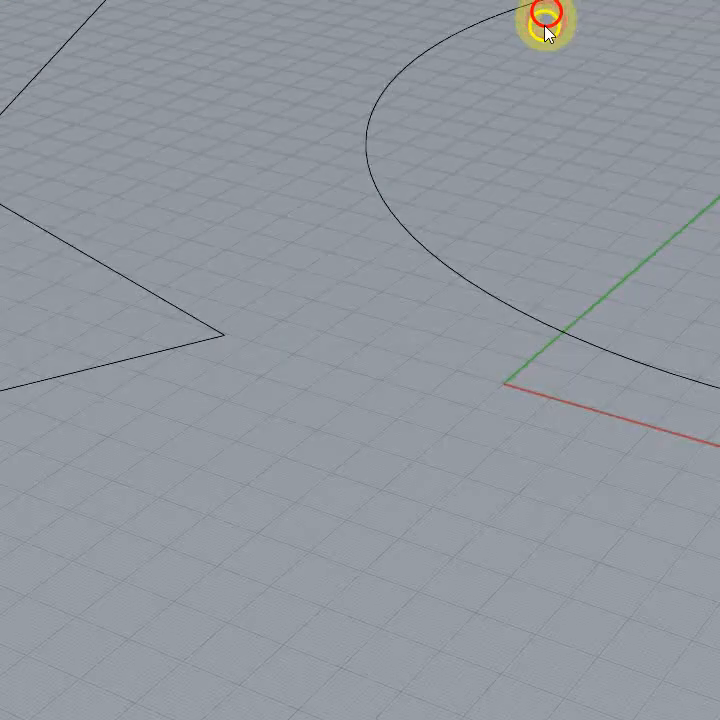
scroll(527, 486, "down", 15)
scroll(322, 242, "up", 9)
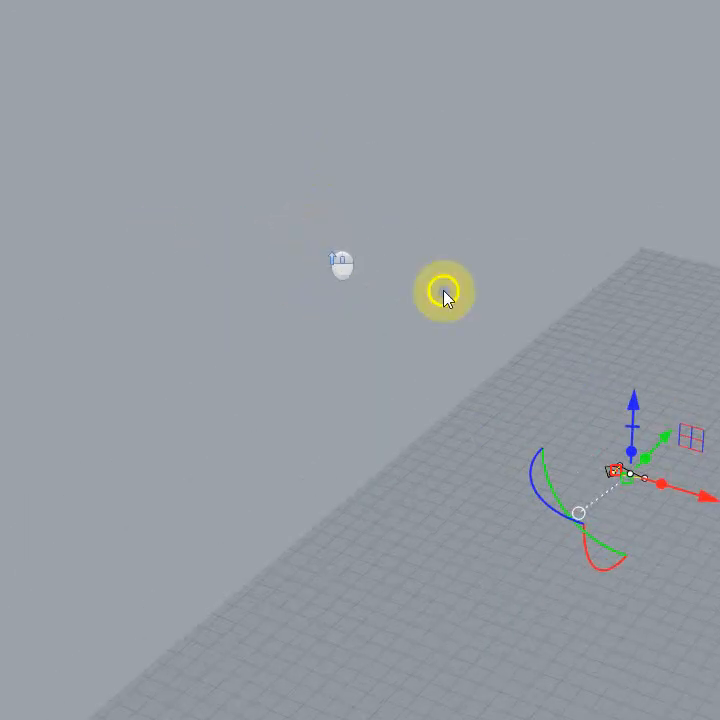
right_click_drag(443, 296, 635, 514)
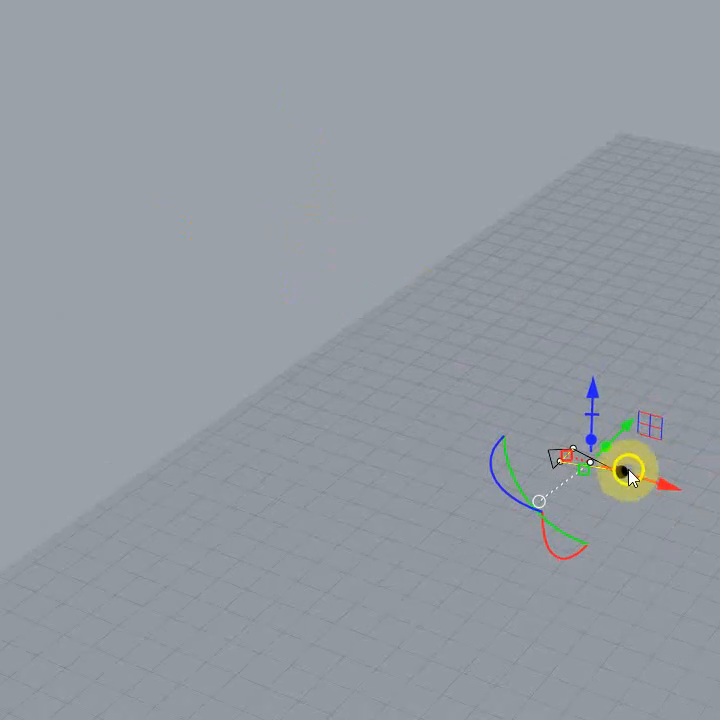
left_click_drag(593, 438, 588, 331)
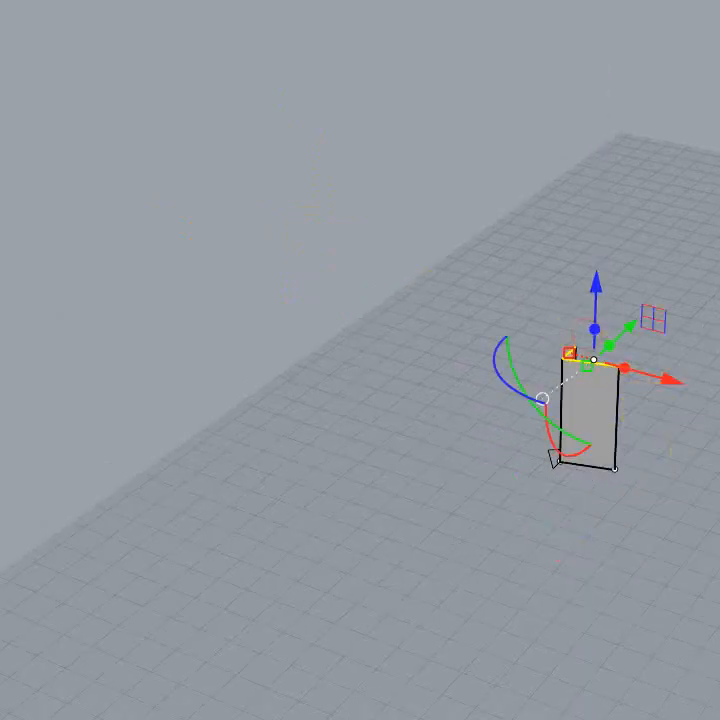
Step: Move the extruded surface's top edges in the negative X direction with the gumball so that the walls lean
right_click_drag(640, 600, 652, 568)
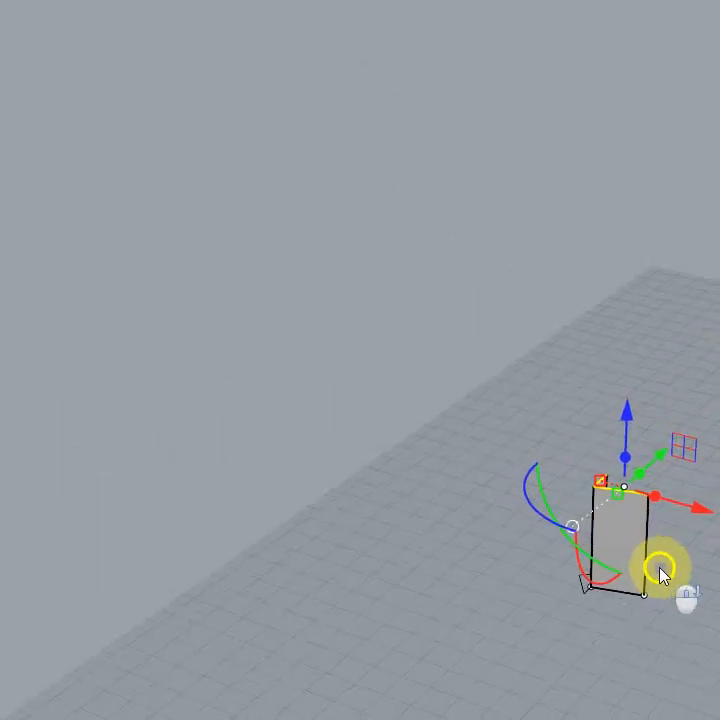
mouse_move(697, 508)
left_mouse_down()
mouse_move(719, 517)
mouse_move(649, 448)
mouse_move(505, 431)
mouse_move(719, 515)
mouse_move(654, 454)
mouse_move(710, 466)
mouse_move(719, 478)
mouse_move(651, 500)
mouse_move(683, 511)
mouse_move(688, 499)
left_mouse_up()
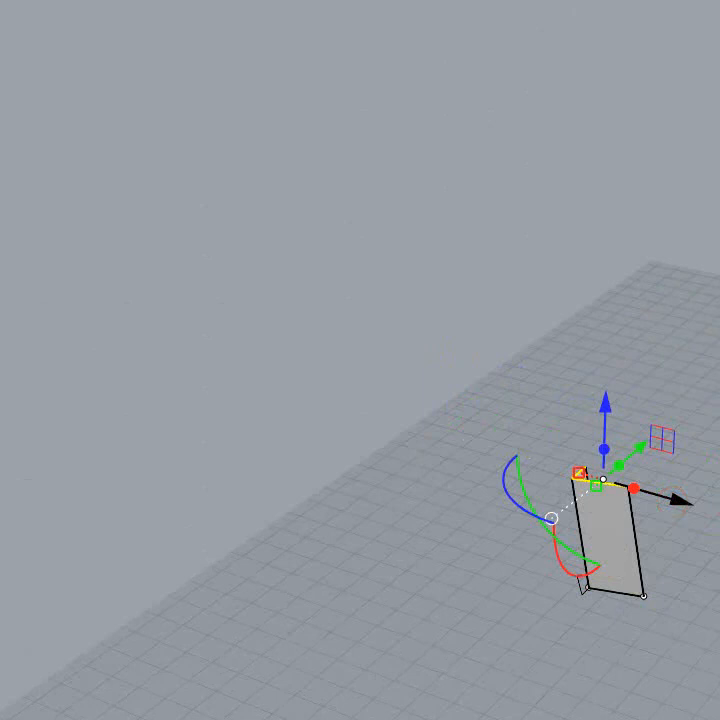
key("Escape")
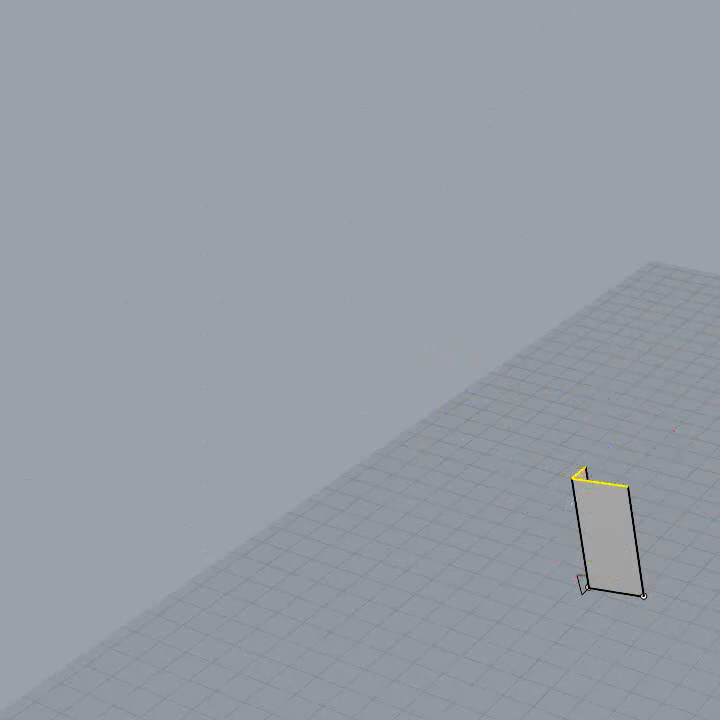
key("Escape")
key("Return")
Step: Select the whole leaning surface and clear the selection
left_click(620, 541)
key("Return")
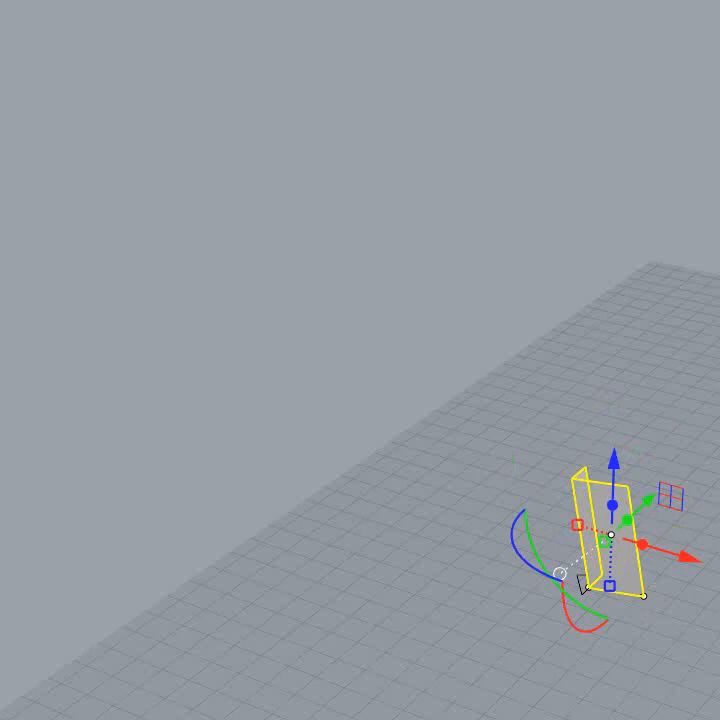
key("Escape")
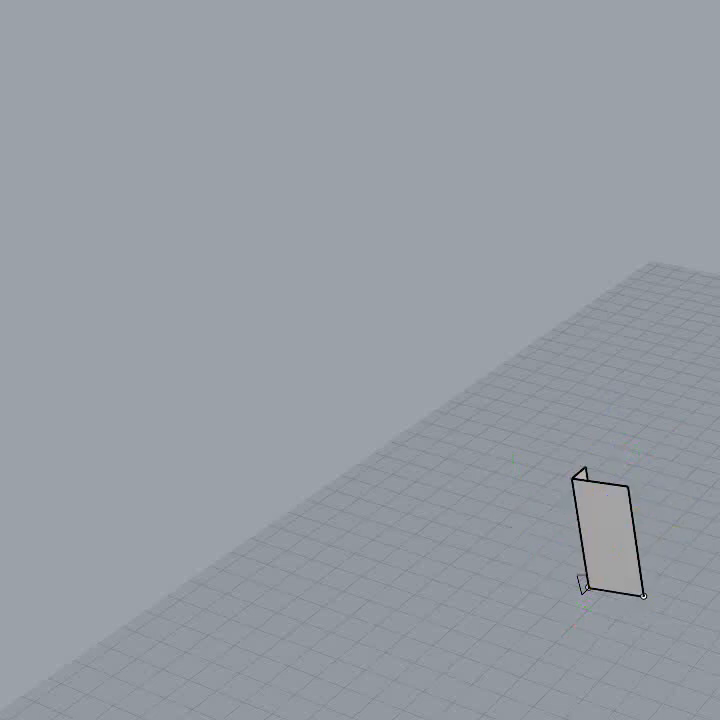
left_click(607, 546)
key("Escape")
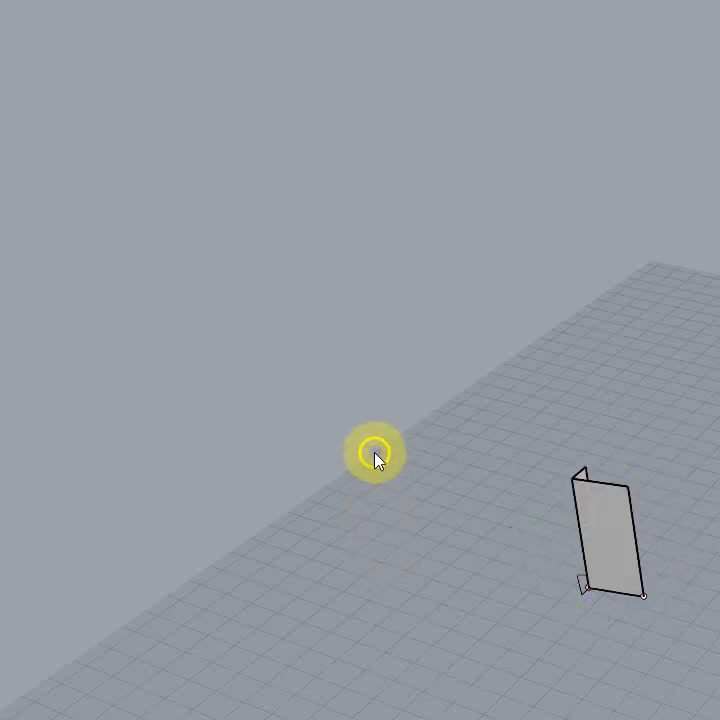
Step: Delete the leaning surface together with the practice polylines at its base
right_click_drag(386, 468, 403, 528)
scroll(380, 527, "up", 3)
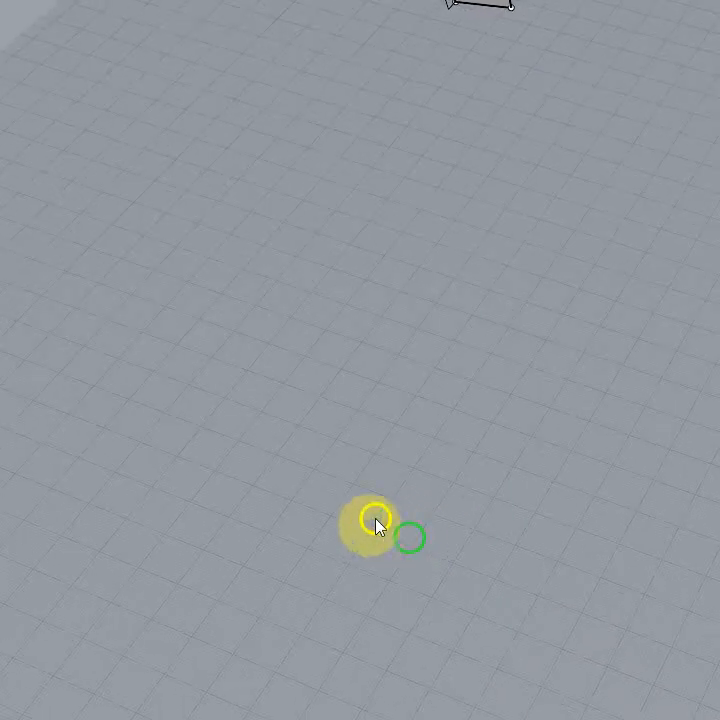
scroll(378, 542, "down", 8)
scroll(381, 552, "down", 14)
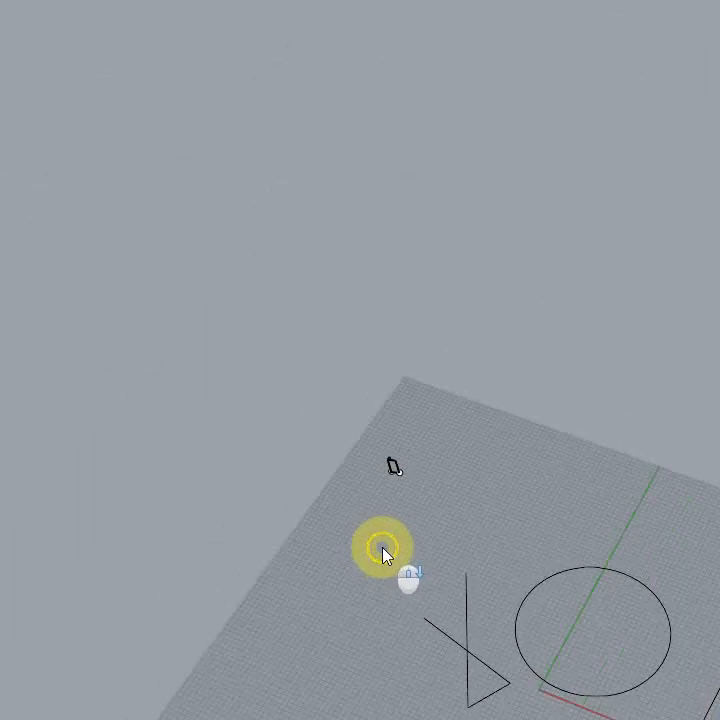
right_click_drag(363, 579, 417, 667)
left_click_drag(386, 472, 434, 515)
key("Escape")
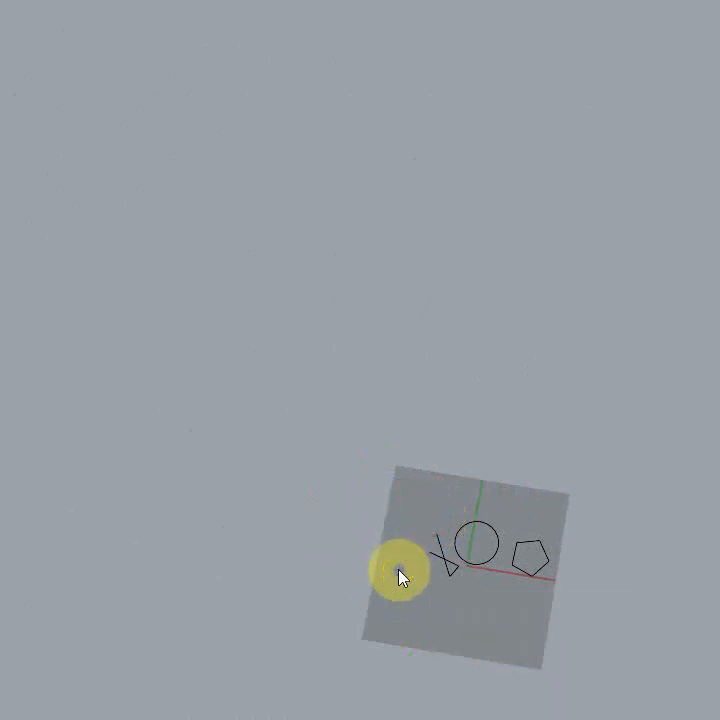
Step: Select only the open self-crossing polyline beside the circle and clear the selection
scroll(458, 607, "up", 5)
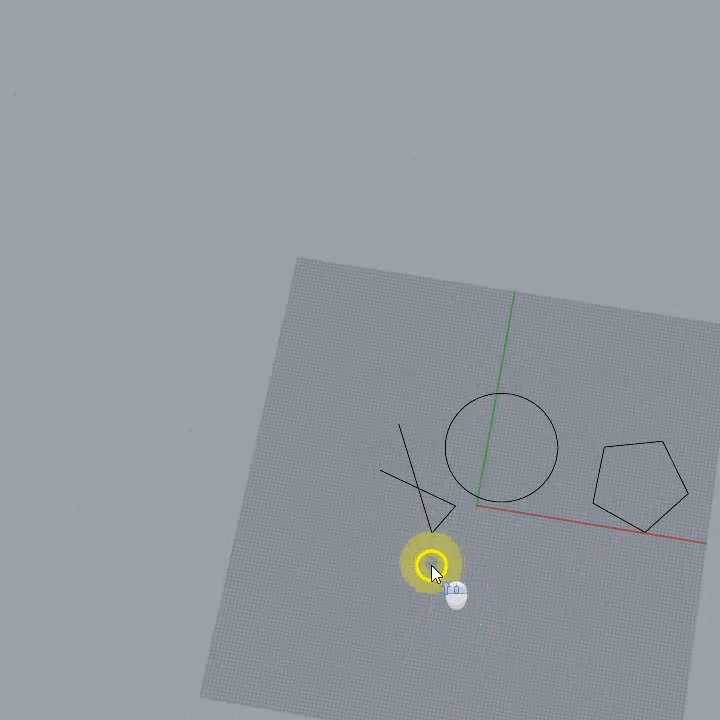
right_click_drag(431, 566, 463, 579)
scroll(507, 440, "up", 2)
scroll(506, 437, "up", 6)
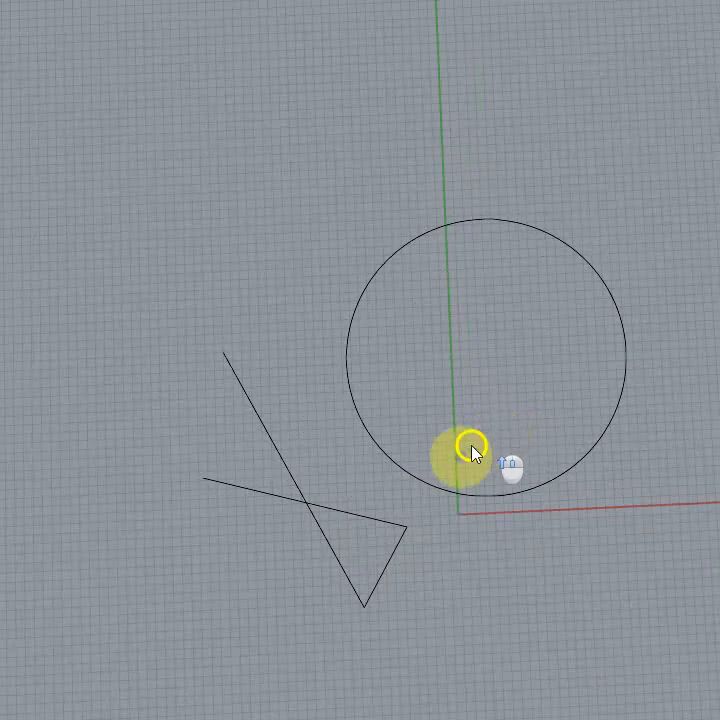
right_click_drag(492, 536, 479, 554)
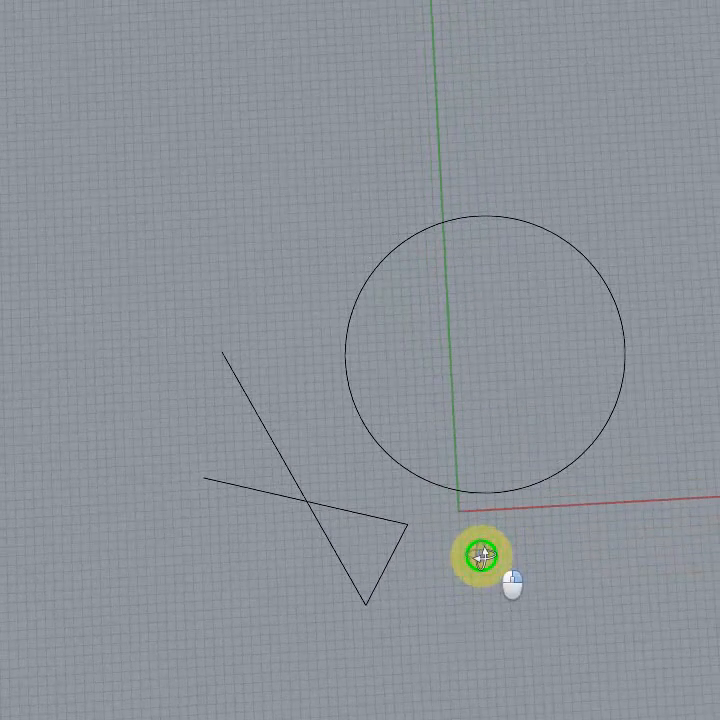
left_click(382, 519)
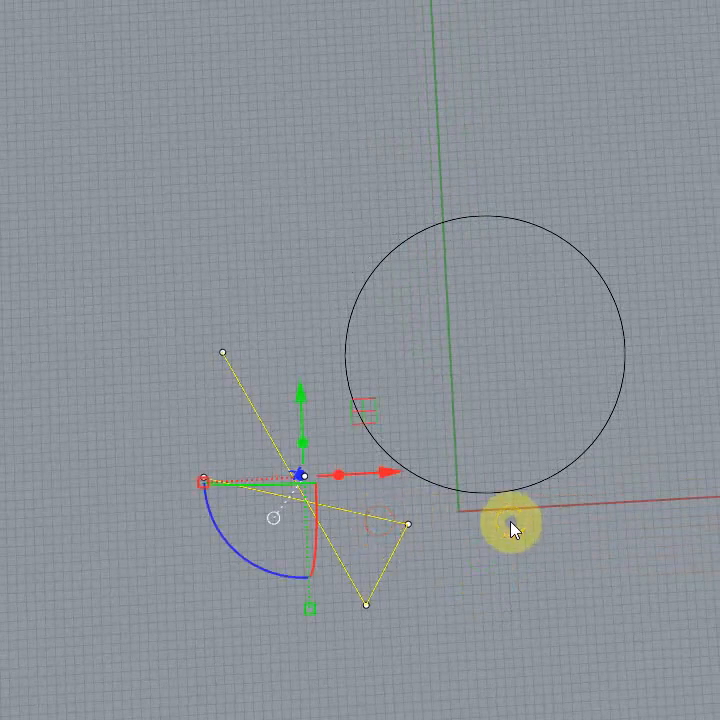
left_click(492, 596)
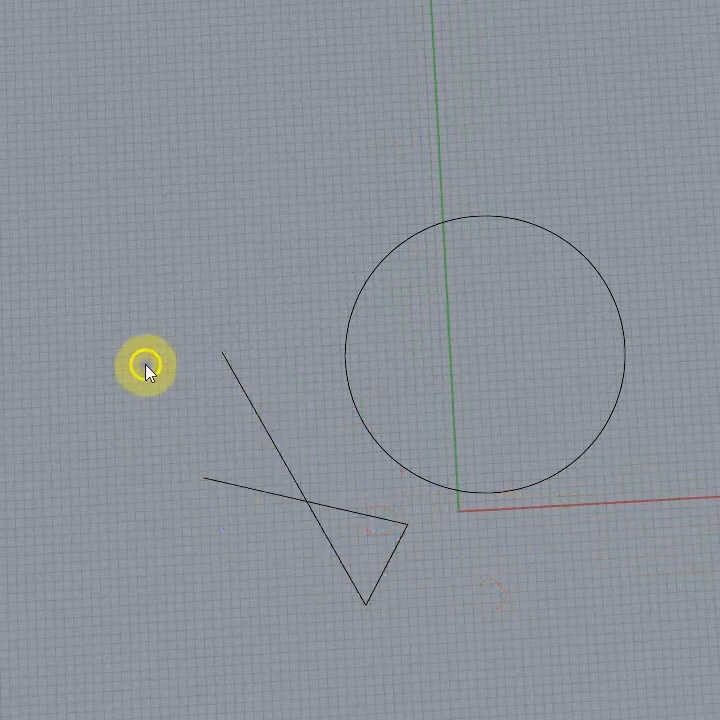
Step: Try window selections that only partly enclose the self-crossing polyline and the circle
left_click_drag(129, 259, 400, 700)
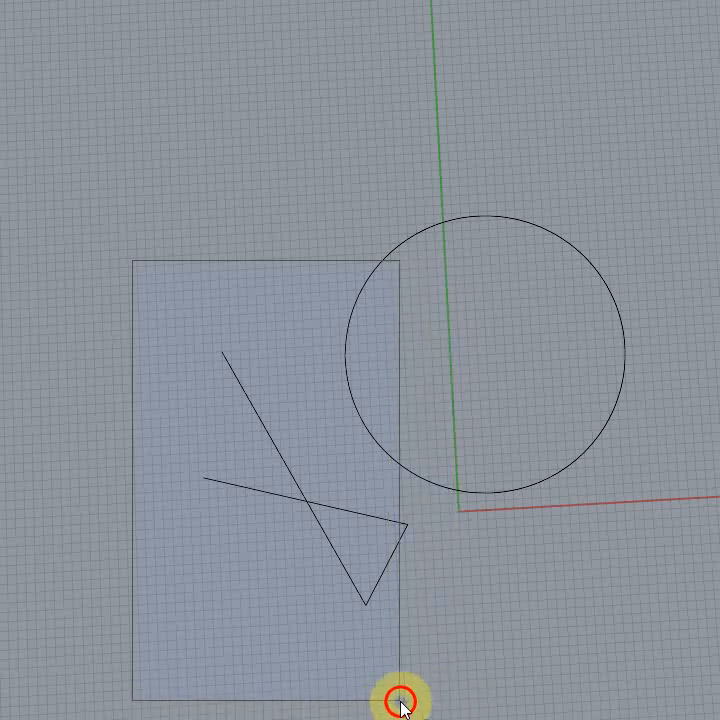
left_click_drag(400, 700, 400, 700)
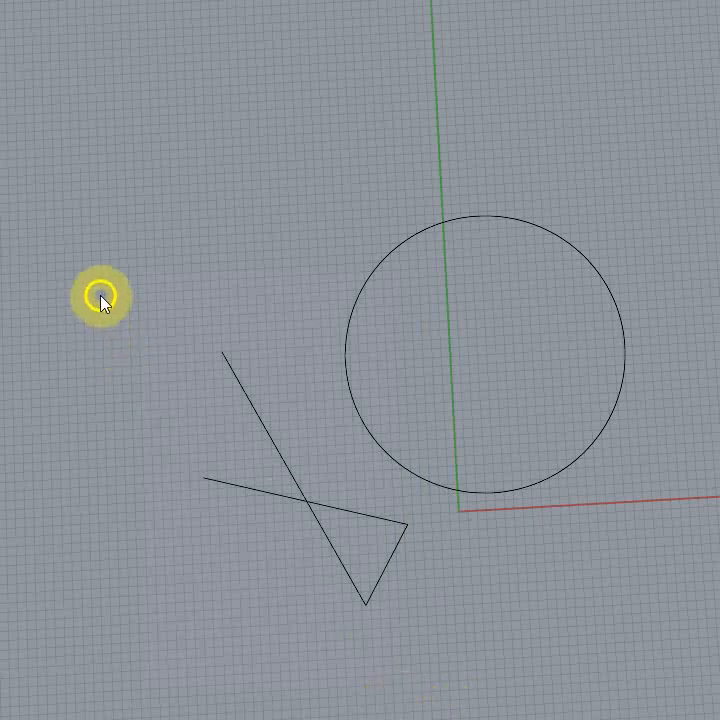
left_click_drag(117, 300, 390, 703)
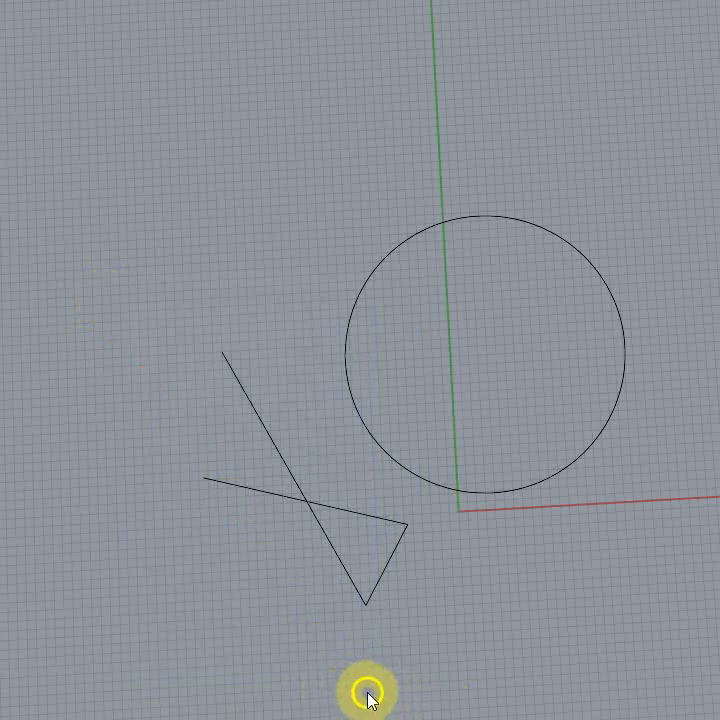
Step: Select the self-crossing polyline and the circle with a crossing selection and clear the selection
left_click_drag(367, 693, 82, 313)
left_click_drag(82, 315, 76, 300)
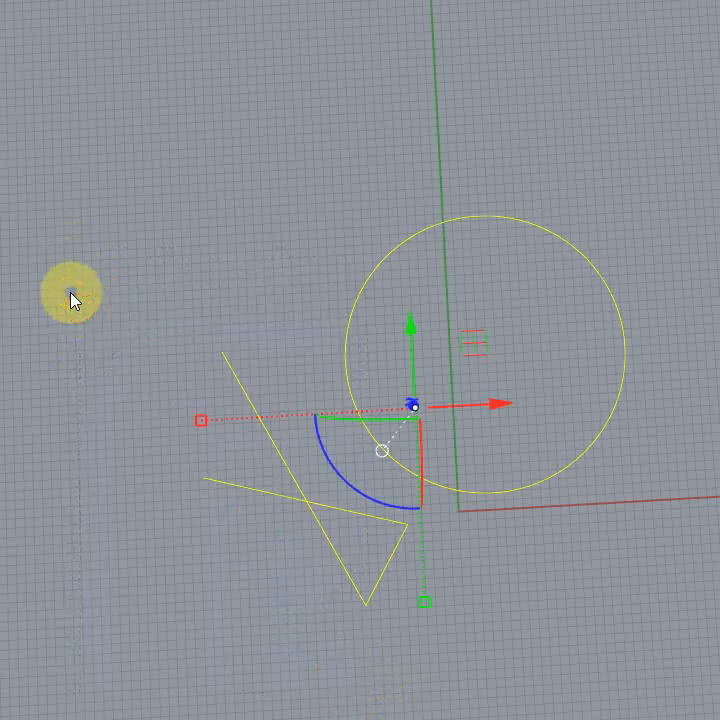
left_click(103, 309)
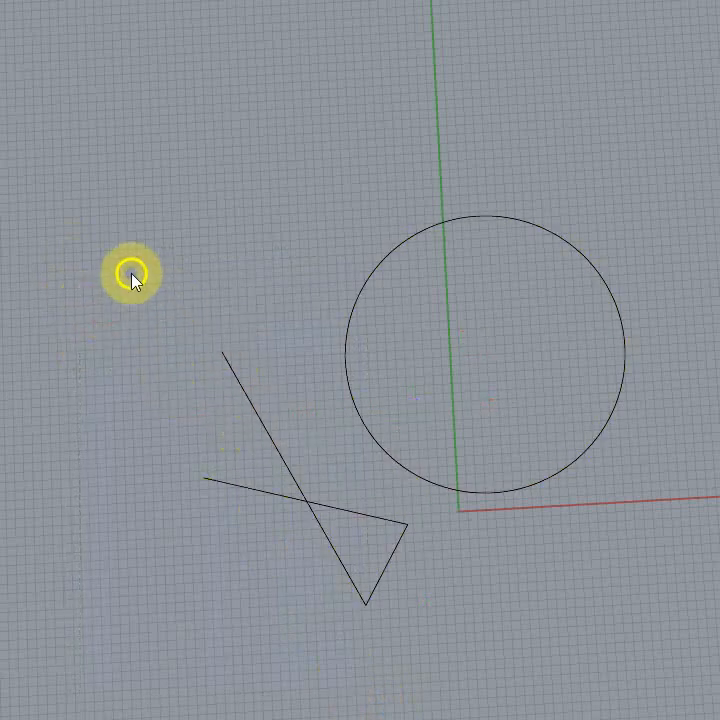
Step: Crossing-select the self-crossing polyline and the circle and move both a short distance in the negative Y direction with the gumball
left_click_drag(132, 276, 69, 276)
left_click(447, 660)
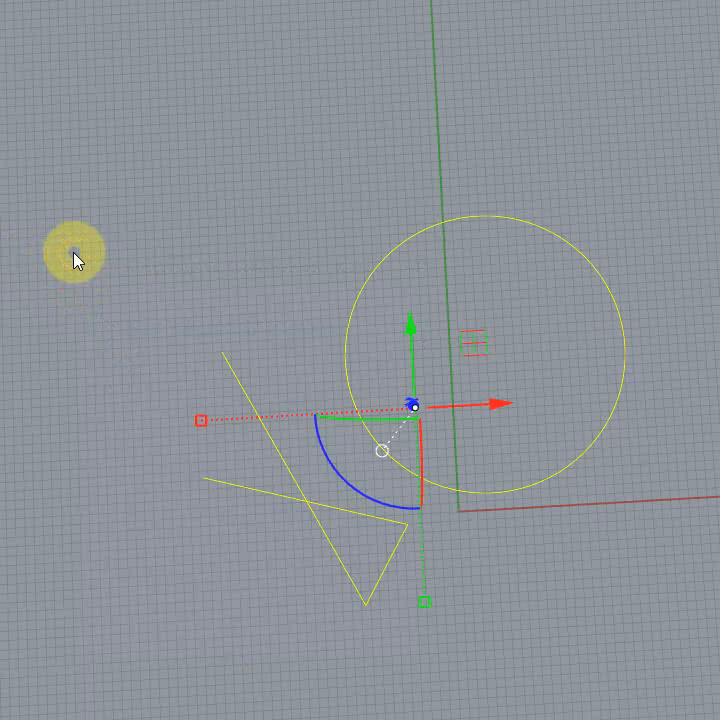
left_click_drag(410, 322, 405, 370)
left_click(125, 437)
left_click(347, 378)
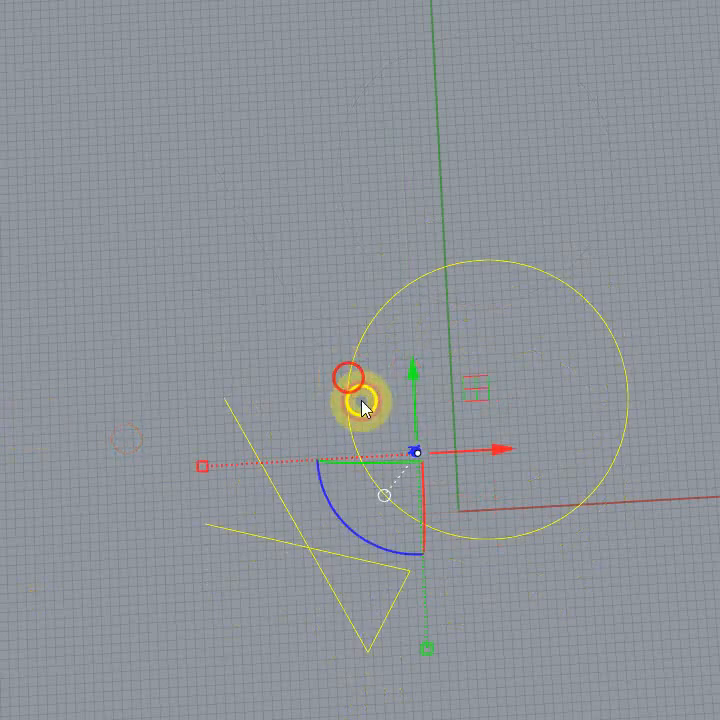
Step: Crossing-select the polyline, circle and pentagon, remove the pentagon from the selection, and deselect everything
left_click(199, 549)
left_click_drag(712, 634, 90, 241)
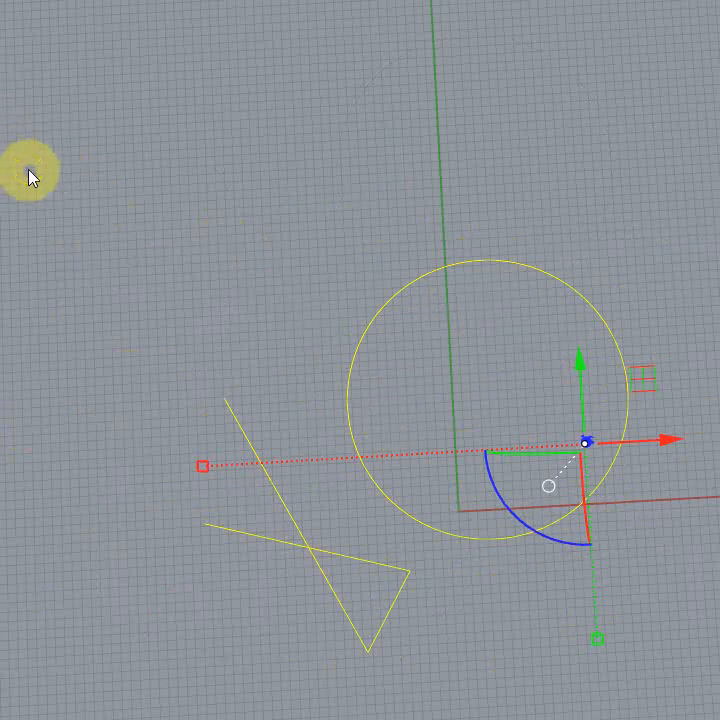
left_click(396, 377)
left_click(633, 394)
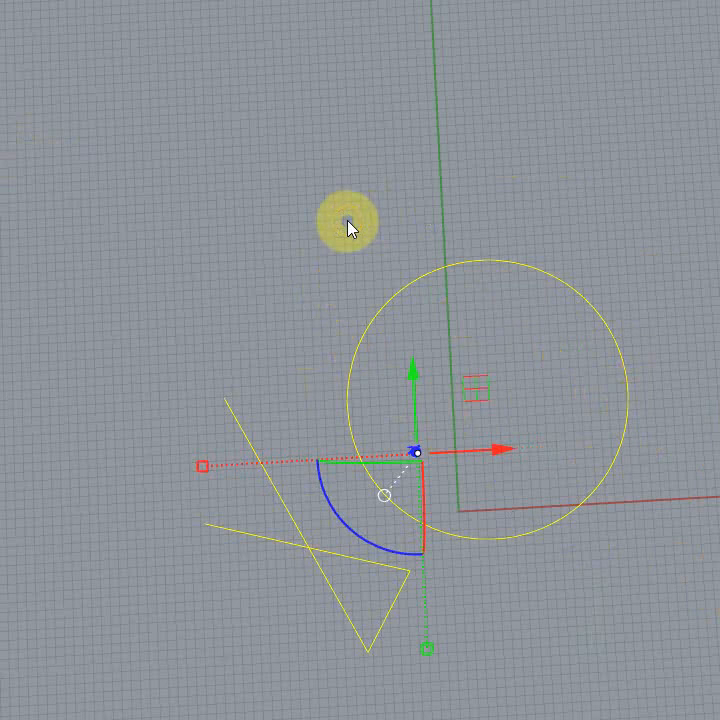
left_click(170, 185)
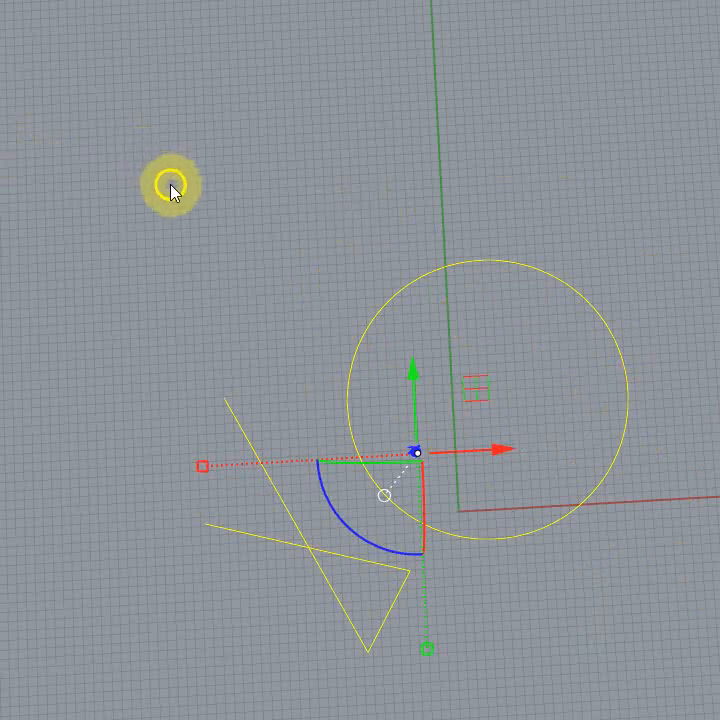
left_click(212, 180)
left_click(239, 241)
left_click(294, 321)
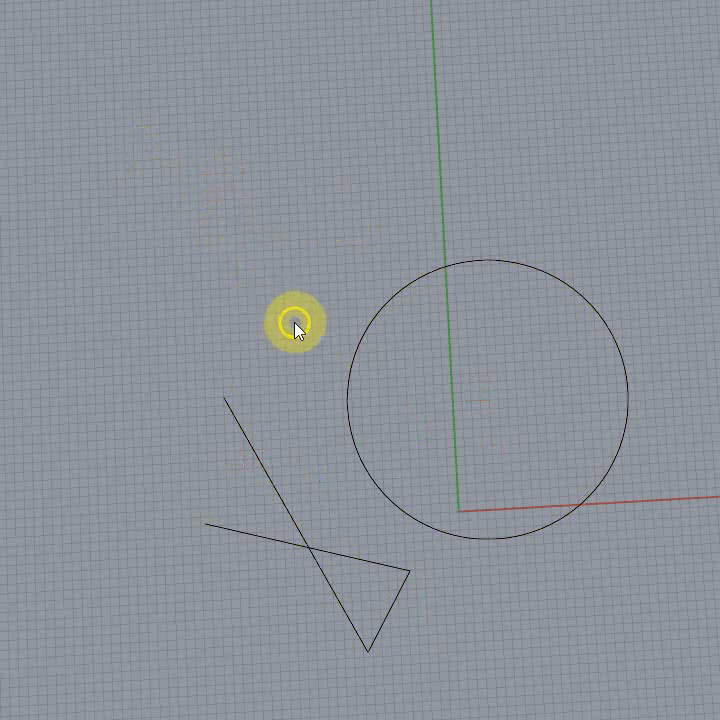
Step: Draw a straight line parallel to the X axis in the empty area below the circle and pentagon
right_click_drag(294, 321, 305, 361)
scroll(196, 431, "down", 1)
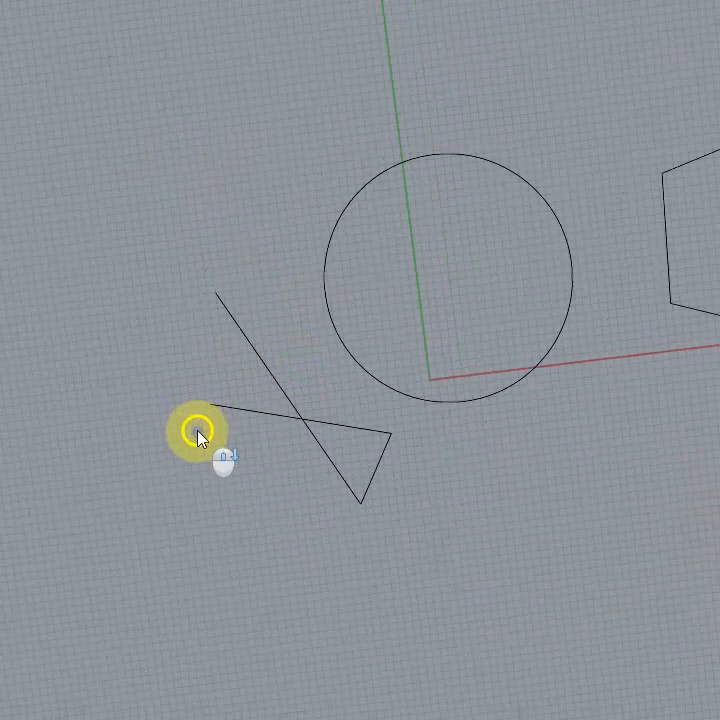
right_click_drag(215, 375, 220, 360)
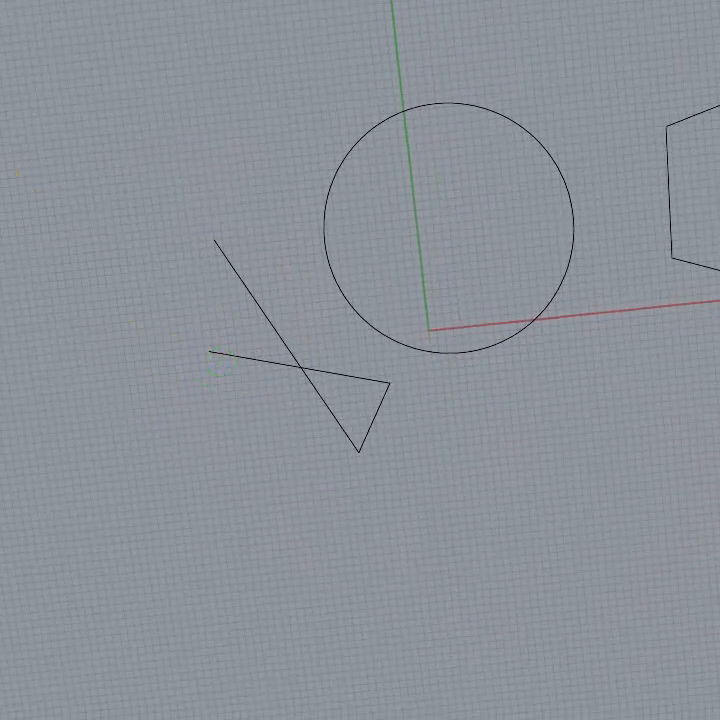
left_click(31, 286)
right_click_drag(437, 648, 478, 665)
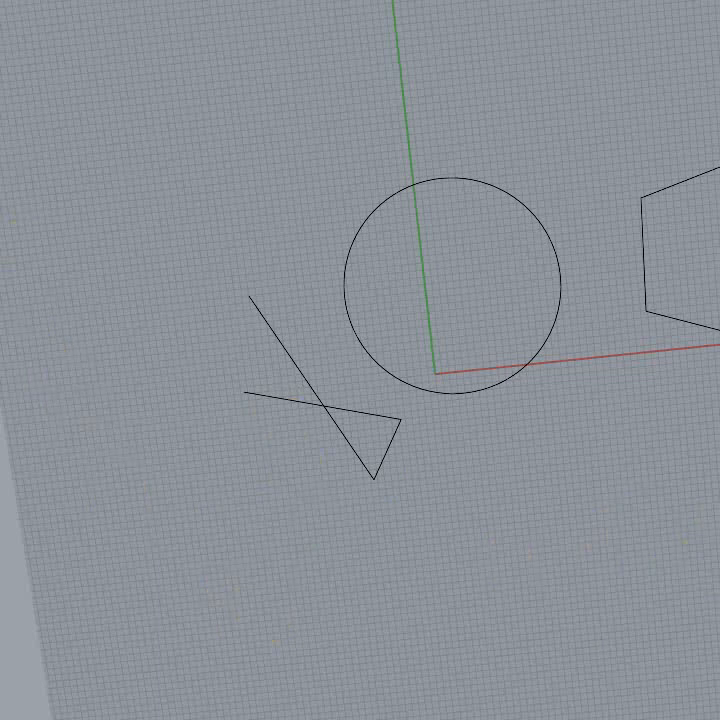
left_click(544, 461)
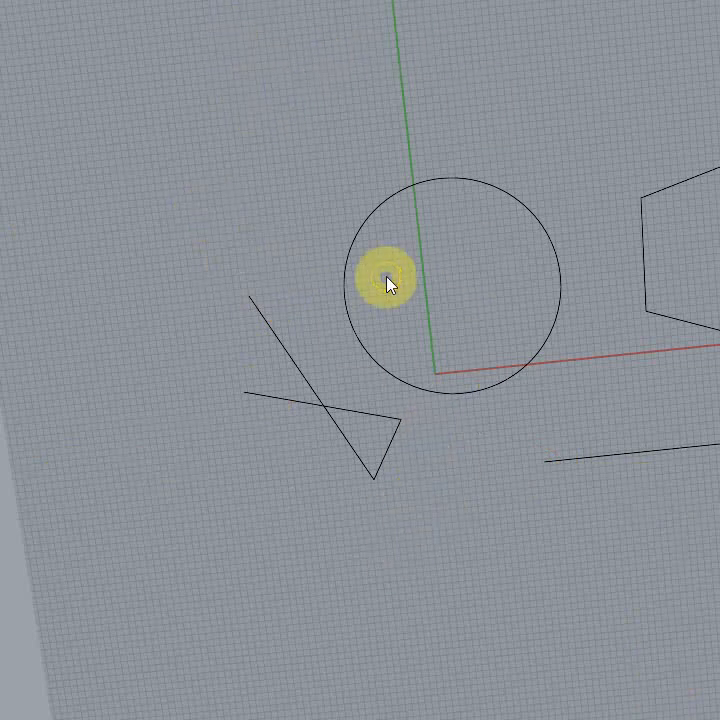
right_click_drag(307, 452, 291, 418)
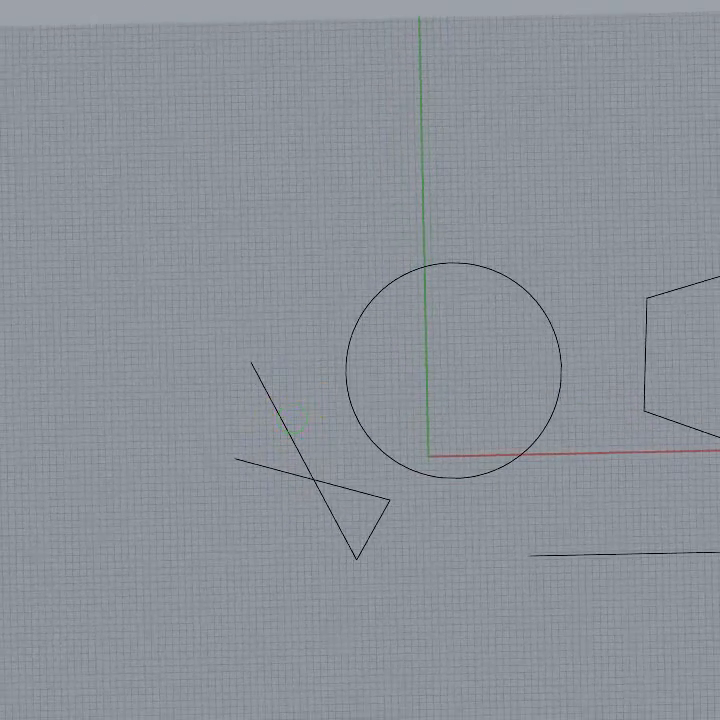
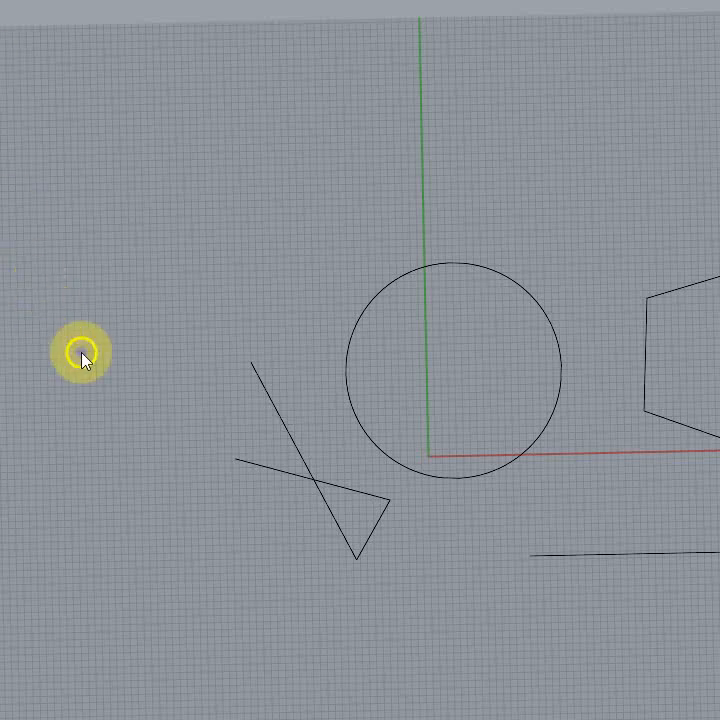
Step: Select the self-crossing polyline, the circle and the pentagon, and clear the selection
mouse_move(154, 245)
right_mouse_down()
mouse_move(166, 208)
mouse_move(159, 268)
right_mouse_up()
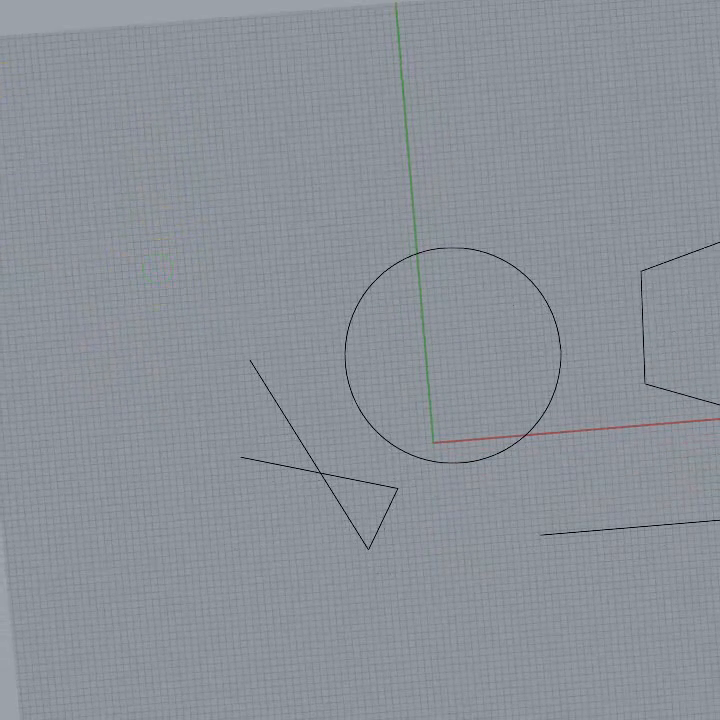
left_click(67, 210)
left_click(456, 460)
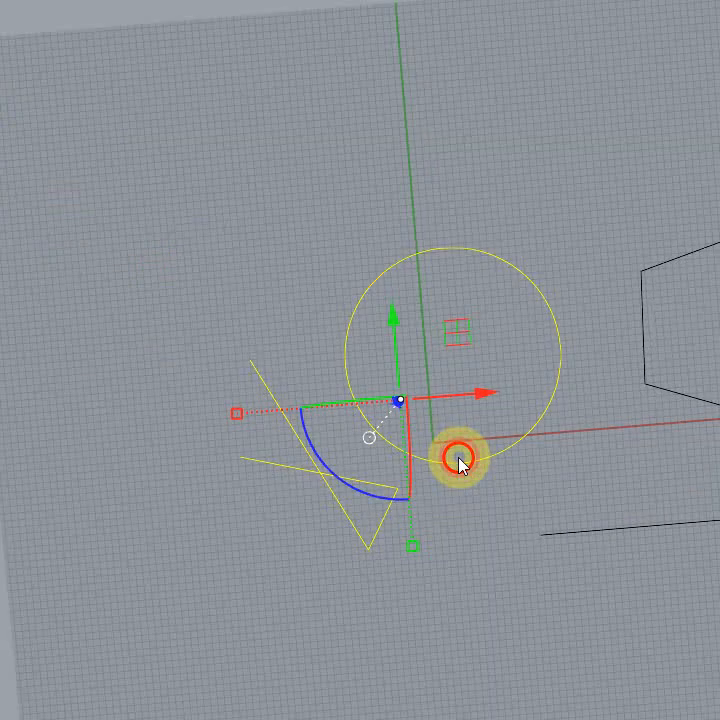
left_click(658, 390)
left_click(182, 178)
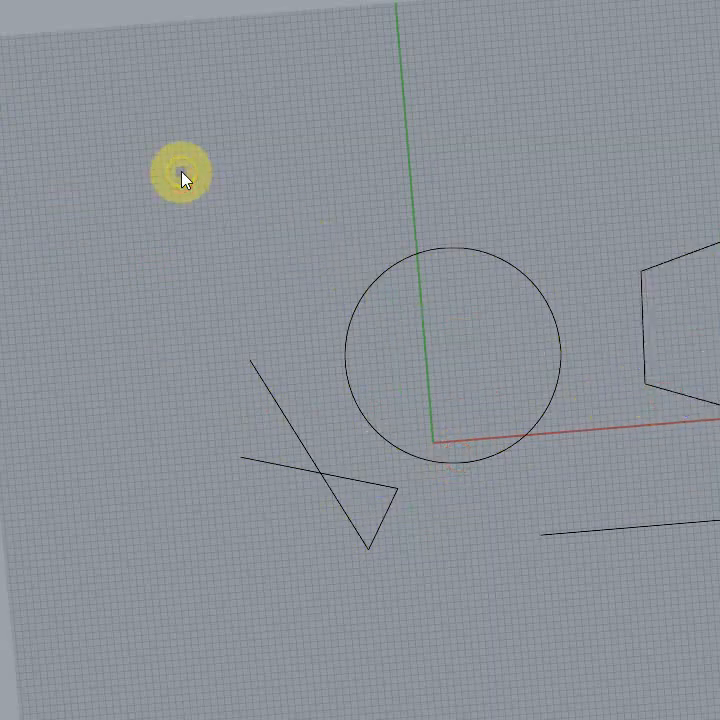
right_click_drag(182, 178, 206, 213)
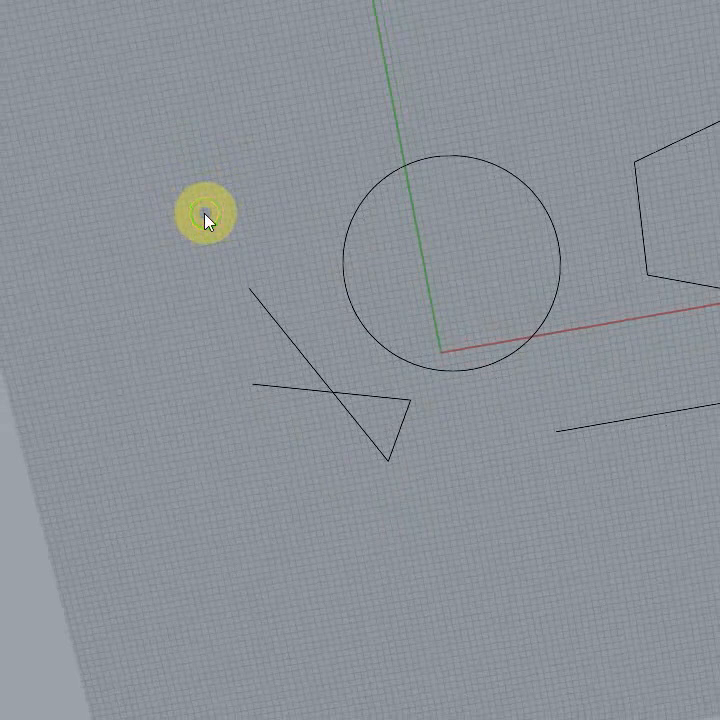
left_click(161, 203)
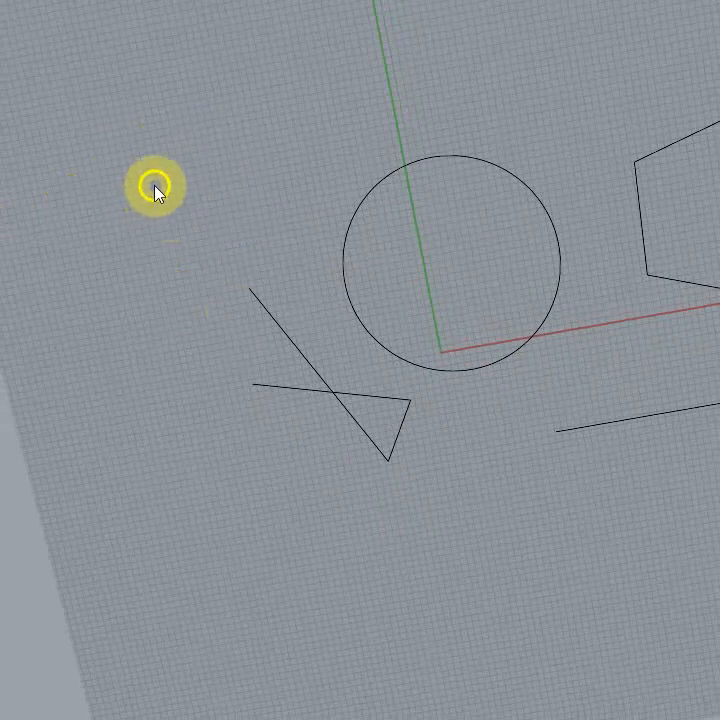
left_click(153, 162)
left_click(171, 145)
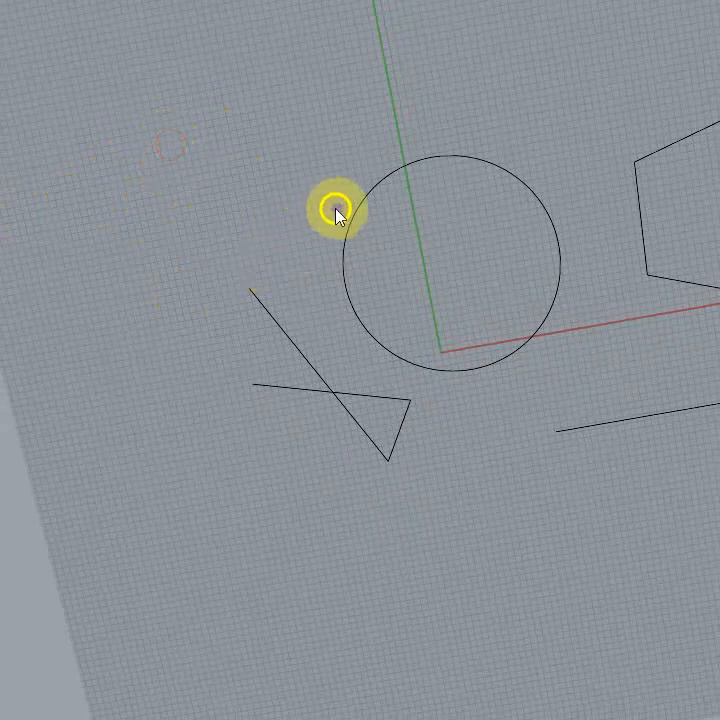
Step: Select the self-crossing polyline and the circle and move both together to the negative X side of the Y axis
right_click_drag(100, 199, 143, 261)
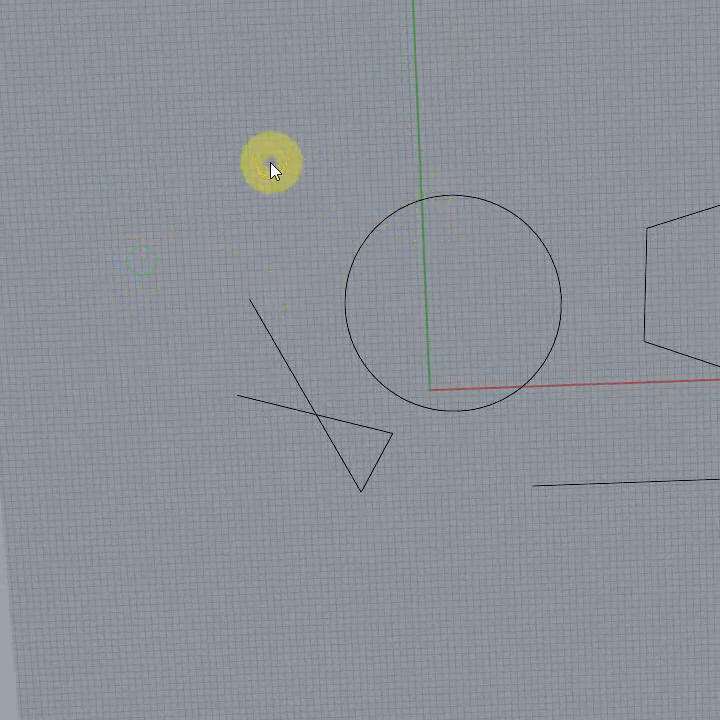
left_click(372, 249)
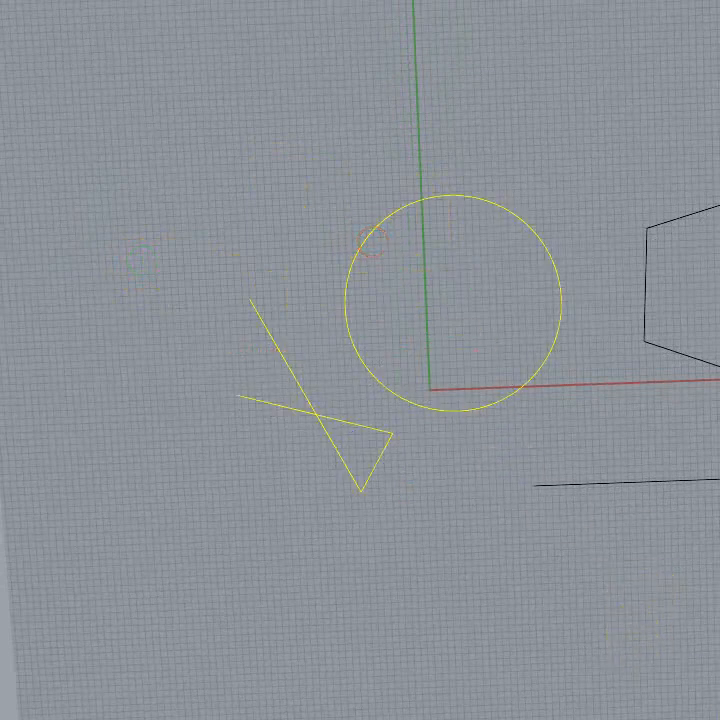
left_click_drag(435, 408, 305, 228)
left_click_drag(120, 240, 318, 119)
mouse_move(315, 402)
left_mouse_down()
mouse_move(487, 558)
mouse_move(431, 453)
mouse_move(453, 416)
mouse_move(561, 664)
mouse_move(257, 541)
mouse_move(329, 257)
mouse_move(2, 405)
mouse_move(164, 397)
mouse_move(310, 570)
mouse_move(327, 416)
left_mouse_up()
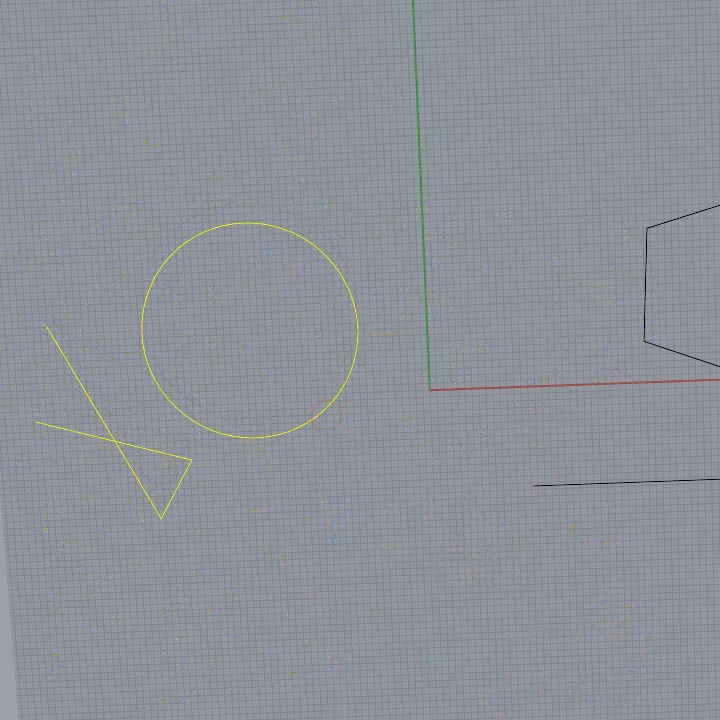
left_click(220, 440)
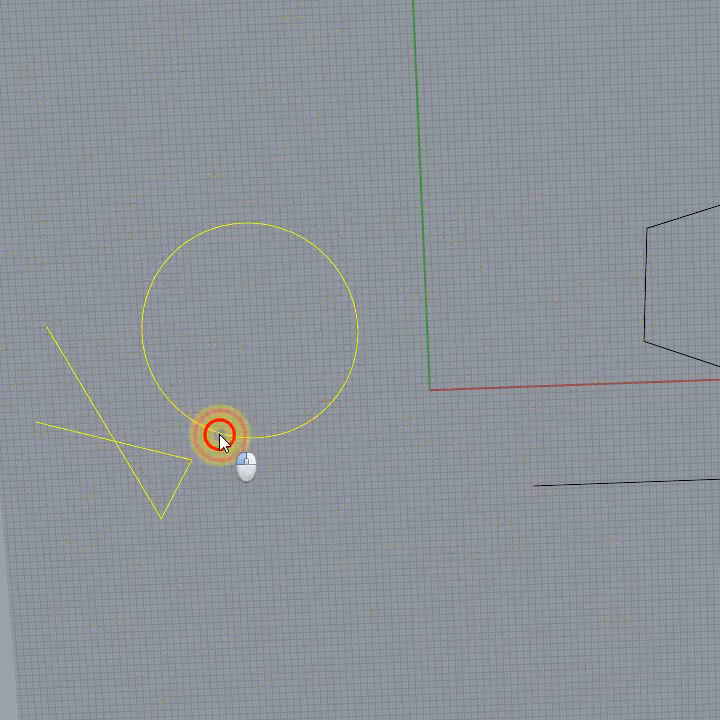
left_click_drag(220, 437, 218, 340)
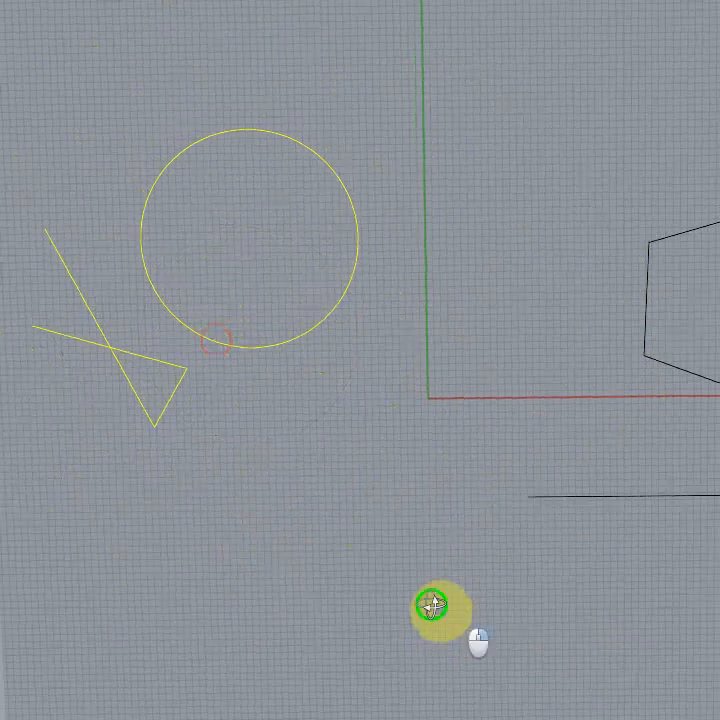
Step: Select the pentagon on its own and move it in the negative X direction, closer to the Y axis
left_click(701, 375)
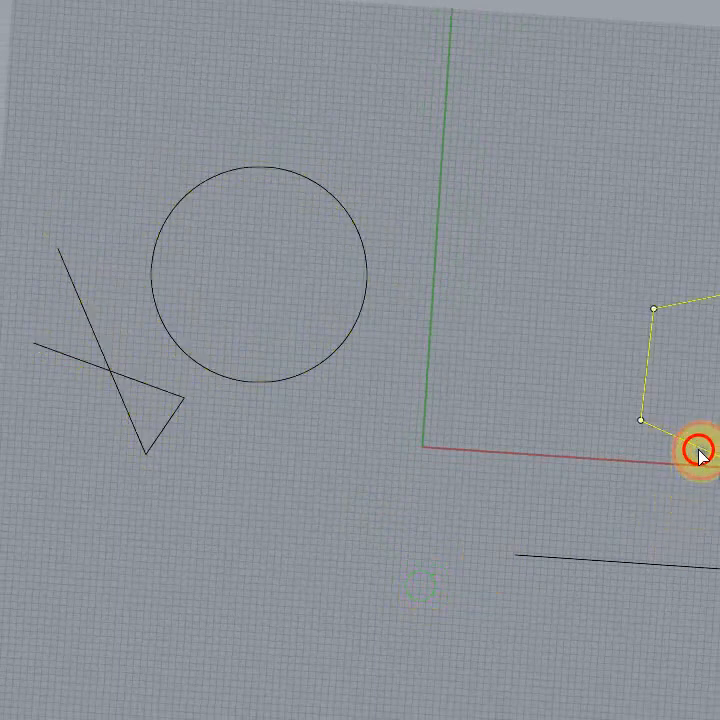
left_click_drag(698, 452, 523, 396)
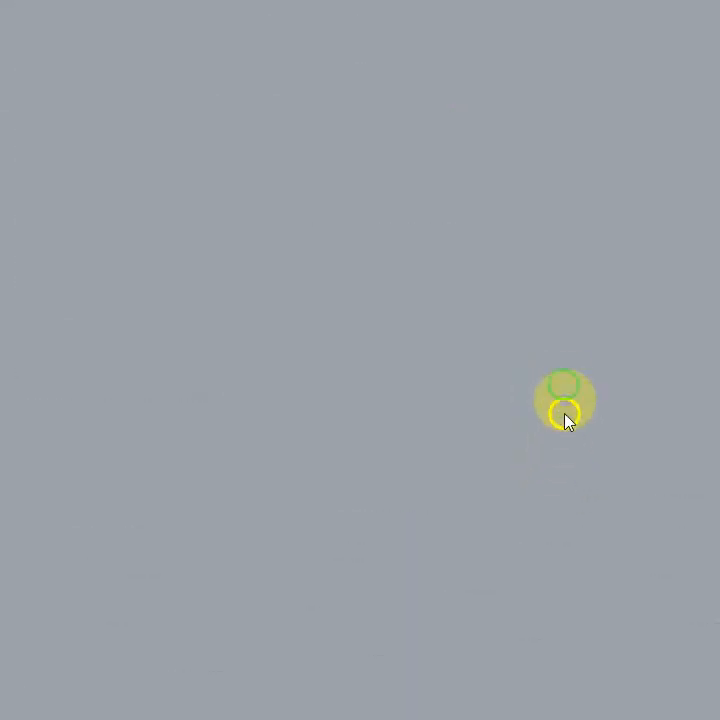
Step: Examine how zooming and orbiting behave around the curves in the Perspective viewport, both maximized and in the four-viewport layout
scroll(662, 357, "down", 10)
right_click_drag(651, 546, 636, 683)
scroll(615, 431, "up", 5)
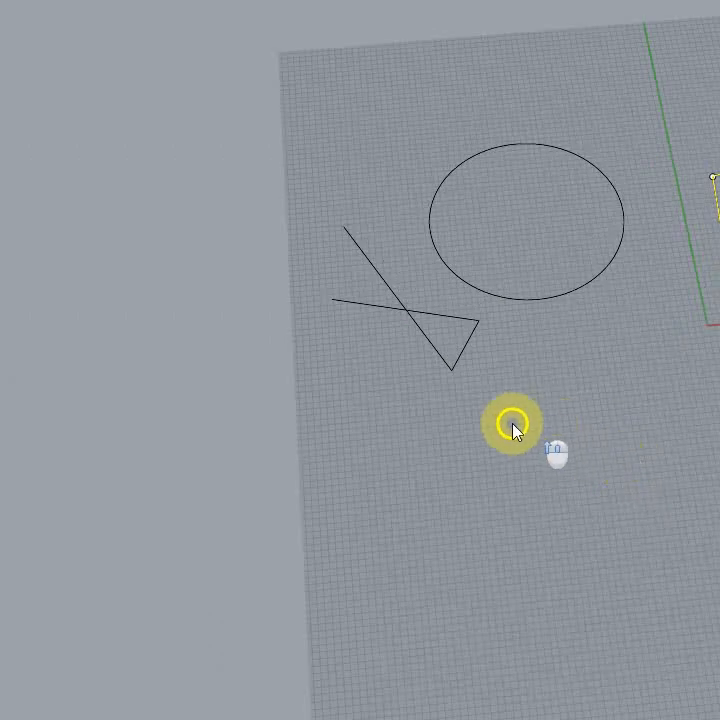
scroll(32, 336, "up", 2)
scroll(48, 335, "down", 6)
scroll(434, 336, "up", 7)
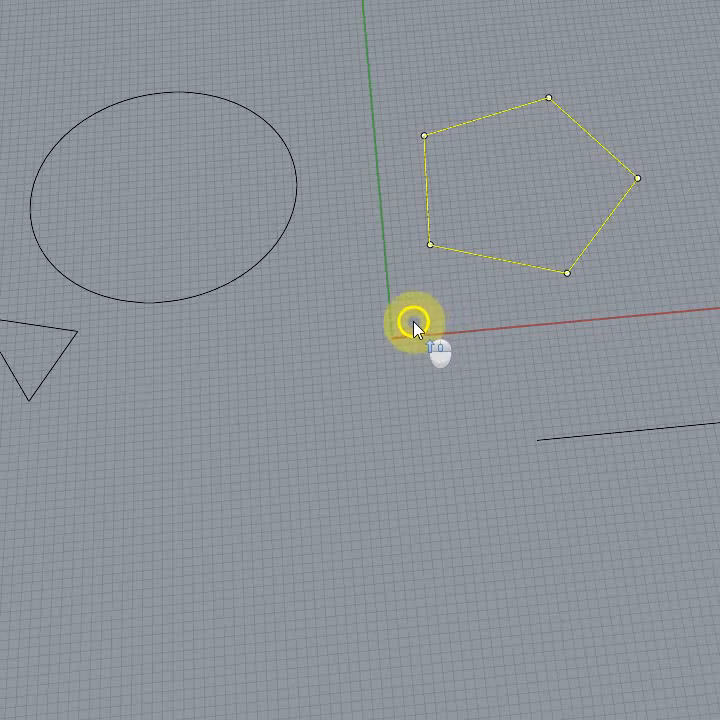
scroll(414, 326, "down", 3)
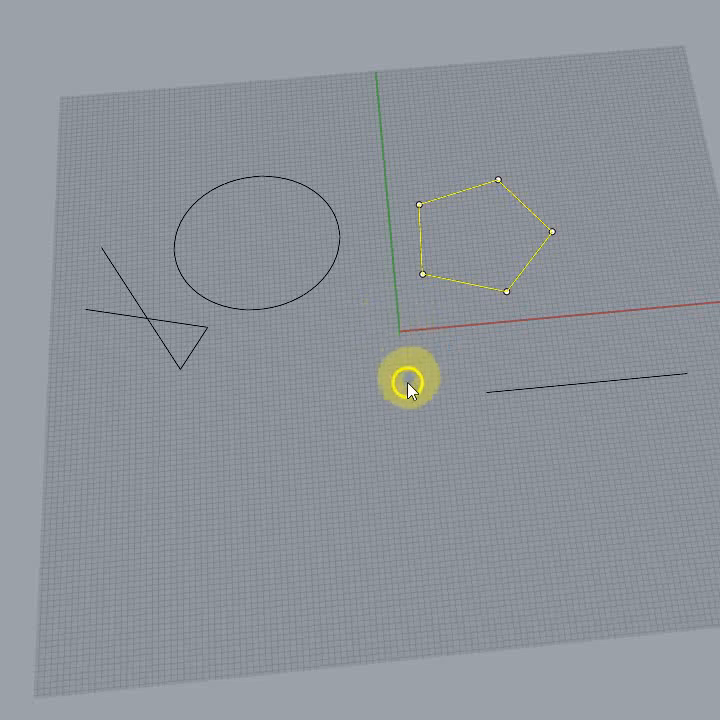
right_click_drag(408, 386, 390, 388)
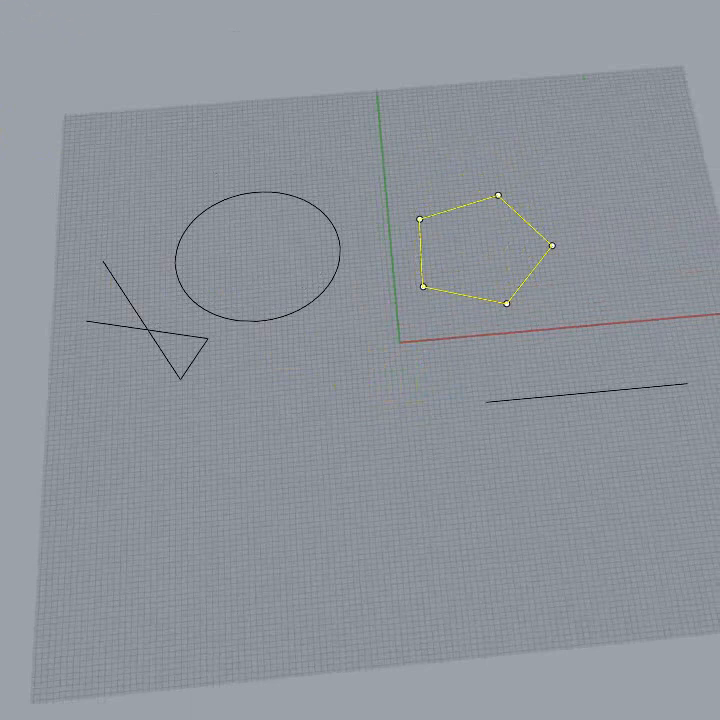
right_click_drag(535, 562, 551, 593)
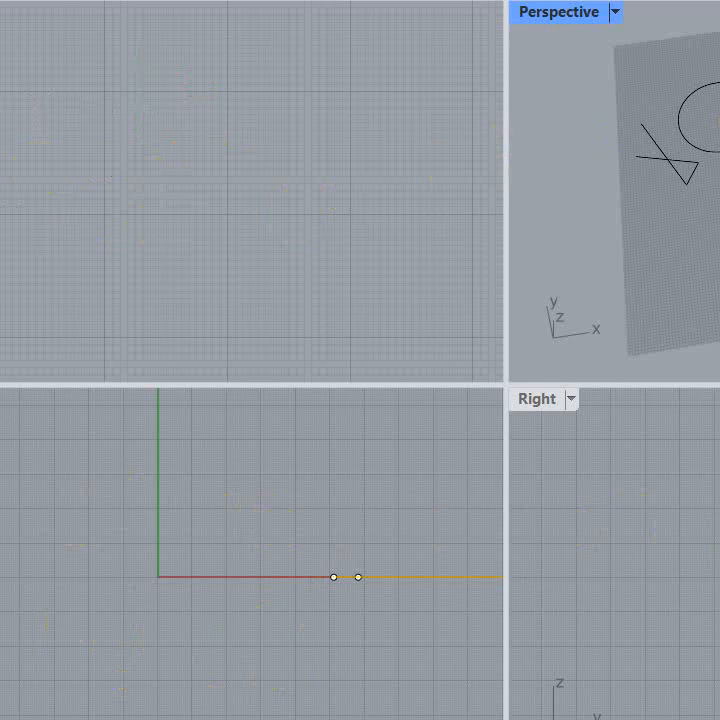
right_click_drag(604, 185, 646, 124)
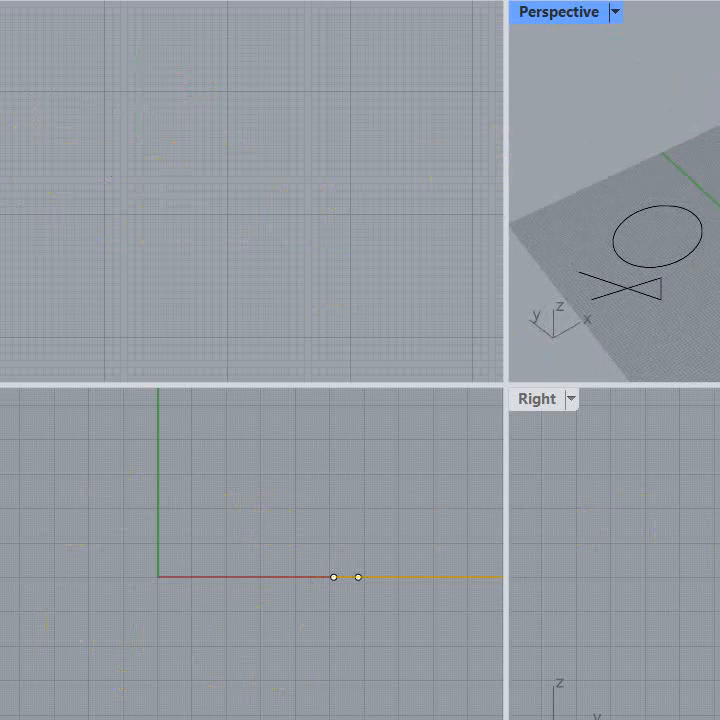
right_click_drag(718, 185, 716, 153)
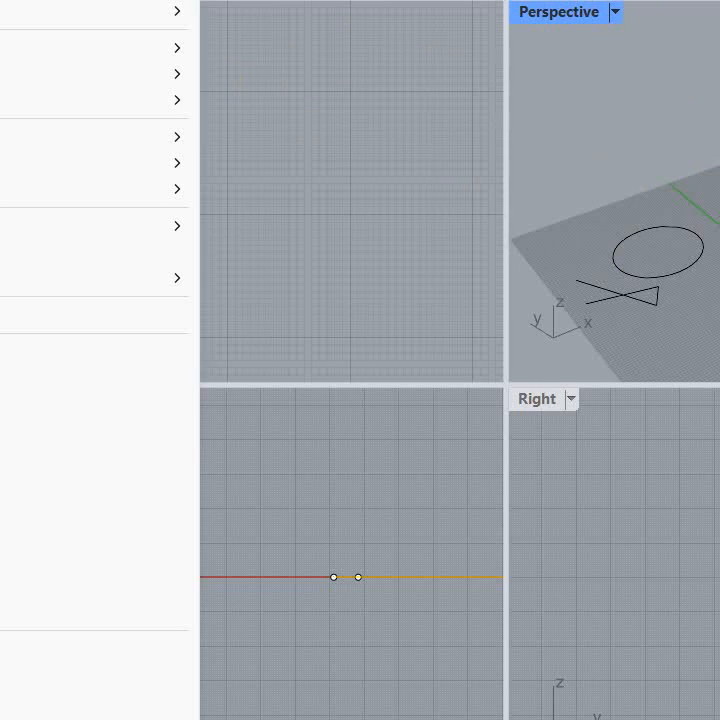
mouse_move(80, 74)
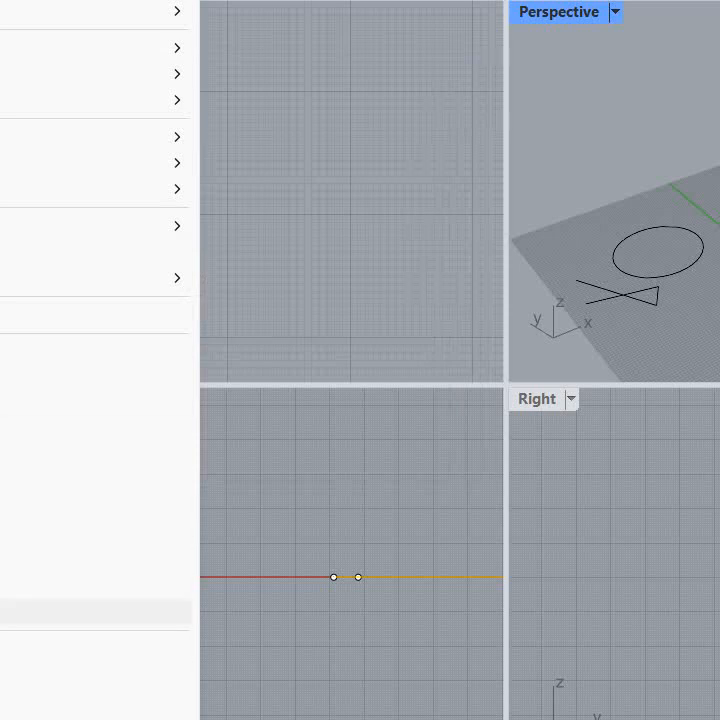
mouse_move(3, 140)
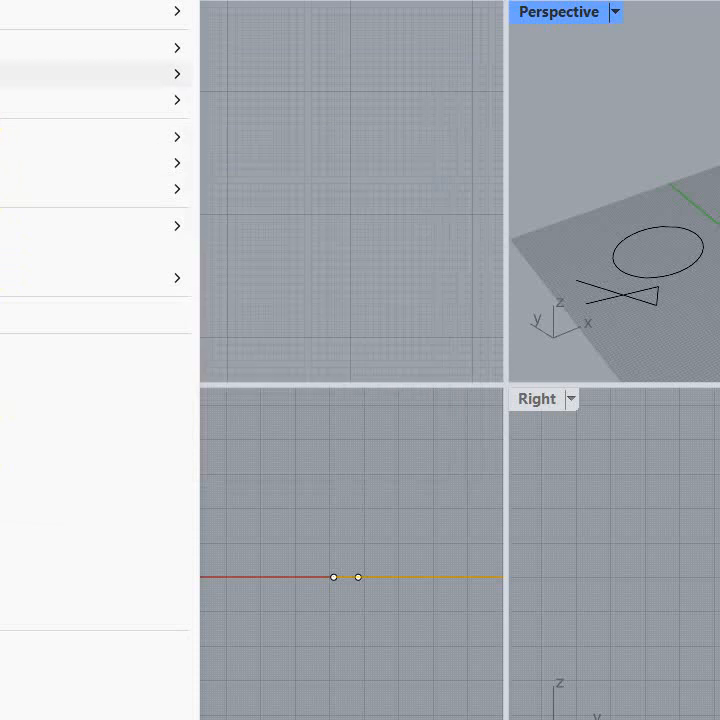
mouse_move(2, 74)
mouse_move(2, 100)
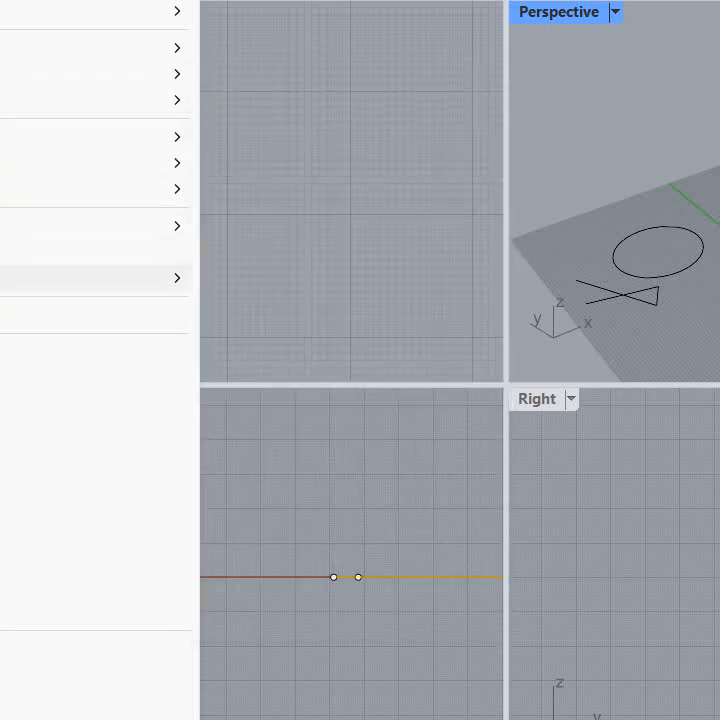
left_click(32, 450)
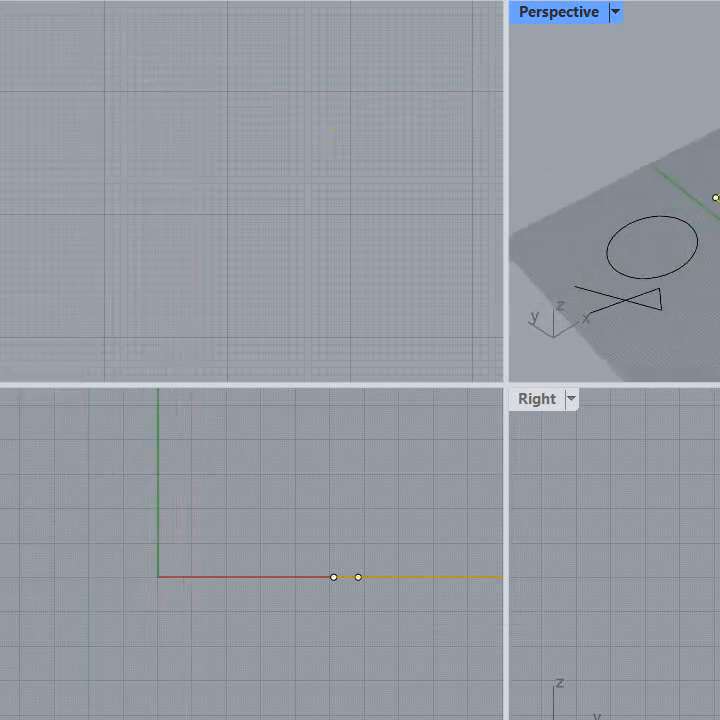
right_click_drag(719, 250, 719, 165)
right_click_drag(694, 322, 719, 318)
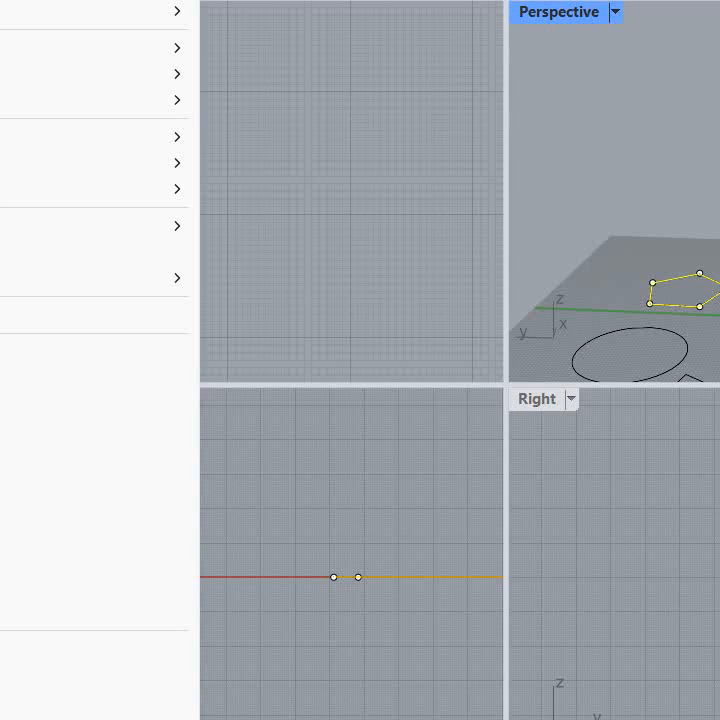
Step: Maximize the Perspective viewport and use Place Target to centre the view on the empty grid beside the straight line
mouse_move(20, 100)
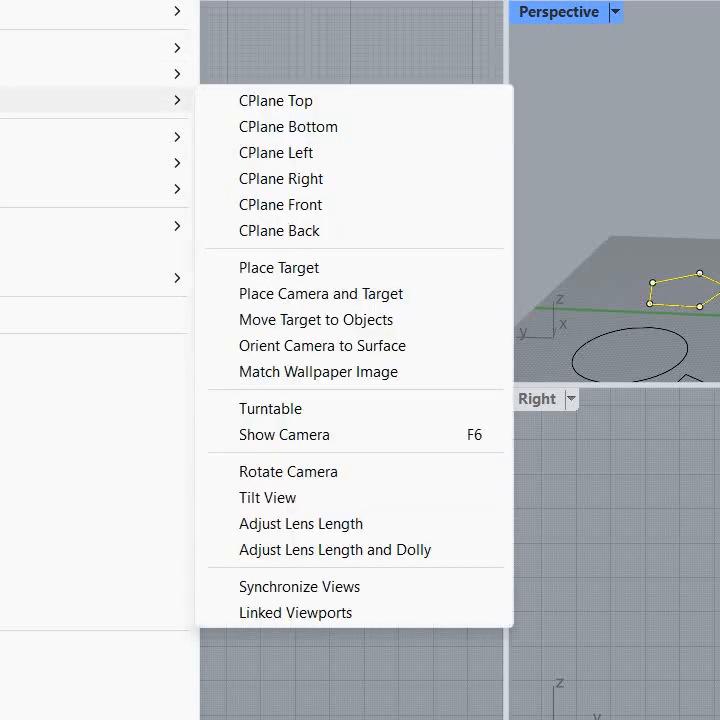
left_click(297, 268)
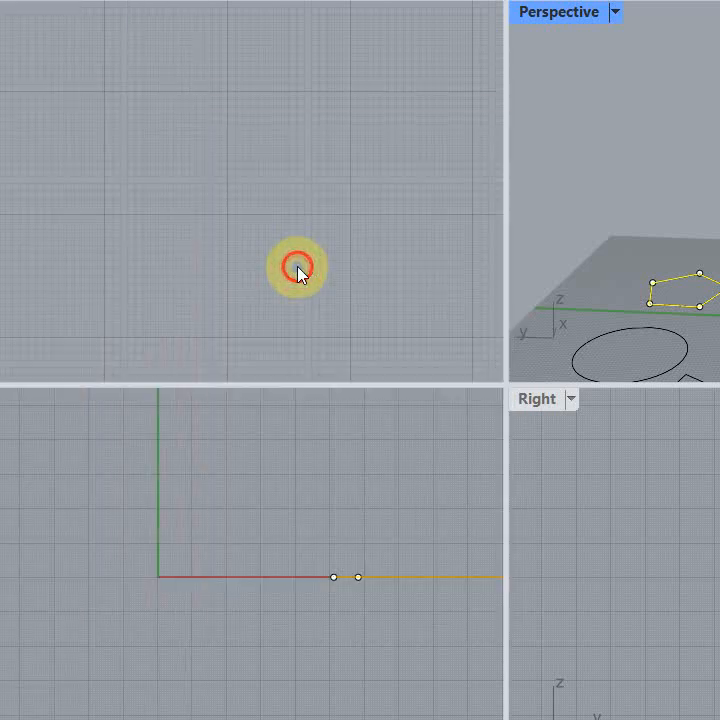
left_click(719, 276)
right_click_drag(719, 276, 719, 250)
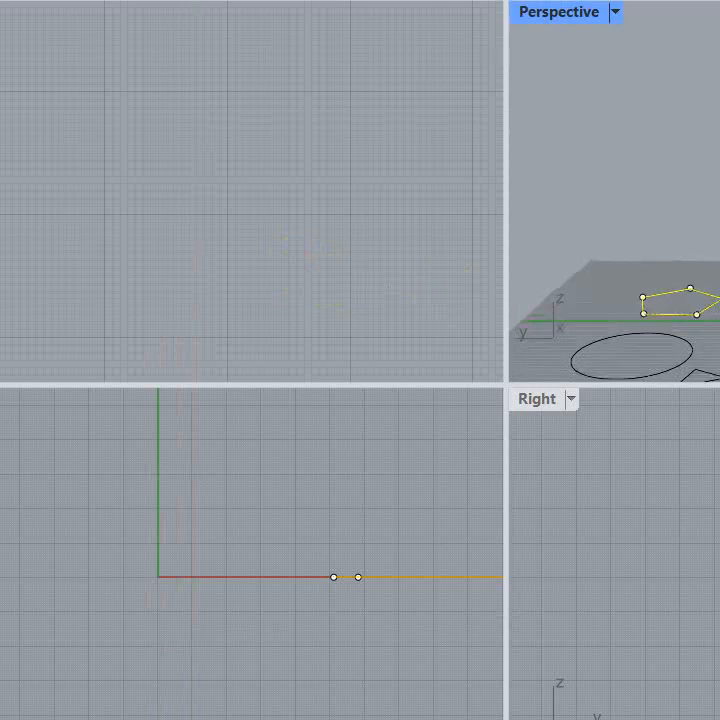
scroll(719, 250, "down", 5)
double_click(586, 12)
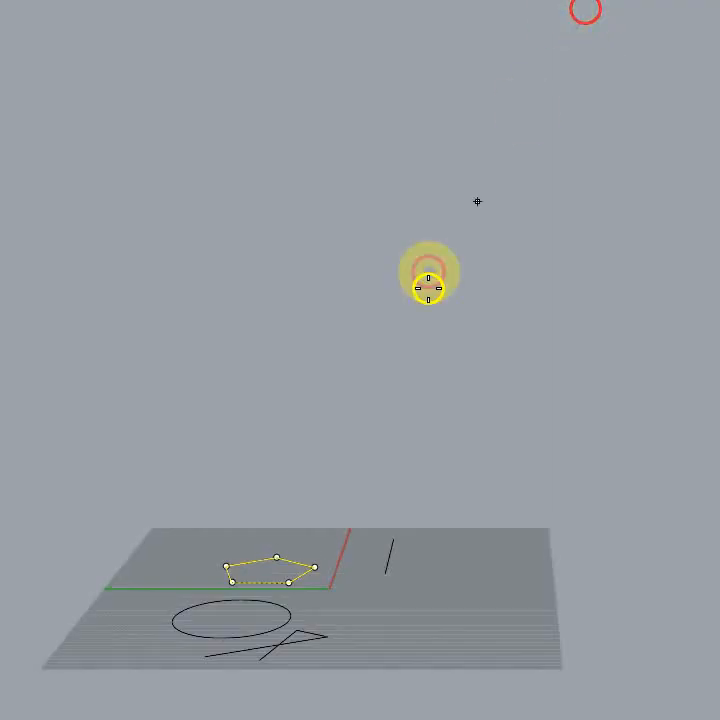
right_click_drag(380, 533, 427, 616)
left_click(511, 575)
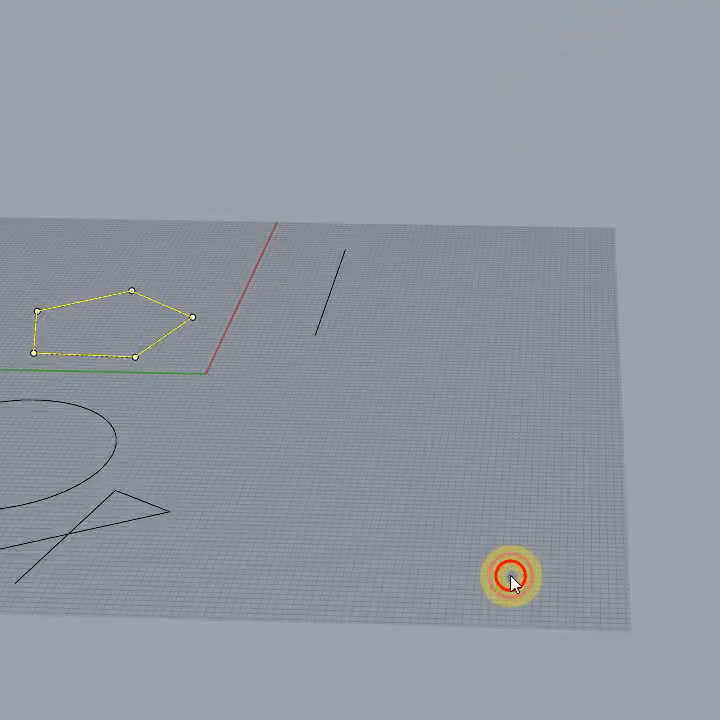
right_click_drag(465, 569, 358, 310)
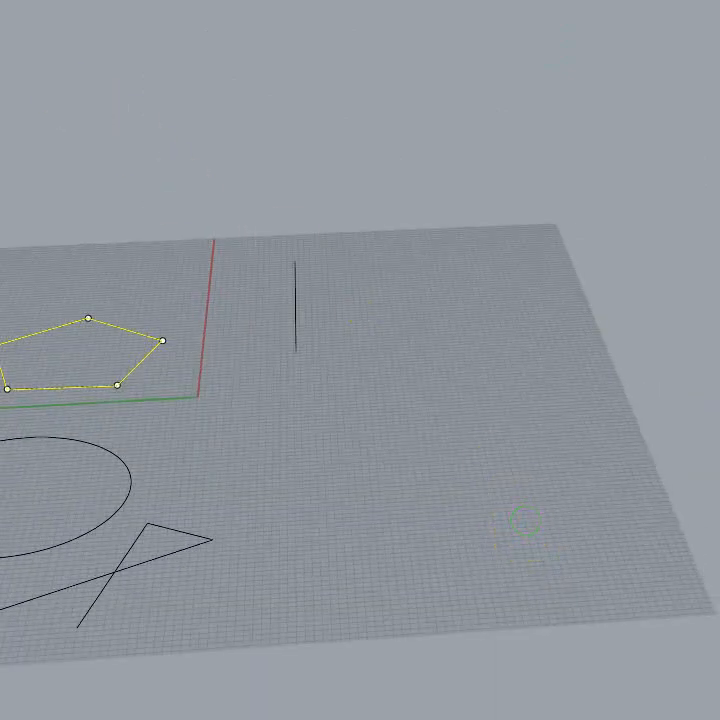
Step: Place the Perspective view's target at the origin and orbit around it
mouse_move(6, 48)
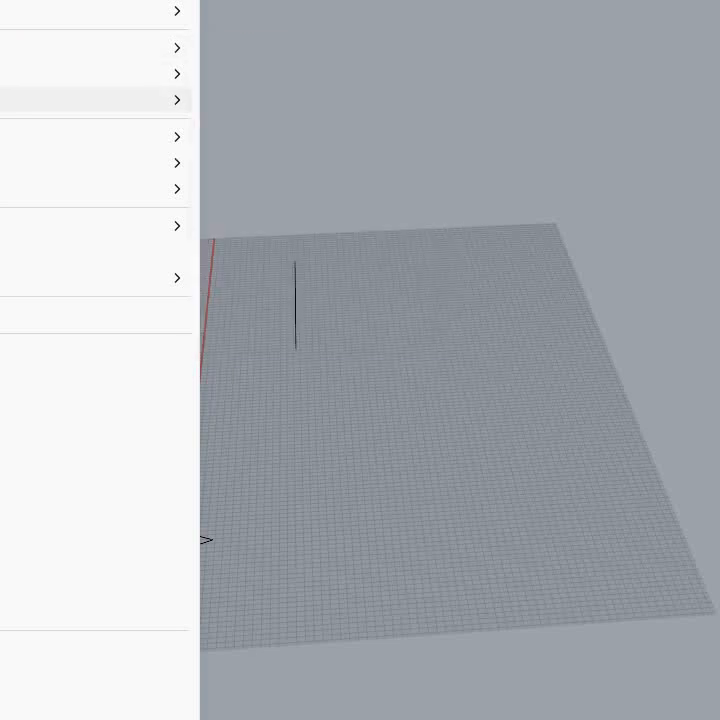
mouse_move(150, 100)
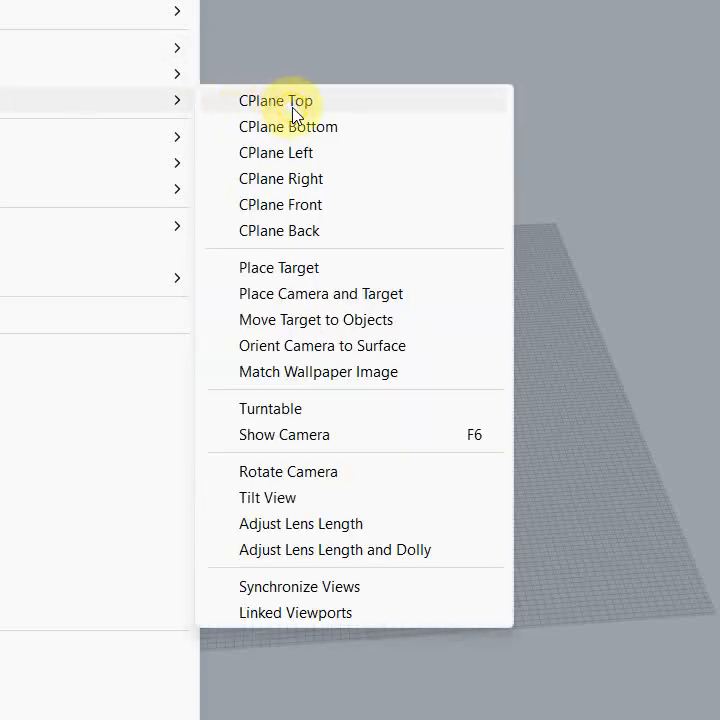
left_click(296, 276)
left_click(198, 394)
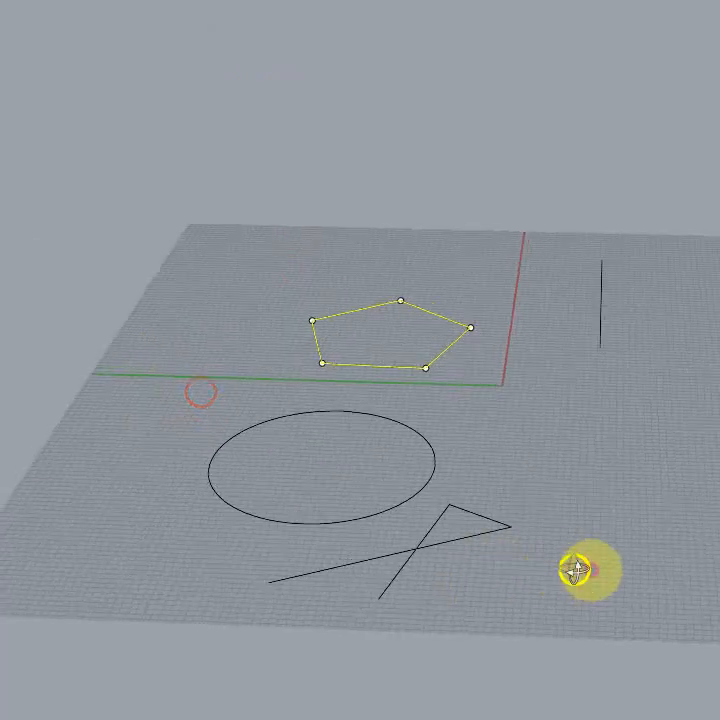
right_click_drag(577, 570, 592, 605)
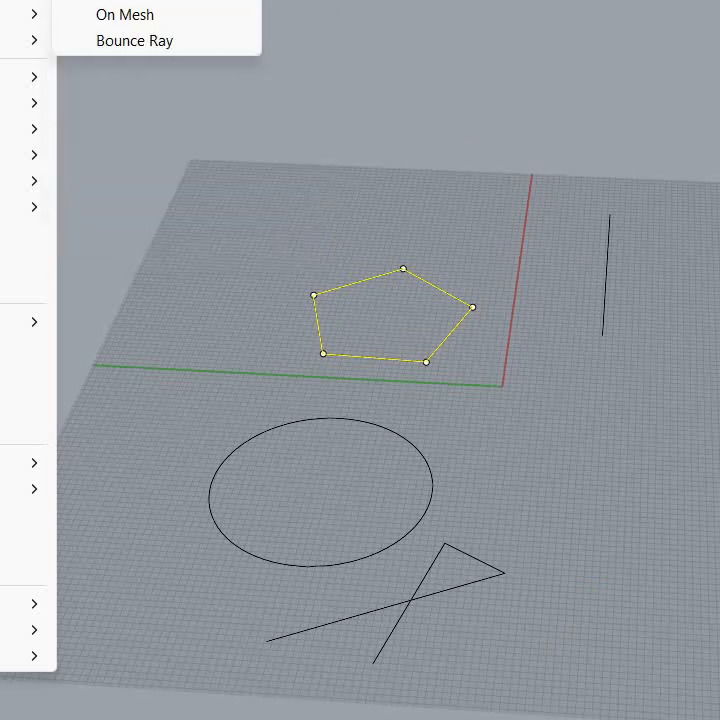
mouse_move(12, 14)
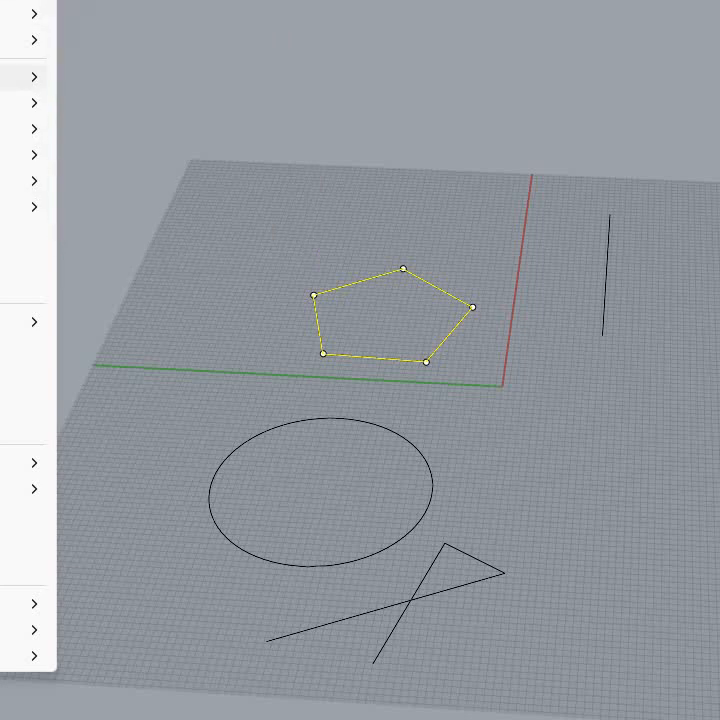
Step: Deselect the pentagon and draw a straight line starting just outside the circle's edge and running away from it
mouse_move(12, 103)
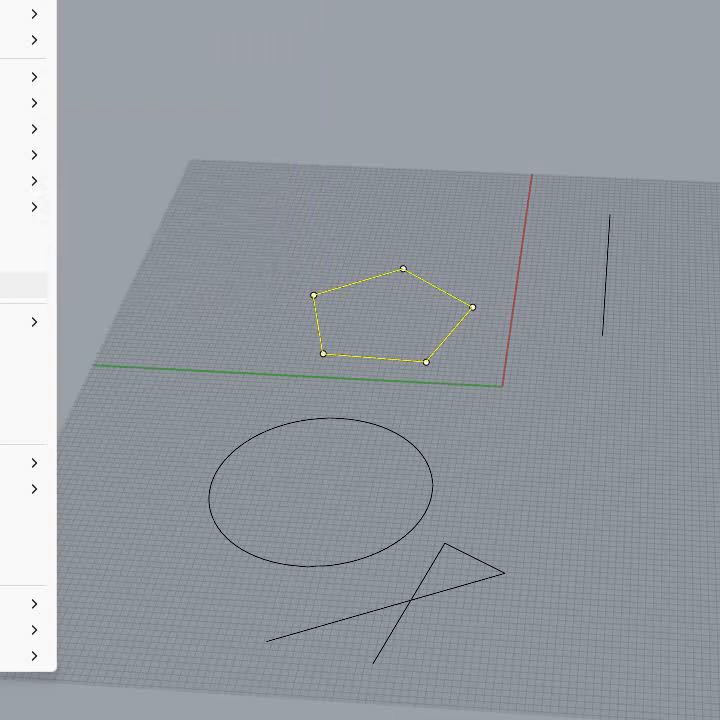
mouse_move(25, 321)
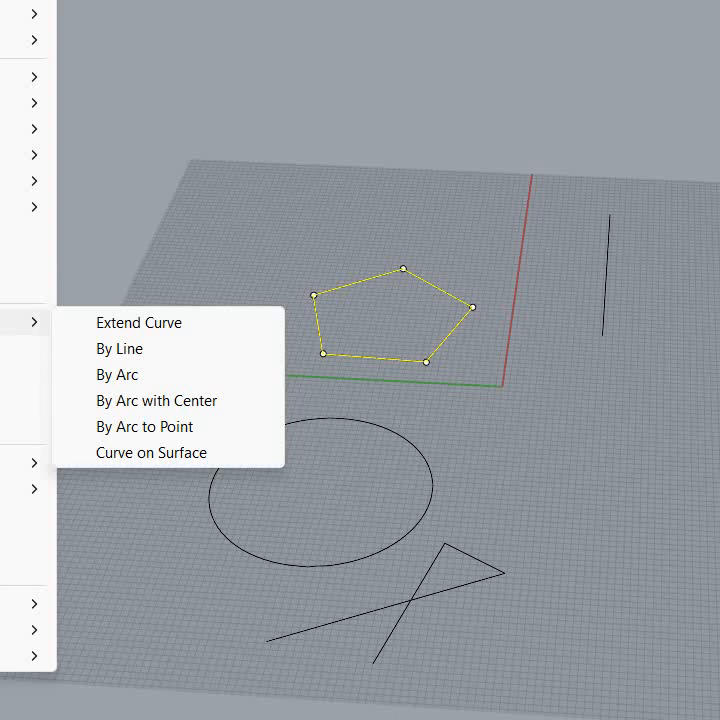
left_click(110, 324)
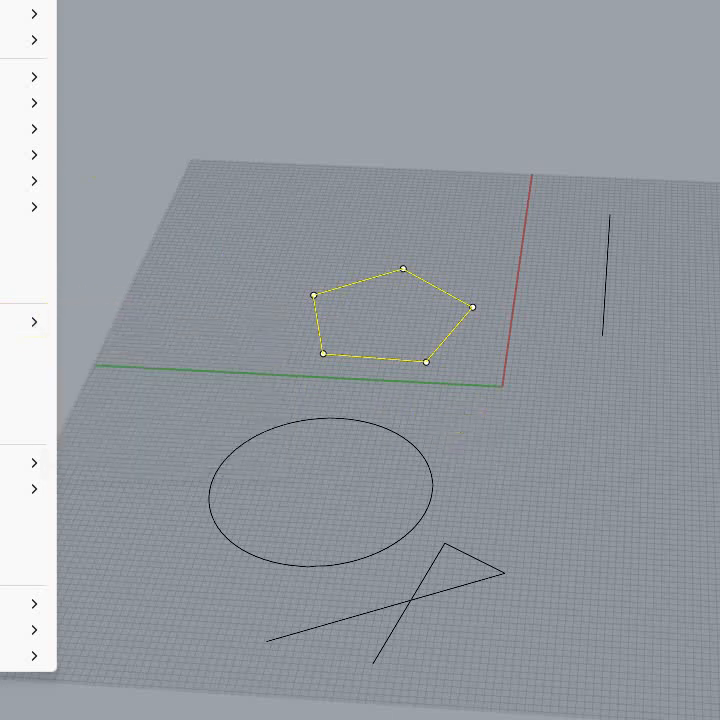
left_click(110, 4)
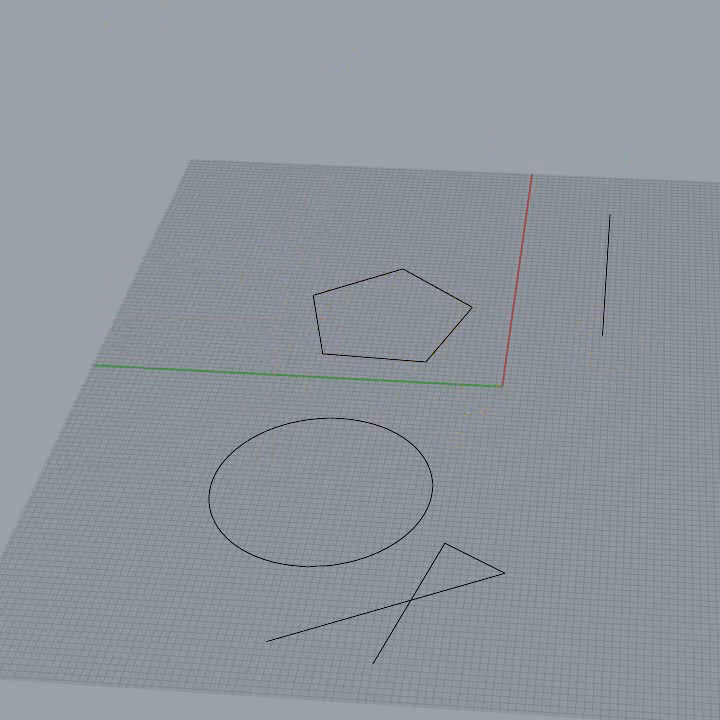
left_click(445, 472)
left_click(683, 452)
right_click(707, 543)
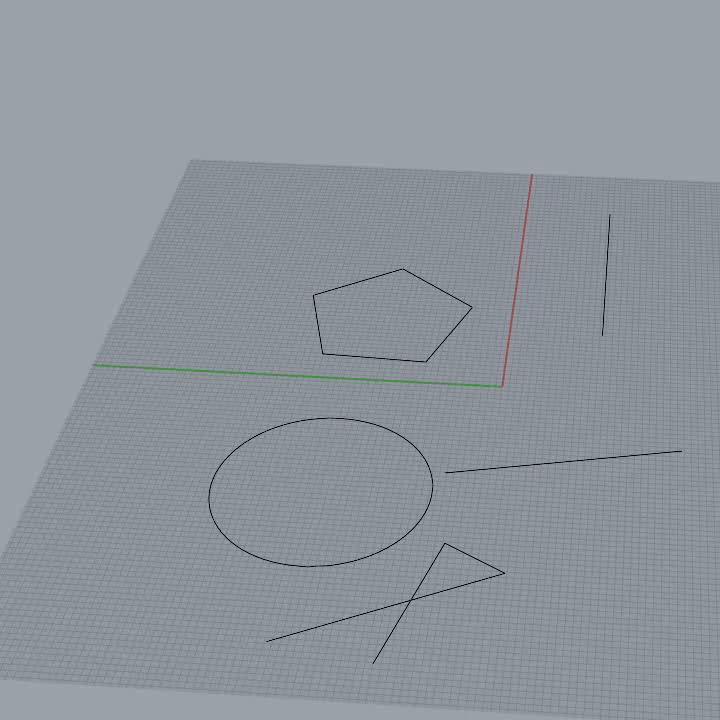
Step: Extend the new line's near end to the circle, using the circle and the open polyline as boundaries
left_click(284, 428)
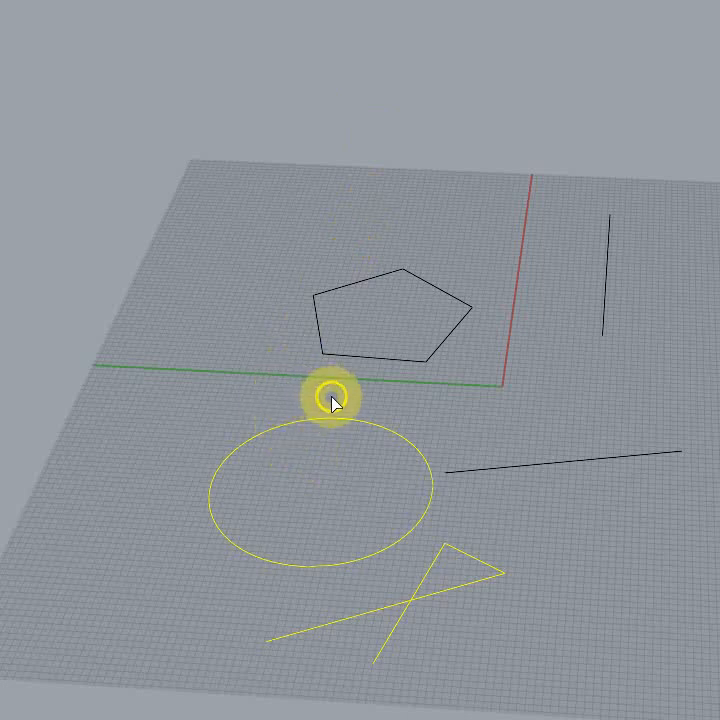
left_click(453, 474)
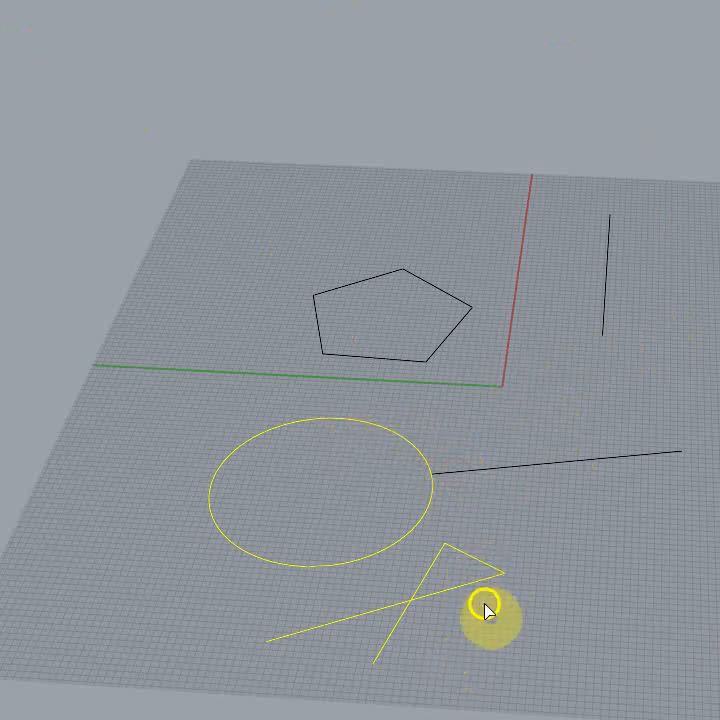
right_click_drag(640, 613, 680, 670)
scroll(556, 588, "up", 10)
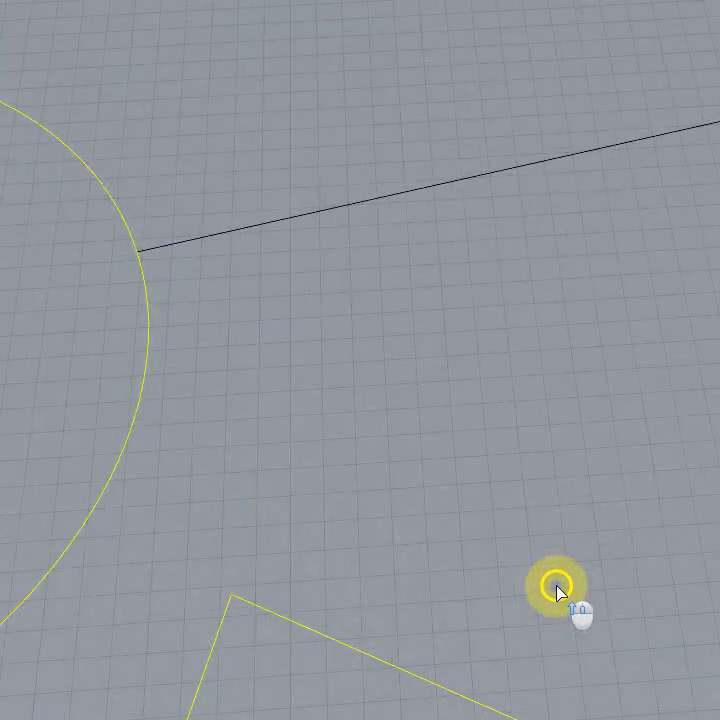
scroll(538, 477, "down", 10)
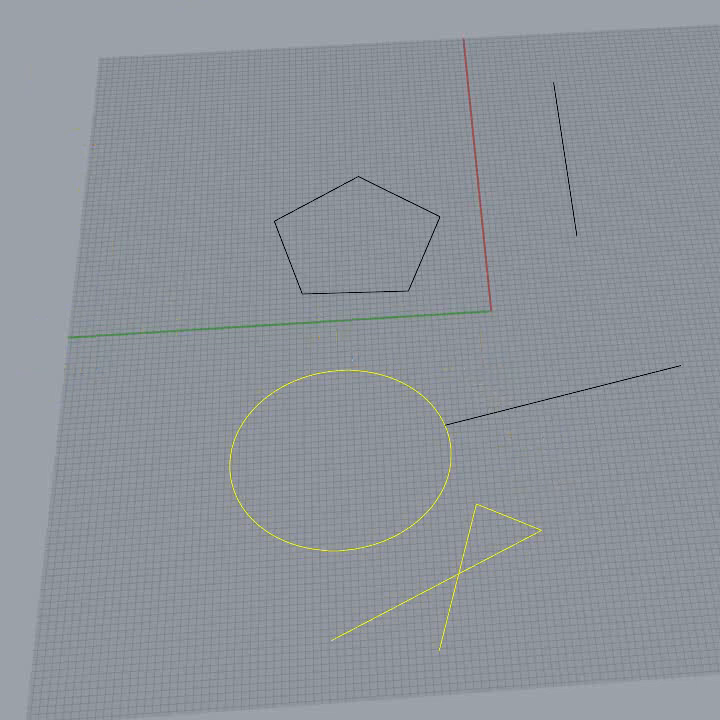
right_click_drag(93, 405, 112, 327)
key("Escape")
Step: Draw two separate open freeform curves on the empty grid beyond the straight lines
right_click_drag(164, 276, 153, 342)
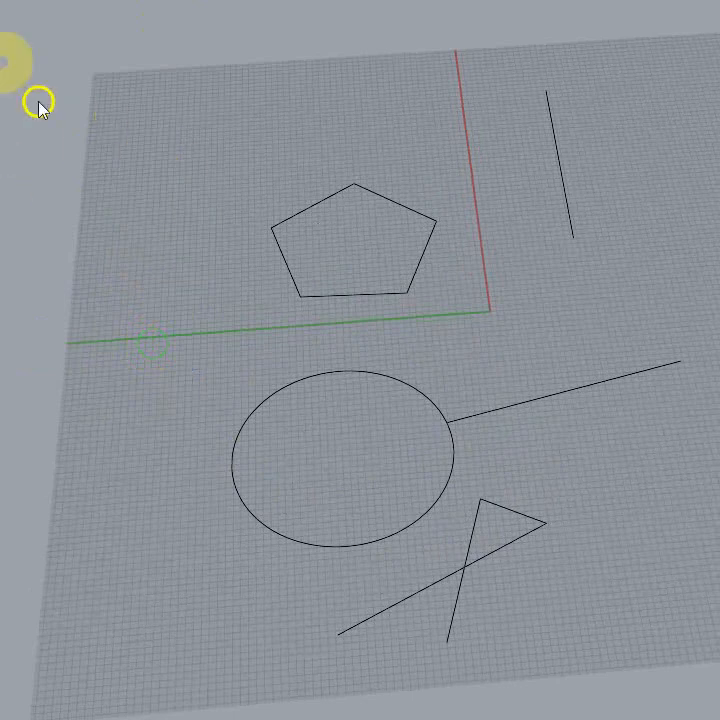
mouse_move(81, 335)
right_mouse_down()
mouse_move(38, 302)
mouse_move(69, 333)
right_mouse_up()
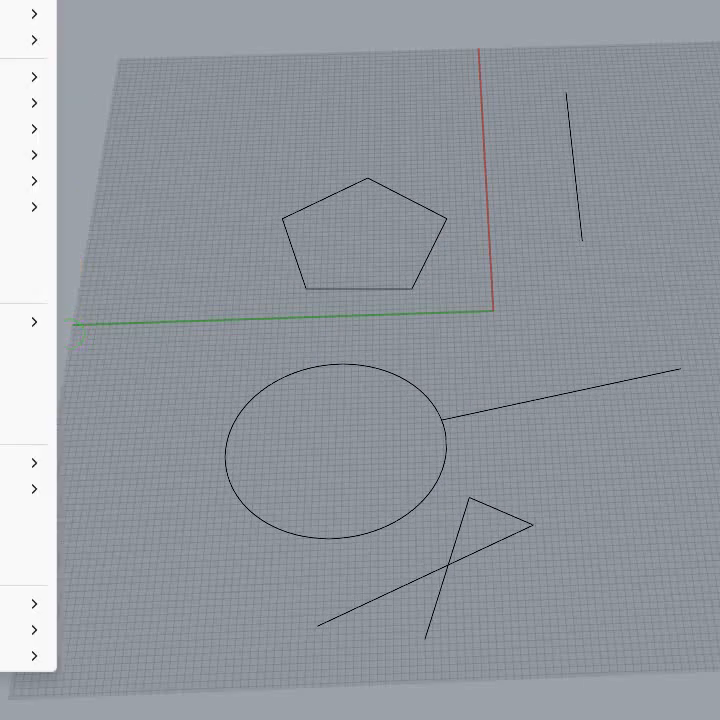
mouse_move(20, 463)
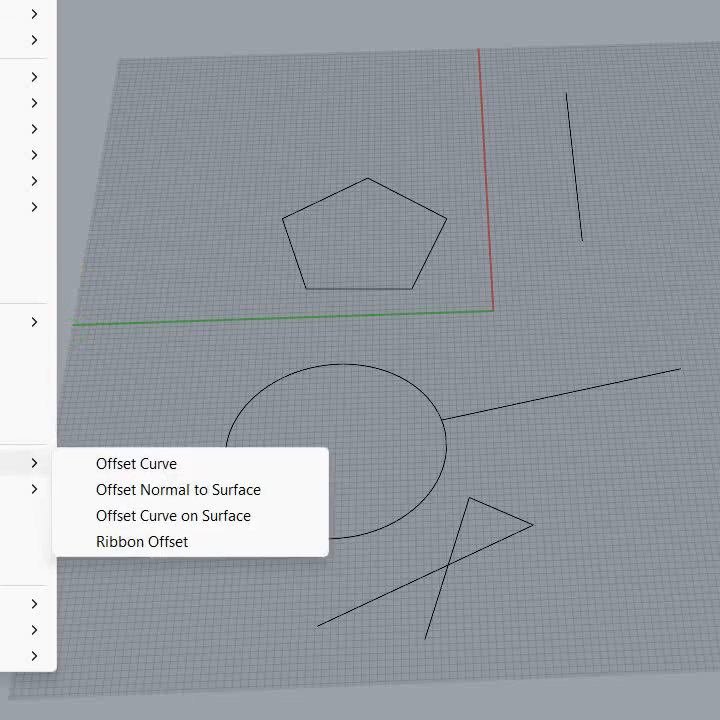
mouse_move(20, 489)
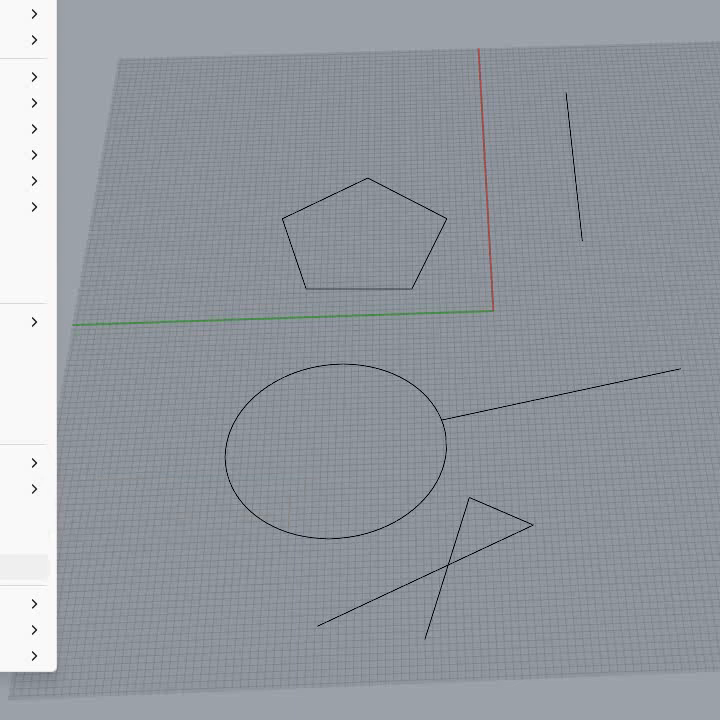
left_click(0, 0)
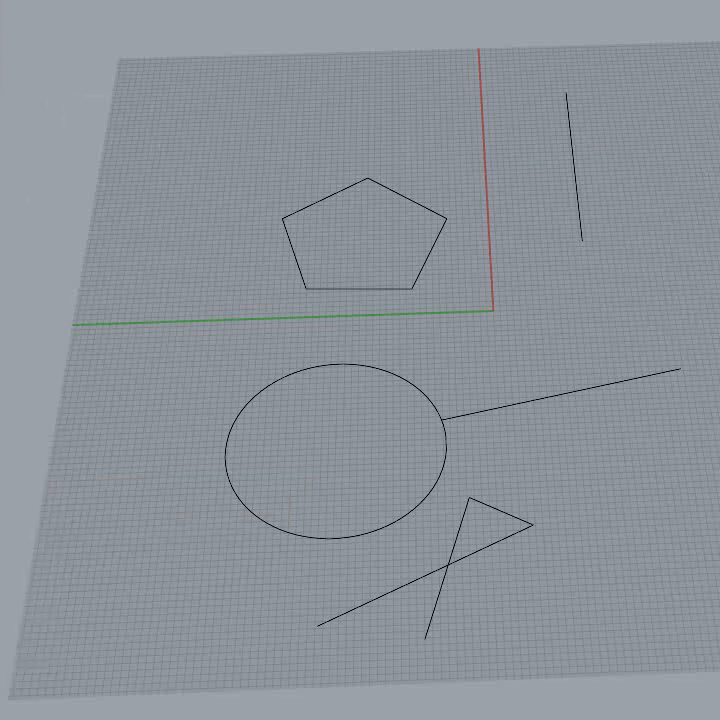
left_click(644, 312)
left_click(644, 222)
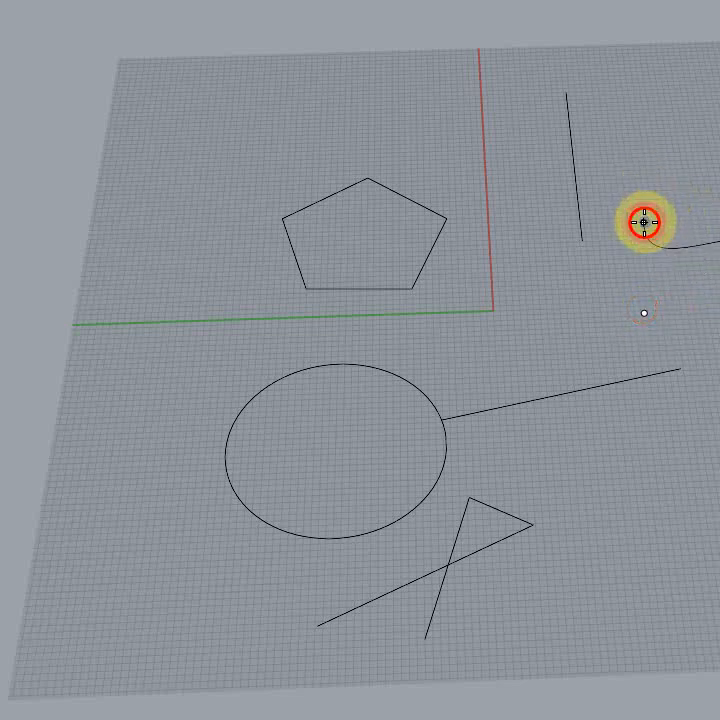
right_click(600, 322)
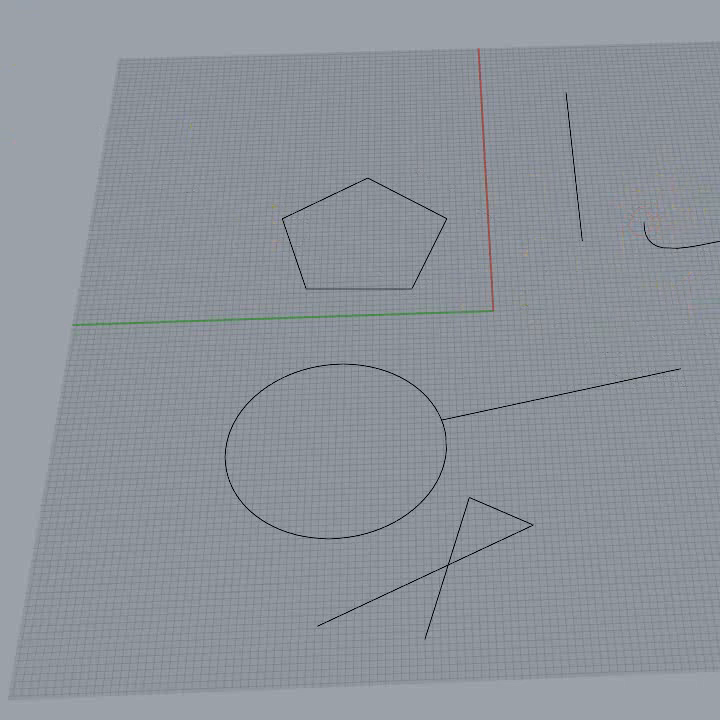
left_click(664, 607)
Step: Tween between the two freeform curves with 10 intermediate curves
left_click(712, 243)
left_click(714, 541)
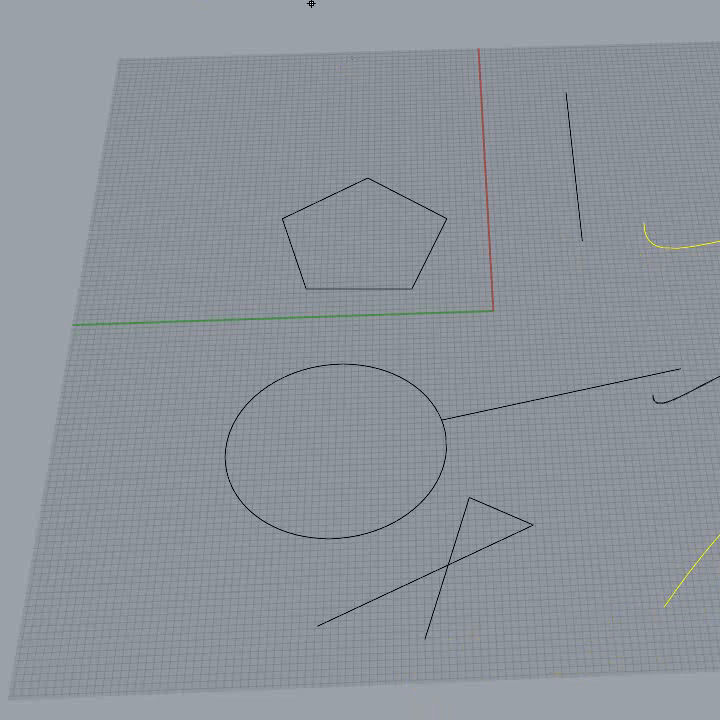
type("10")
key("Return")
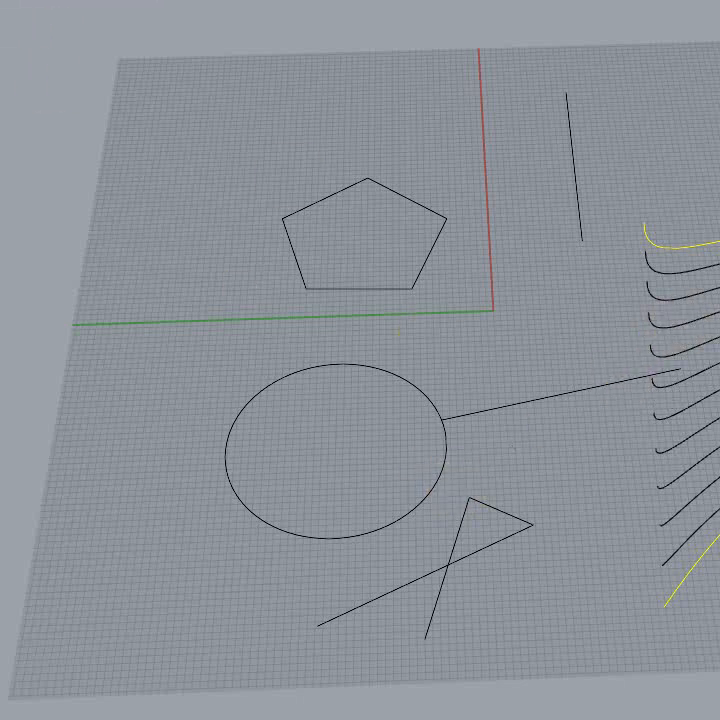
Step: Delete the two freeform curves together with all the tween curves between them
key("Escape")
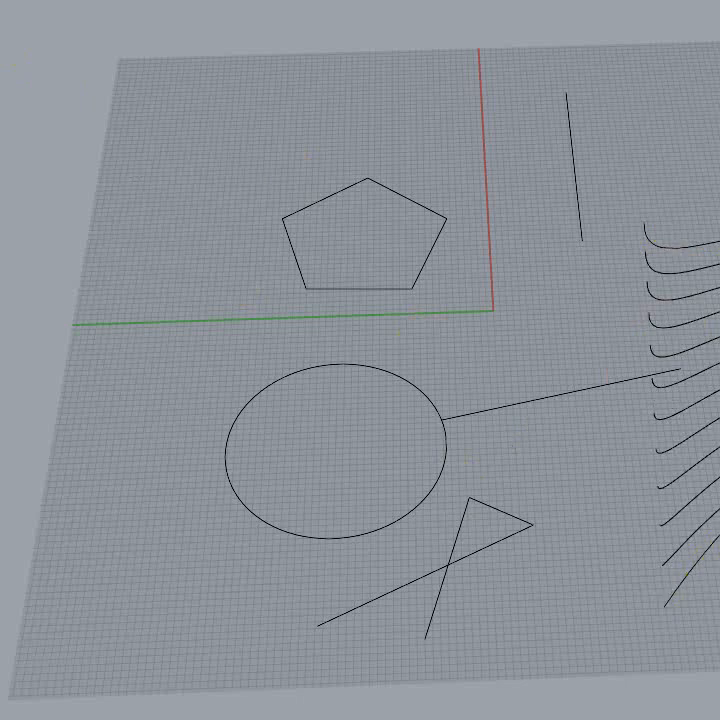
left_click_drag(719, 620, 711, 141)
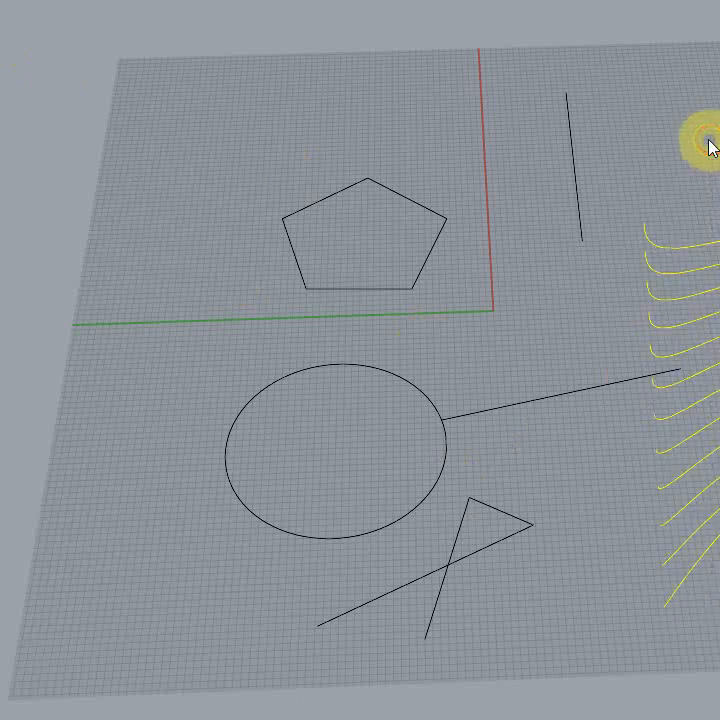
key("Delete")
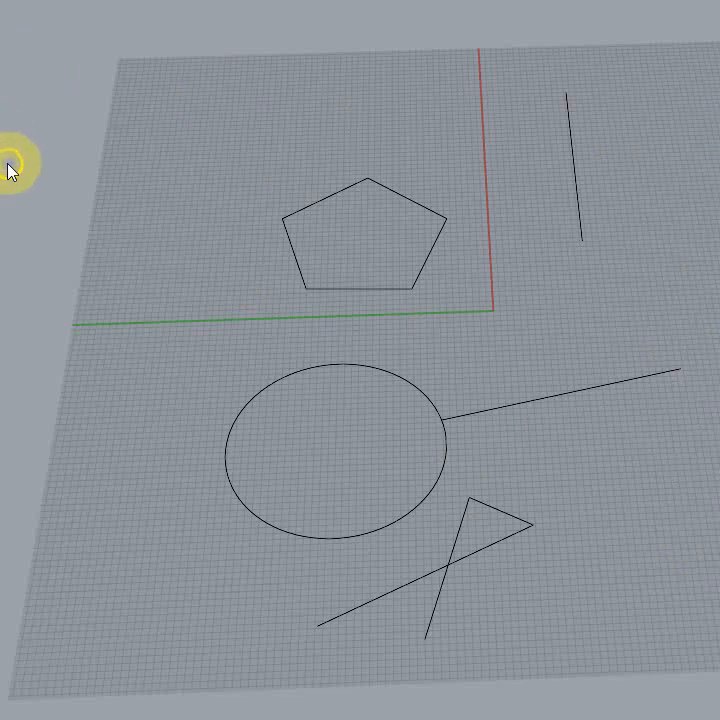
Step: Create a solid box on the empty grid beyond the free end of the extended line
right_click_drag(10, 165, 16, 148)
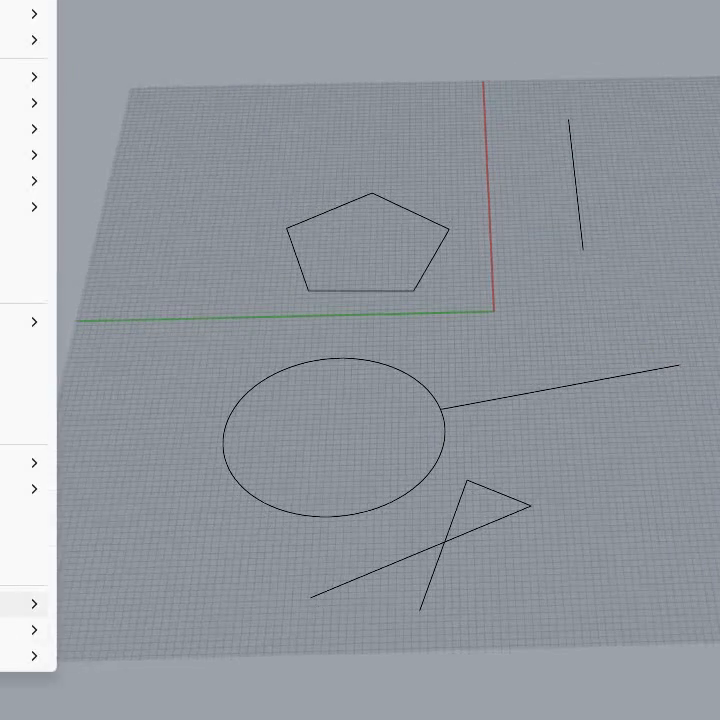
mouse_move(30, 630)
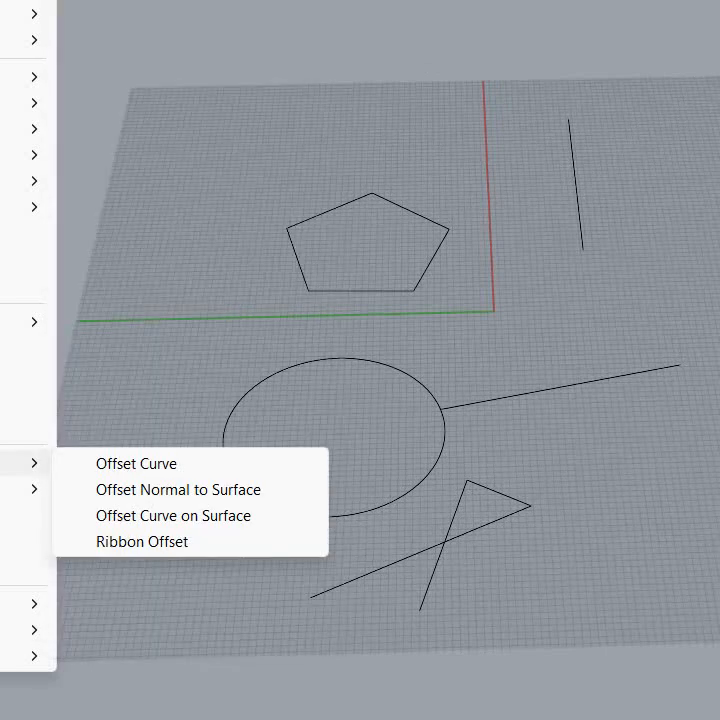
left_click(514, 455)
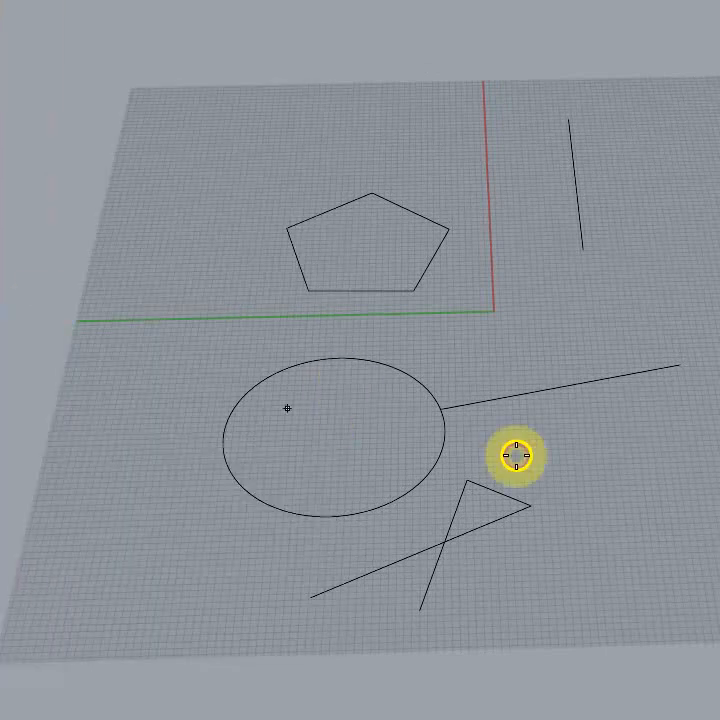
left_click(709, 515)
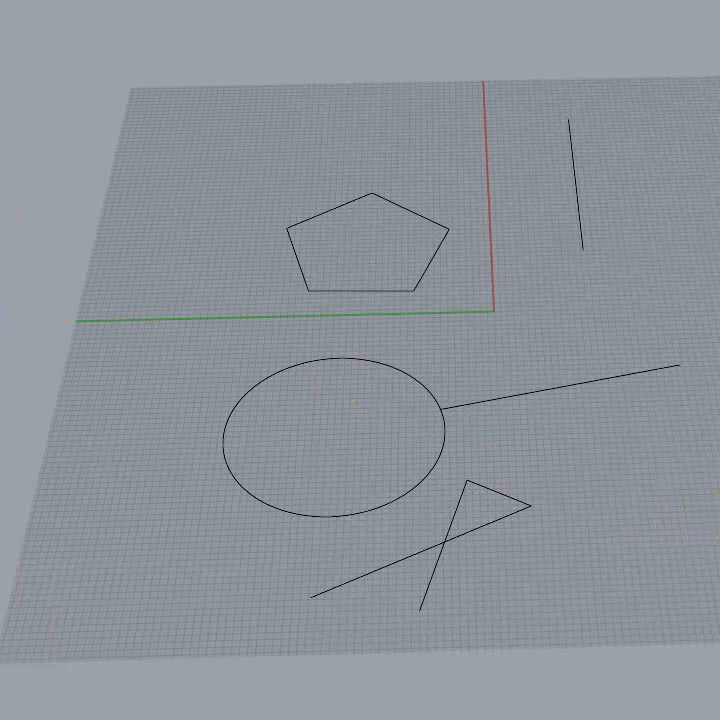
right_click_drag(640, 638, 612, 503)
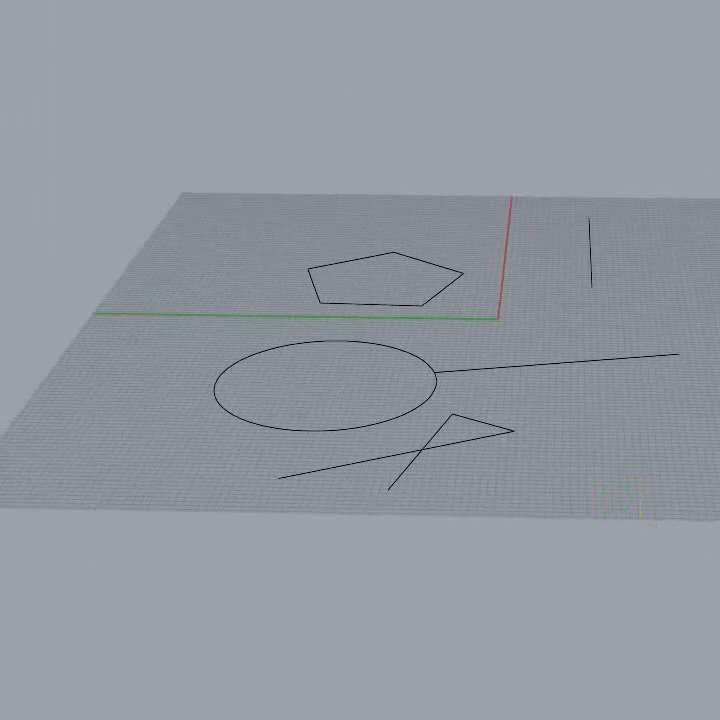
mouse_move(631, 343)
right_mouse_down()
mouse_move(664, 360)
mouse_move(630, 341)
right_mouse_up()
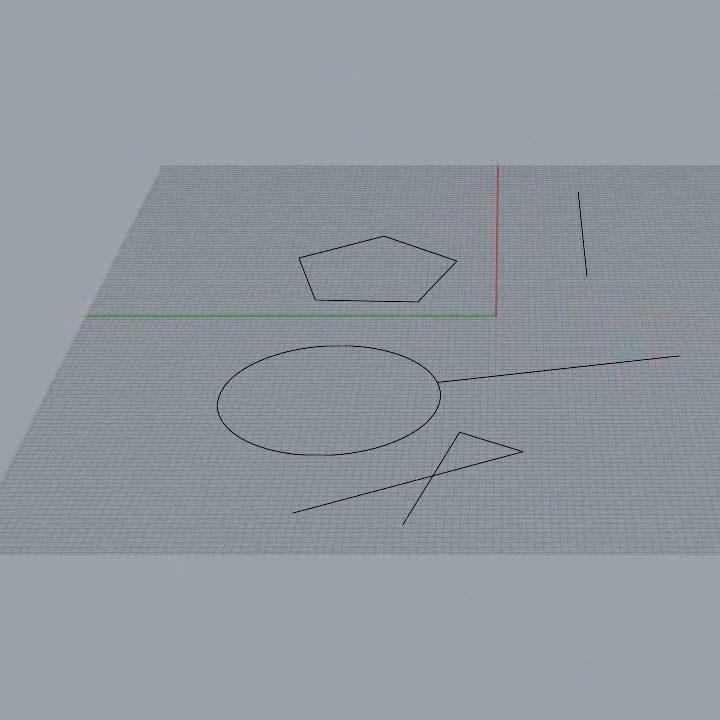
left_click(584, 266)
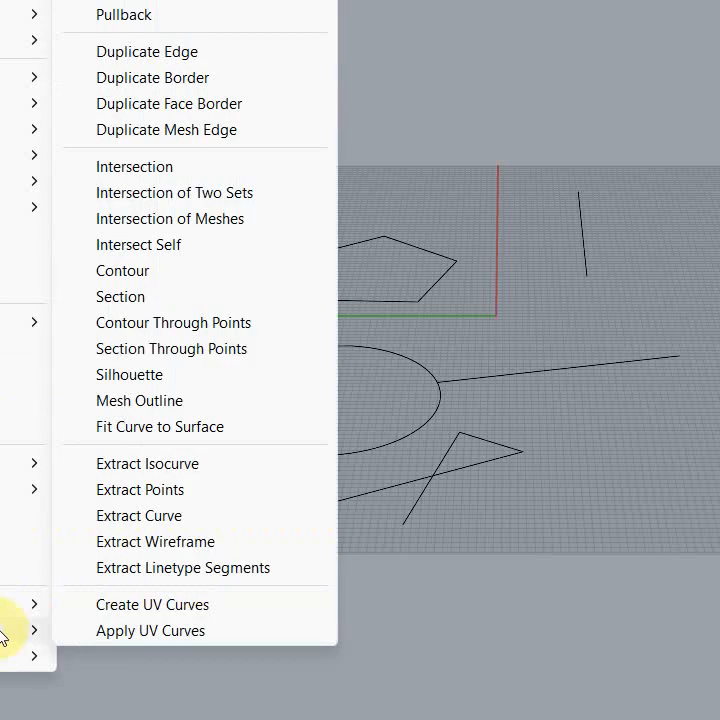
Step: Duplicate the border of the box's side face as a curve with Duplicate Face Border
left_click(6, 630)
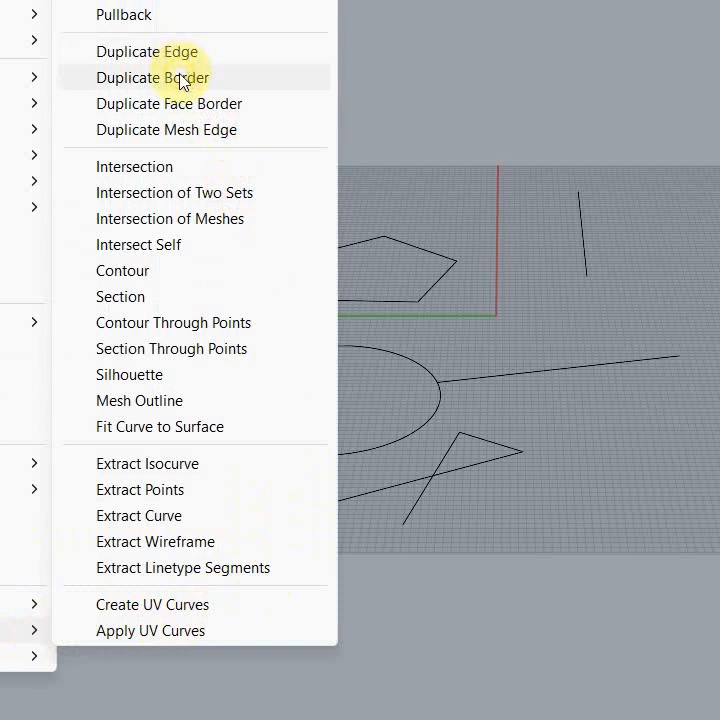
left_click(180, 105)
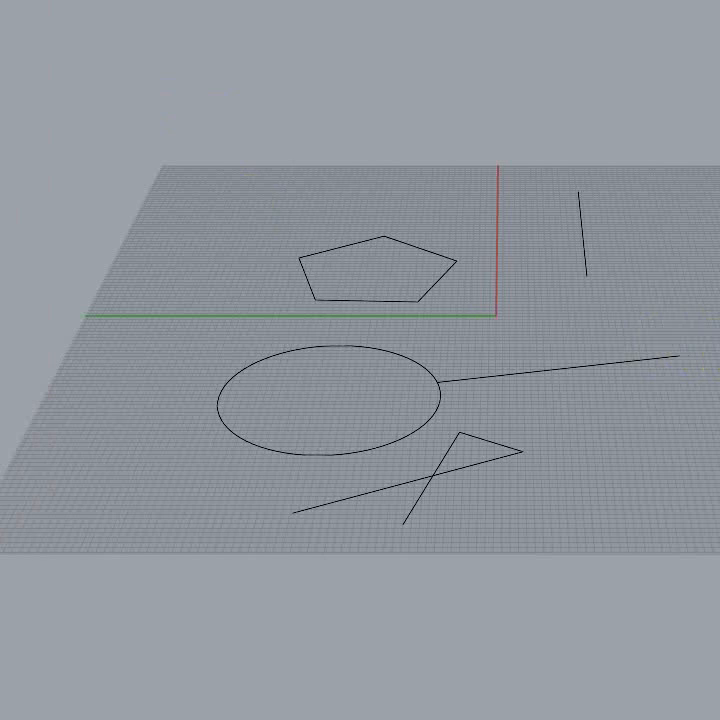
left_click(712, 405)
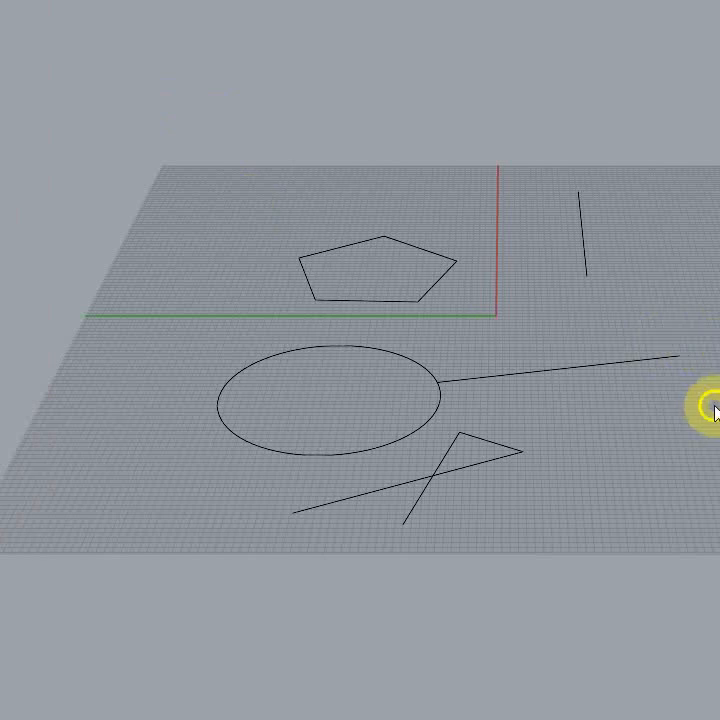
right_click_drag(702, 672, 719, 650)
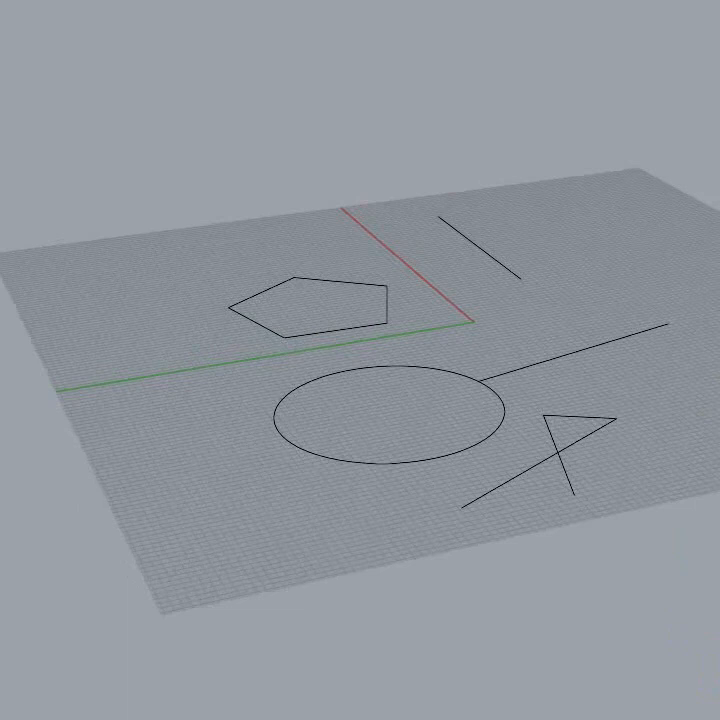
scroll(360, 360, "up", 6)
scroll(360, 360, "down", 4)
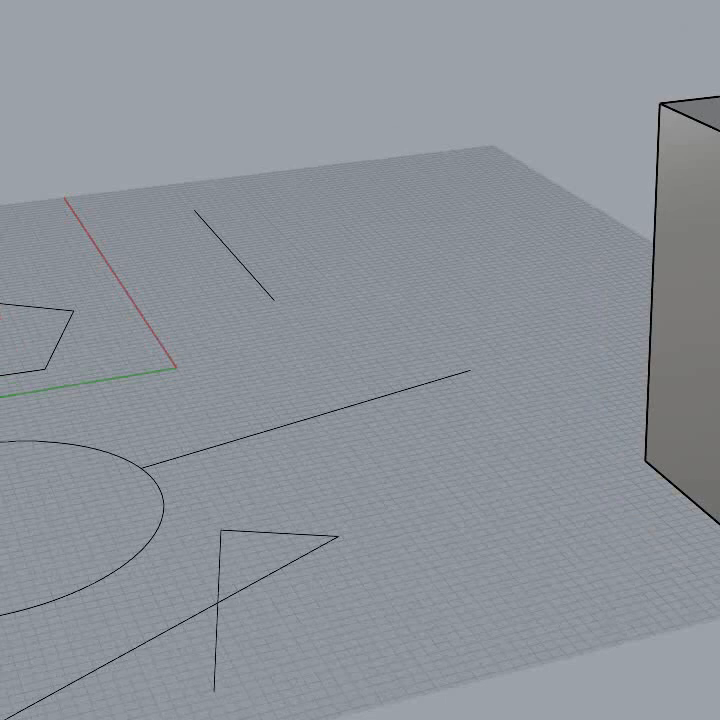
left_click(700, 310)
left_click(588, 303)
left_click(707, 329)
left_click(563, 206)
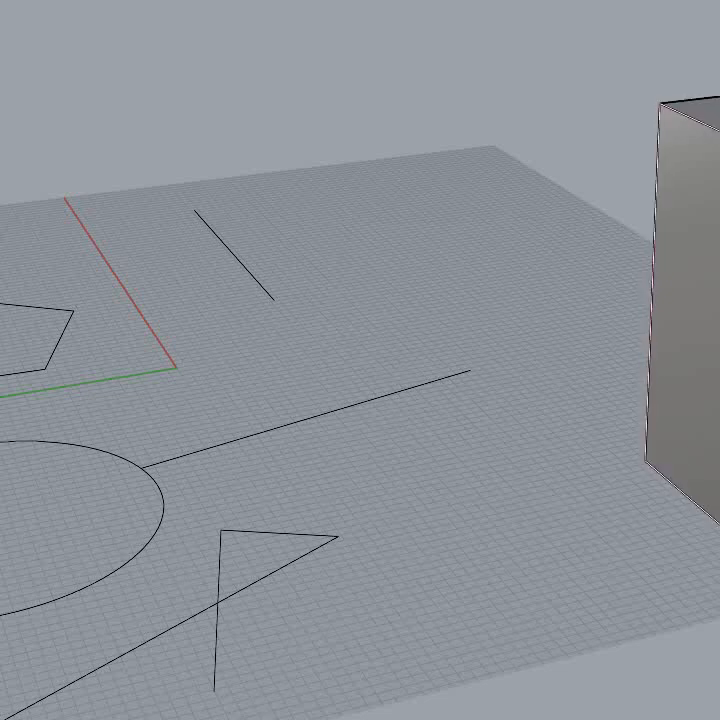
left_click(718, 525)
right_click_drag(635, 560, 579, 517)
left_click(398, 329)
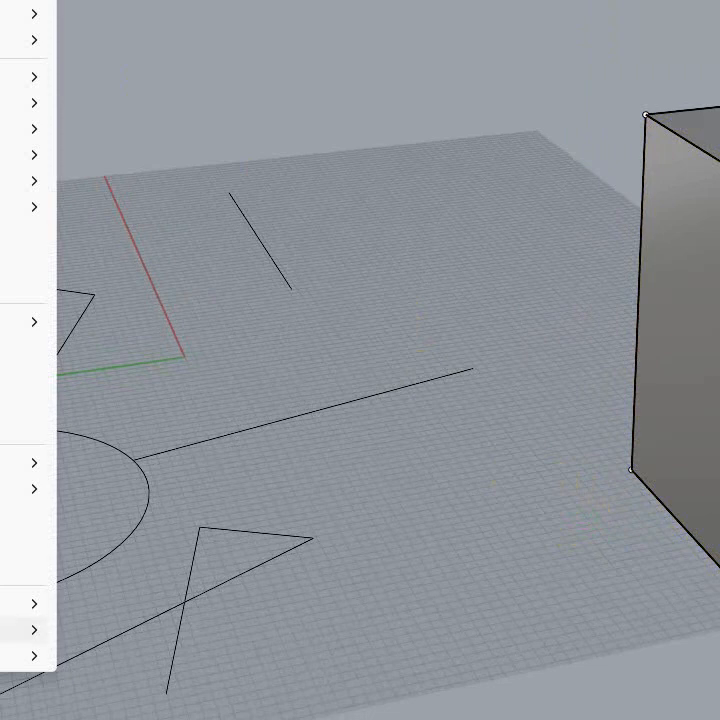
mouse_move(14, 656)
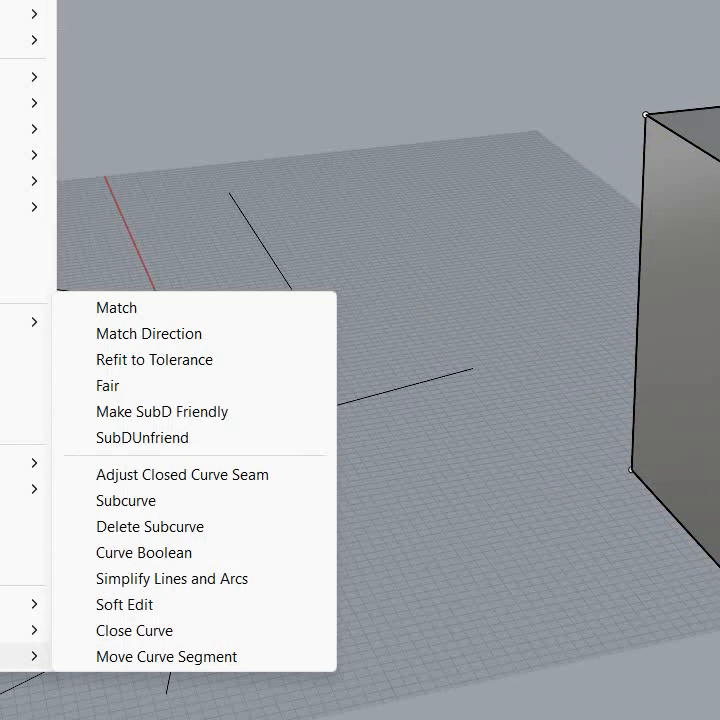
mouse_move(14, 630)
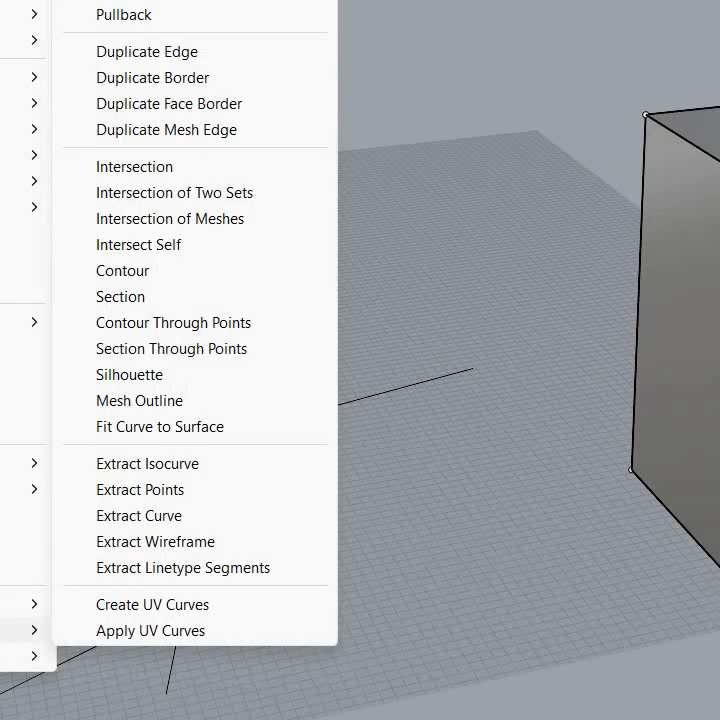
left_click(474, 704)
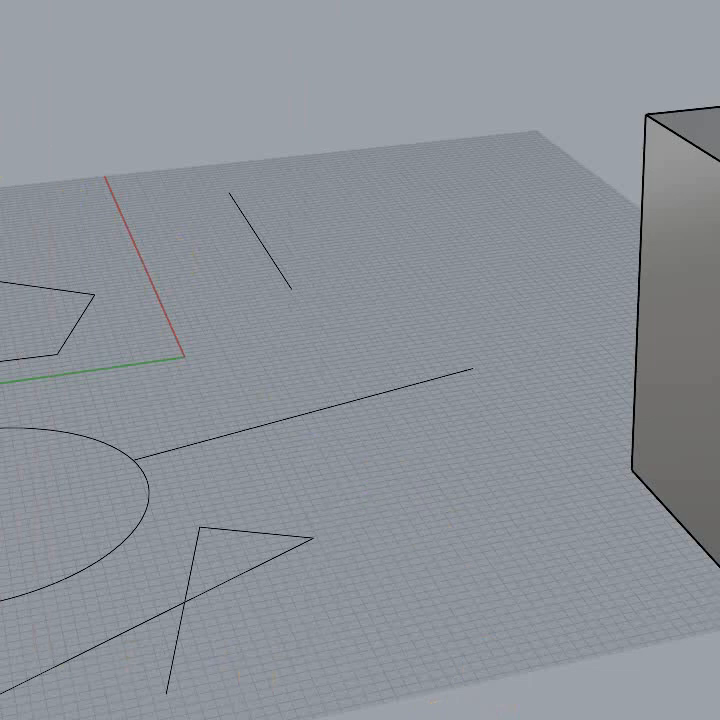
Step: Create a solid sphere on the empty grid between the short straight line and the box
left_click(476, 186)
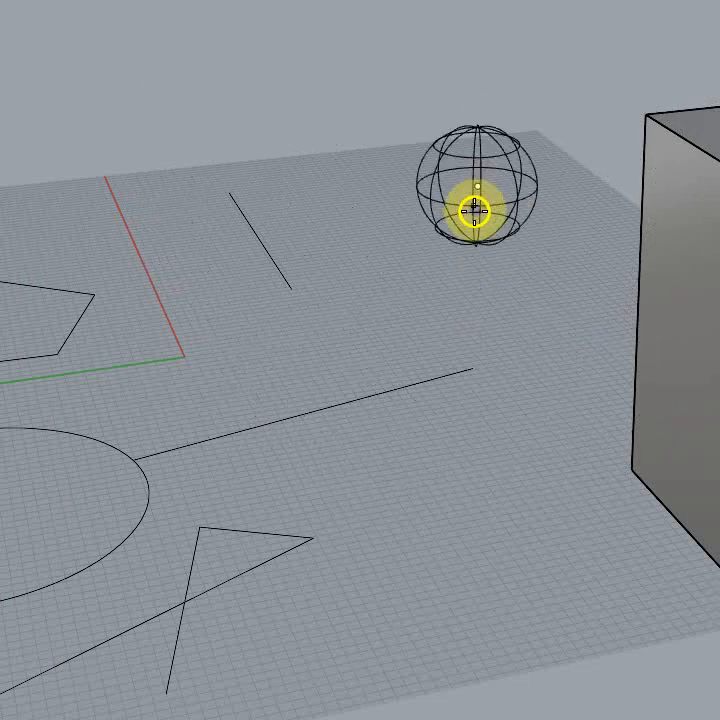
left_click(475, 214)
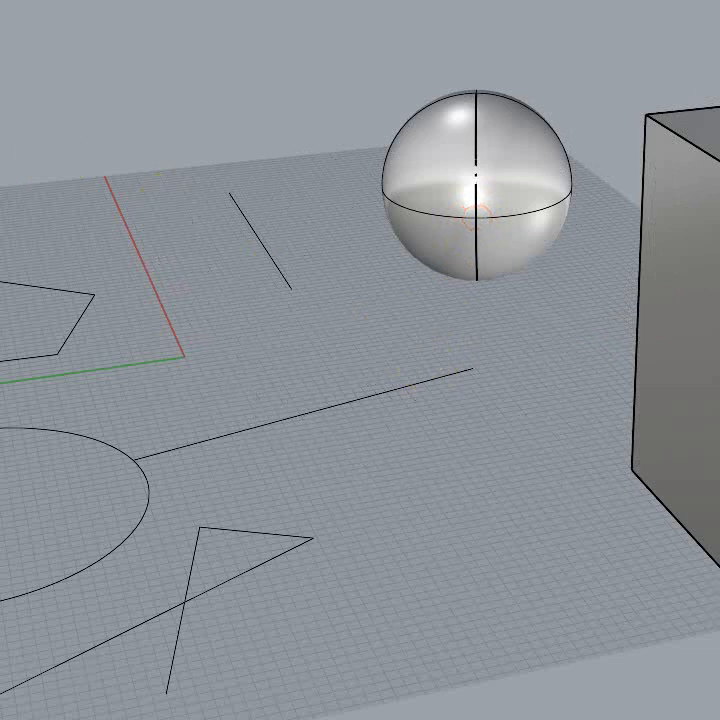
Step: Extrude the pentagon curve straight up into an open-topped surface and inspect it from above
right_click_drag(222, 487, 223, 453)
scroll(519, 514, "down", 5)
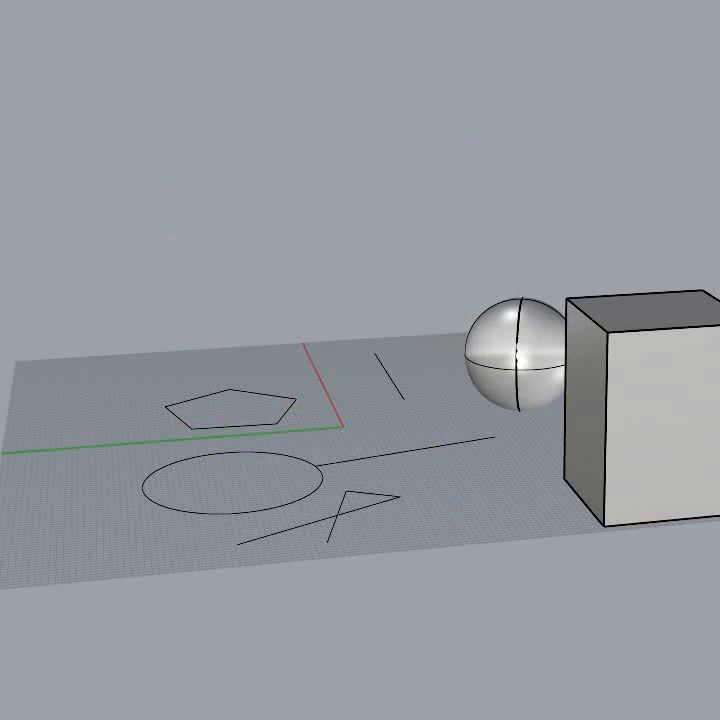
left_click(254, 428)
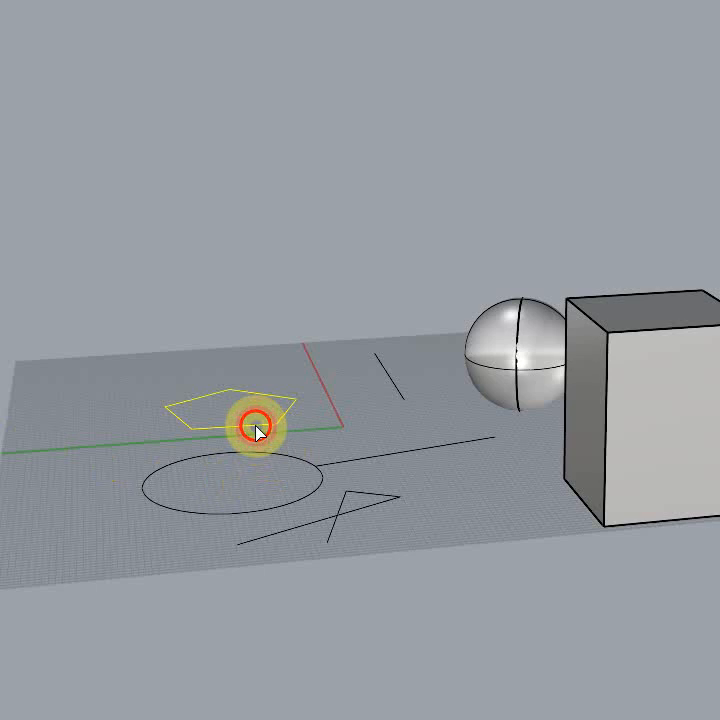
right_click(297, 592)
left_click(196, 180)
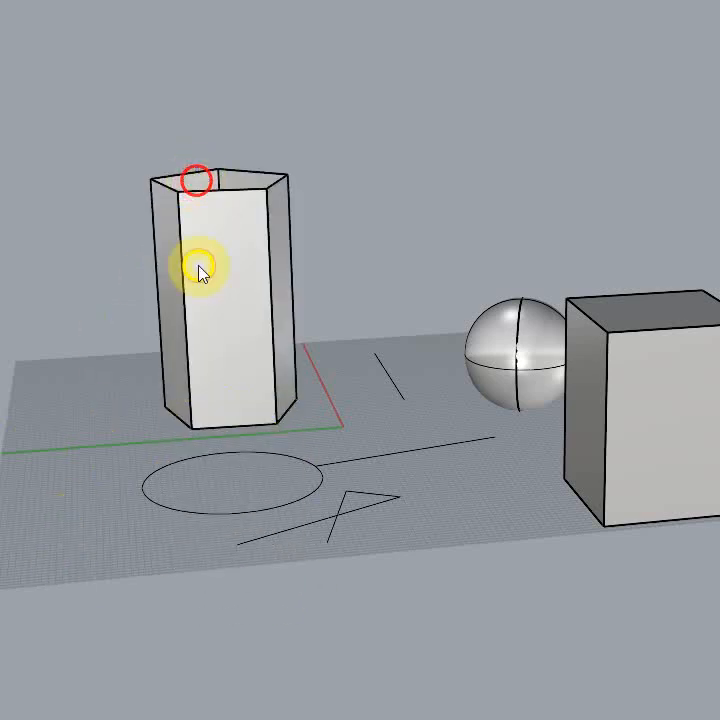
right_click_drag(410, 540, 550, 445)
right_click_drag(402, 440, 514, 591)
right_click_drag(437, 351, 432, 307)
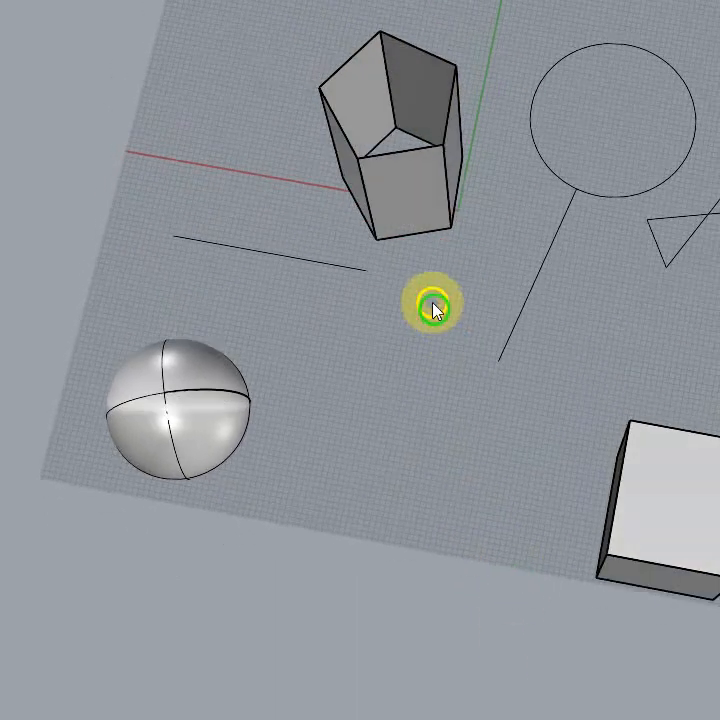
right_click_drag(431, 469, 469, 397)
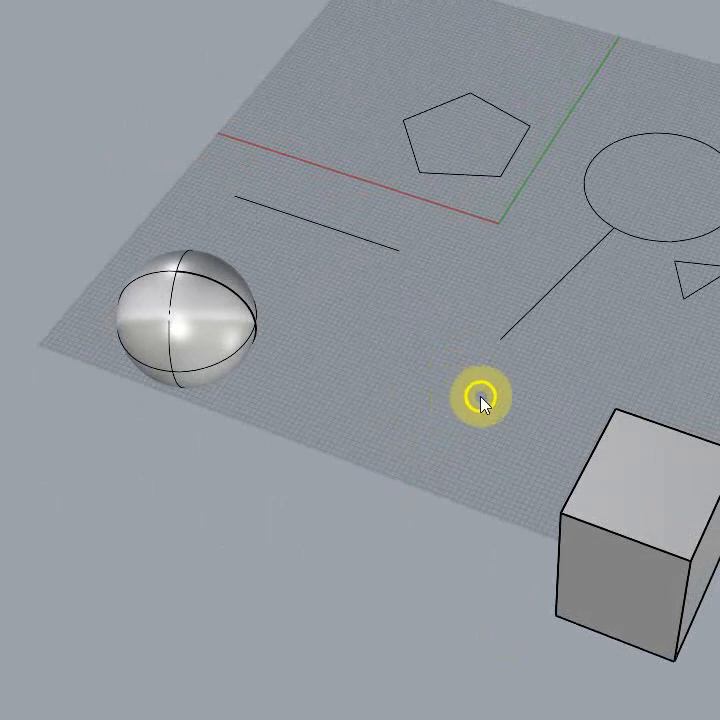
Step: Extrude the pentagon curve in both directions from the grid into a closed solid prism
right_click_drag(479, 432, 376, 402)
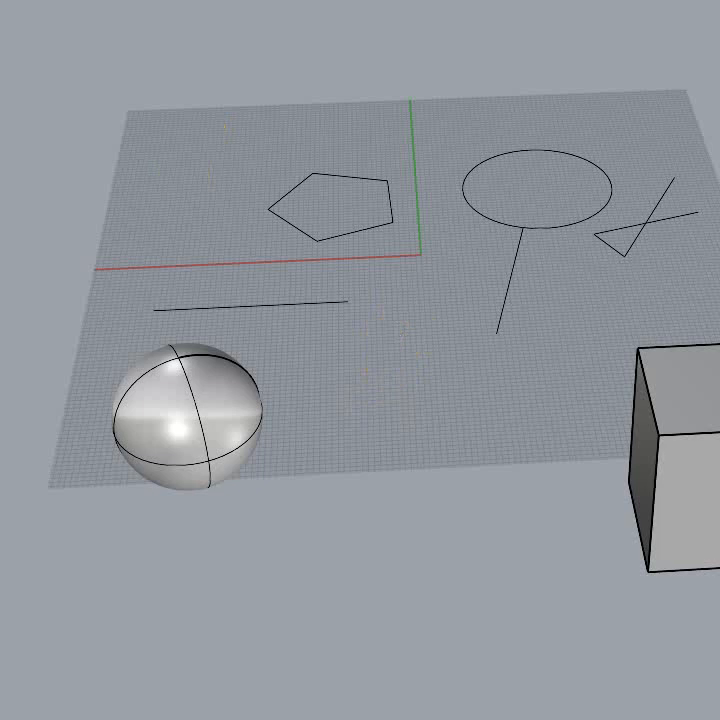
left_click(365, 179)
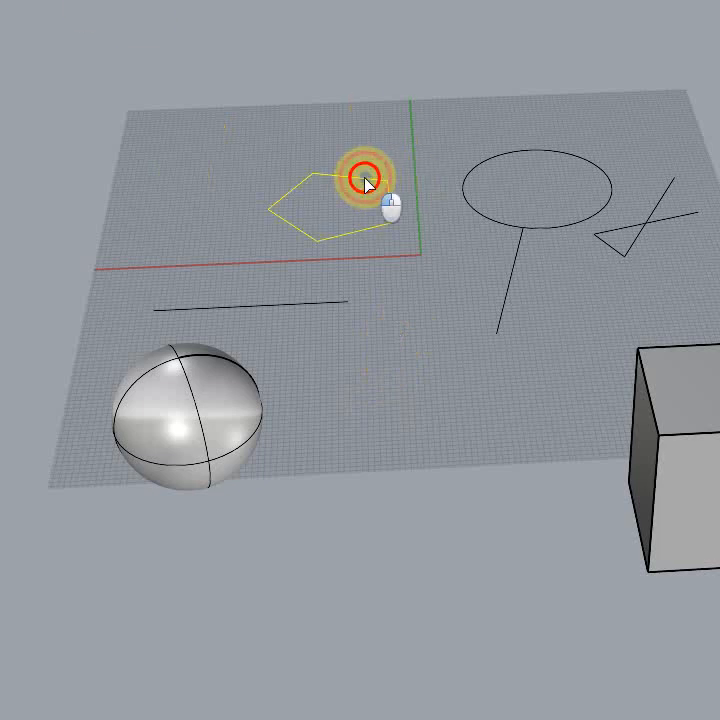
right_click(358, 119)
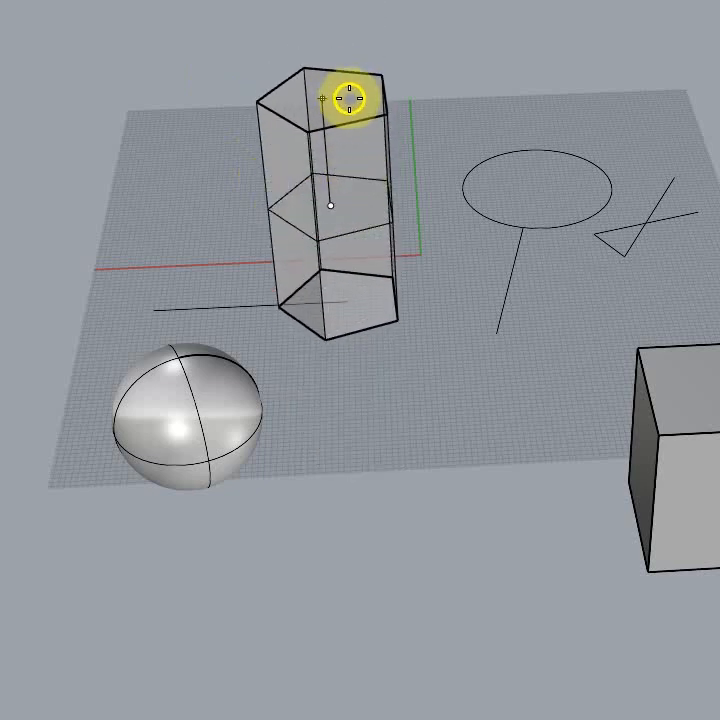
left_click(387, 118)
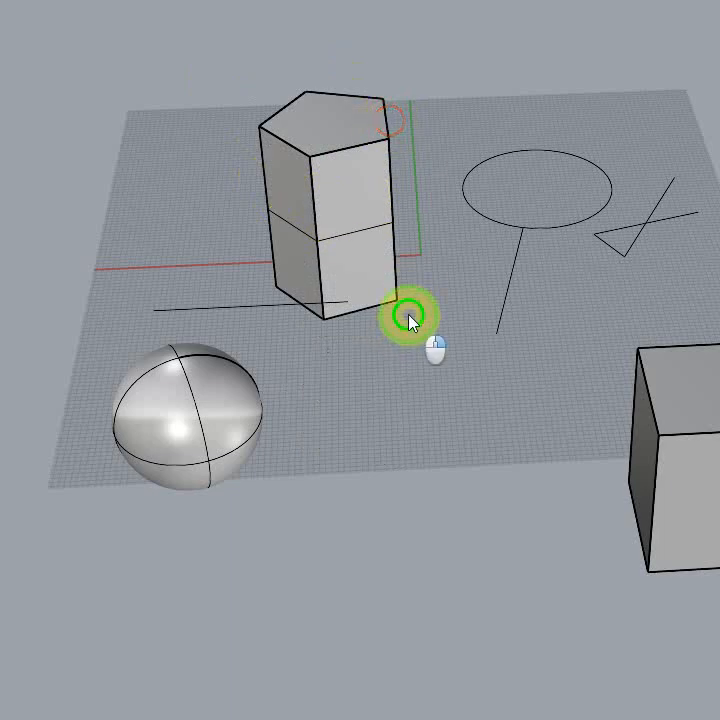
right_click_drag(408, 318, 718, 90)
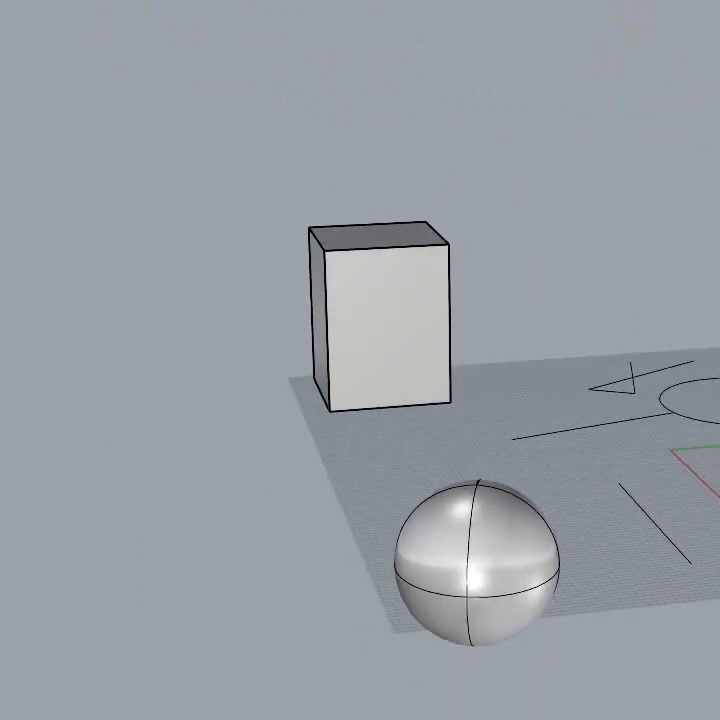
scroll(346, 145, "down", 7)
right_click_drag(338, 140, 346, 176)
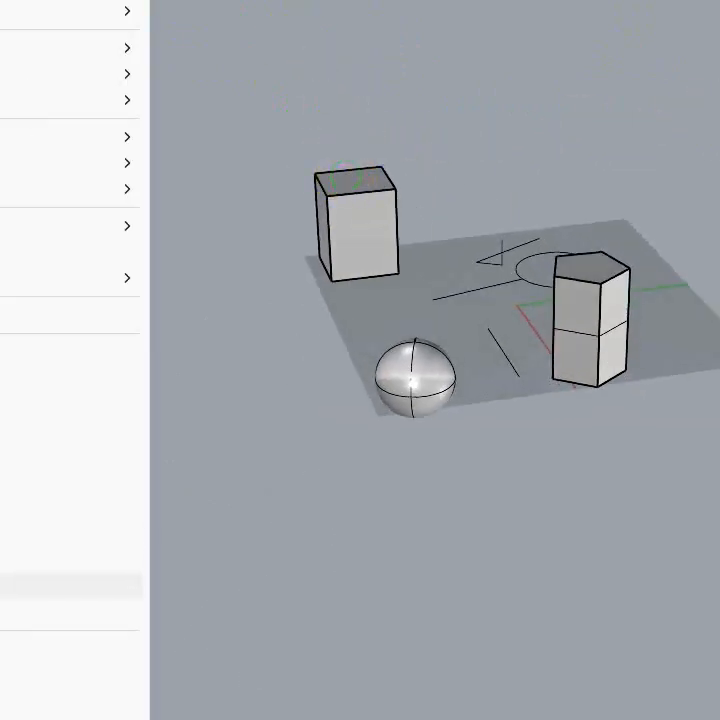
Step: Look through the available surface, solid, transform and tools commands, including planar curve extrusion and cage editing
left_click(604, 592)
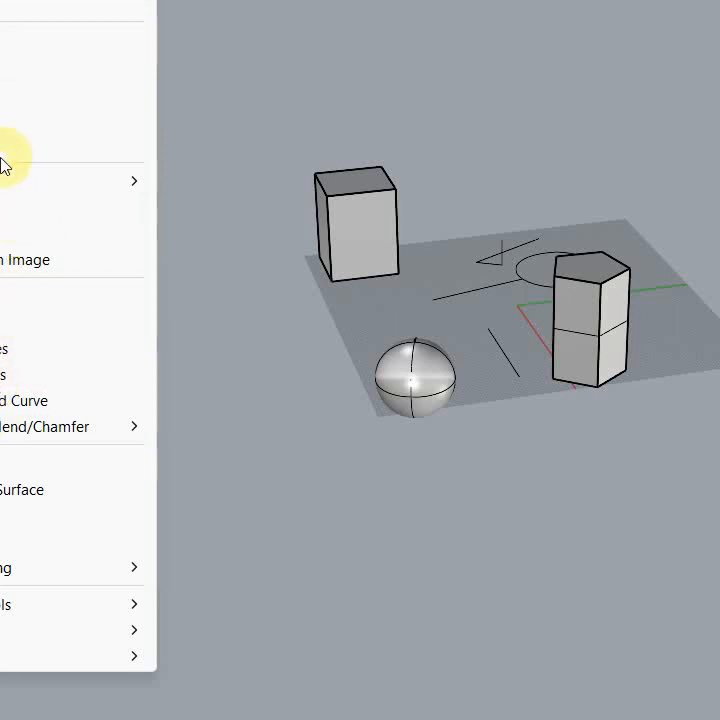
left_click(386, 92)
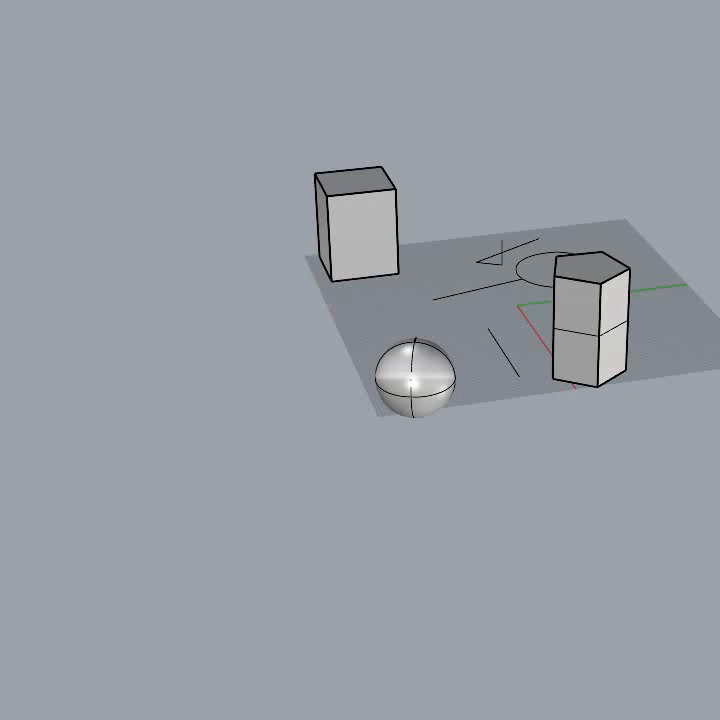
left_click(20, 0)
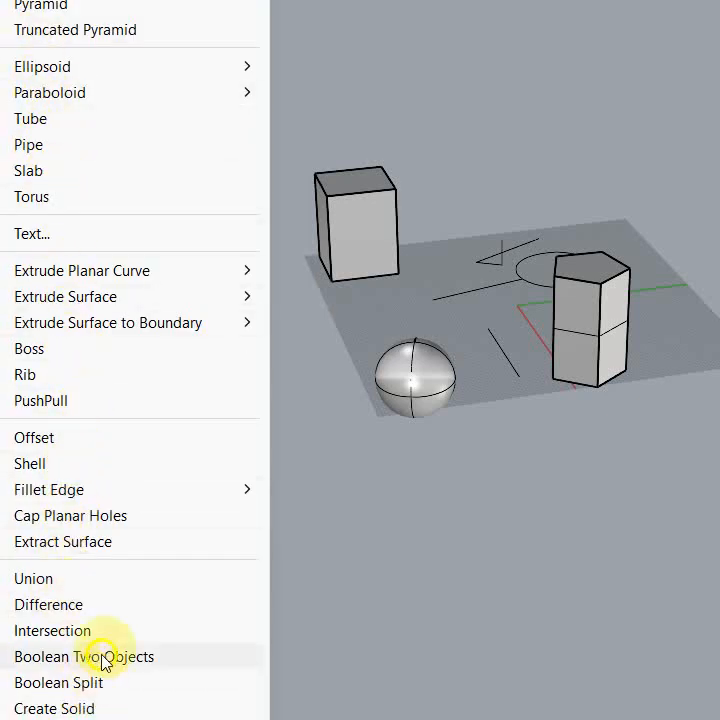
mouse_move(120, 278)
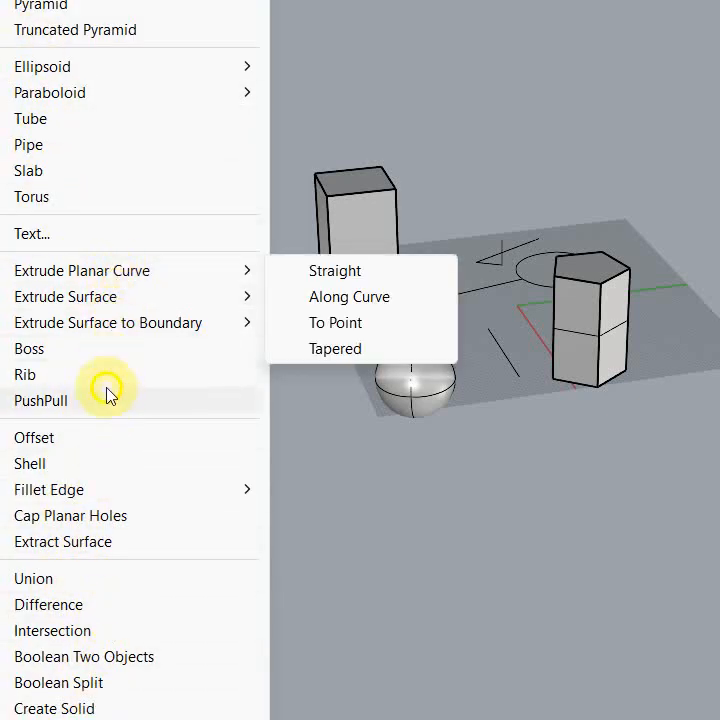
mouse_move(73, 719)
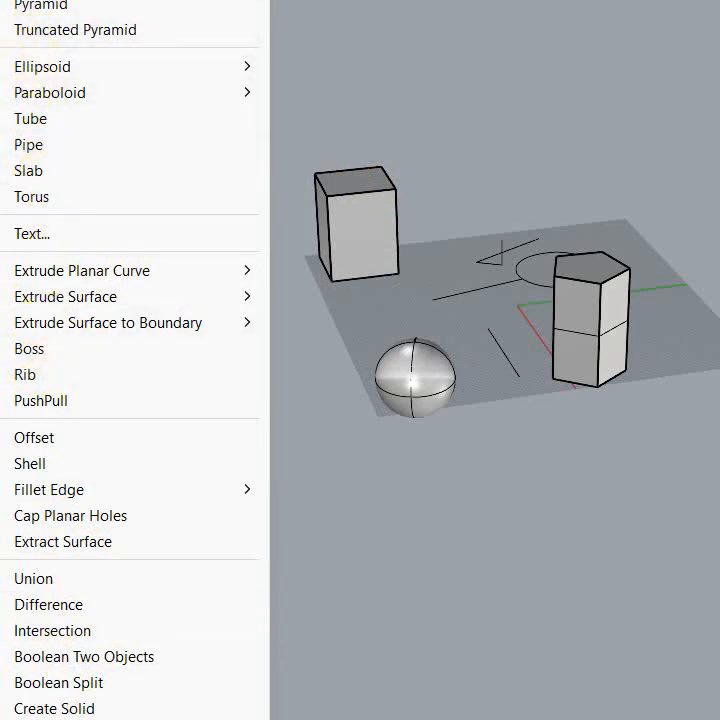
mouse_move(48, 2)
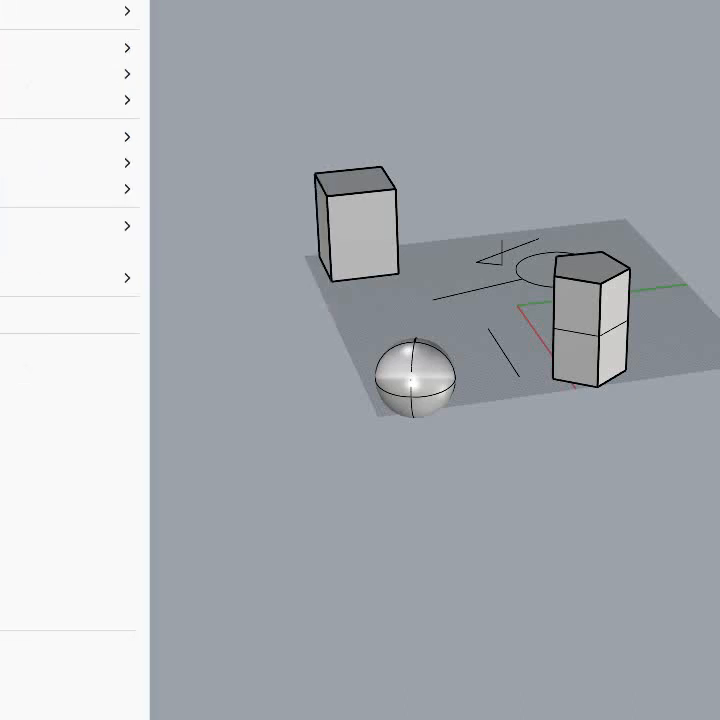
left_click(535, 140)
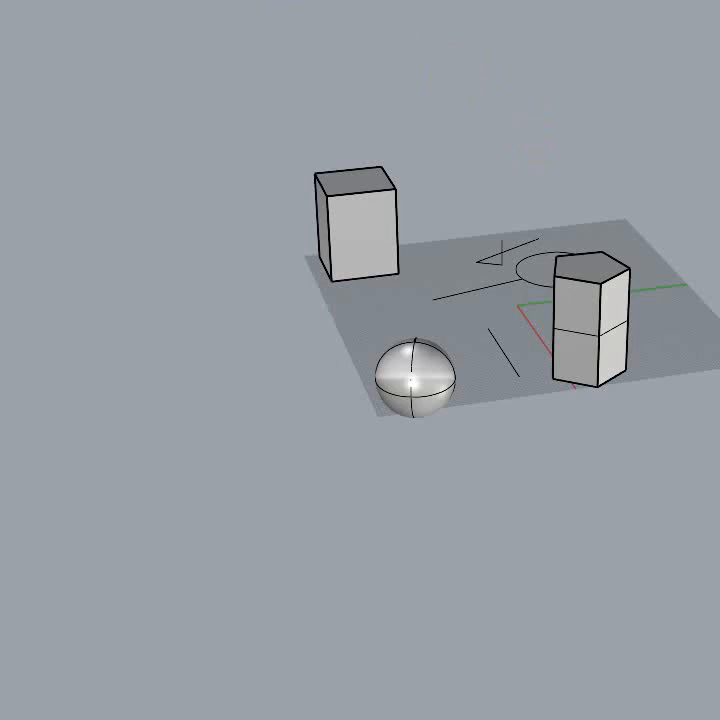
left_click(250, 1)
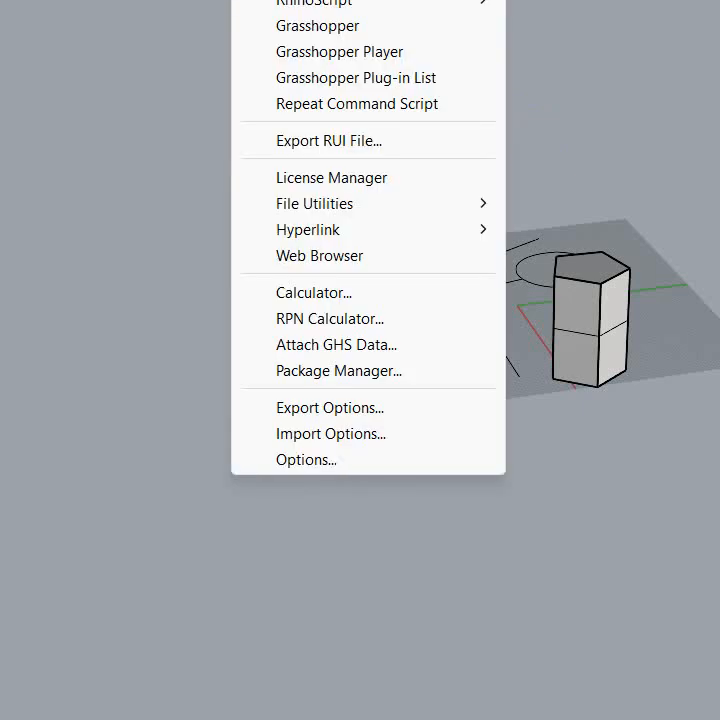
key("Escape")
left_click(180, 1)
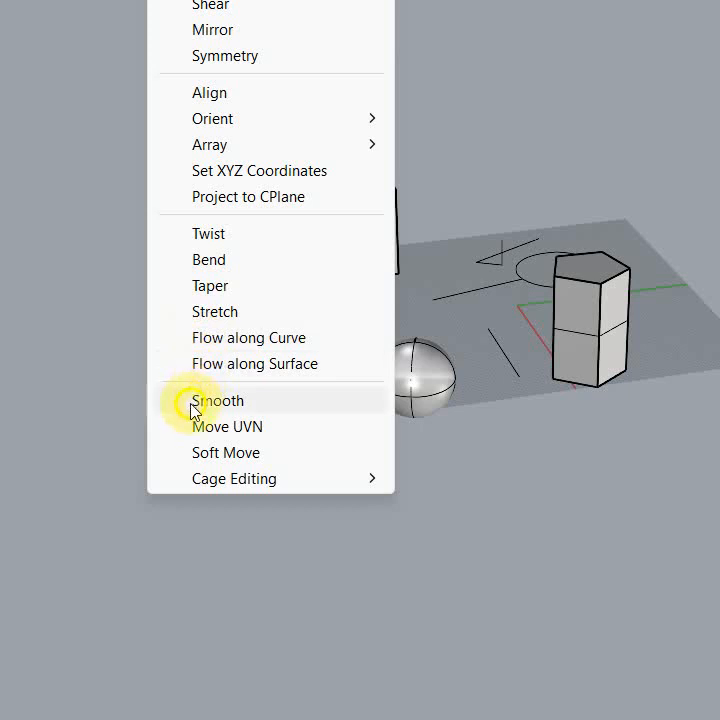
mouse_move(201, 487)
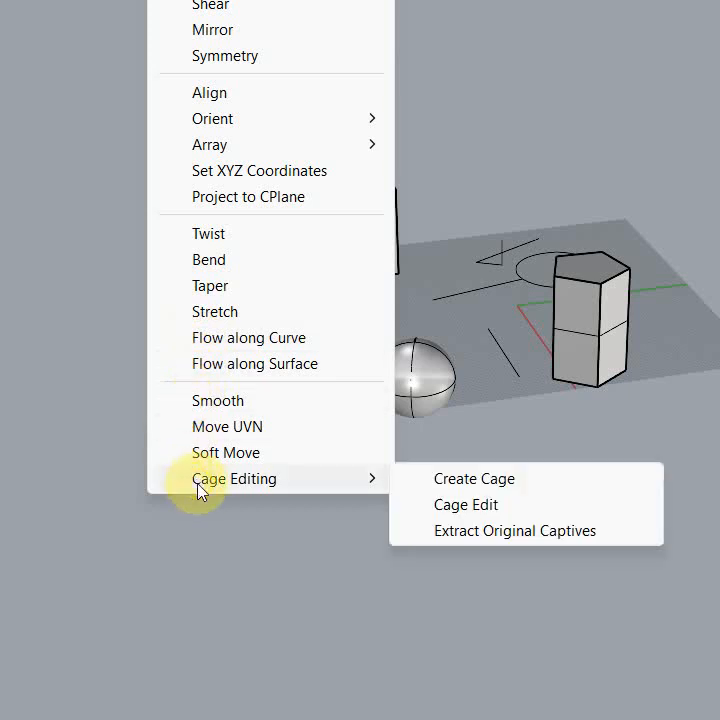
mouse_move(252, 0)
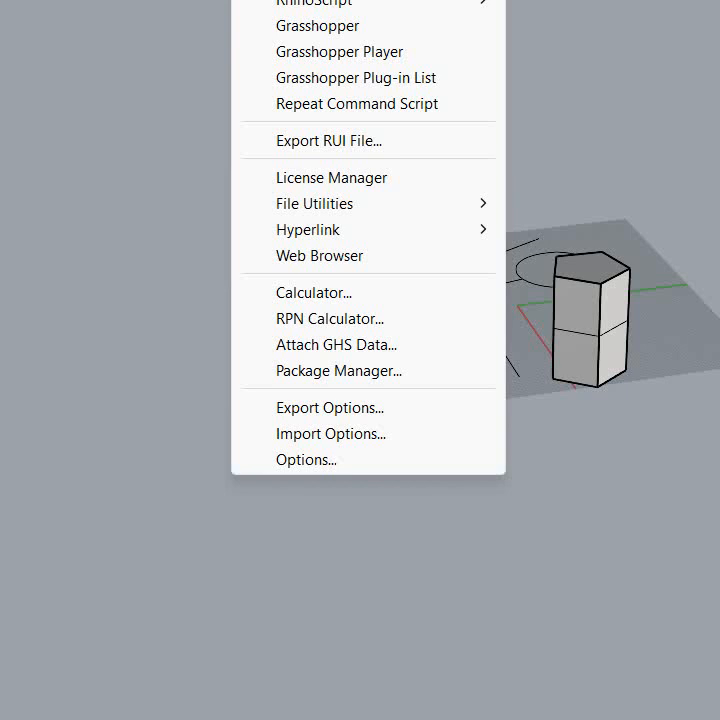
mouse_move(312, 0)
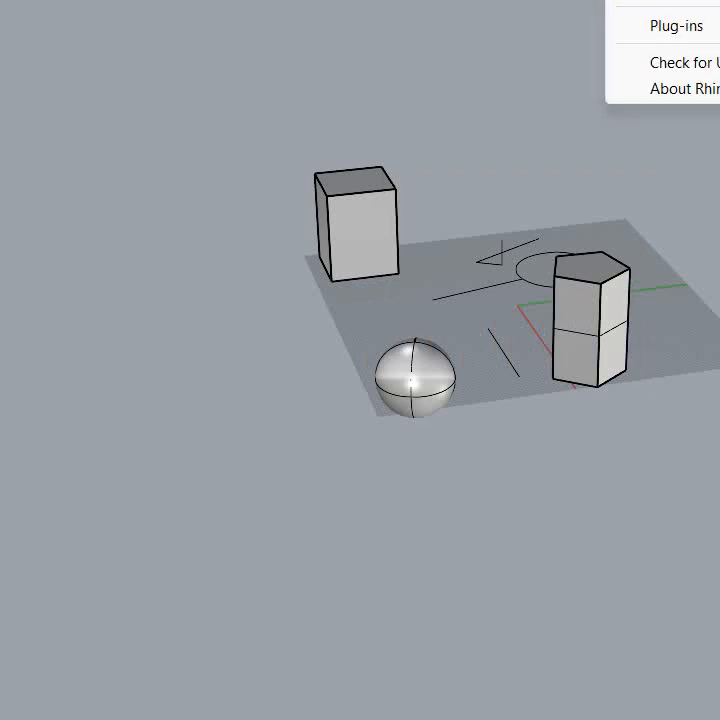
left_click(313, 92)
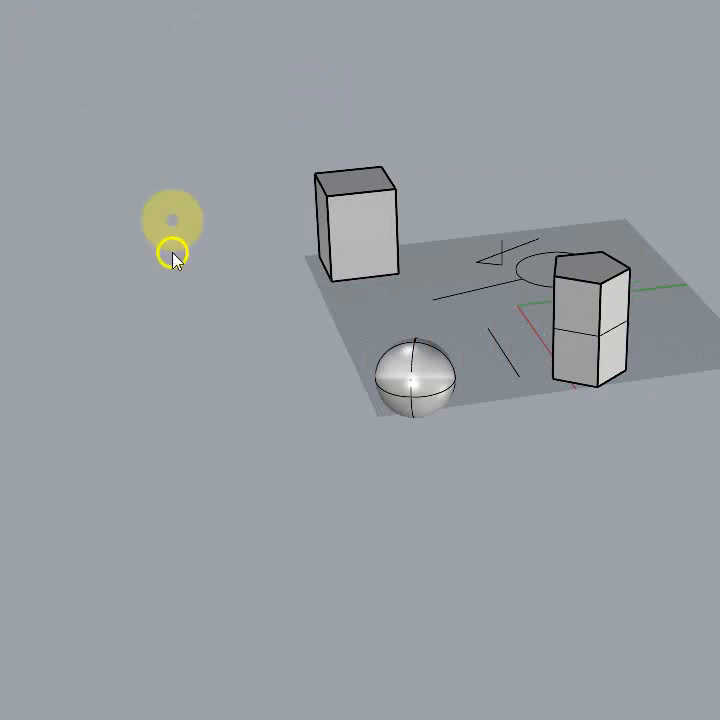
Step: Select all curves and solids in the scene, including the box, sphere and pentagonal prism, and delete them
right_click_drag(172, 252, 196, 272)
right_click_drag(218, 188, 230, 241)
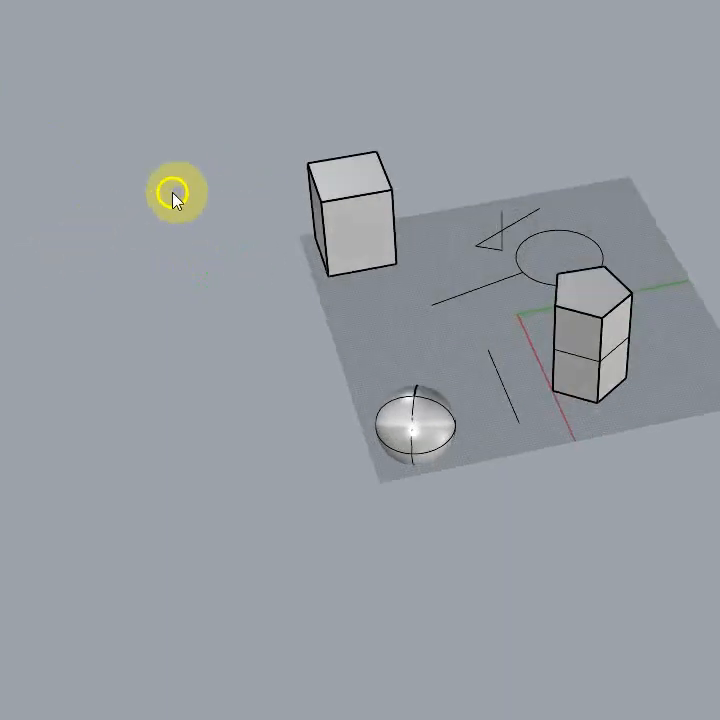
left_click_drag(222, 110, 719, 548)
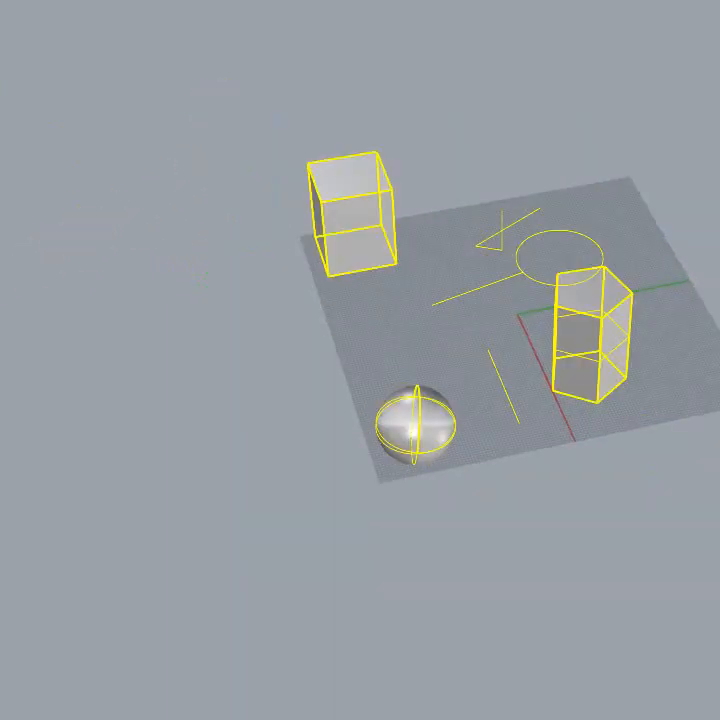
key("Delete")
right_click_drag(719, 600, 257, 611)
scroll(600, 250, "up", 4)
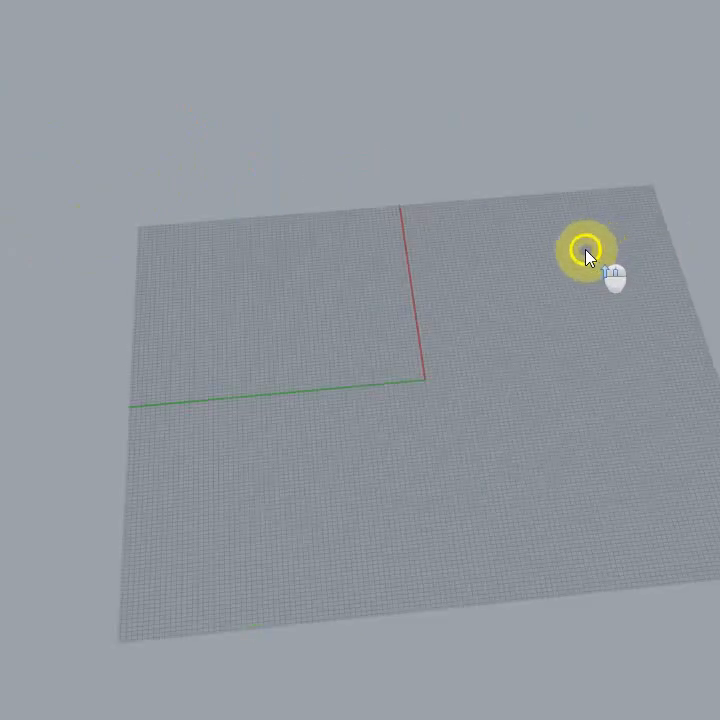
right_click_drag(330, 210, 427, 140)
scroll(463, 161, "up", 3)
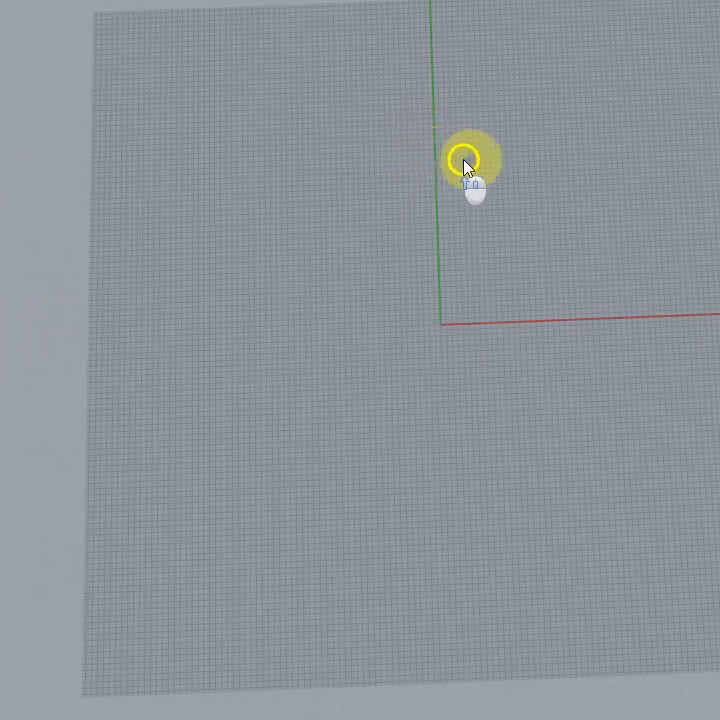
scroll(556, 334, "up", 2)
scroll(430, 385, "down", 5)
scroll(428, 380, "down", 2)
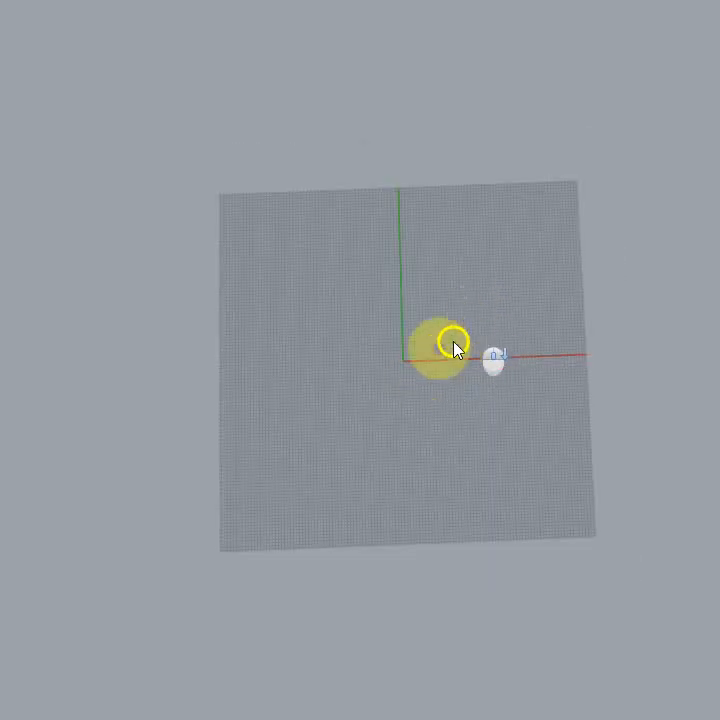
scroll(426, 368, "up", 10)
right_click_drag(410, 222, 404, 291)
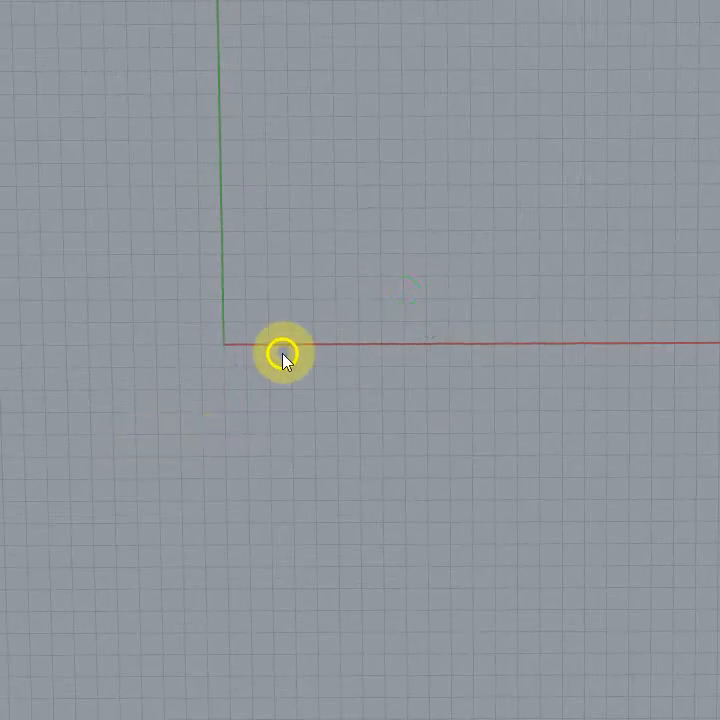
Step: Draw a square curve from the origin, spanning two by two major grid cells along the positive X and Y axes
scroll(291, 355, "down", 8)
right_click_drag(349, 397, 329, 389)
scroll(297, 326, "up", 5)
right_click_drag(304, 301, 299, 281)
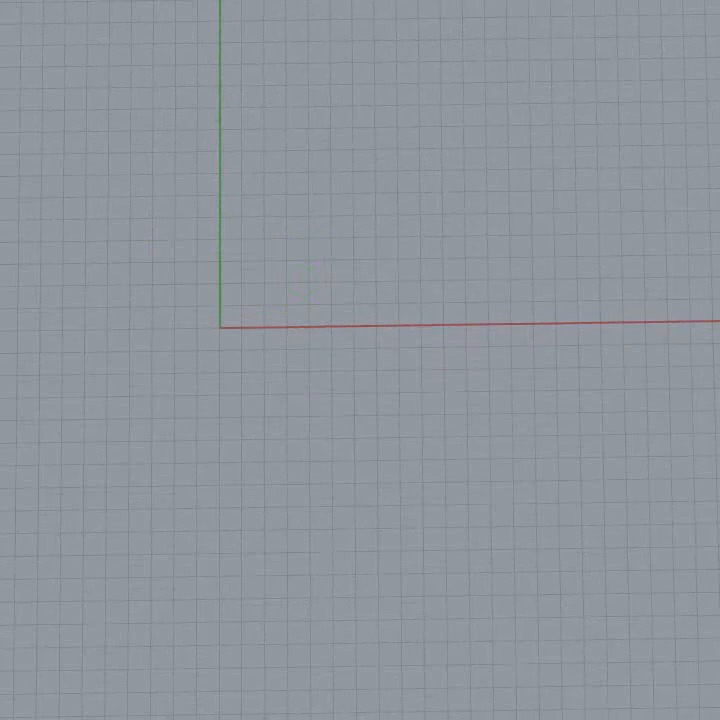
scroll(64, 258, "up", 7)
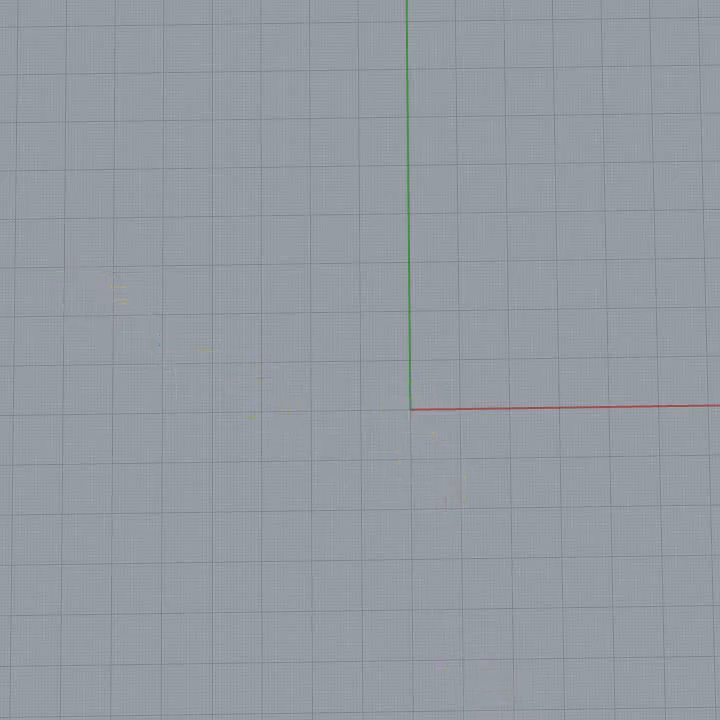
scroll(434, 297, "up", 15)
scroll(317, 273, "down", 14)
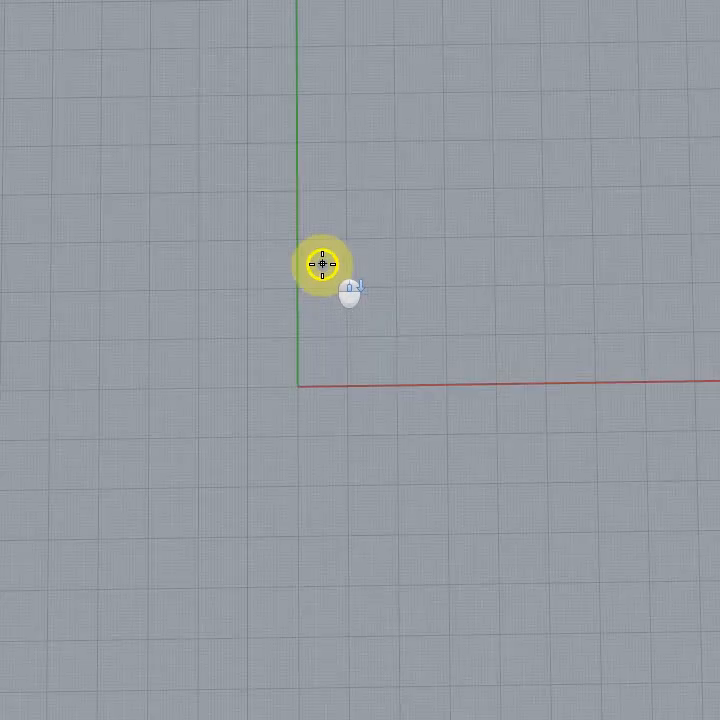
scroll(328, 390, "up", 5)
scroll(314, 426, "up", 5)
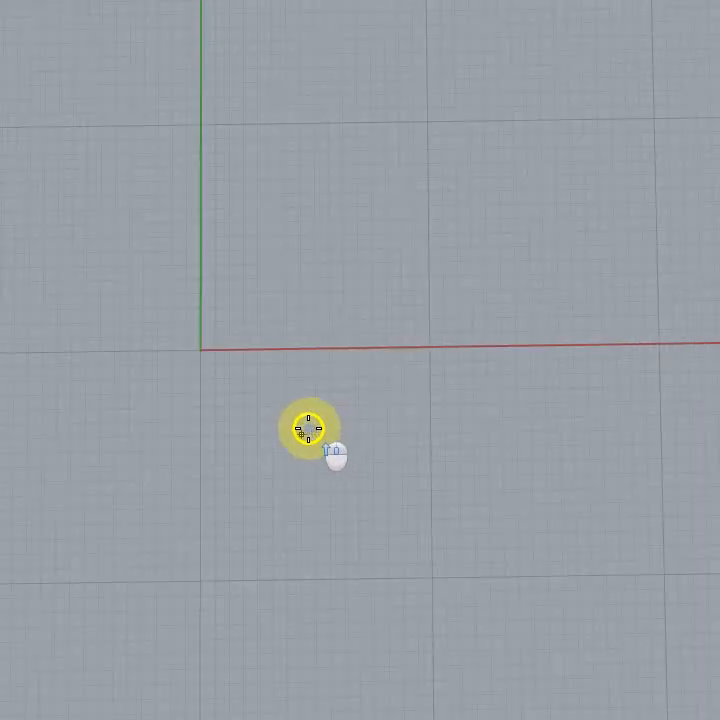
left_click(200, 350)
scroll(390, 217, "down", 8)
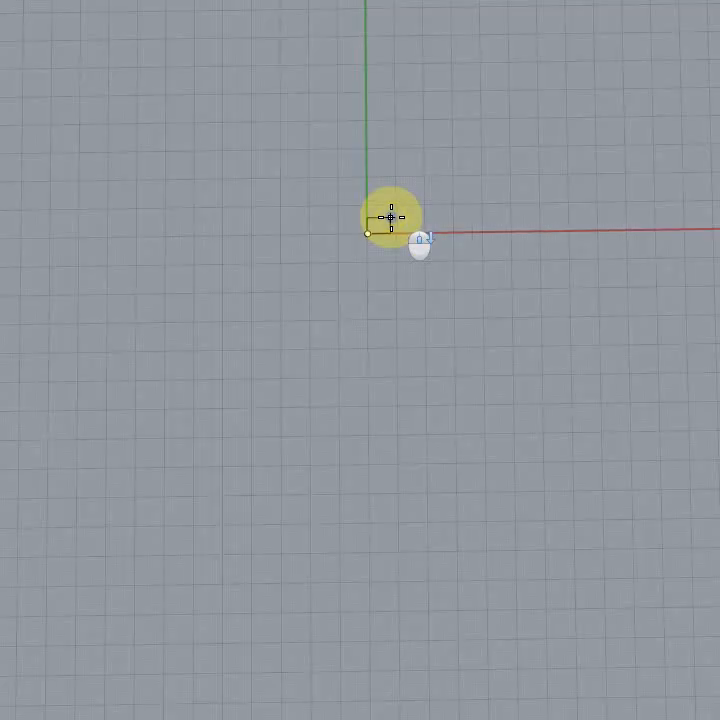
scroll(421, 198, "up", 8)
scroll(423, 214, "down", 6)
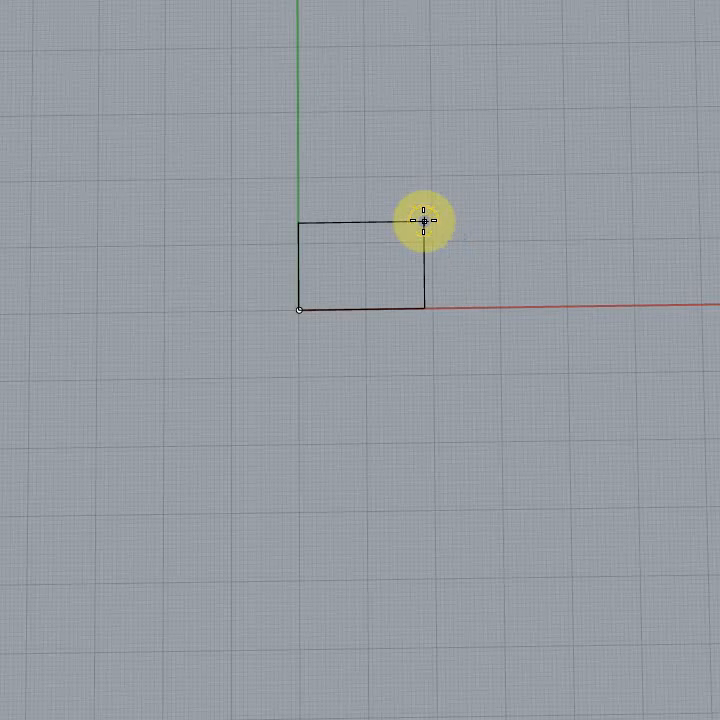
scroll(424, 220, "up", 4)
scroll(445, 160, "up", 3)
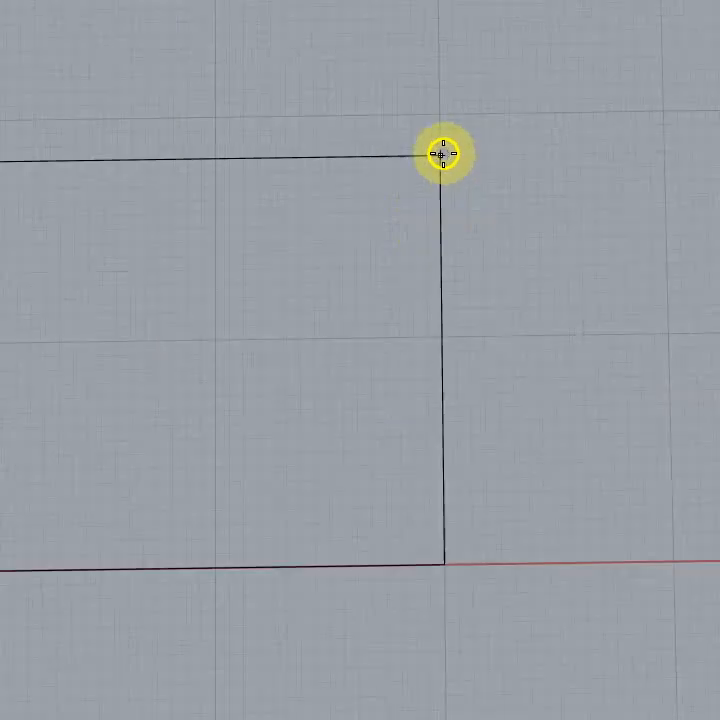
scroll(442, 153, "up", 3)
left_click(435, 79)
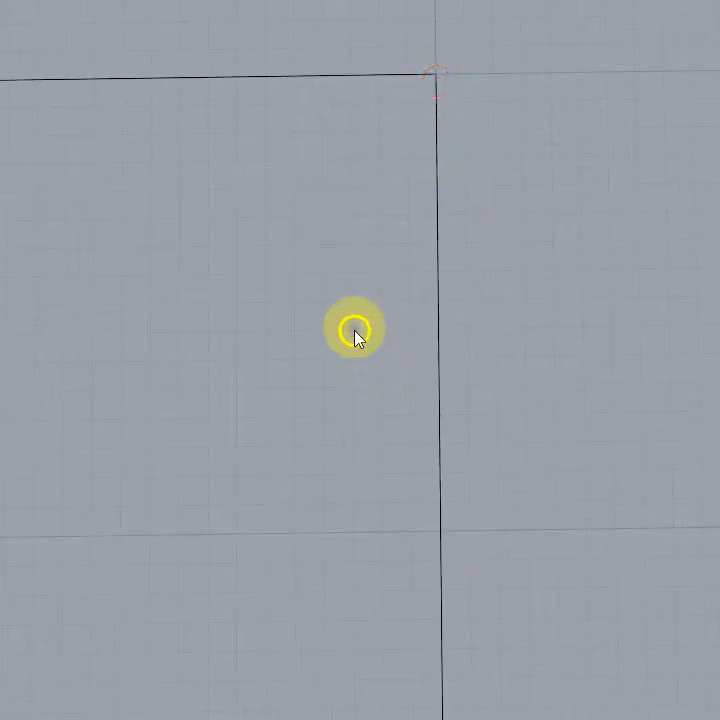
Step: Switch from the perspective view to a full-size Top view and frame the square at the origin
scroll(356, 325, "down", 5)
mouse_move(500, 431)
right_mouse_down()
mouse_move(444, 360)
mouse_move(497, 450)
right_mouse_up()
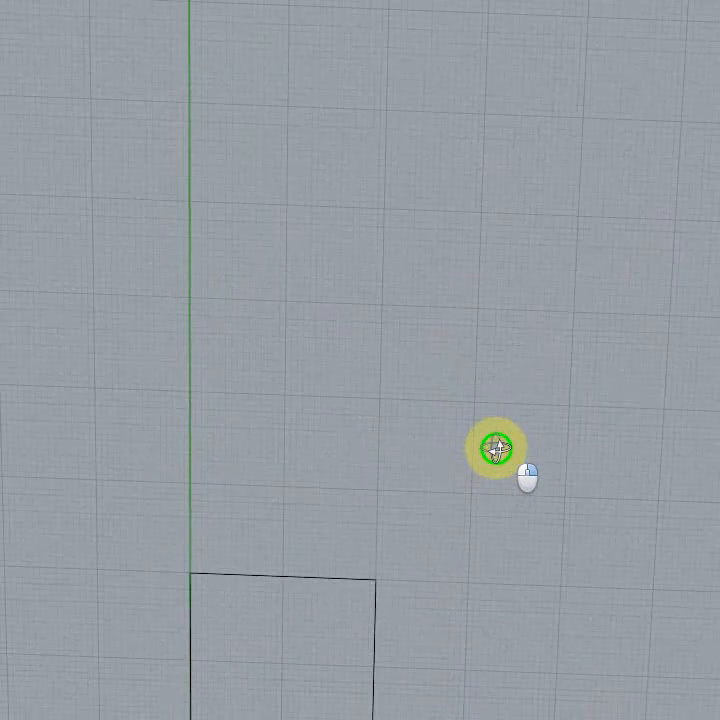
double_click(2, 12)
double_click(2, 12)
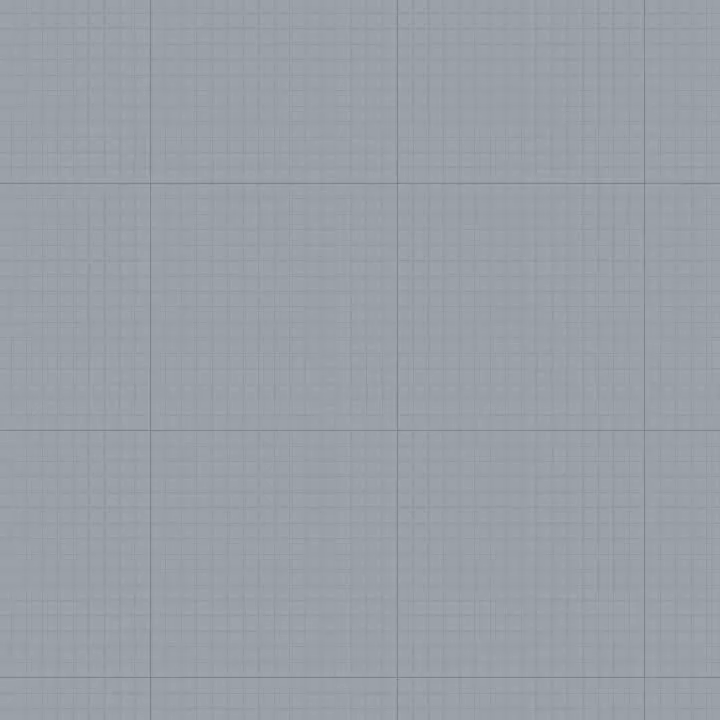
scroll(363, 233, "down", 15)
scroll(365, 248, "down", 3)
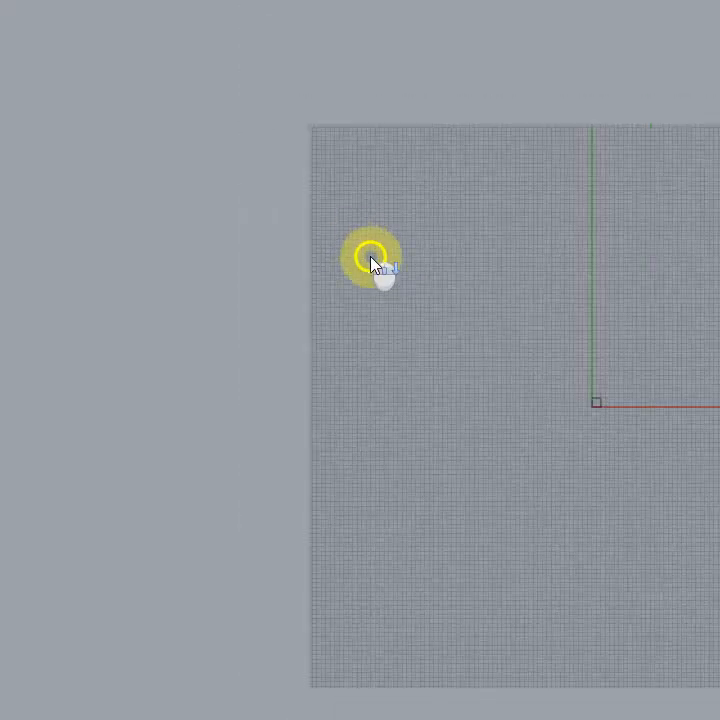
right_click_drag(639, 386, 399, 270)
scroll(395, 280, "up", 5)
scroll(350, 286, "up", 5)
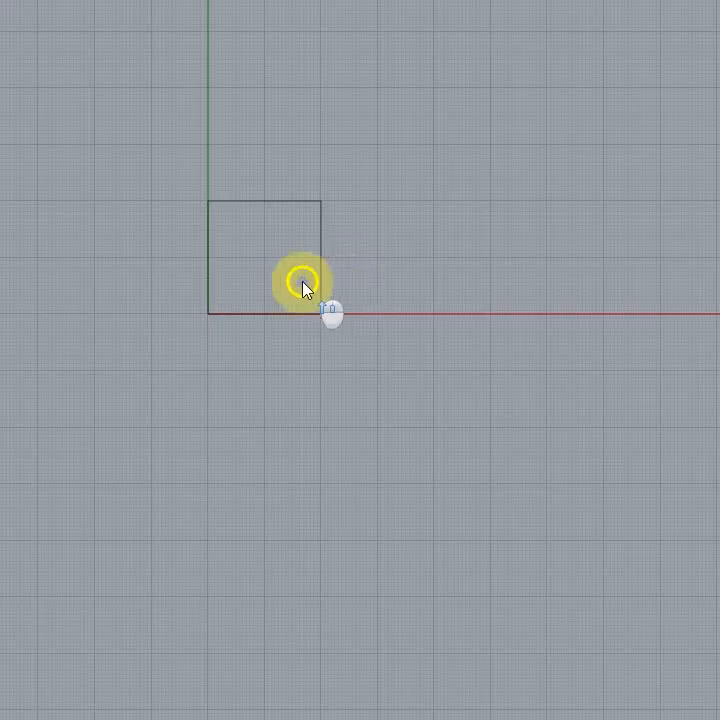
scroll(368, 374, "up", 4)
right_click_drag(463, 243, 542, 326)
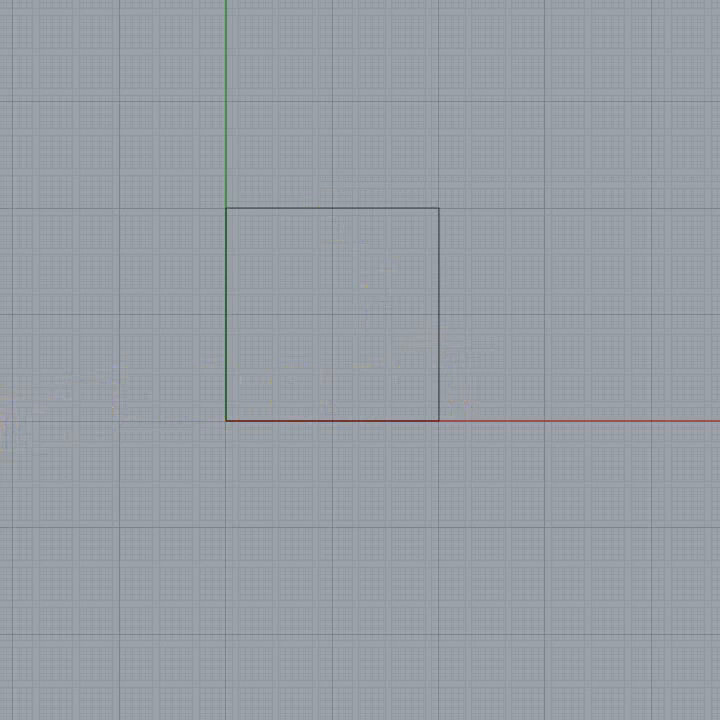
Step: Draw a circle inscribed in the square, centred on the square's middle with its radius reaching an edge midpoint
left_click(437, 314)
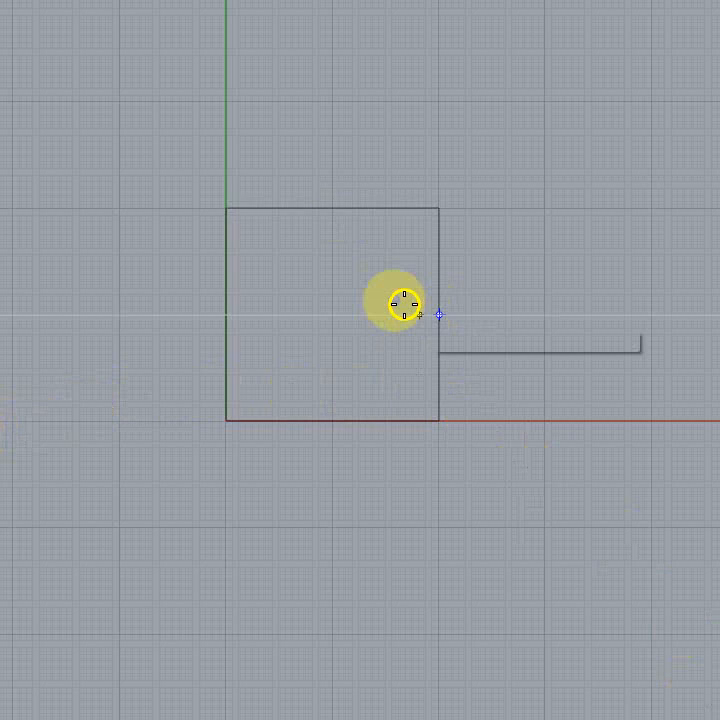
left_click(319, 219)
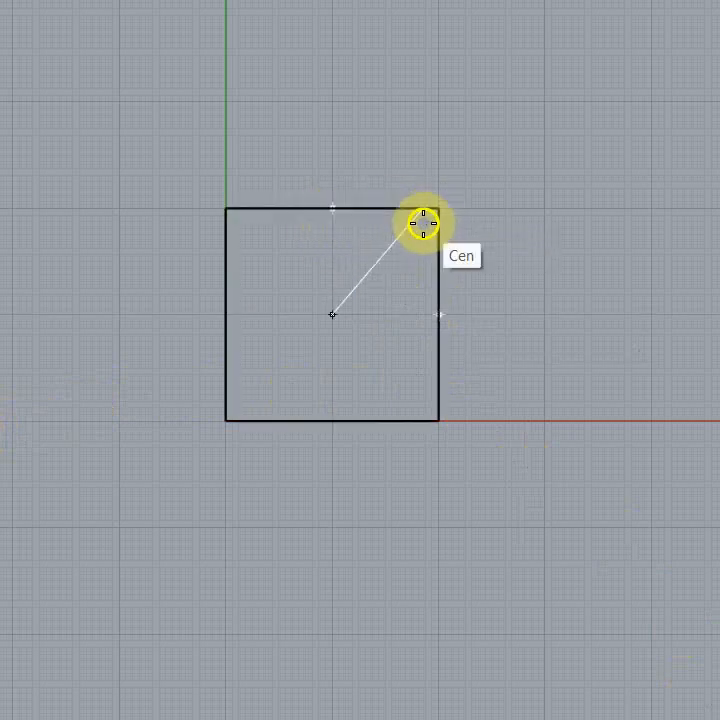
left_click(422, 222)
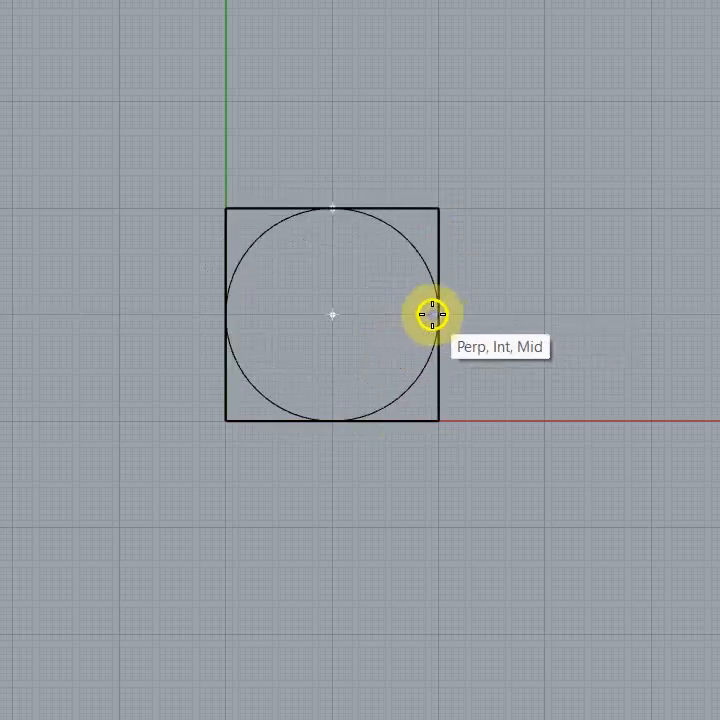
left_click(434, 314)
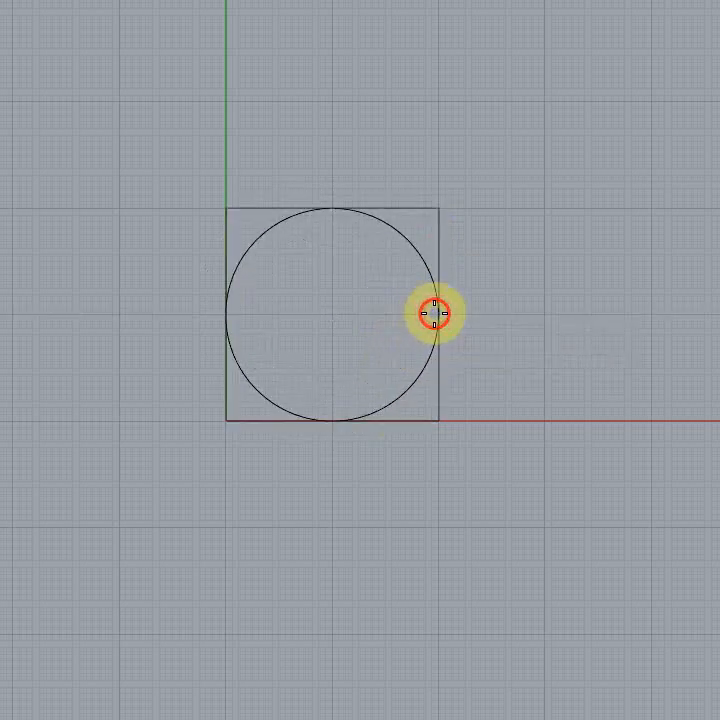
Step: Change the display colour of the square around the circle to red and deselect it
right_click_drag(587, 334, 464, 376)
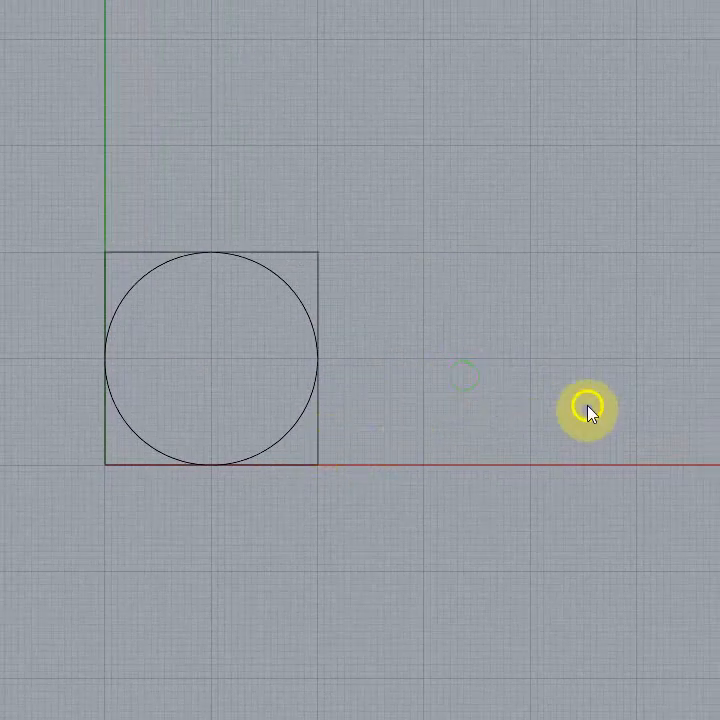
scroll(575, 386, "down", 2)
scroll(539, 382, "up", 4)
right_click_drag(511, 347, 563, 318)
mouse_move(26, 585)
right_mouse_down()
mouse_move(42, 590)
mouse_move(38, 585)
right_mouse_up()
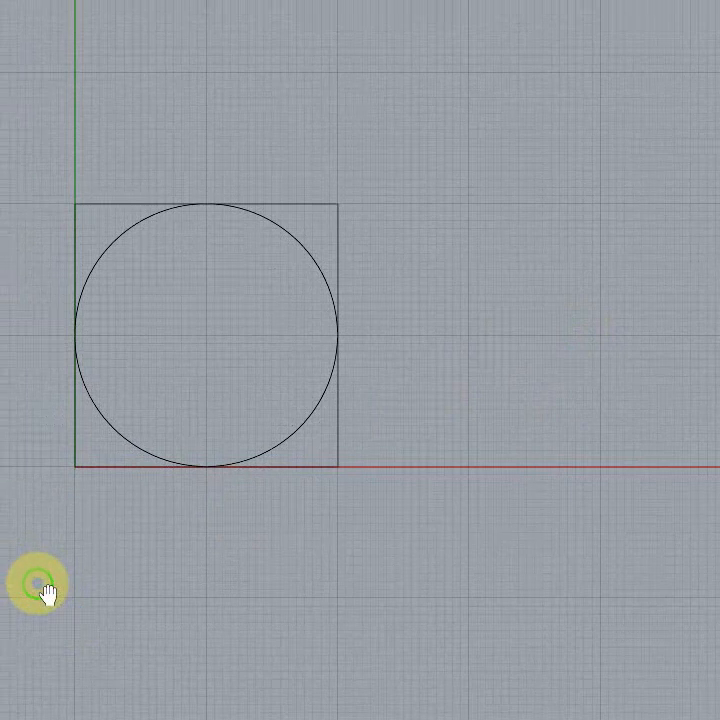
right_click_drag(0, 349, 0, 390)
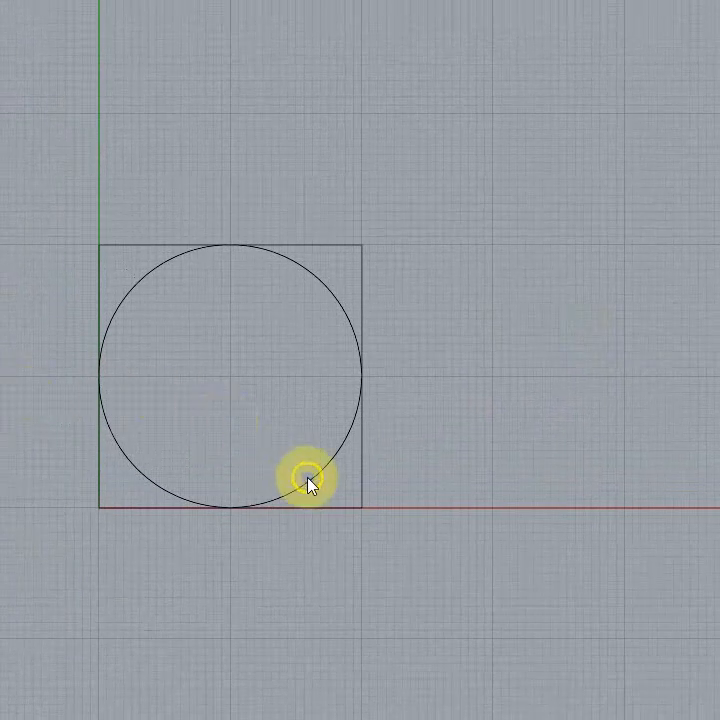
left_click(329, 511)
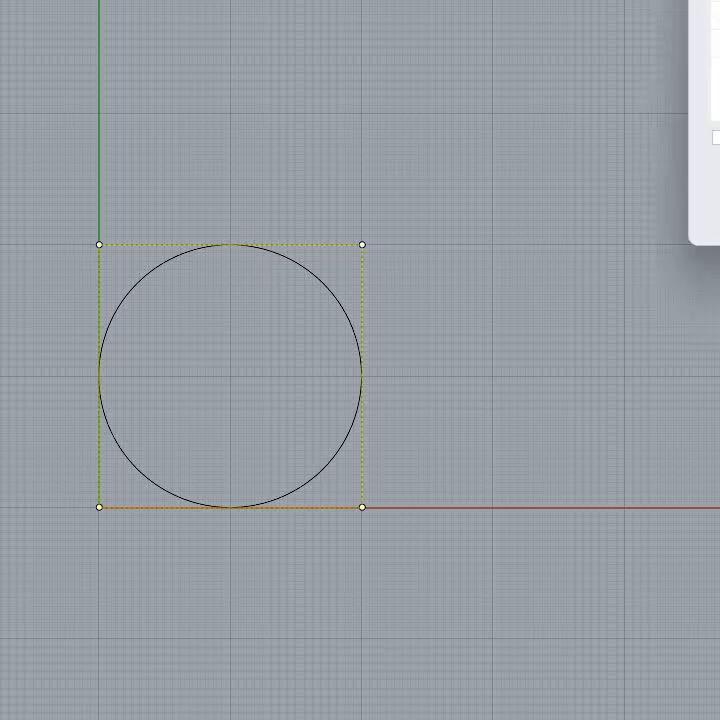
key("Return")
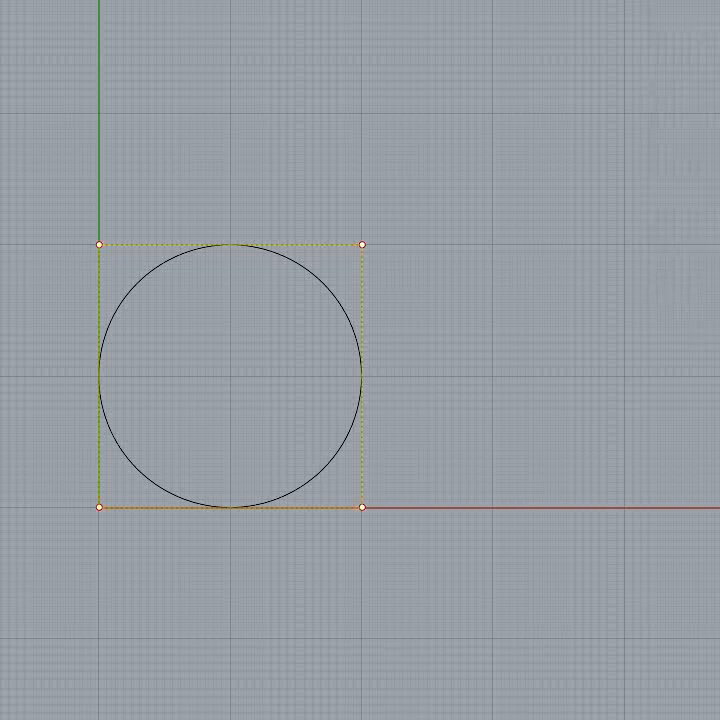
key("Escape")
Step: Hide the red square and show it again around the circle
scroll(205, 340, "up", 6)
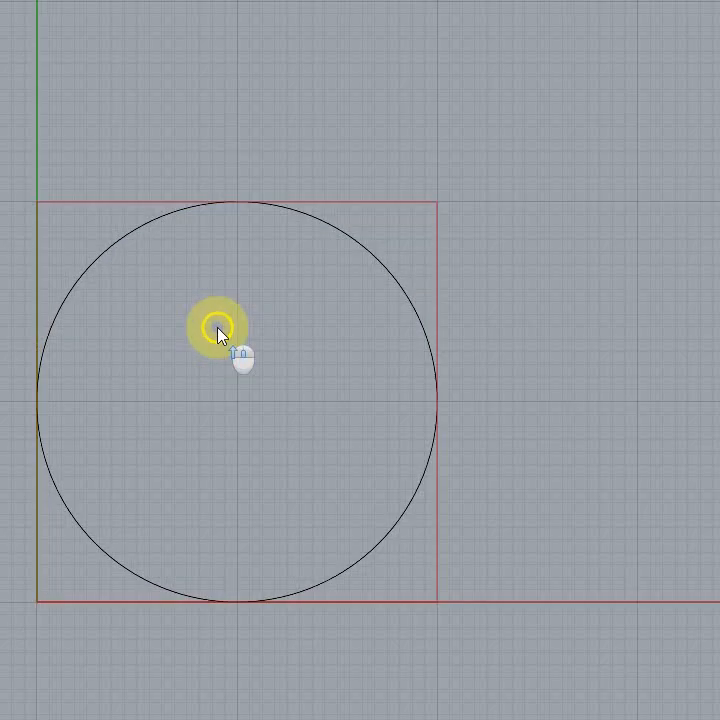
scroll(233, 335, "down", 3)
right_click_drag(476, 404, 590, 360)
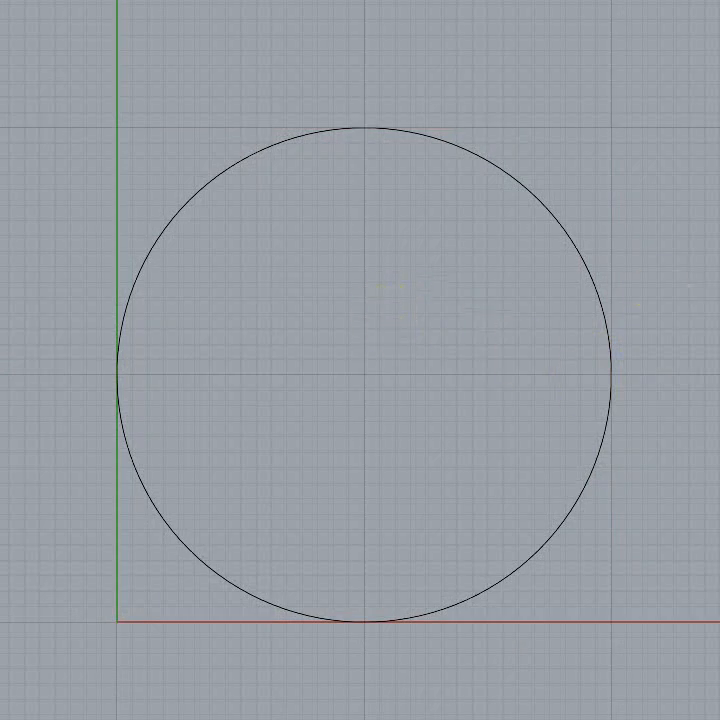
mouse_move(719, 294)
right_mouse_down()
mouse_move(719, 274)
mouse_move(711, 305)
right_mouse_up()
scroll(658, 338, "down", 2)
scroll(658, 342, "down", 2)
right_click_drag(680, 378, 439, 365)
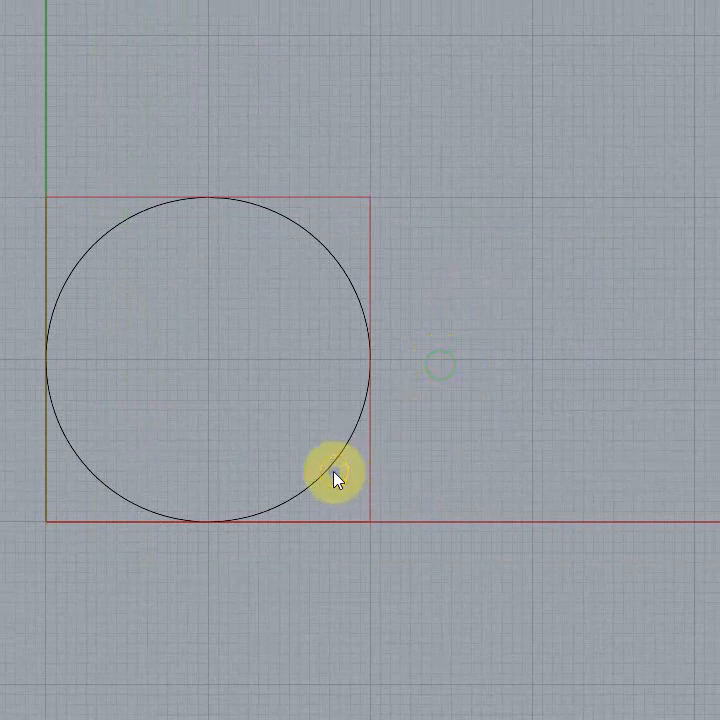
Step: Array the circle into a 12 by 12 rectangular grid, using the square's opposite corners as the unit cell, and deselect it
left_click(334, 474)
scroll(662, 538, "down", 2)
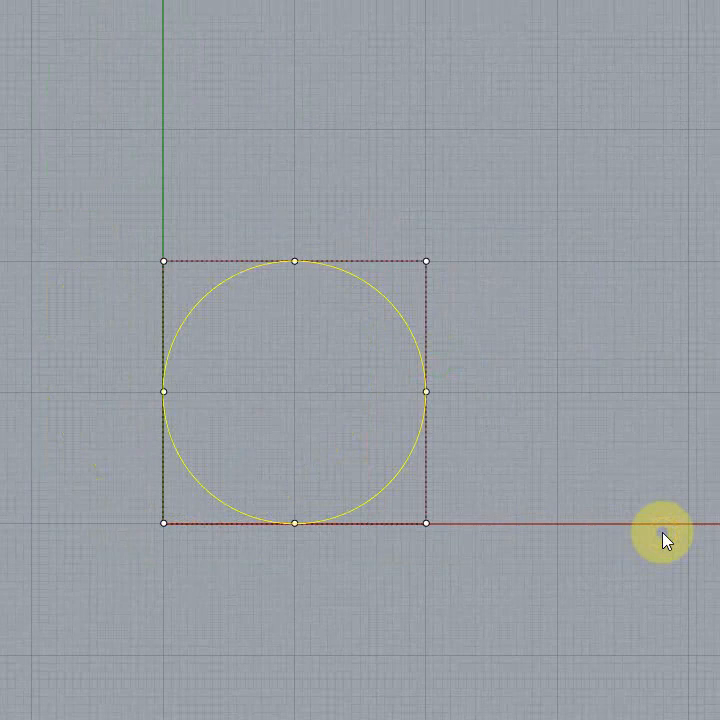
right_click_drag(663, 538, 617, 538)
scroll(604, 540, "down", 5)
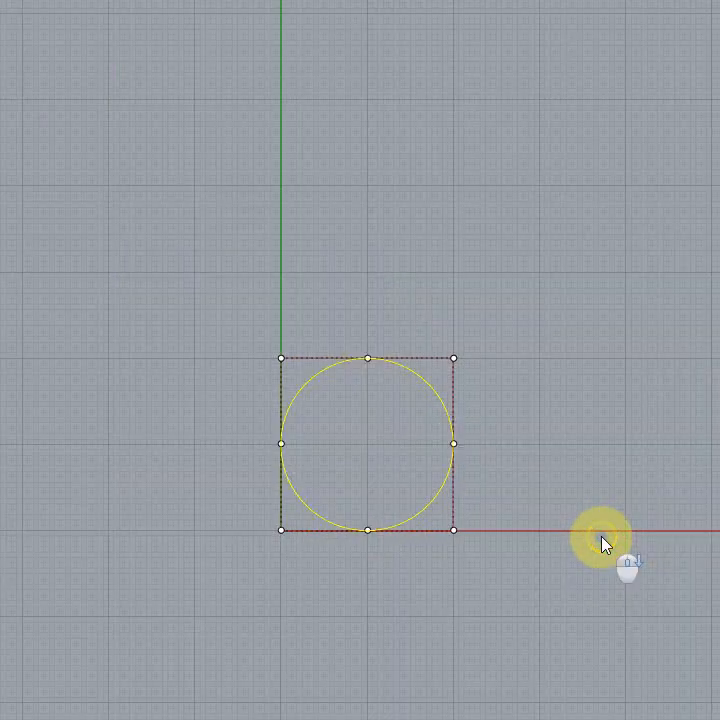
right_click_drag(718, 489, 559, 470)
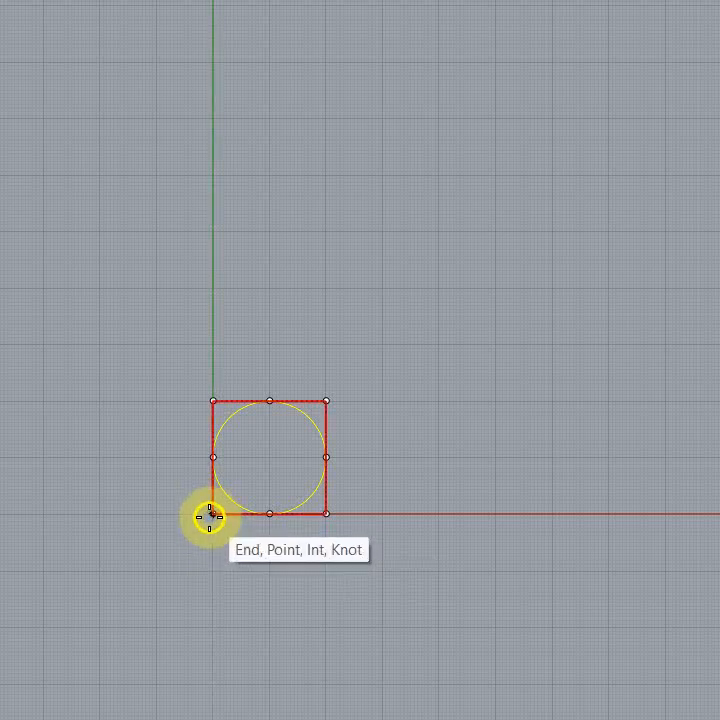
scroll(210, 520, "up", 5)
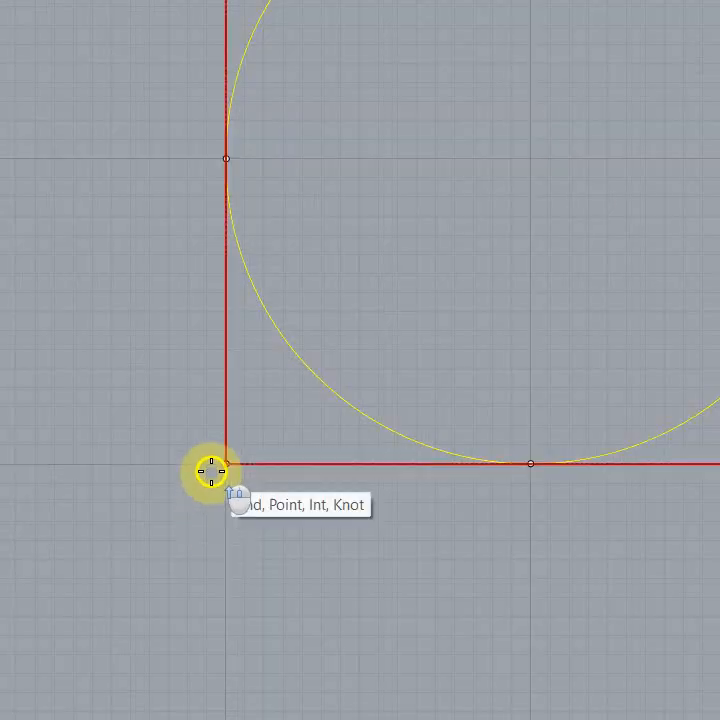
scroll(225, 464, "down", 2)
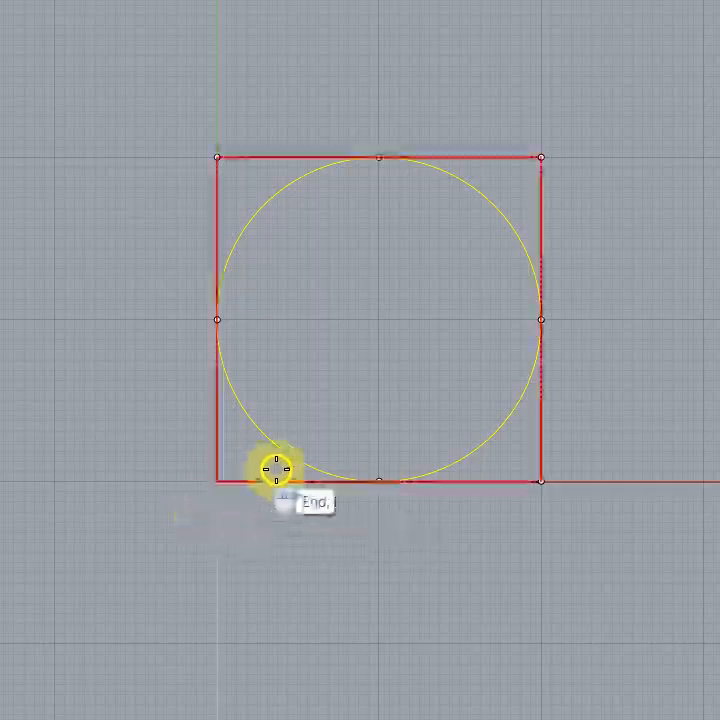
scroll(386, 418, "down", 3)
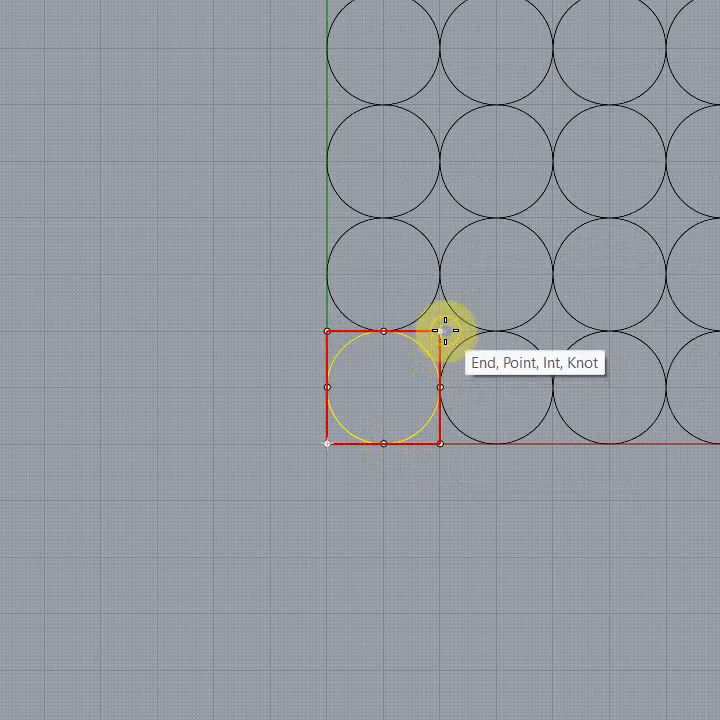
left_click(445, 329)
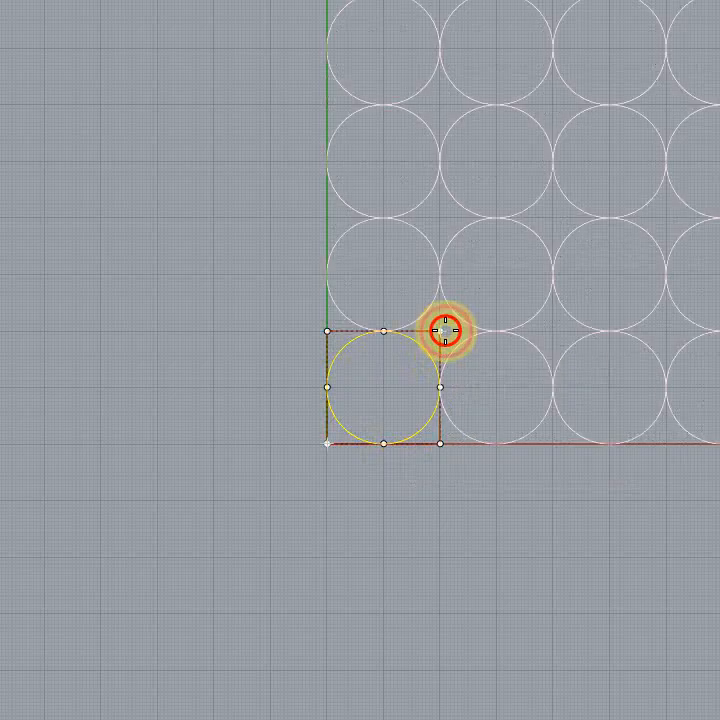
scroll(225, 520, "down", 3)
scroll(220, 494, "down", 2)
scroll(645, 410, "up", 2)
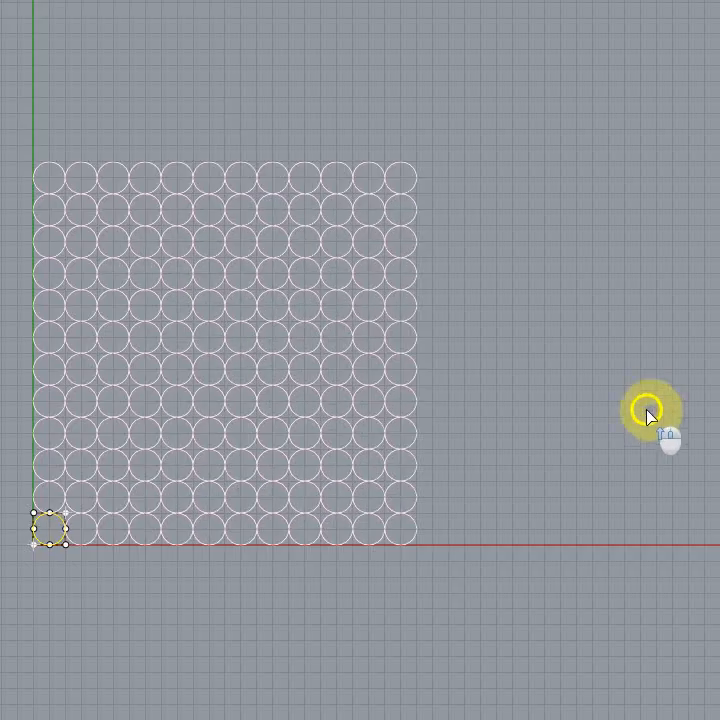
key("Return")
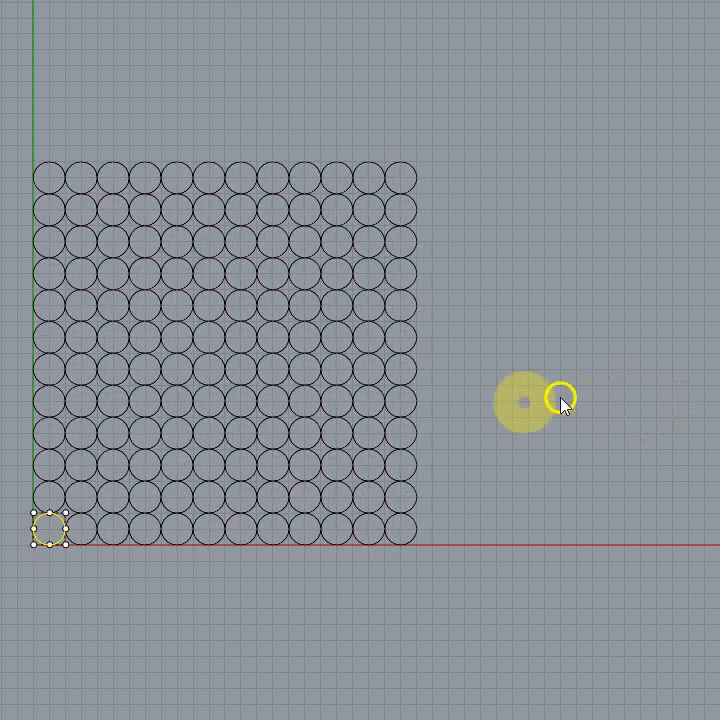
left_click(538, 616)
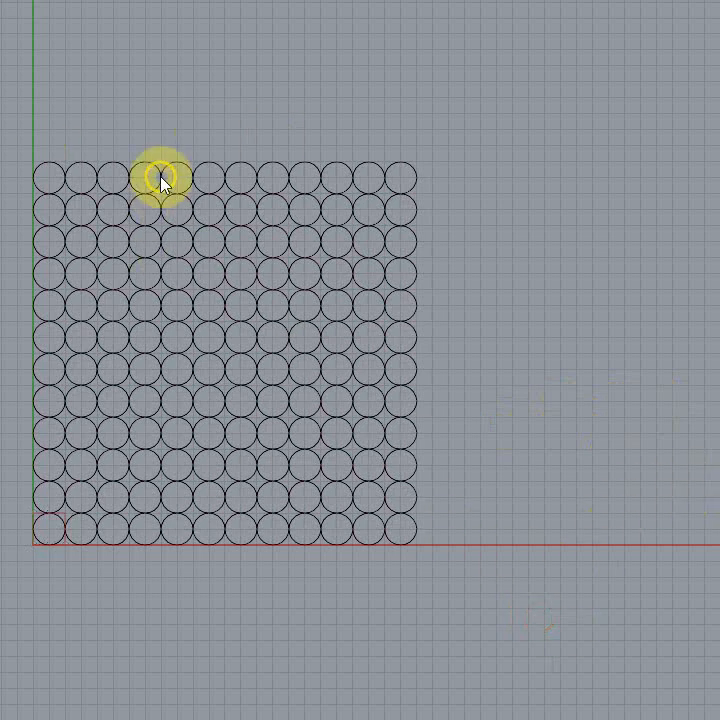
Step: Undo the rectangular array of the circle
left_click_drag(468, 562, 455, 532)
left_click_drag(428, 586, 3, 132)
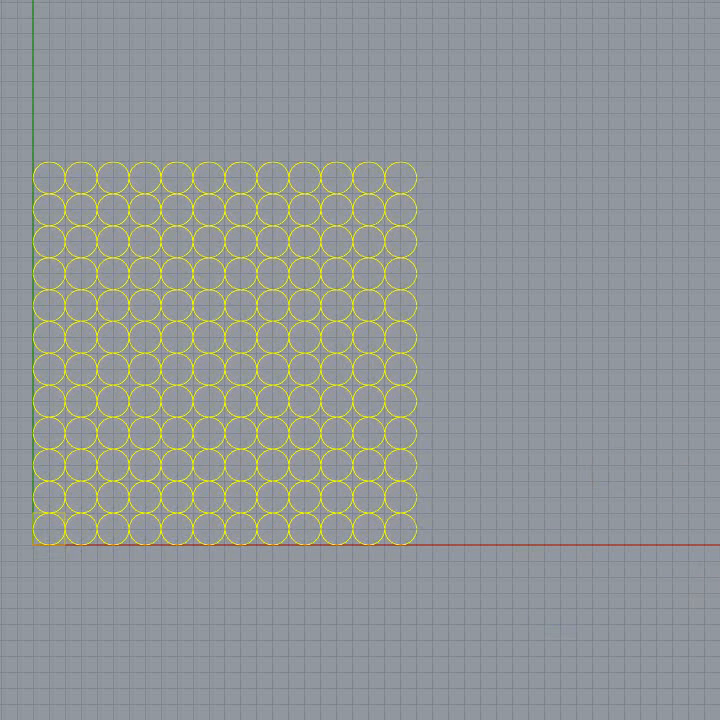
left_click(551, 402)
left_click(342, 280)
key("ctrl+z")
left_click(69, 622)
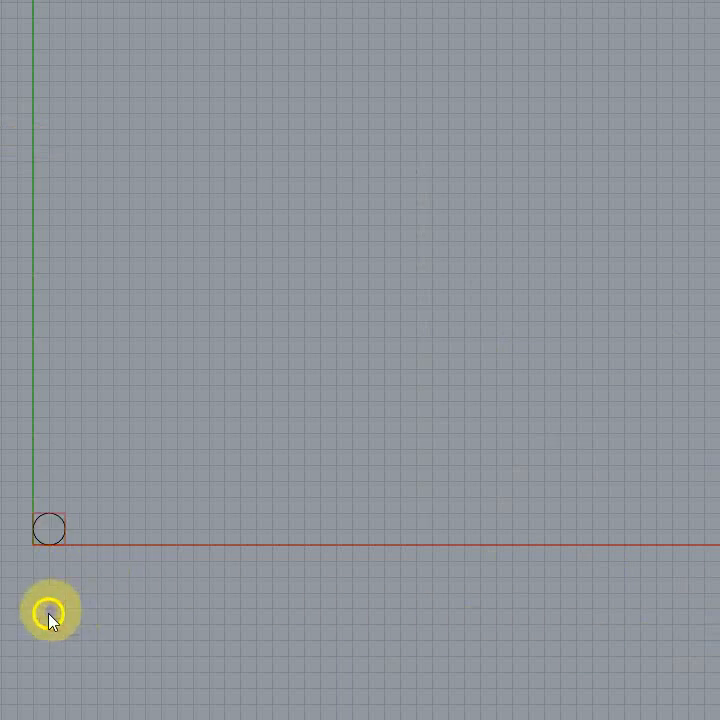
Step: Array the circle and its red square together into a rectangular grid 12 rows high, using the square's opposite corners as the unit cell
scroll(50, 615, "up", 5)
scroll(427, 479, "down", 3)
left_click(205, 547)
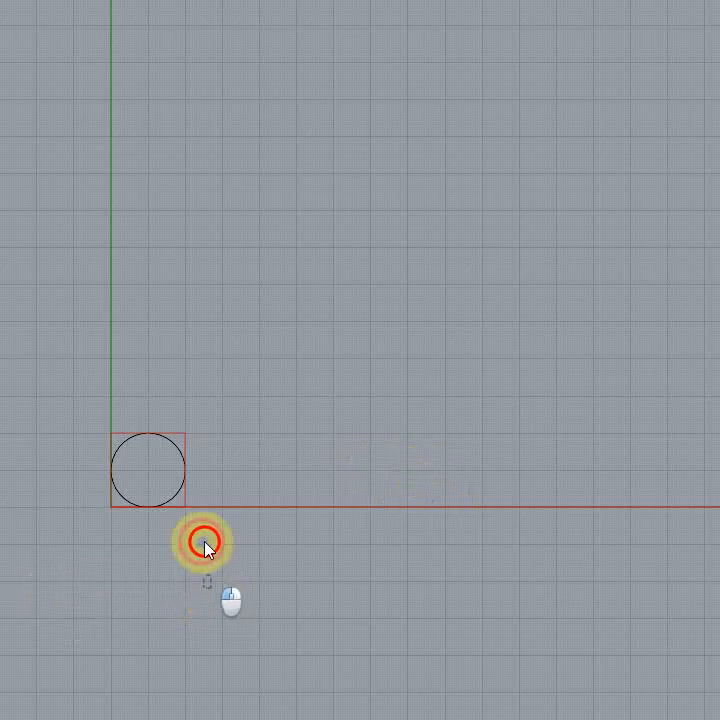
left_click_drag(209, 586, 80, 392)
scroll(70, 486, "up", 6)
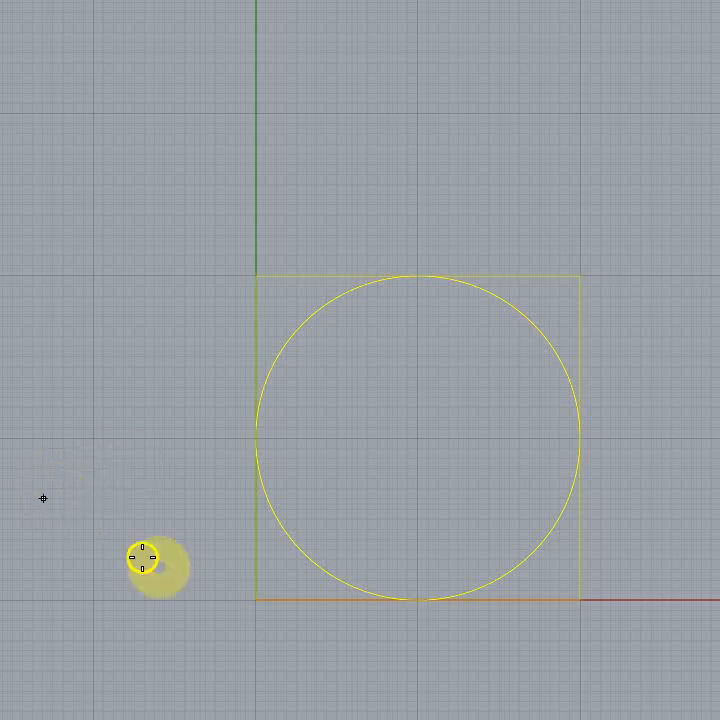
left_click(254, 601)
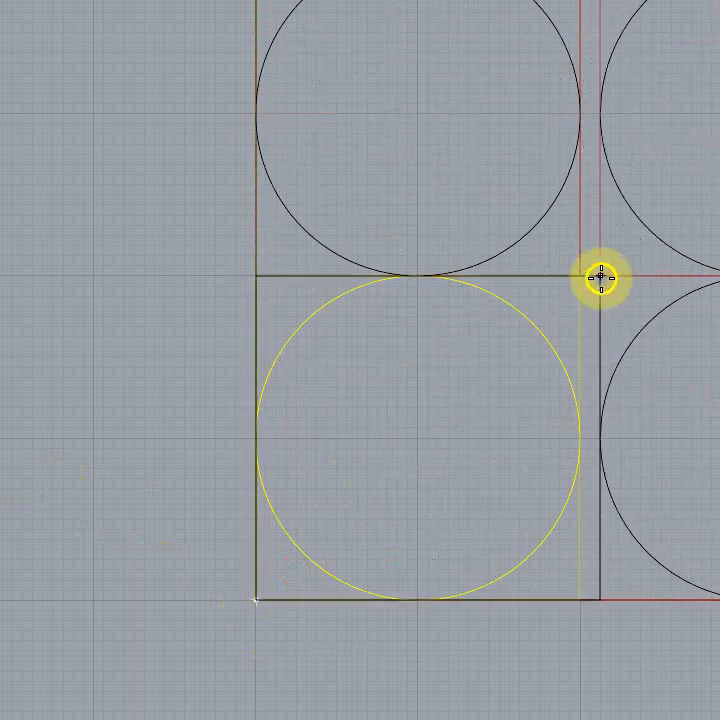
left_click(584, 279)
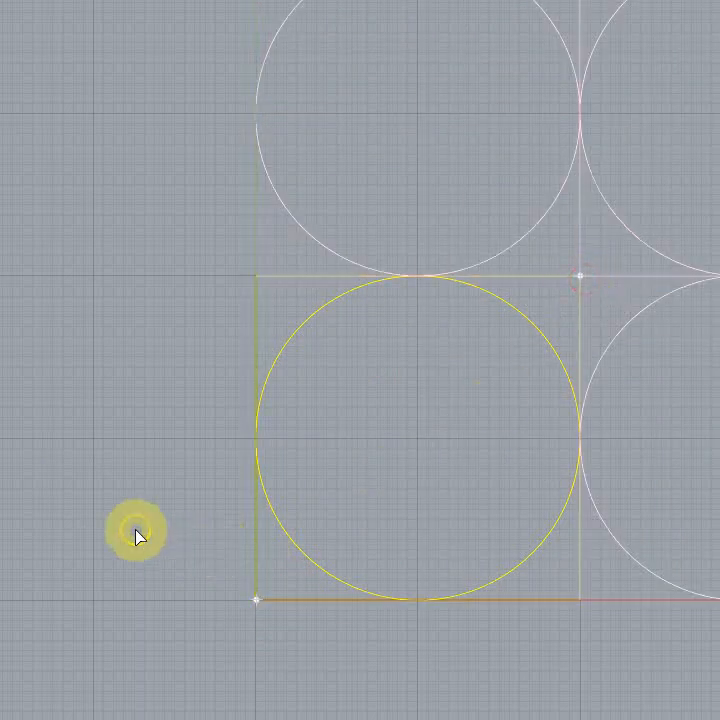
key("Return")
scroll(40, 370, "down", 2)
scroll(5, 425, "down", 6)
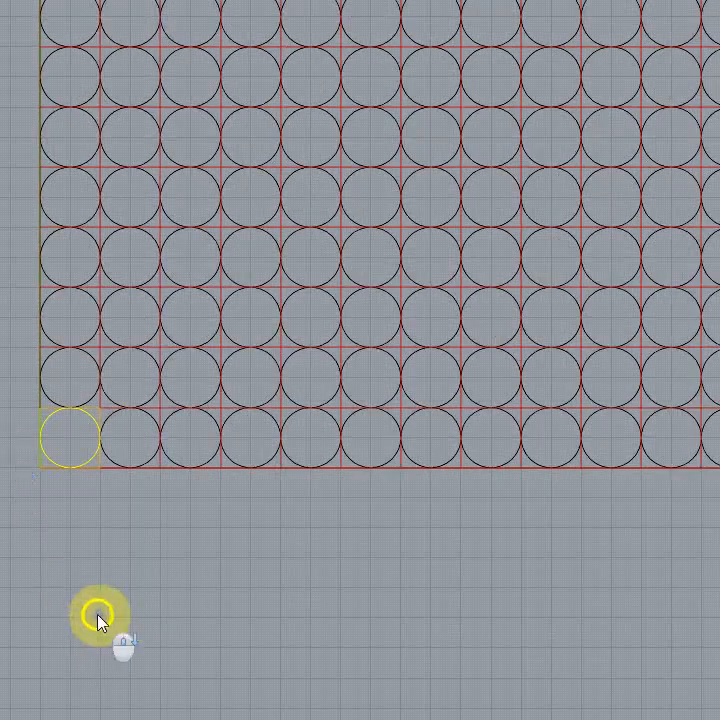
scroll(431, 169, "up", 4)
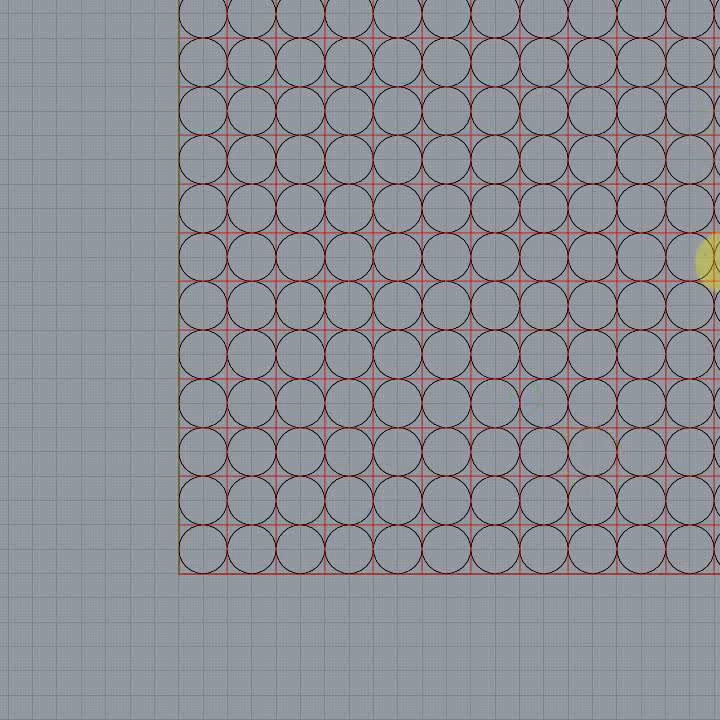
Step: Clear the red squares from the grid to leave only circles, and undo back to the original circle and square
scroll(646, 257, "up", 5)
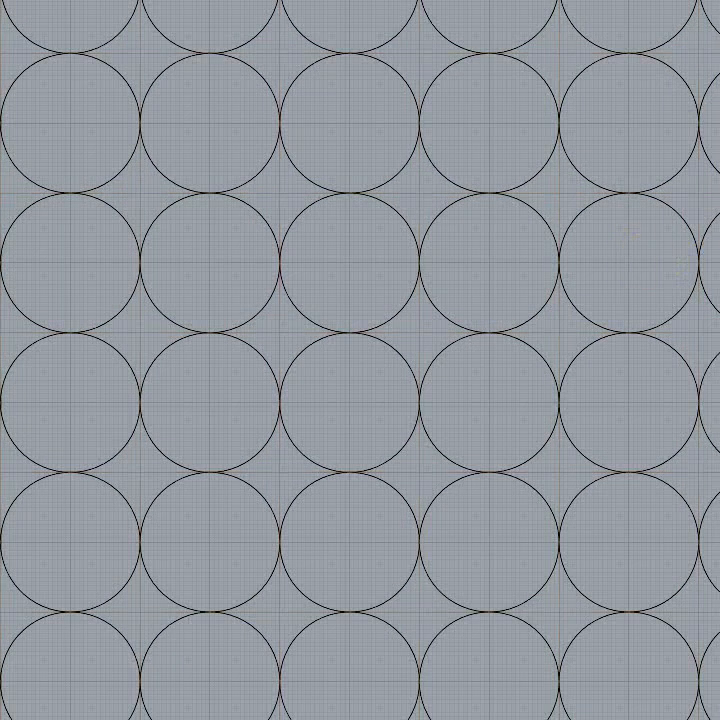
right_click_drag(328, 282, 355, 253)
scroll(340, 253, "down", 6)
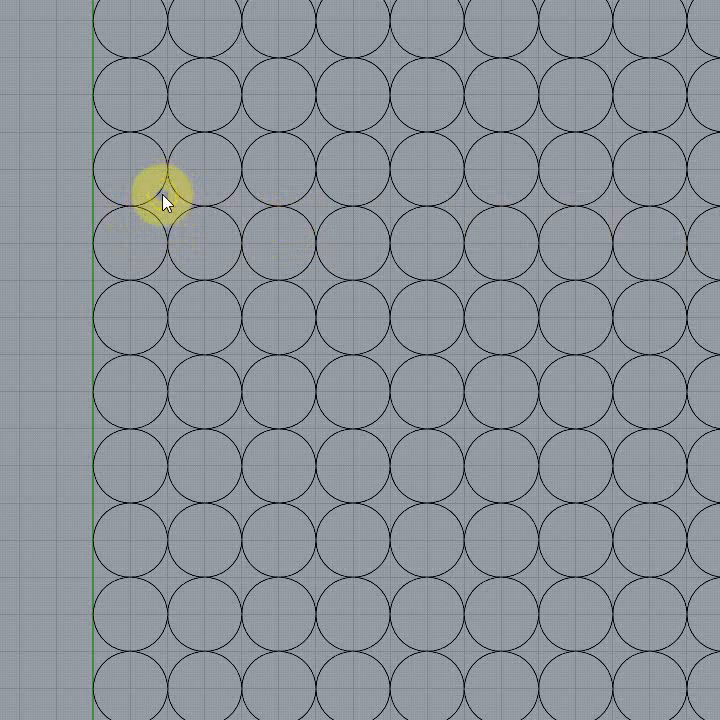
left_click(218, 260)
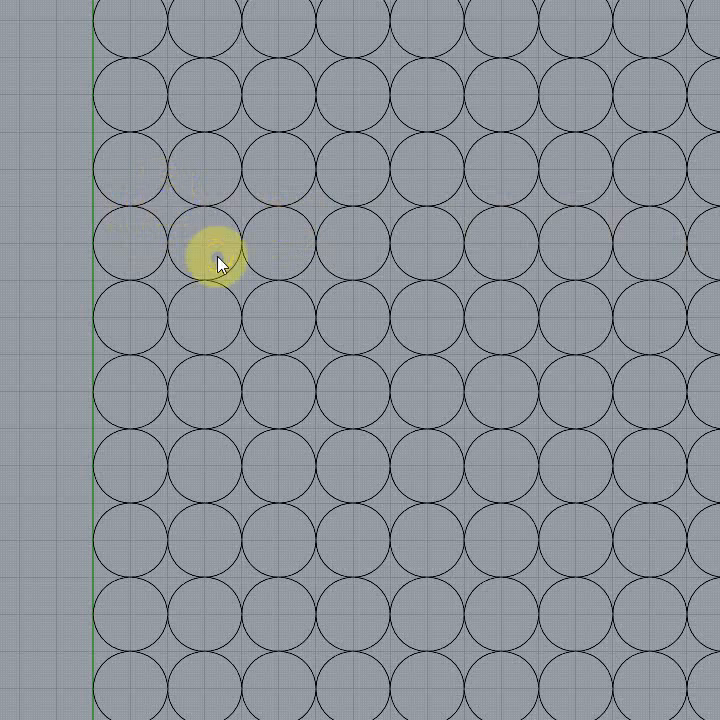
left_click(214, 263)
left_click(204, 269)
left_click(148, 209)
left_click(178, 280)
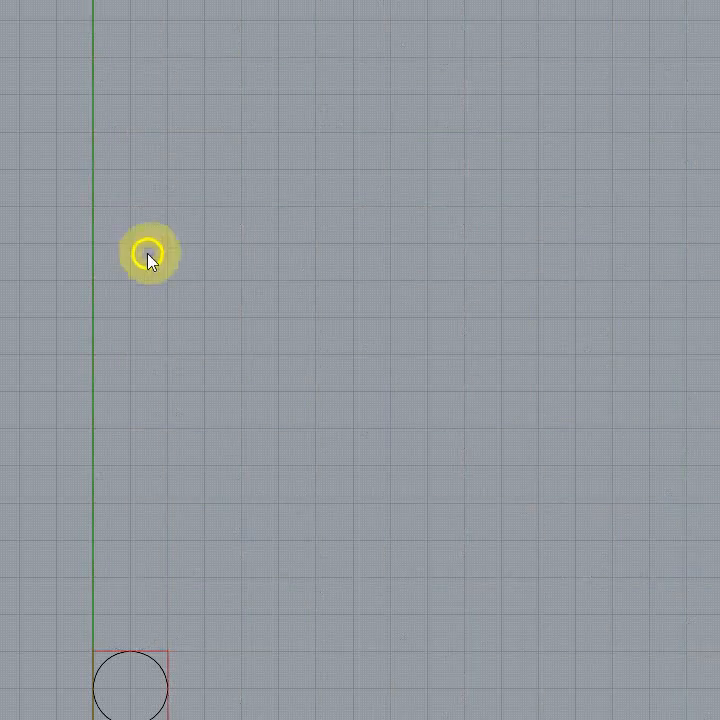
Step: Practise selecting the circle and square with crossing and window selections, clearing the selection after each one
left_click_drag(349, 360, 360, 335)
right_click_drag(355, 336, 382, 127)
scroll(129, 519, "up", 6)
left_click(149, 498)
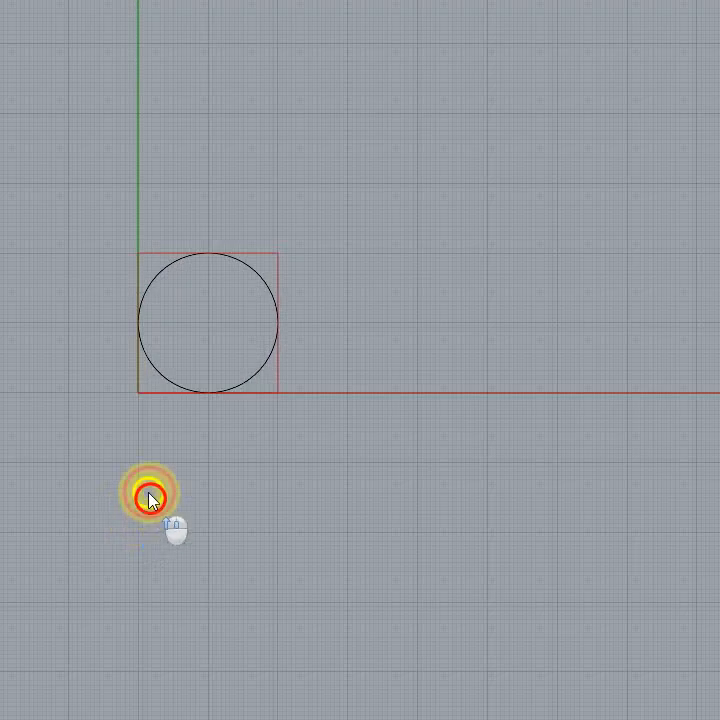
left_click_drag(252, 472, 71, 298)
left_click(232, 523)
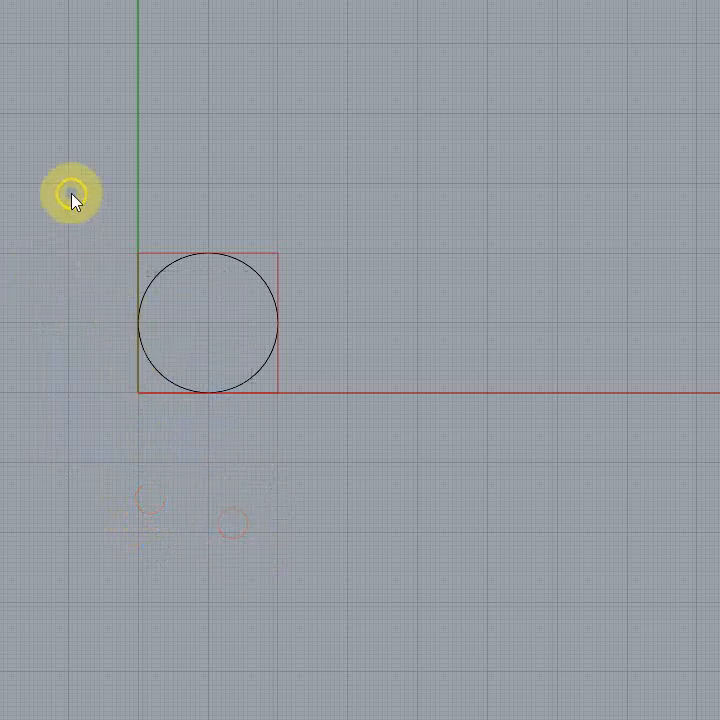
left_click_drag(71, 197, 511, 659)
left_click(301, 501)
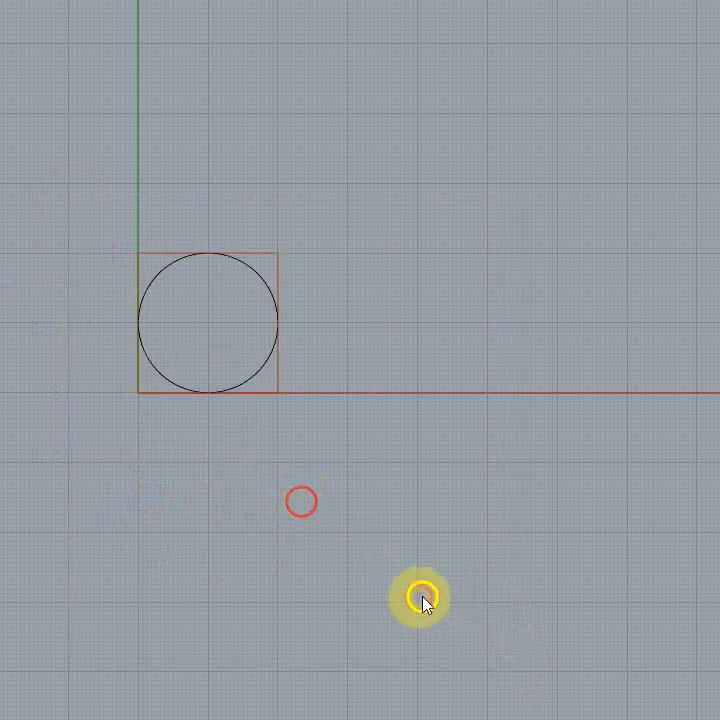
left_click_drag(354, 527, 48, 225)
key("Escape")
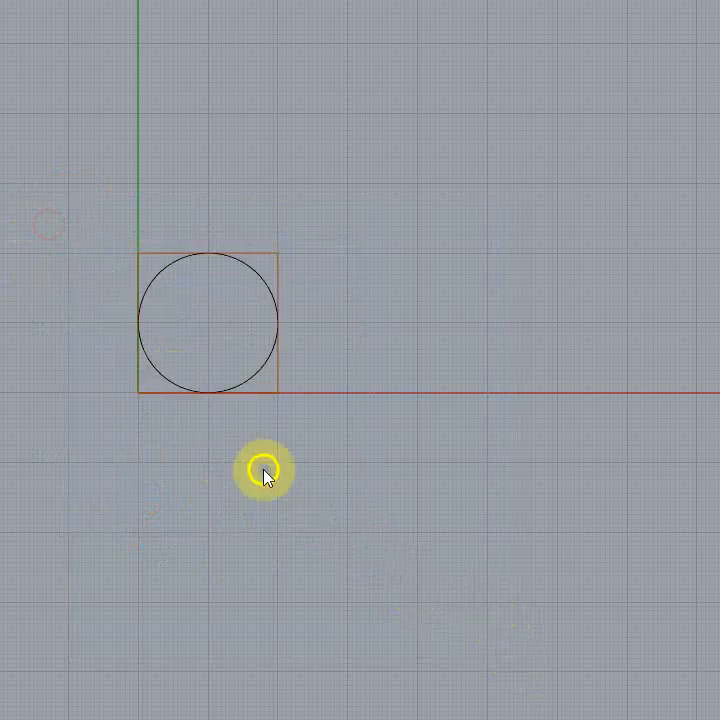
left_click_drag(264, 470, 125, 329)
right_click_drag(297, 457, 307, 470)
left_click(300, 476)
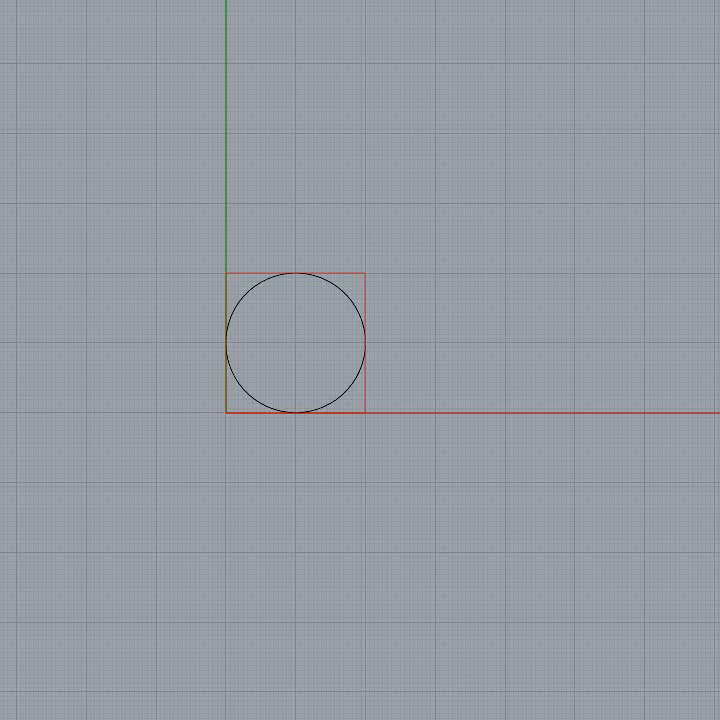
Step: Select the circle and square, place a copy of both beside the originals, and clear the selection
right_click_drag(461, 437, 479, 445)
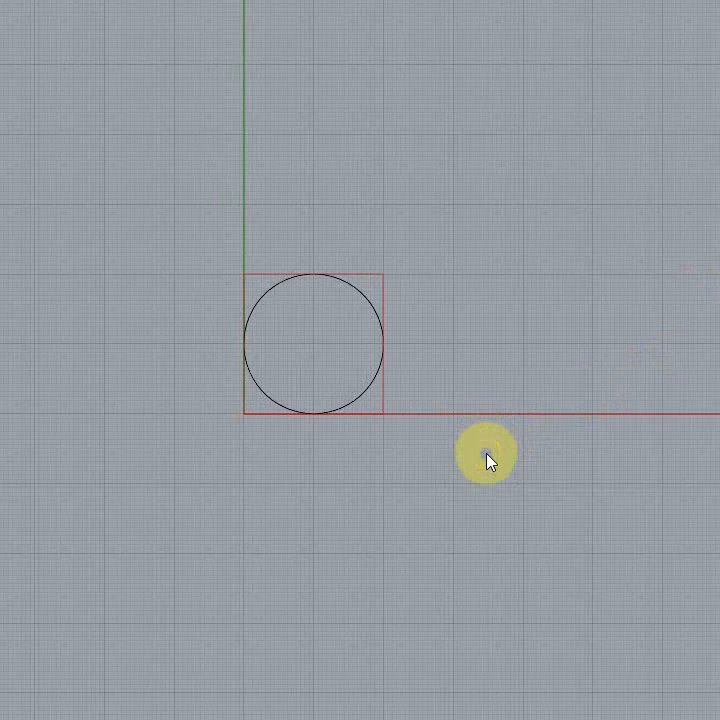
key("ctrl+a")
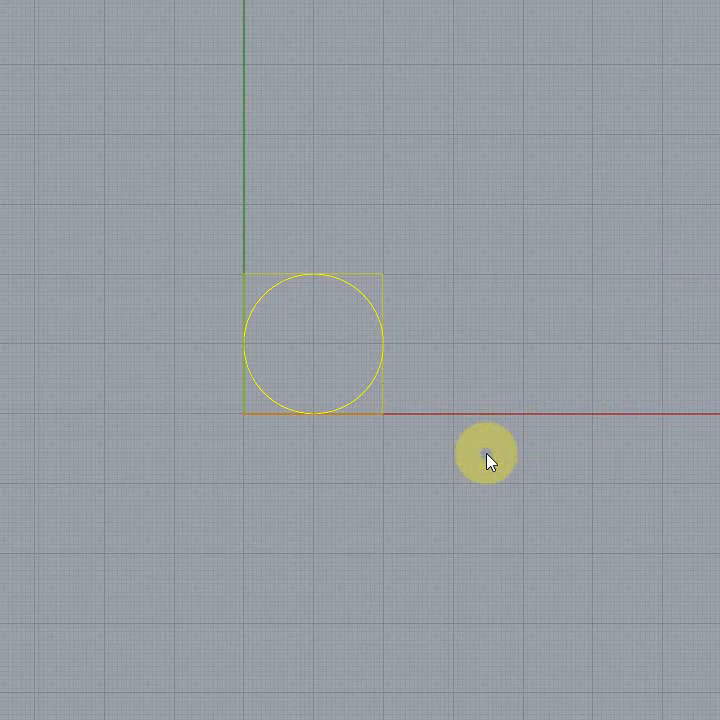
left_click(452, 468)
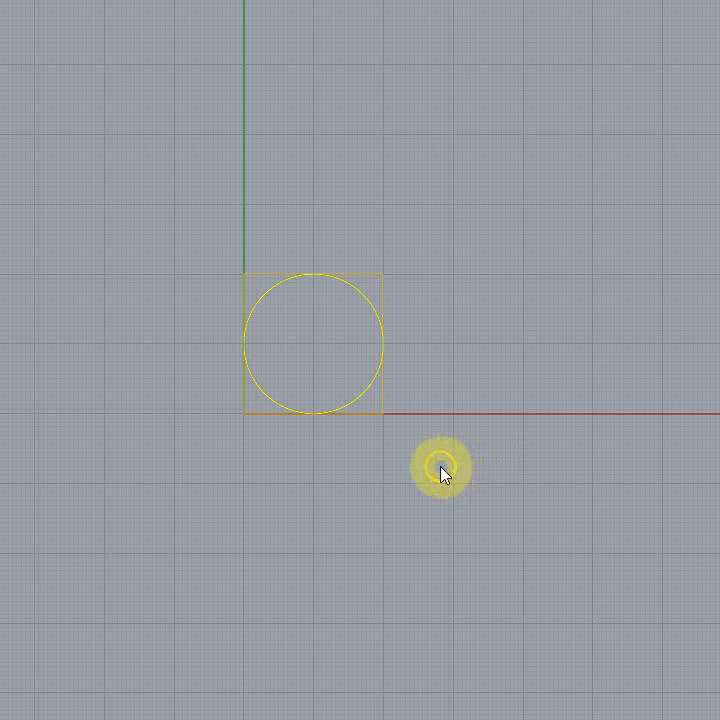
left_click_drag(381, 366, 697, 383)
left_click(480, 508)
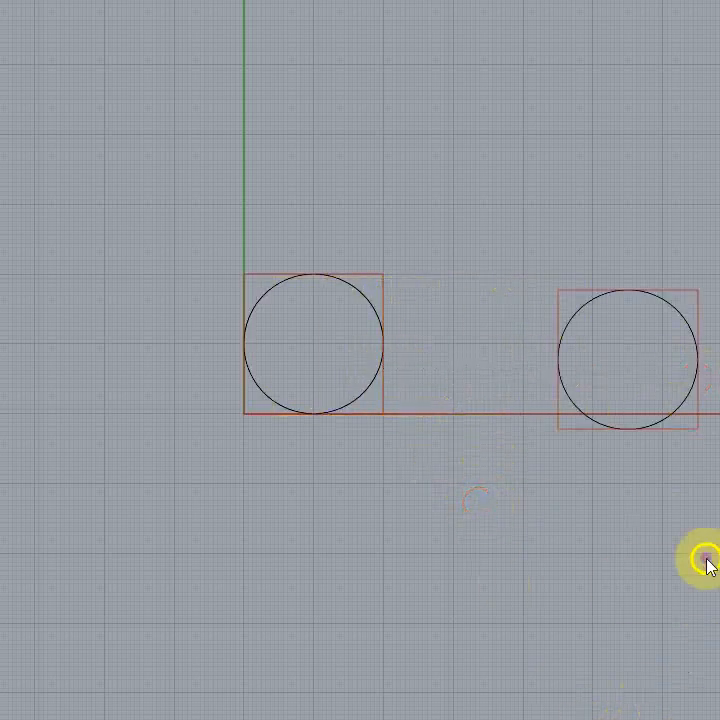
Step: Delete the copied square and the copied circle beside the original cell
left_click(654, 478)
left_click(686, 433)
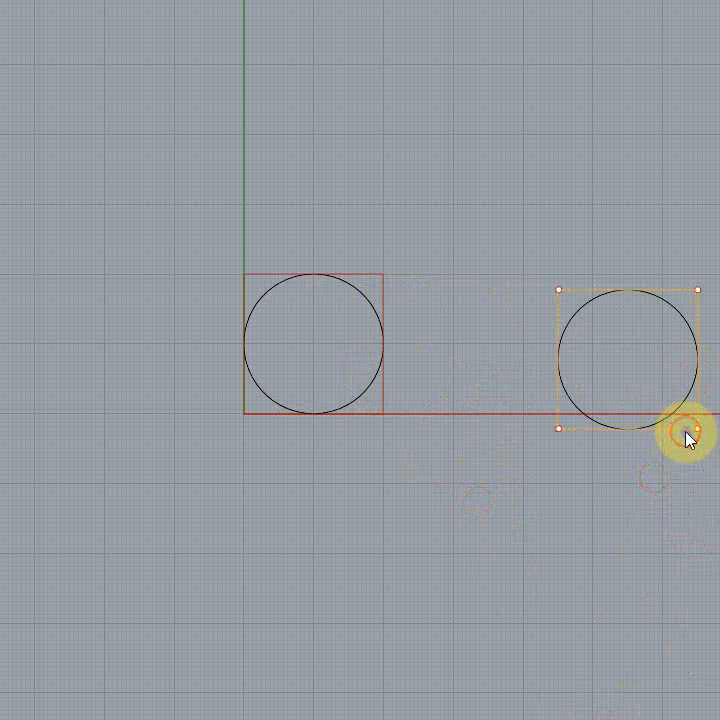
key("Delete")
left_click(675, 413)
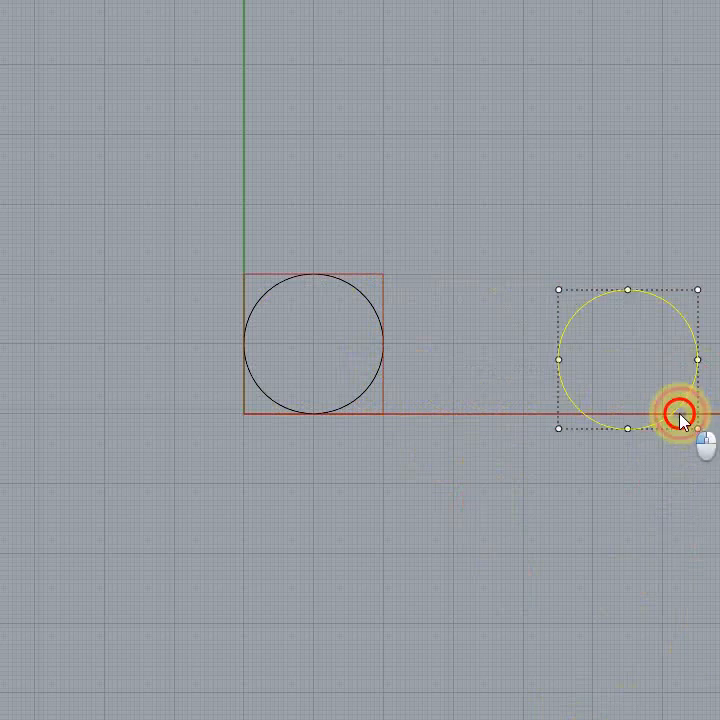
key("Delete")
Step: Array the original circle and square into a rectangular grid with 12 rows, spaced by the square's opposite corners, and deselect them
right_click_drag(530, 426, 549, 412)
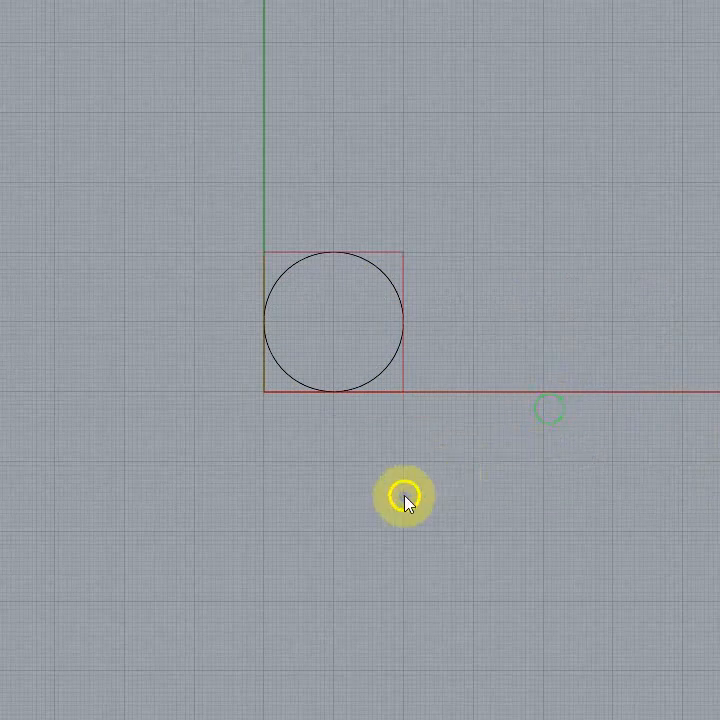
left_click_drag(397, 493, 130, 361)
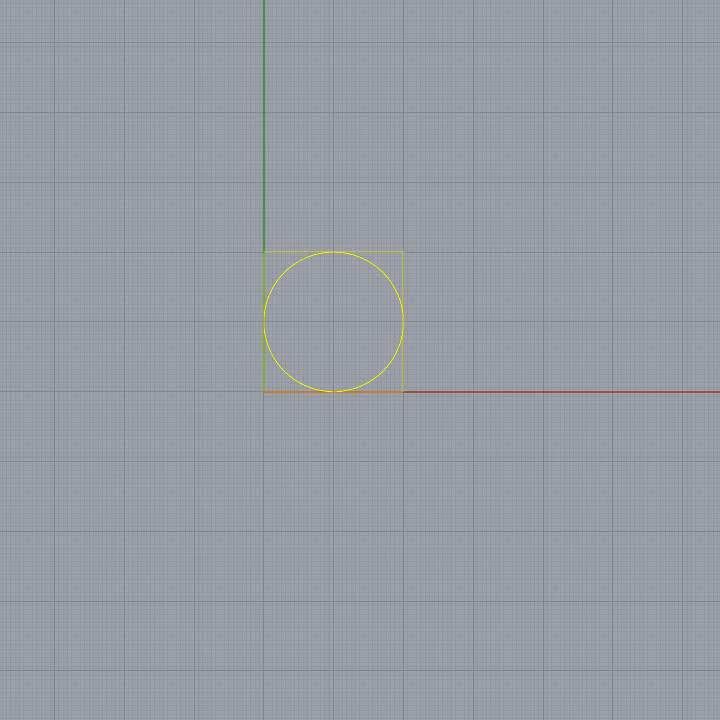
left_click(270, 391)
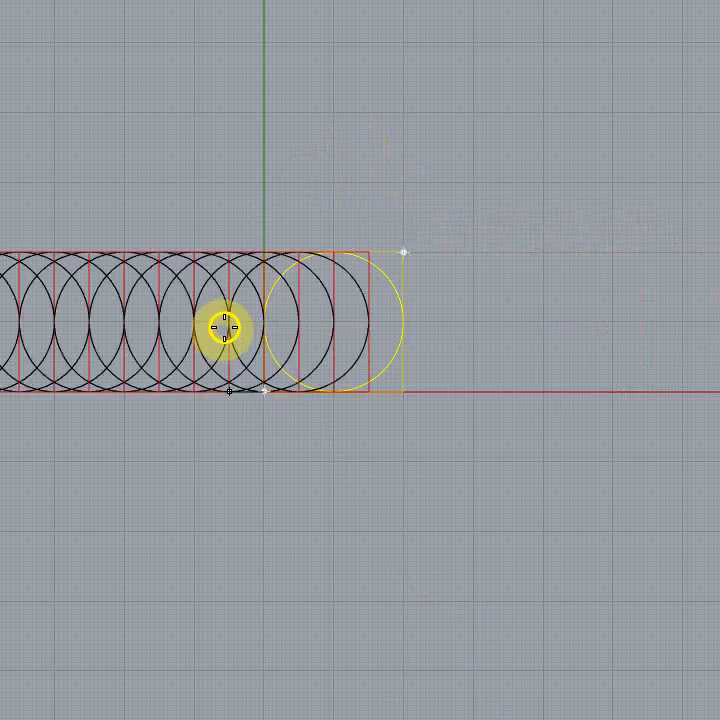
key("Escape")
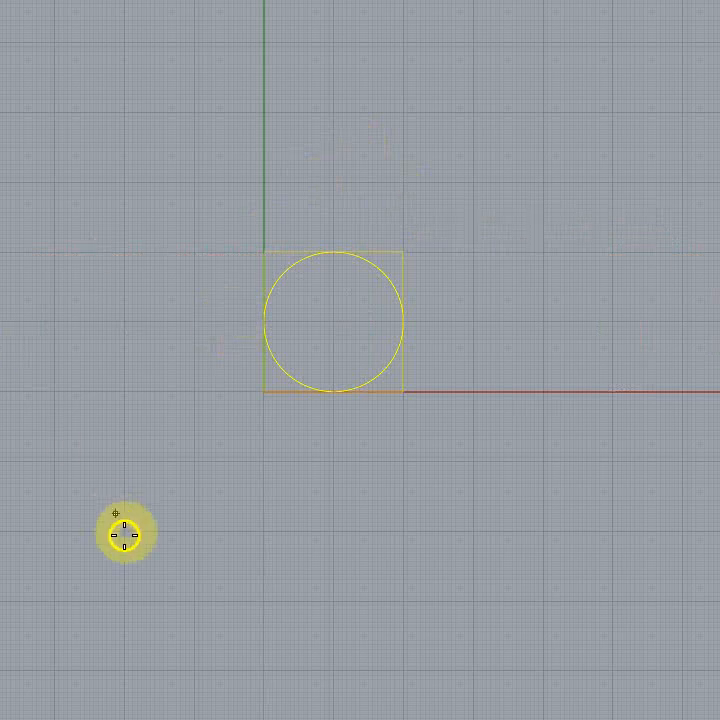
left_click(266, 393)
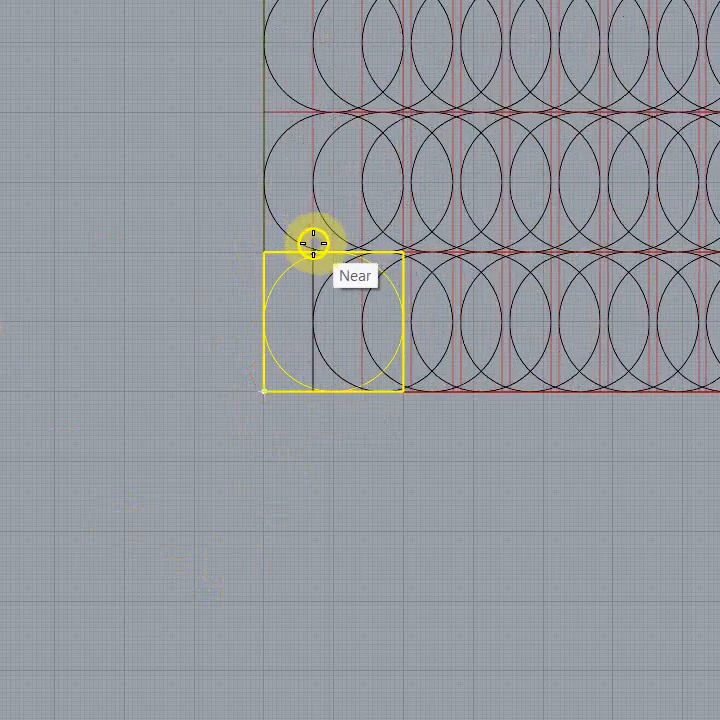
left_click(410, 246)
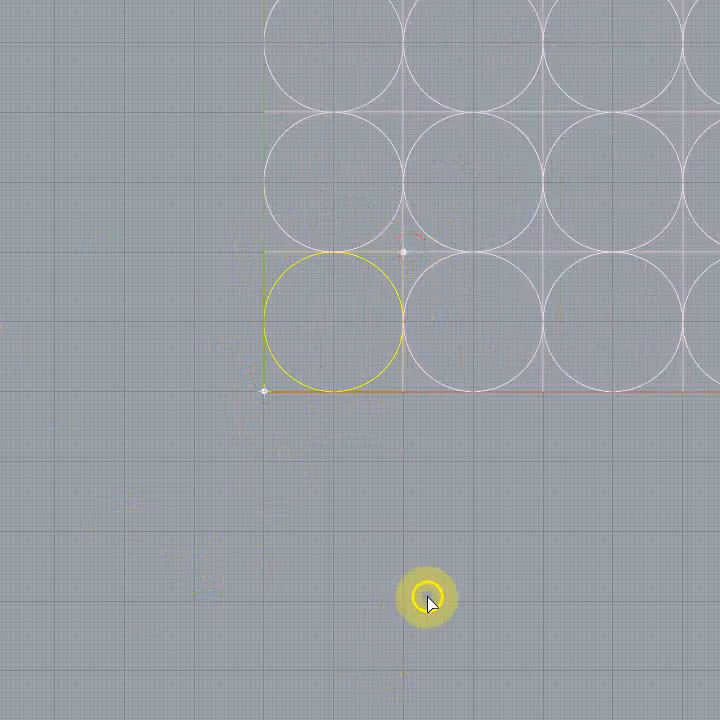
scroll(460, 596, "down", 3)
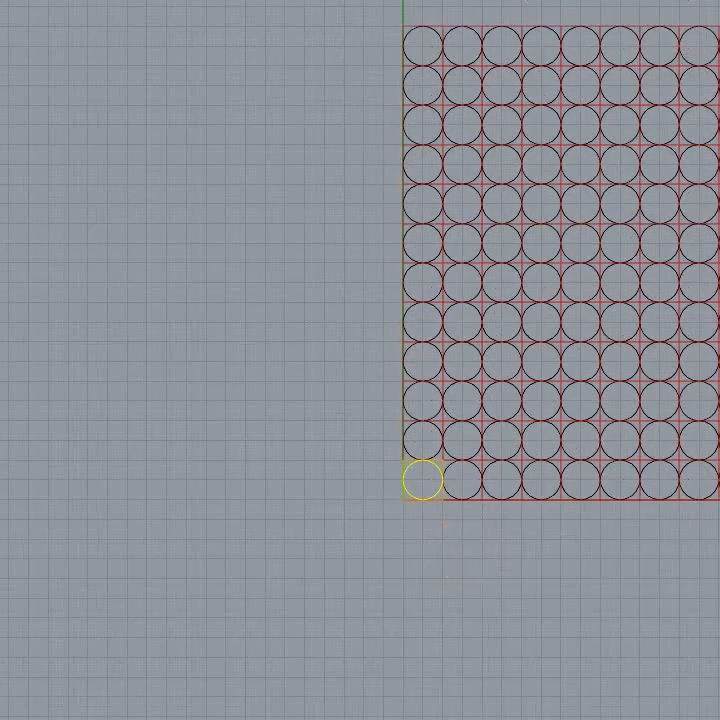
right_click_drag(460, 596, 350, 634)
key("Escape")
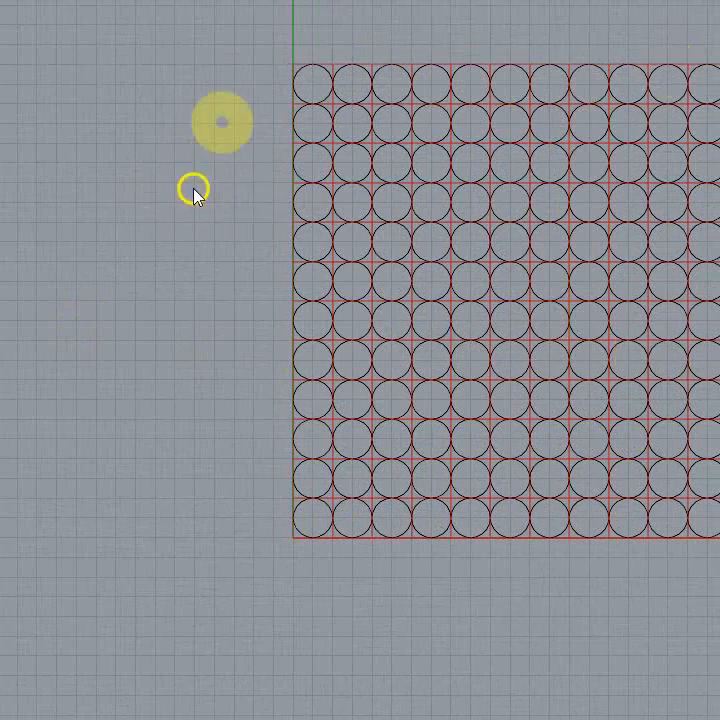
Step: Undo the latest rectangular array of the circle and its square
scroll(222, 122, "up", 3)
scroll(207, 272, "down", 4)
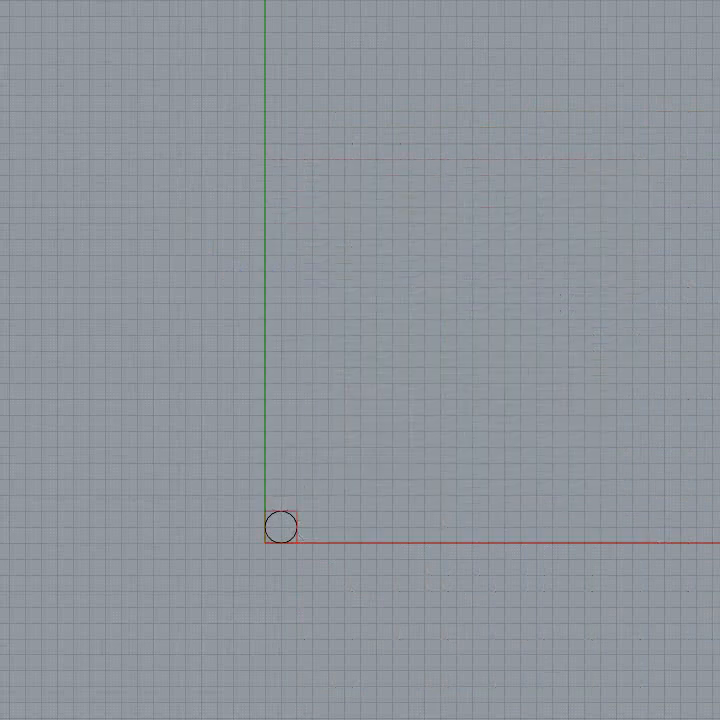
scroll(280, 559, "up", 5)
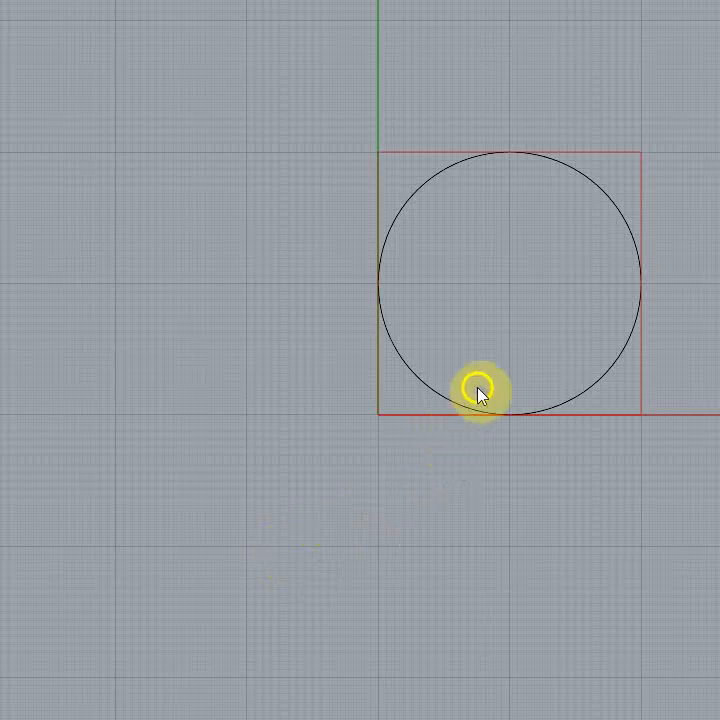
right_click_drag(537, 310, 493, 329)
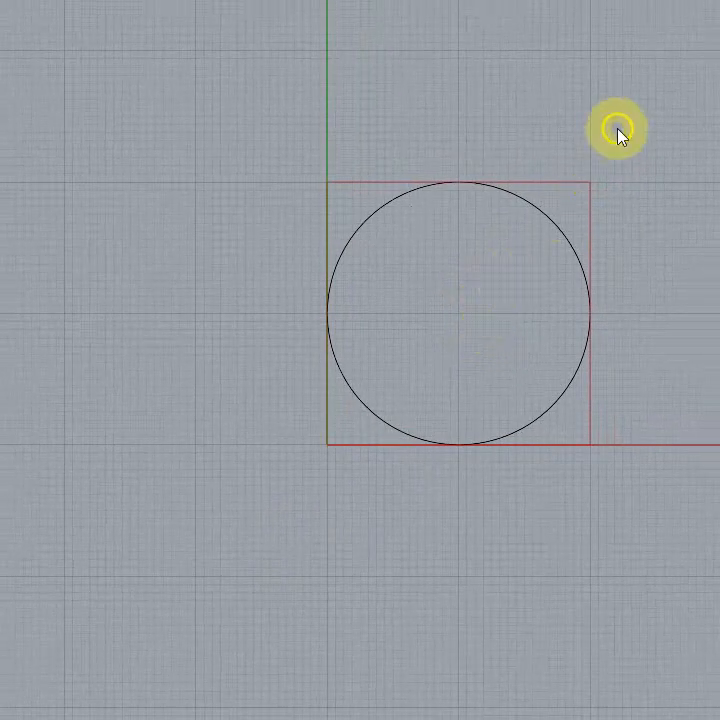
left_click(512, 191)
left_click(495, 194)
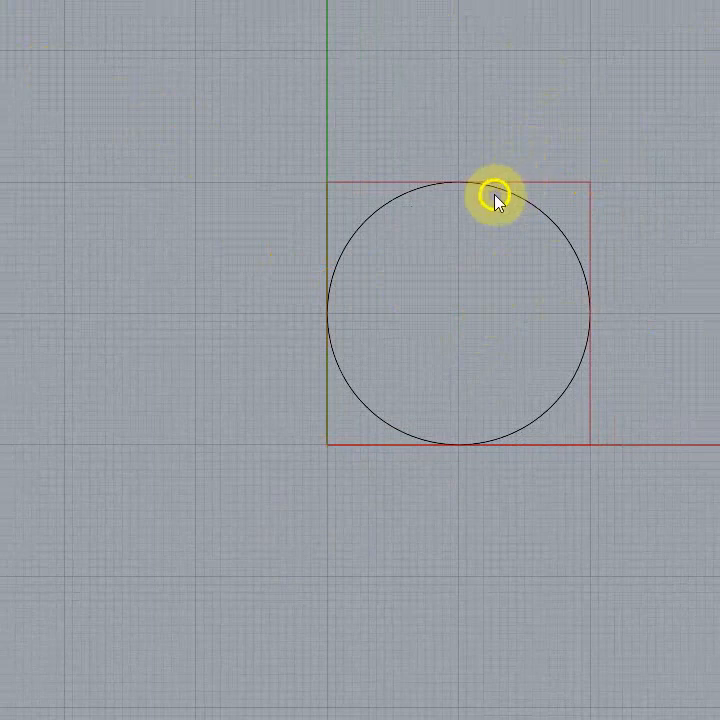
Step: Offset the circle to both its inner and outer sides
left_click(511, 194)
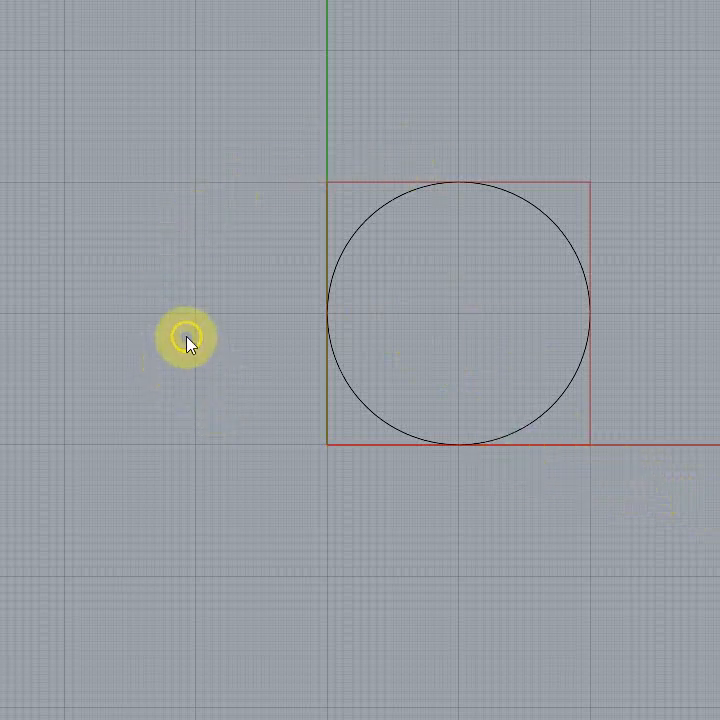
left_click(361, 220)
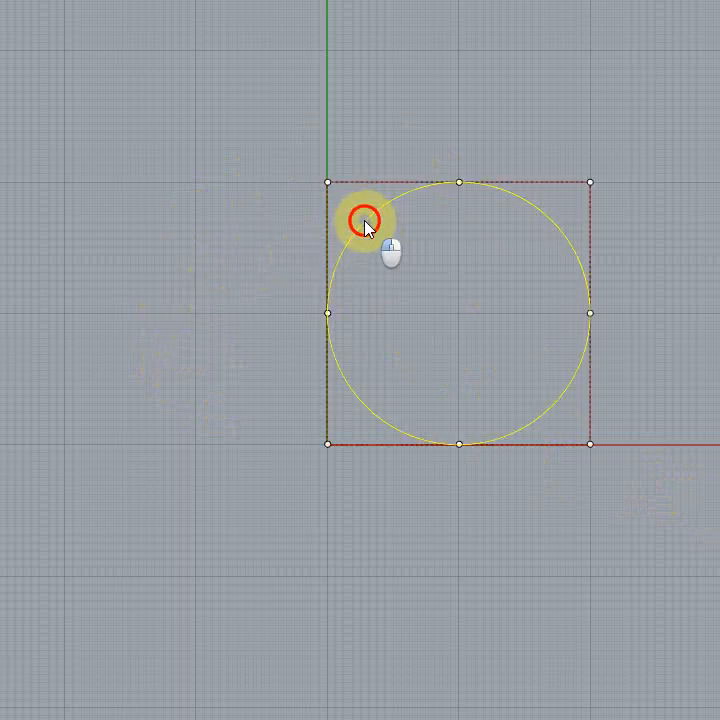
left_click(155, 359)
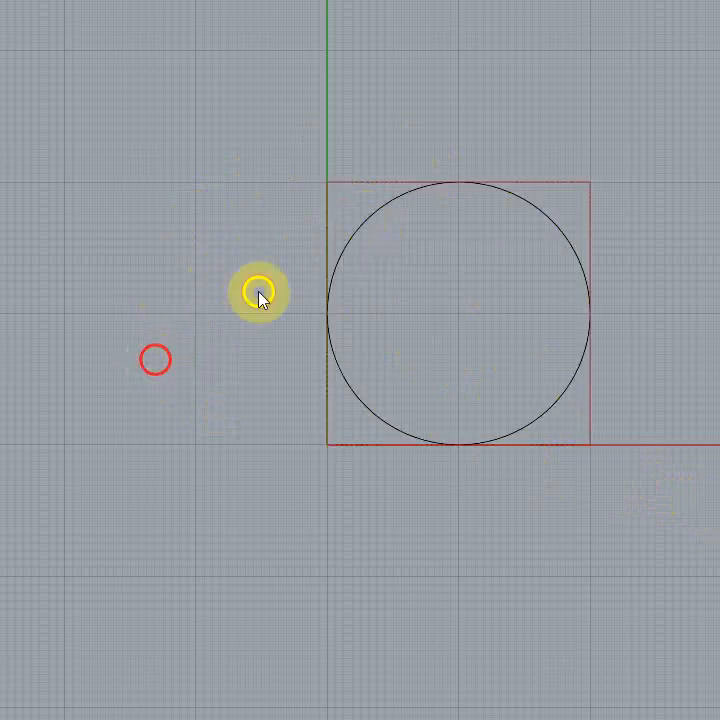
left_click(195, 148)
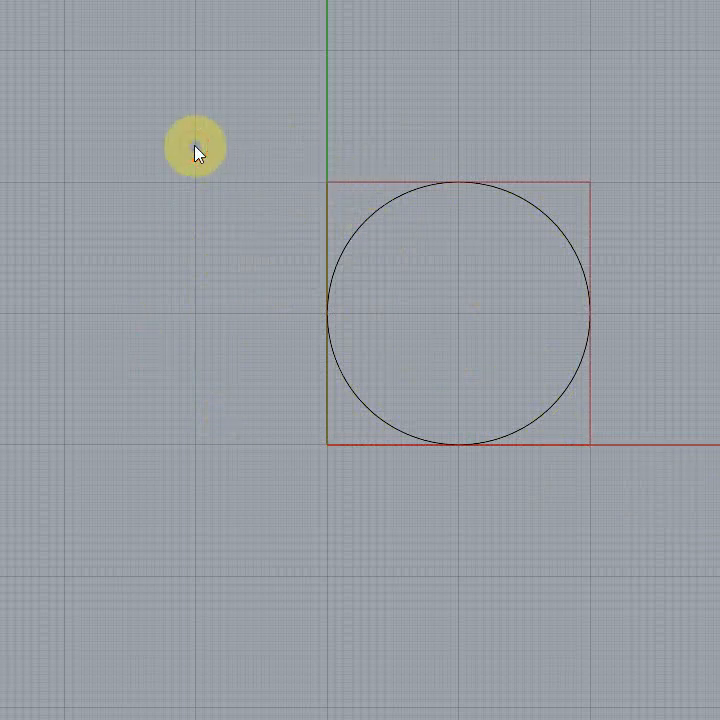
left_click(387, 207)
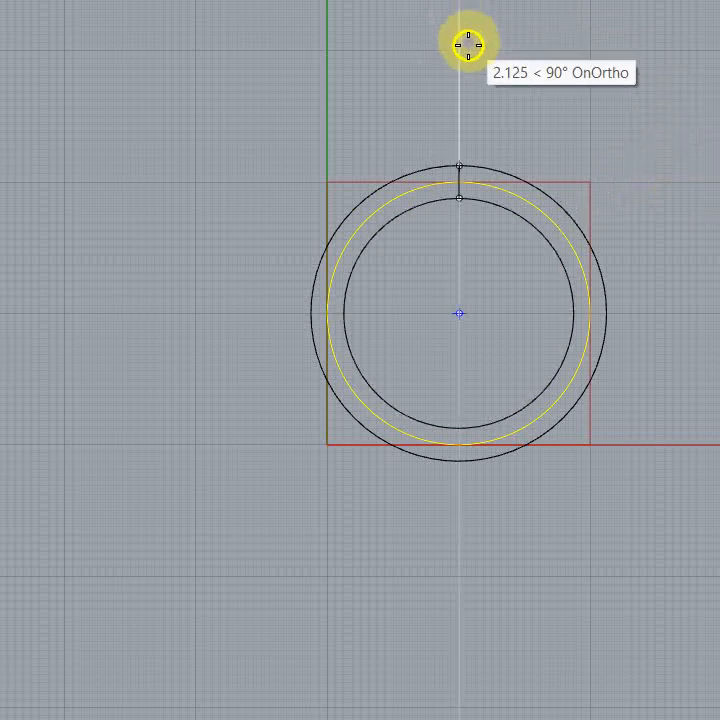
left_click(373, 32)
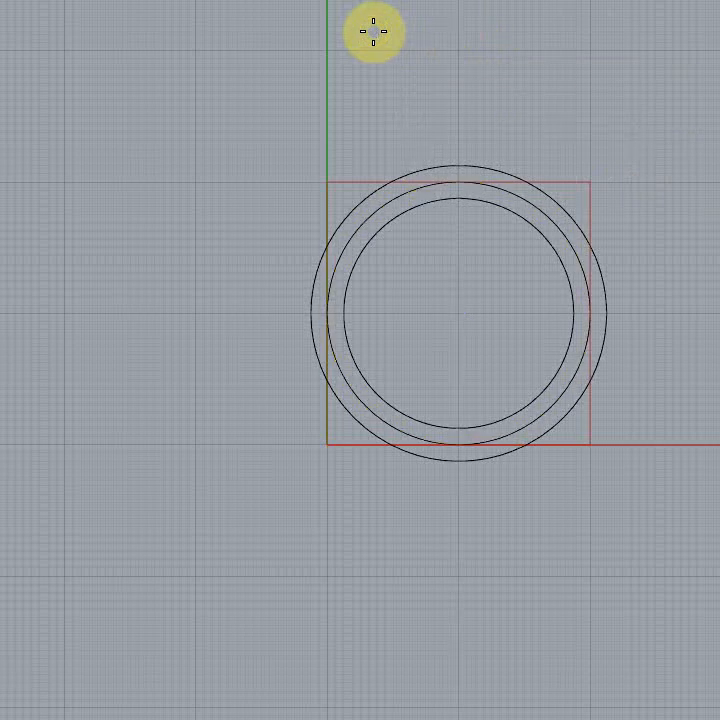
Step: Draw a rectangle beside the circles and try offsetting it to both sides with chamfered corners
right_click_drag(302, 161, 472, 160)
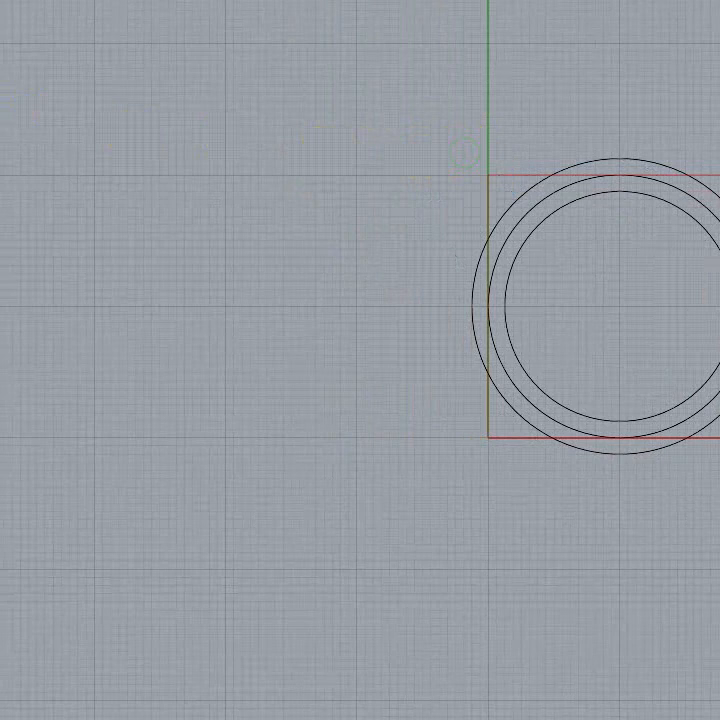
left_click(267, 412)
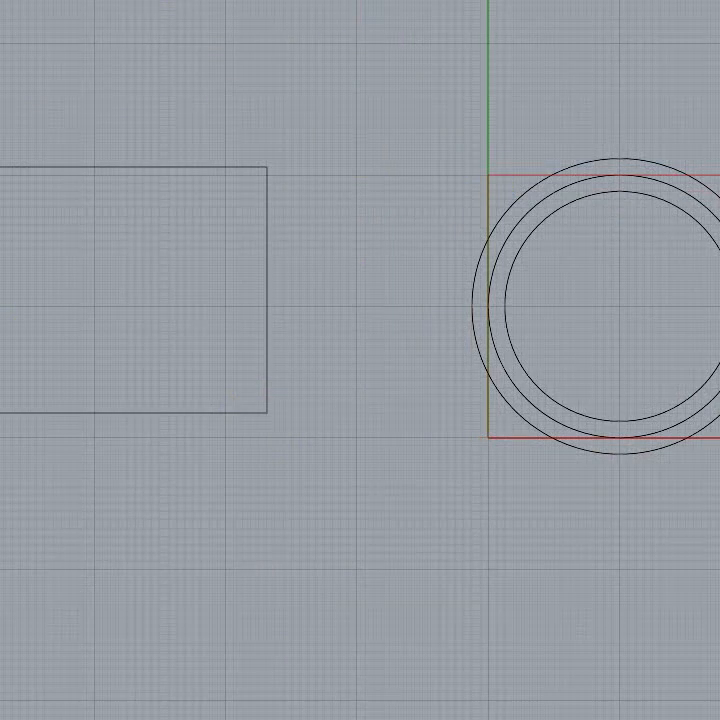
left_click(129, 167)
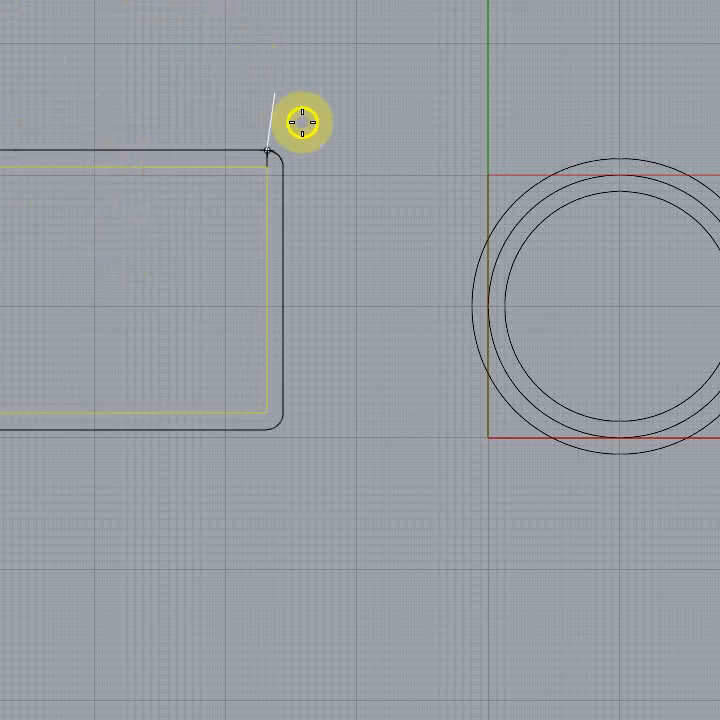
scroll(322, 206, "up", 3)
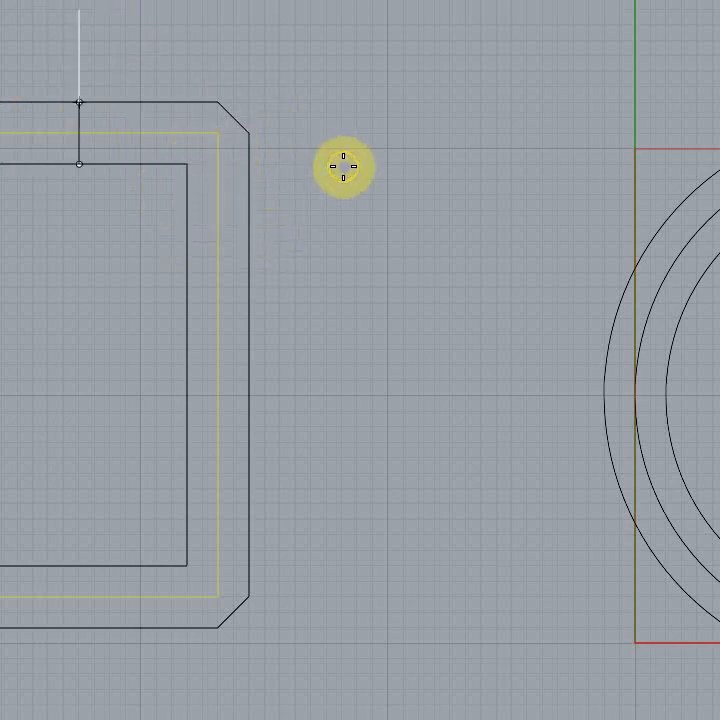
key("Escape")
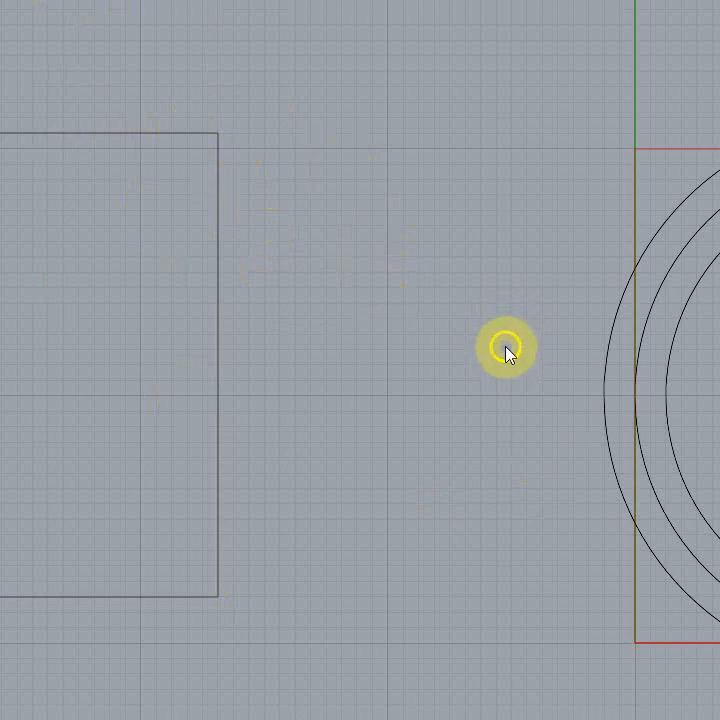
Step: Delete the rectangle beside the circles
scroll(450, 355, "down", 2)
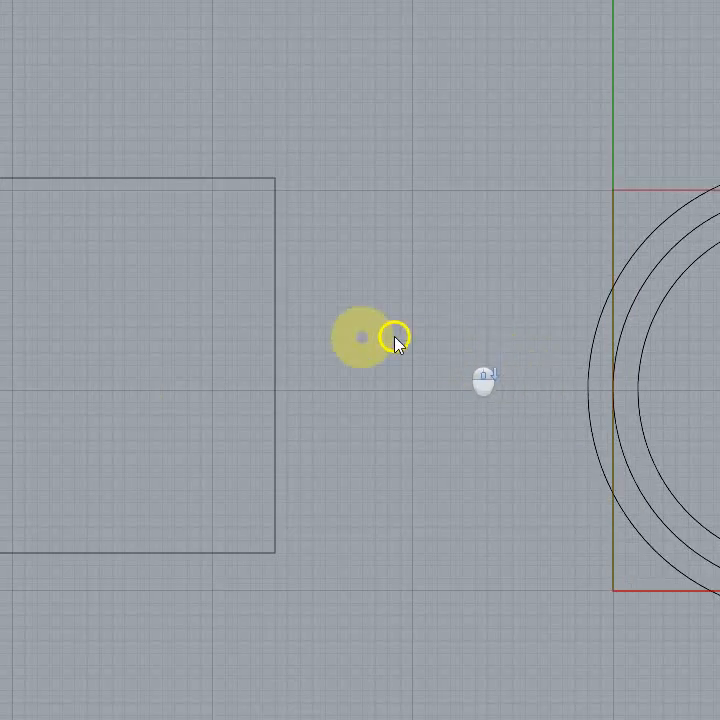
left_click(275, 335)
key("Delete")
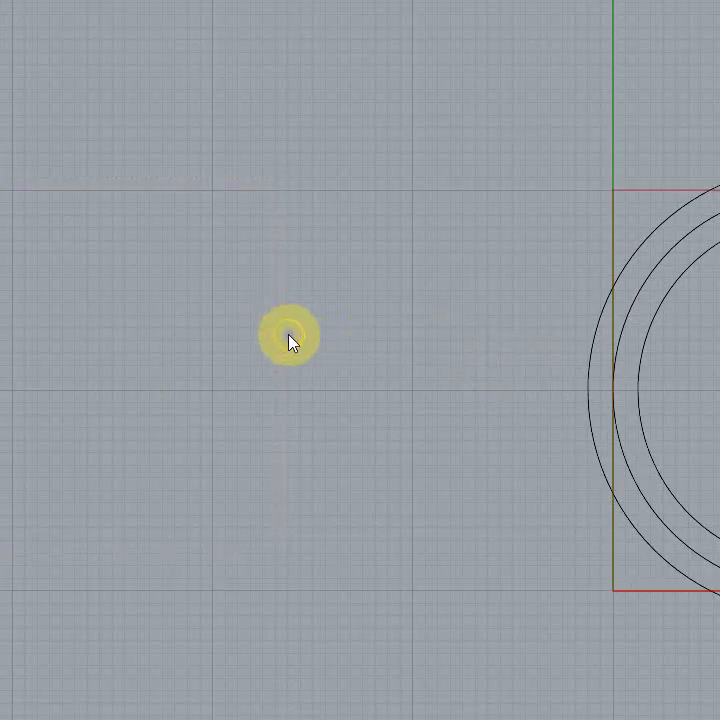
scroll(280, 280, "down", 1)
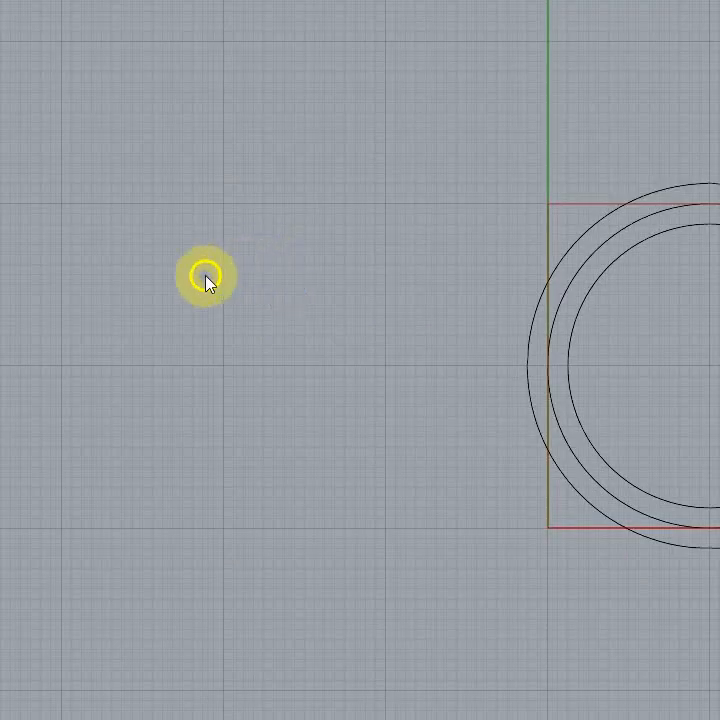
right_click_drag(206, 281, 117, 204)
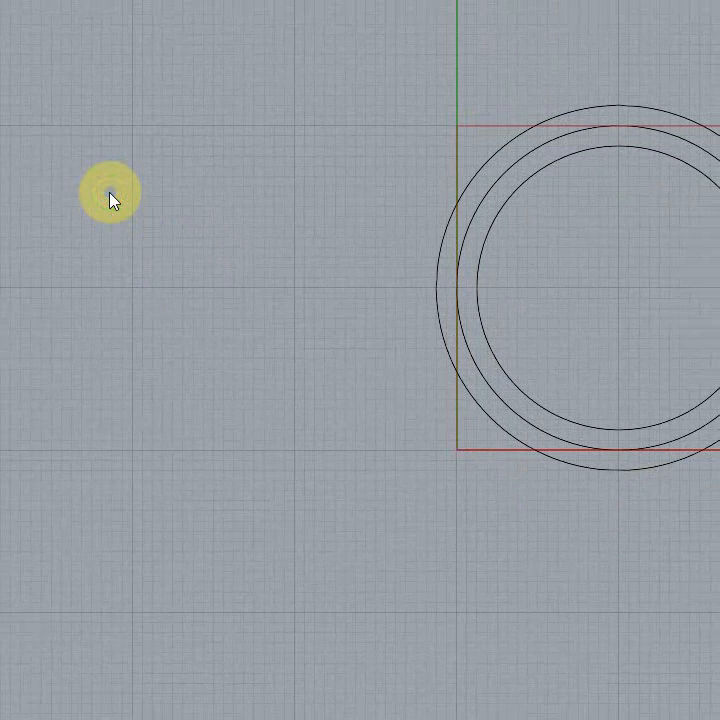
left_click(171, 198)
right_click(171, 198)
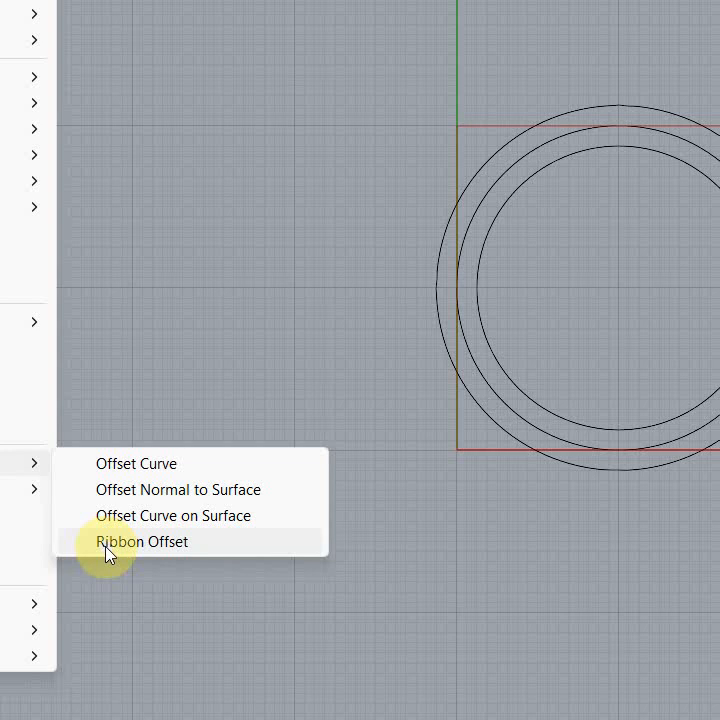
left_click(295, 68)
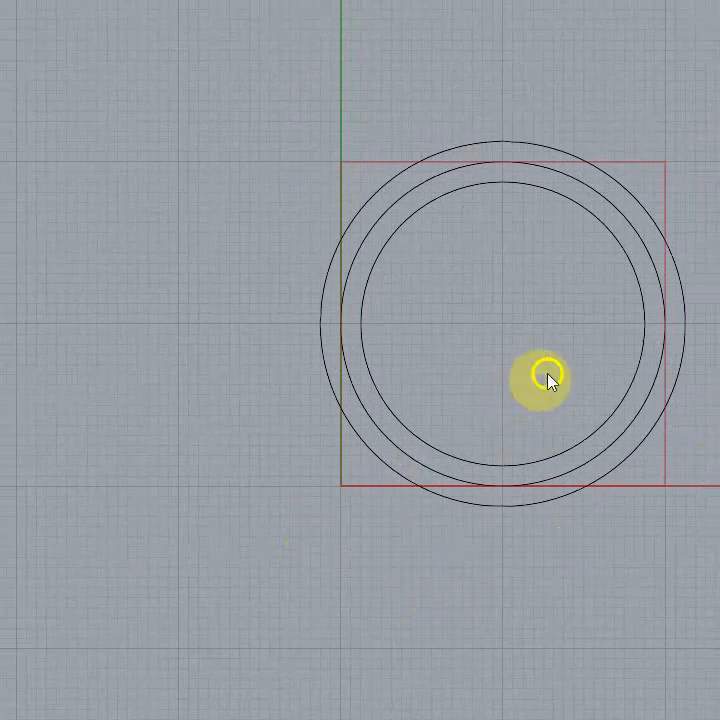
Step: Select the outer and inner offset circles together and clear the selection
left_click(364, 205)
left_click(405, 217)
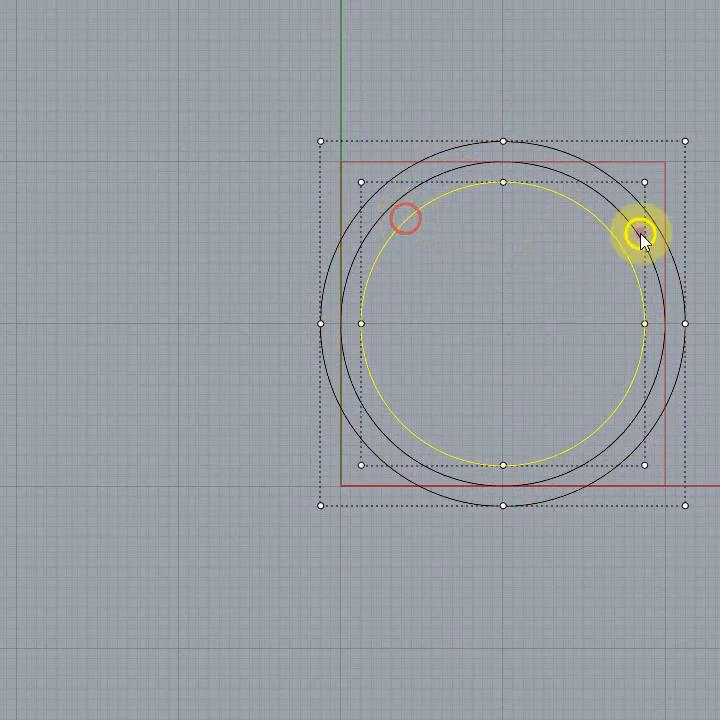
key("Escape")
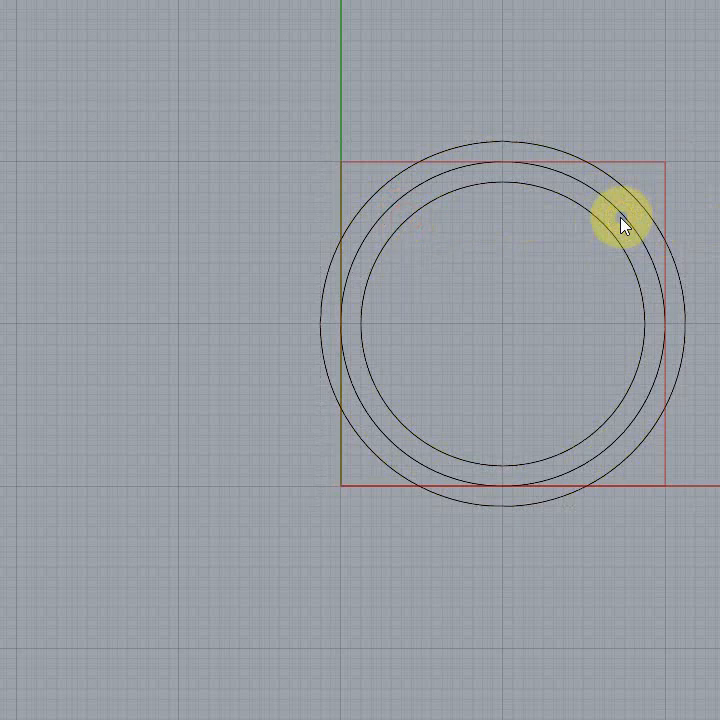
left_click(589, 212)
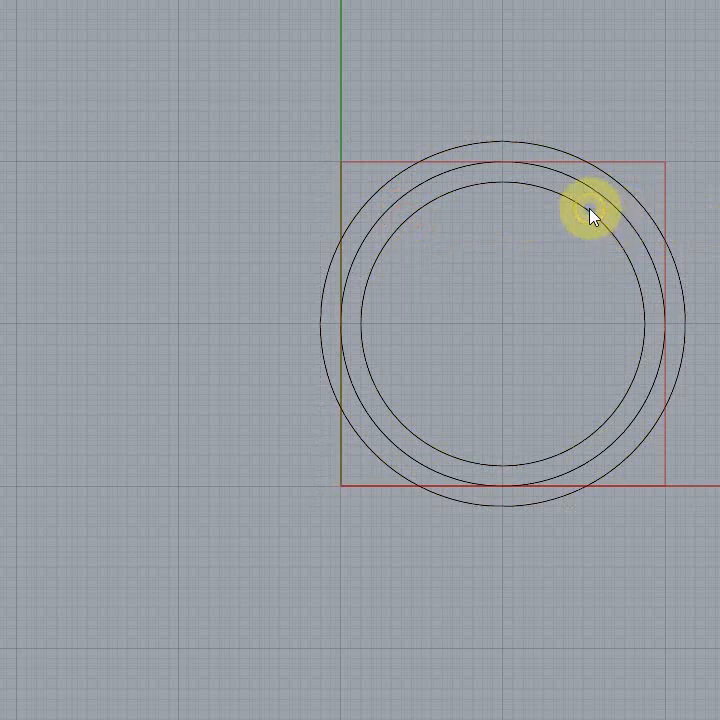
left_click(582, 264)
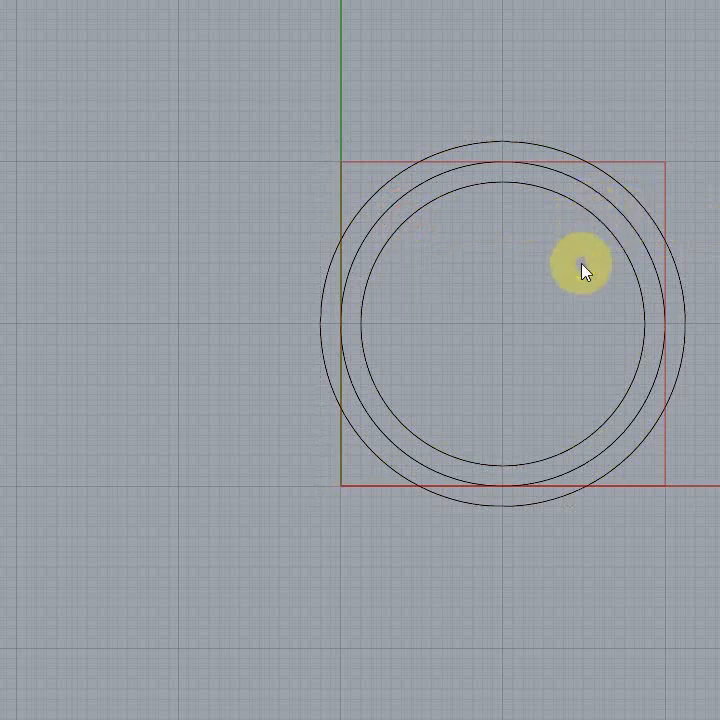
left_click(649, 326)
left_click(715, 336)
Step: Undo the circle offsets, the original circle and its square until the drawing is empty
key("ctrl+z")
key("ctrl+z")
key("ctrl+z")
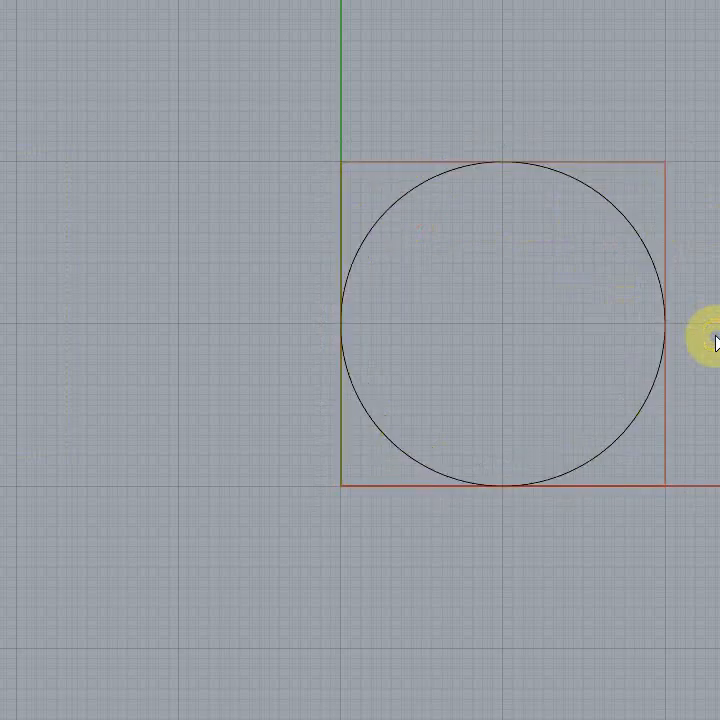
key("ctrl+y")
key("ctrl+z")
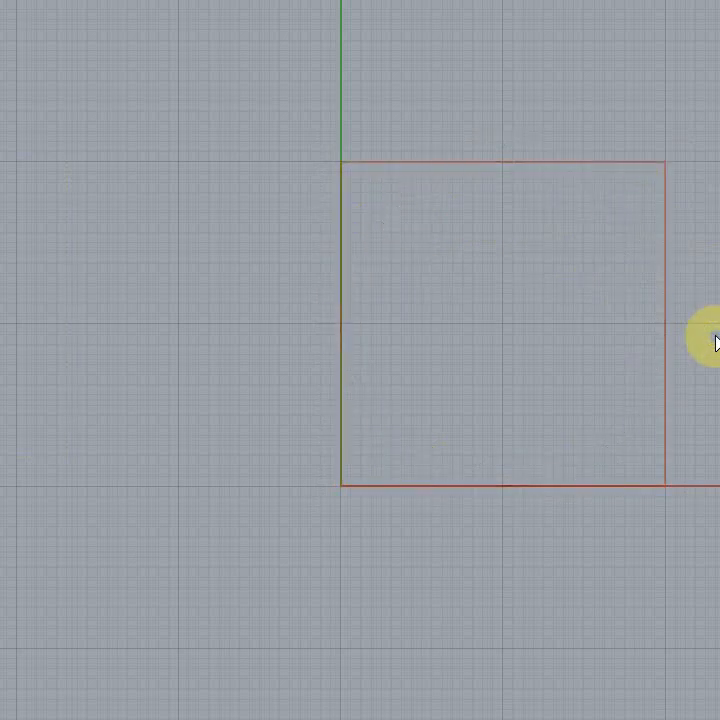
key("ctrl+y")
key("ctrl+z")
key("ctrl+z")
key("ctrl+z")
key("ctrl+z")
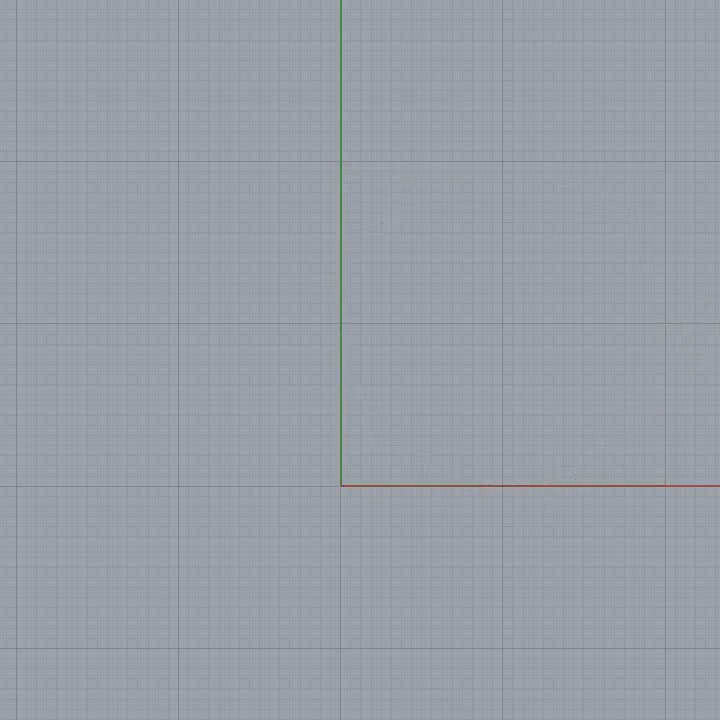
Step: Draw a square from the origin and a circle centred inside it, touching all four sides
left_click(341, 485)
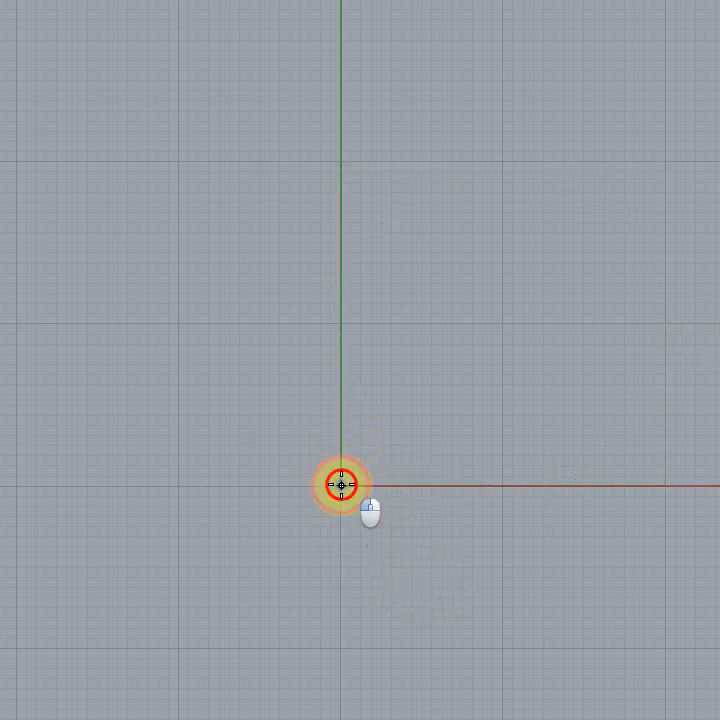
left_click(663, 161)
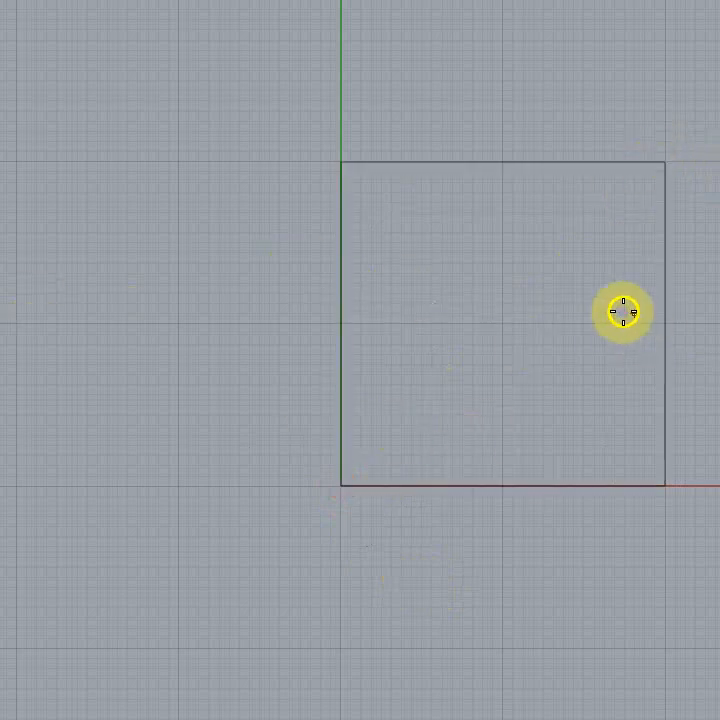
left_click(665, 320)
left_click(653, 220)
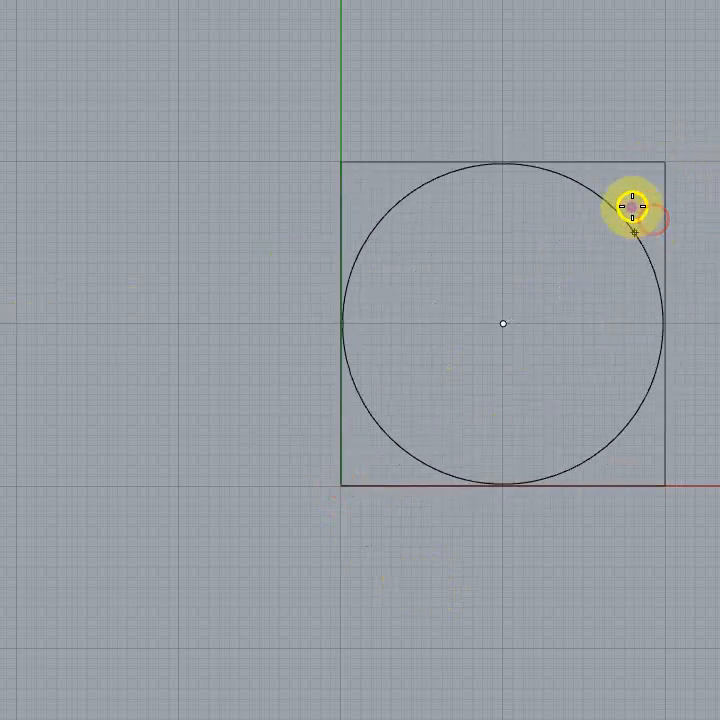
left_click(499, 162)
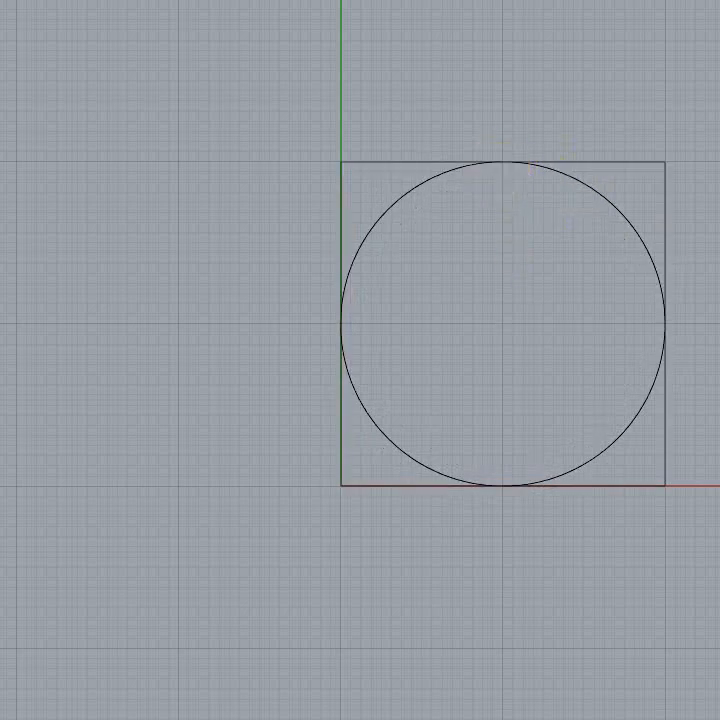
Step: Assign the square to the red layer
right_click_drag(360, 360, 310, 357)
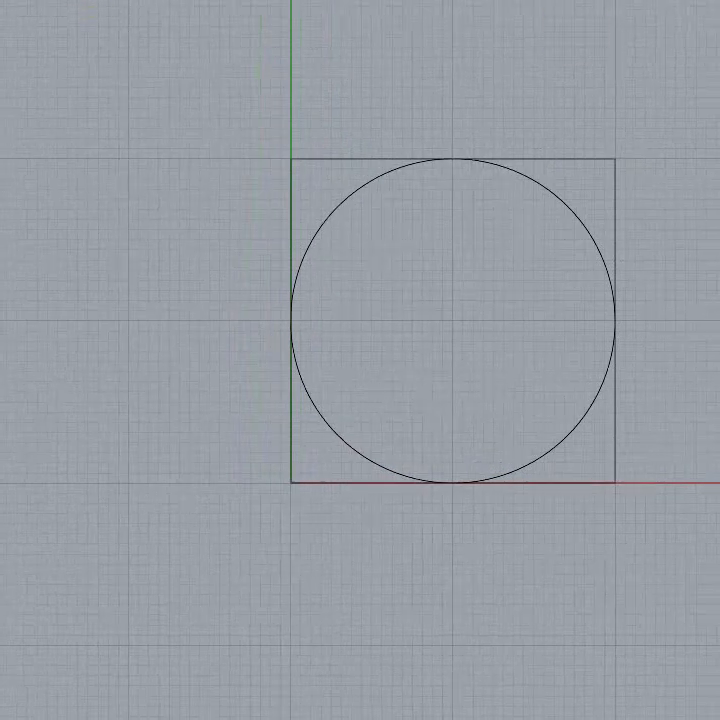
left_click(575, 365)
right_click_drag(360, 360, 455, 383)
scroll(382, 345, "down", 2)
right_click_drag(360, 360, 343, 368)
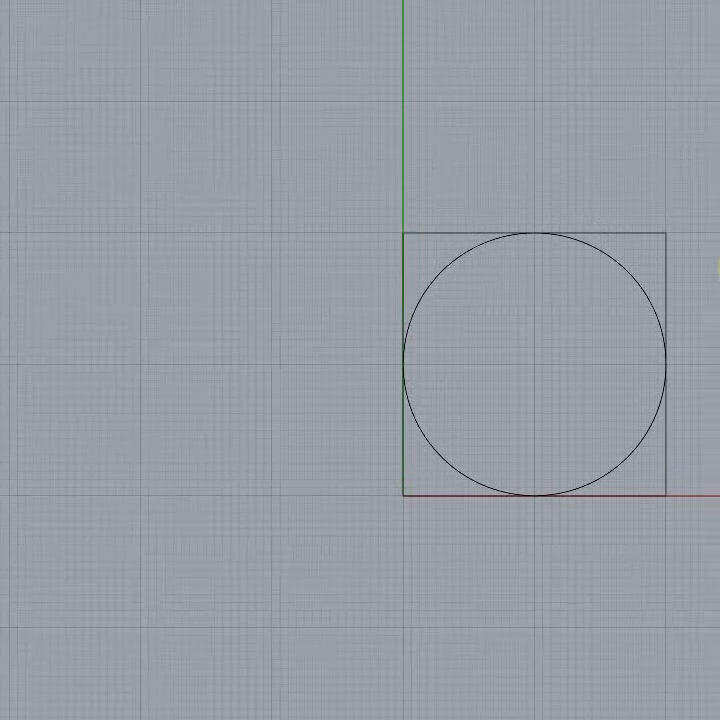
left_click(666, 280)
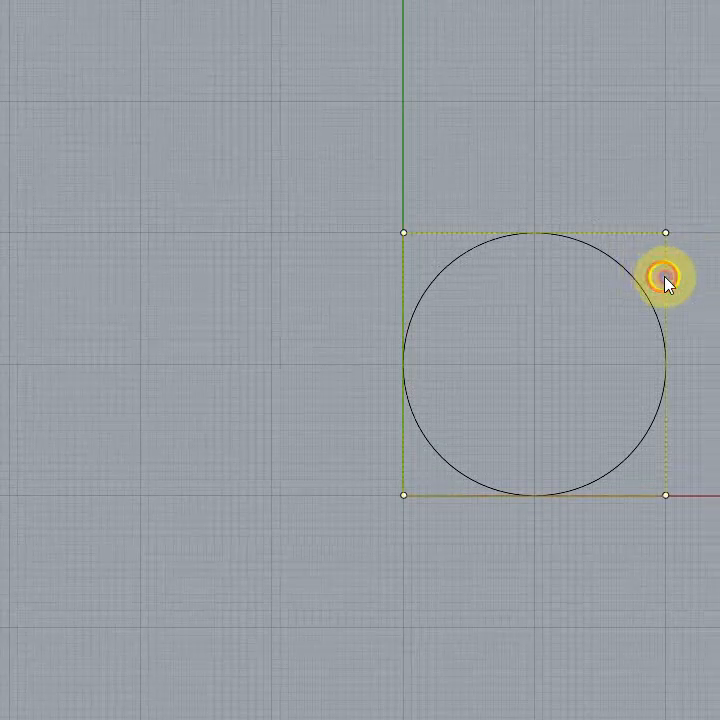
key("Return")
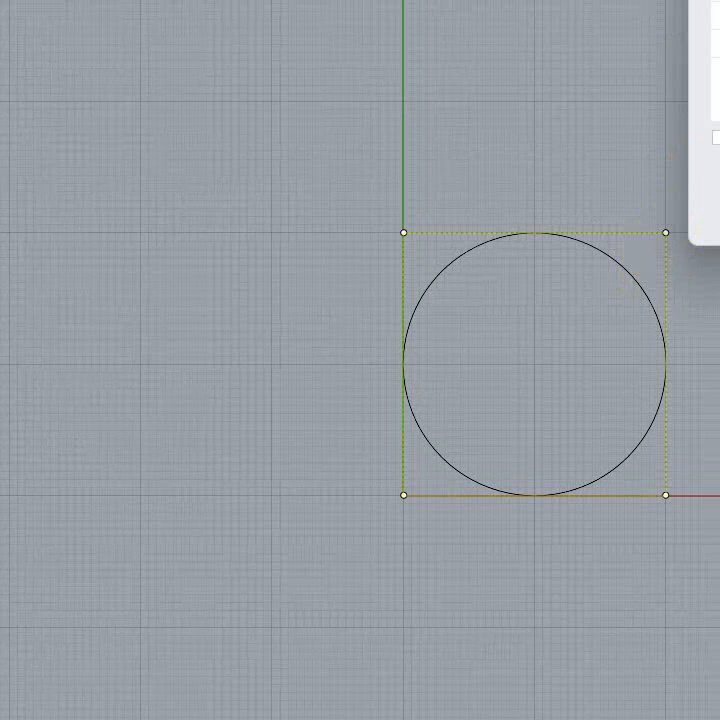
key("Return")
left_click(717, 600)
Step: Select the circle to show its control points and clear the selection again
right_click_drag(719, 398, 575, 374)
left_click(415, 246)
left_click(686, 304)
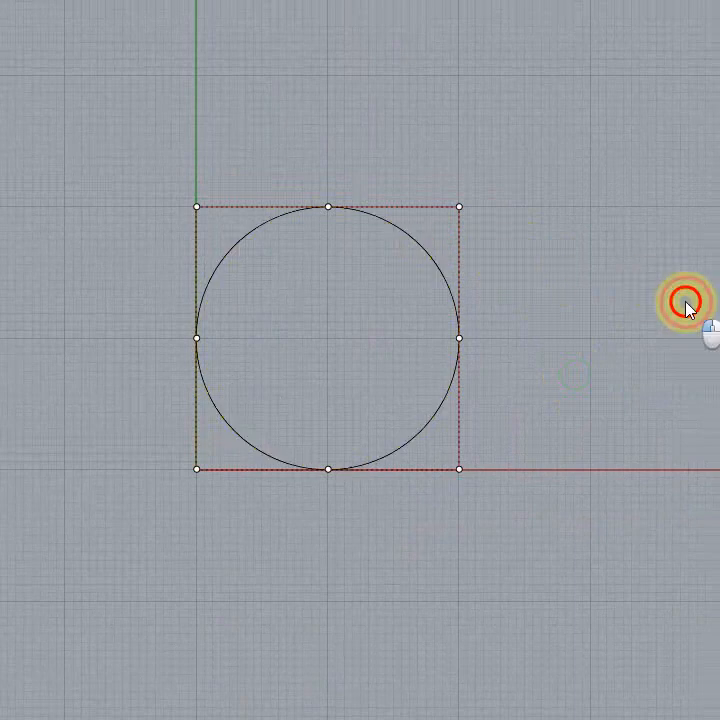
key("Escape")
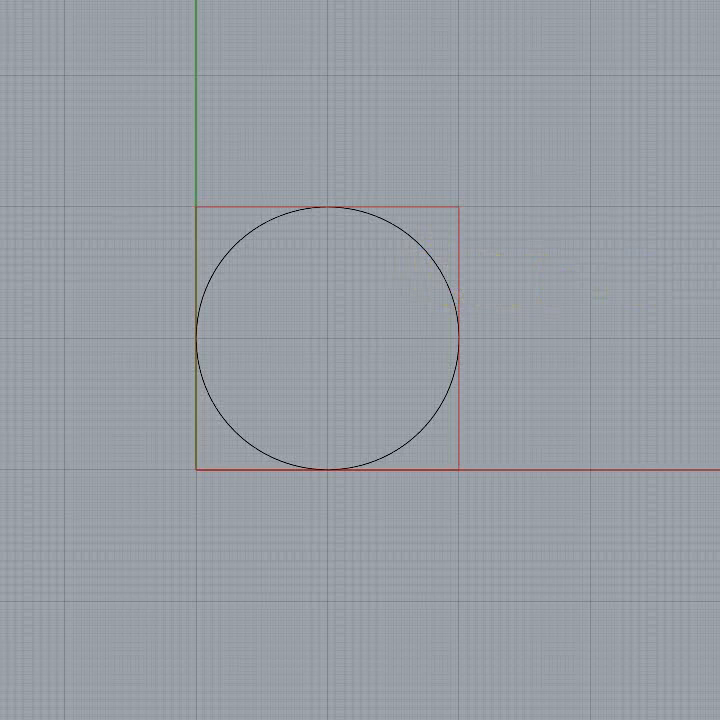
Step: Offset the circle inward and outward at once with the both-sides option, and undo that offset
left_click(425, 260)
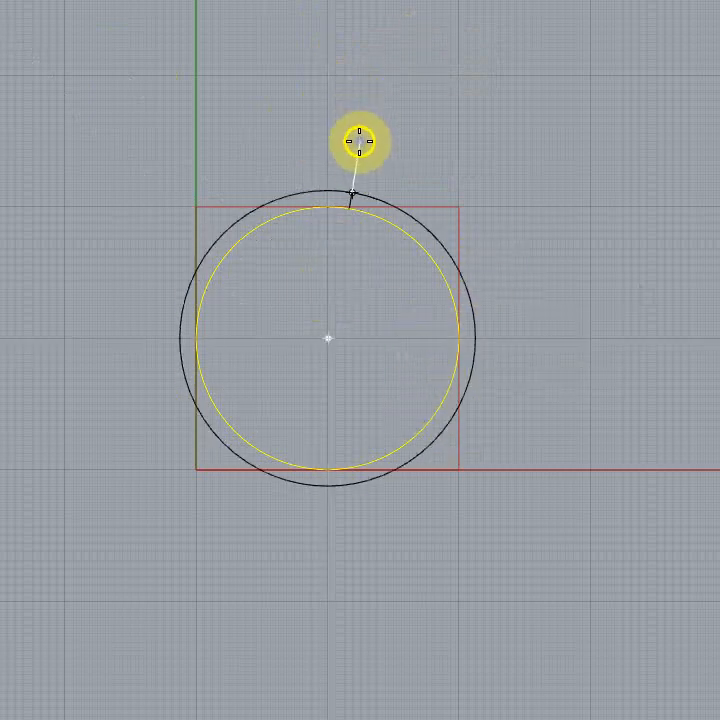
type("b")
key("Return")
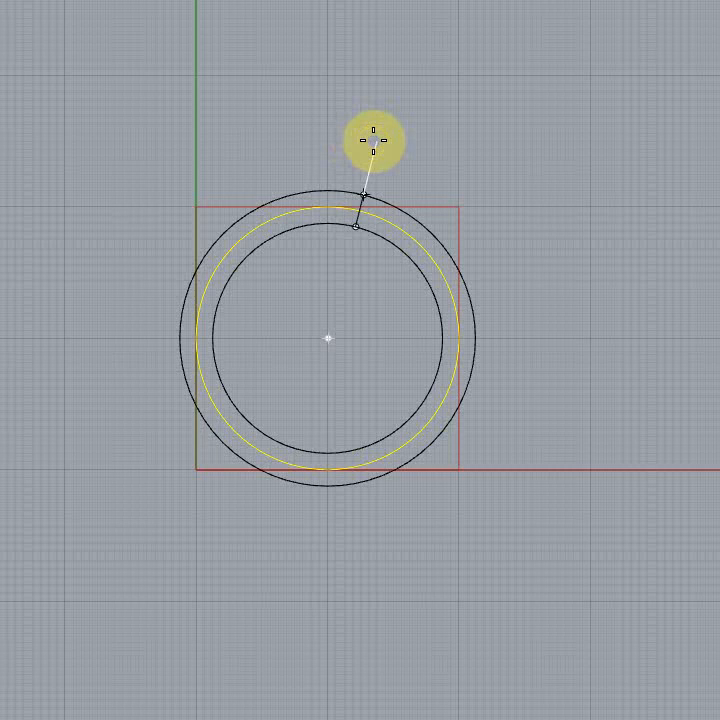
left_click(373, 140)
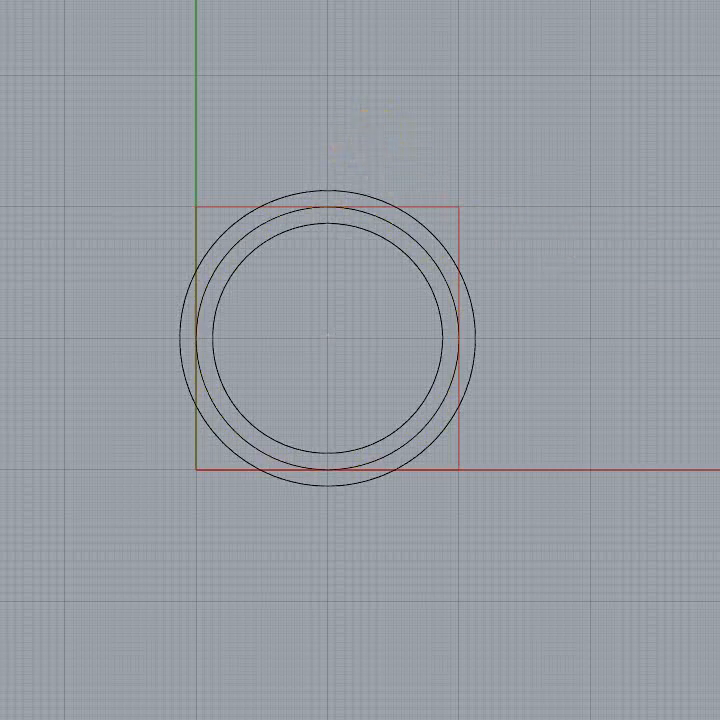
key("ctrl+z")
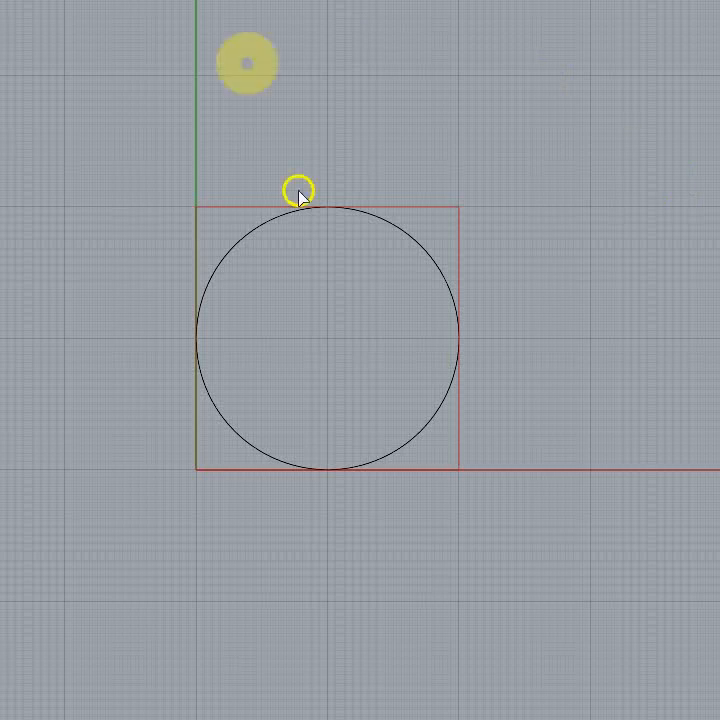
Step: Offset the circle inside the red square to both sides, keeping an inner and an outer concentric circle
left_click(418, 247)
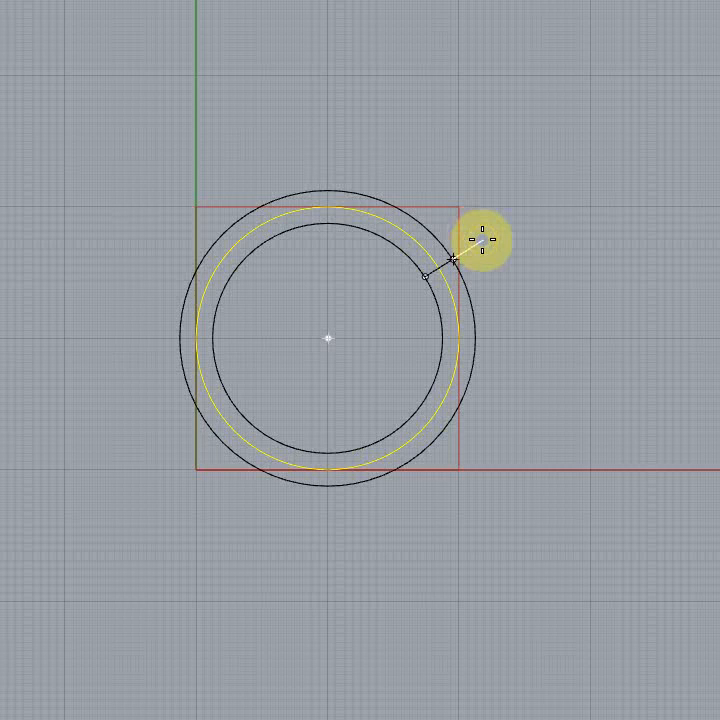
left_click(482, 239)
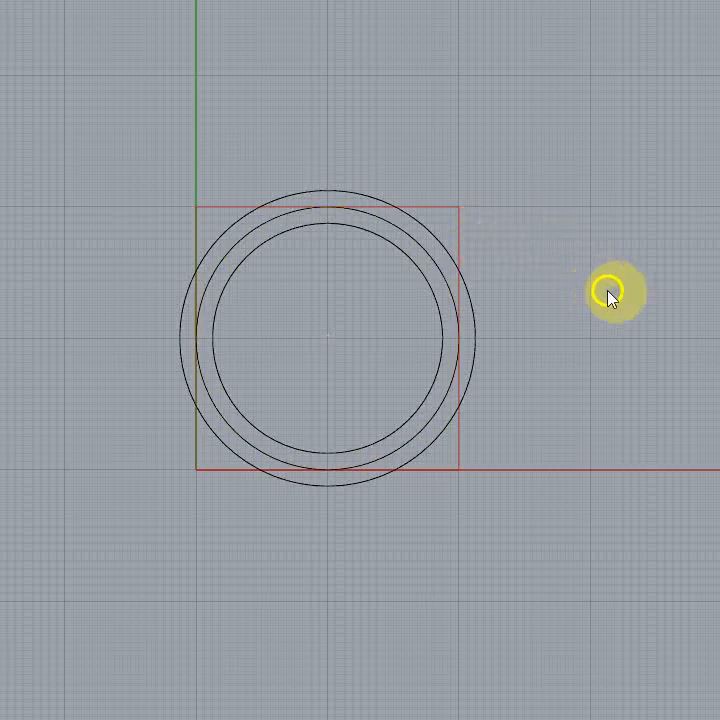
right_click_drag(634, 296, 683, 230)
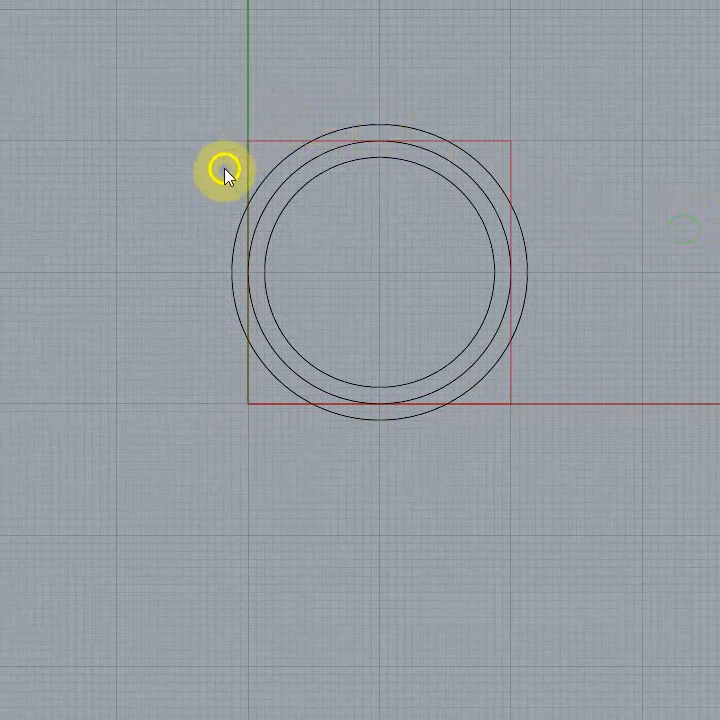
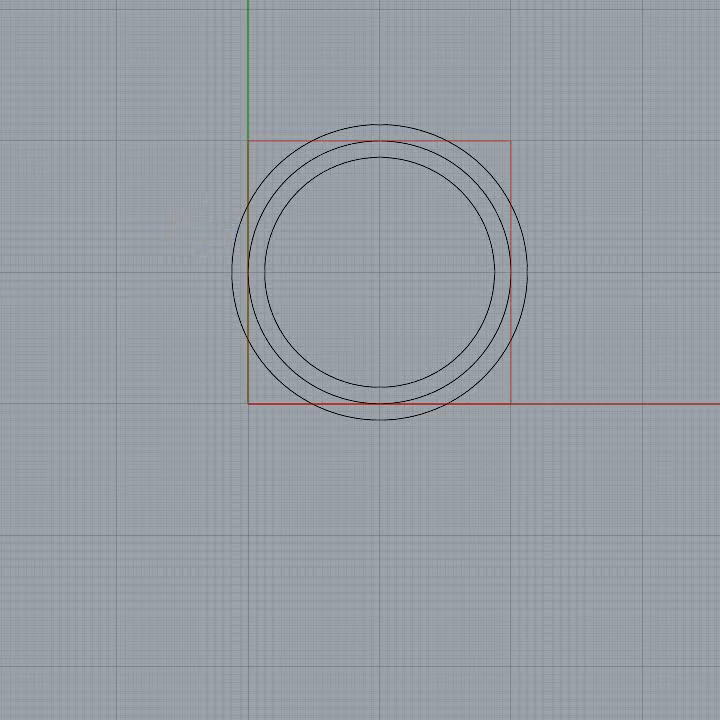
Step: Assign the original circle between the two offset circles to the purple layer
left_click(479, 190)
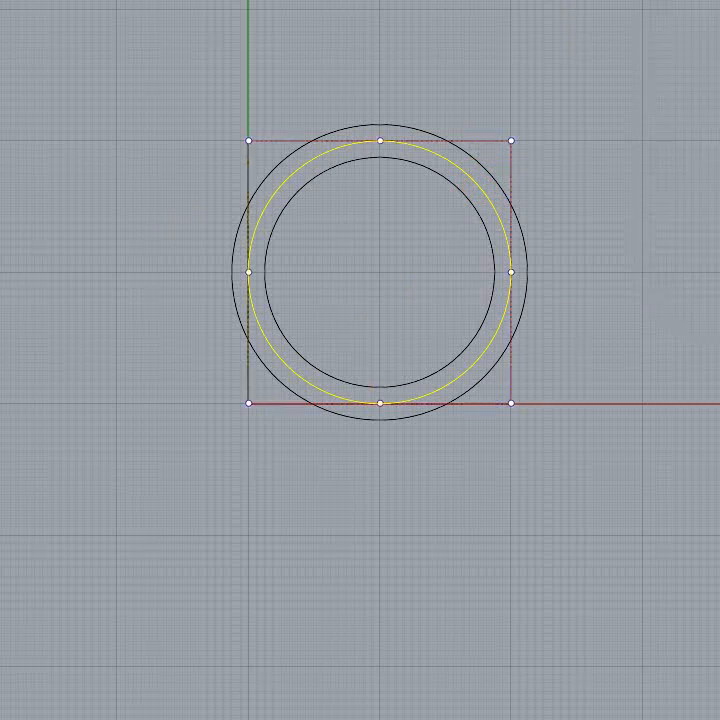
left_click(599, 386)
scroll(175, 198, "up", 3)
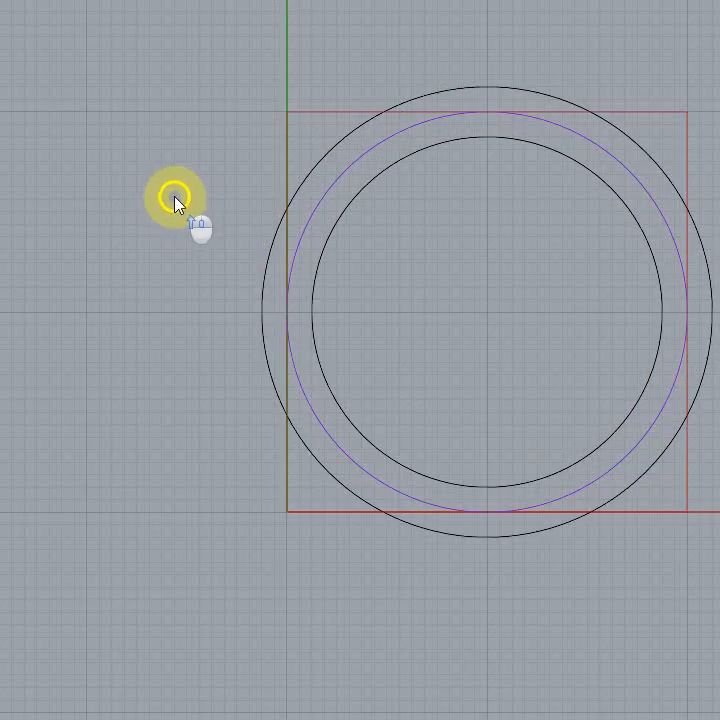
right_click_drag(167, 195, 103, 214)
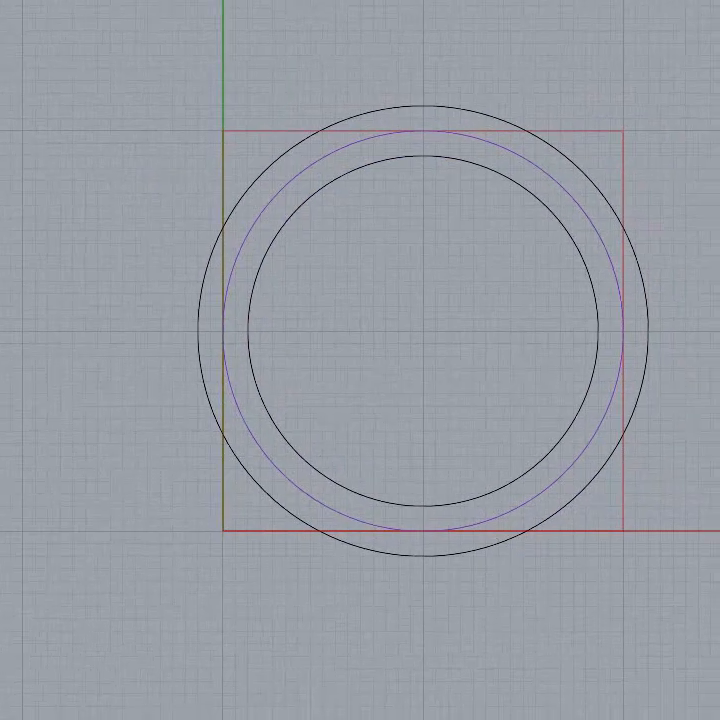
scroll(719, 400, "down", 2)
right_click_drag(719, 337, 682, 305)
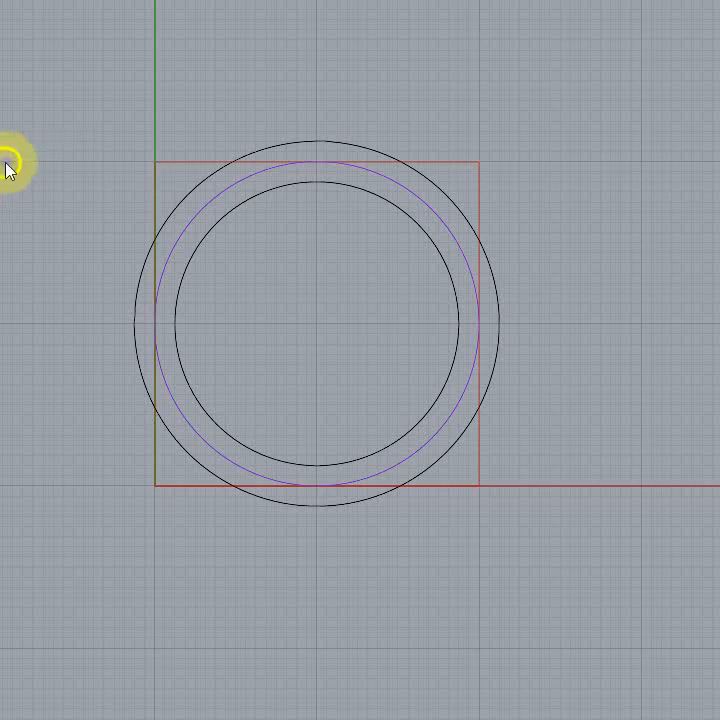
Step: Explode the red square into separate lines and select its edges individually to check them
left_click(186, 163)
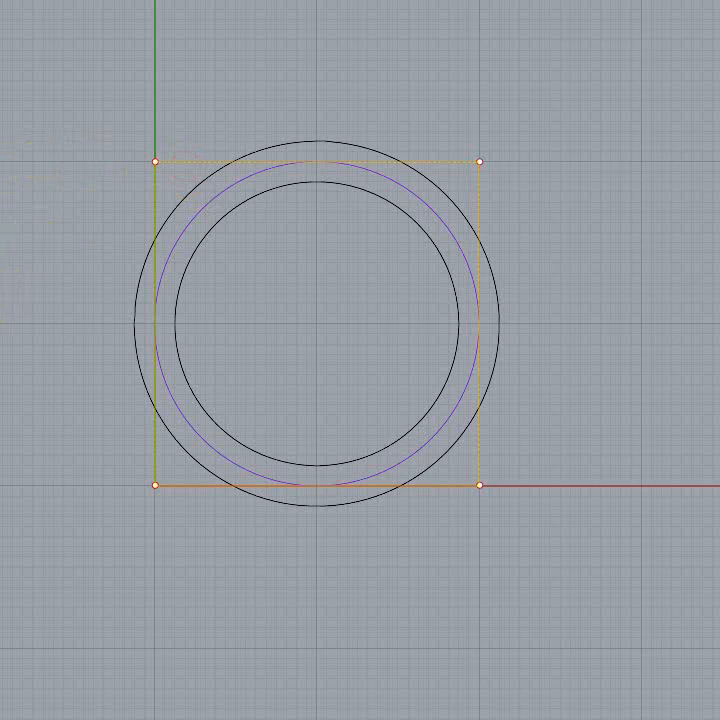
left_click(1, 127)
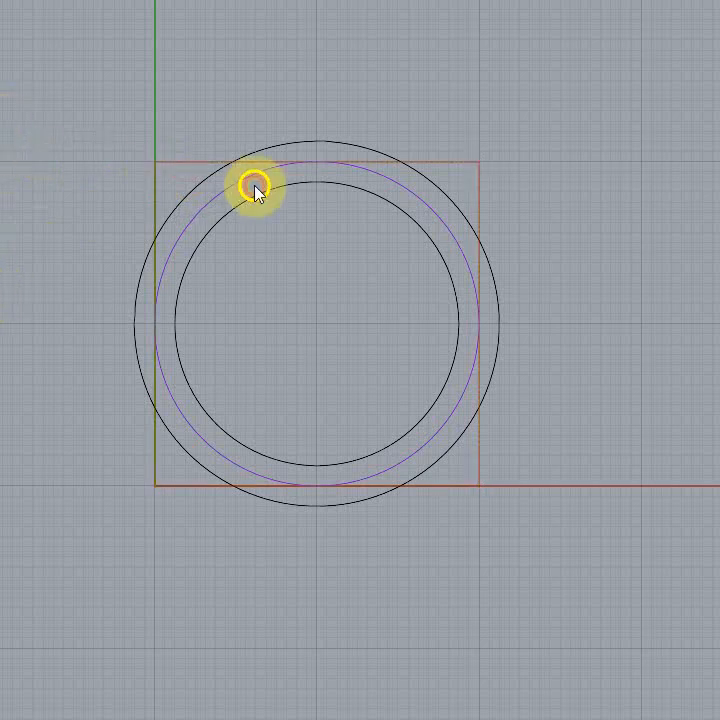
left_click(185, 163)
left_click(148, 193)
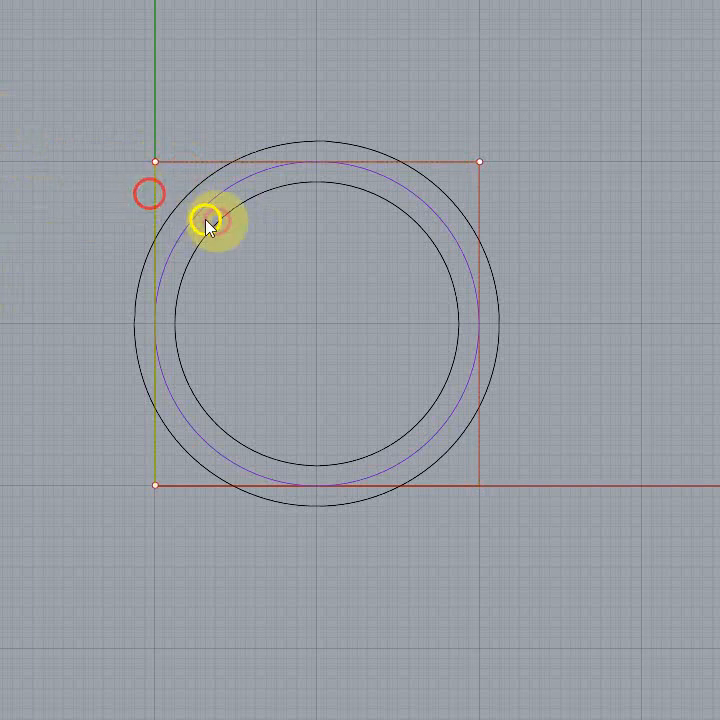
left_click(479, 200)
left_click(455, 486)
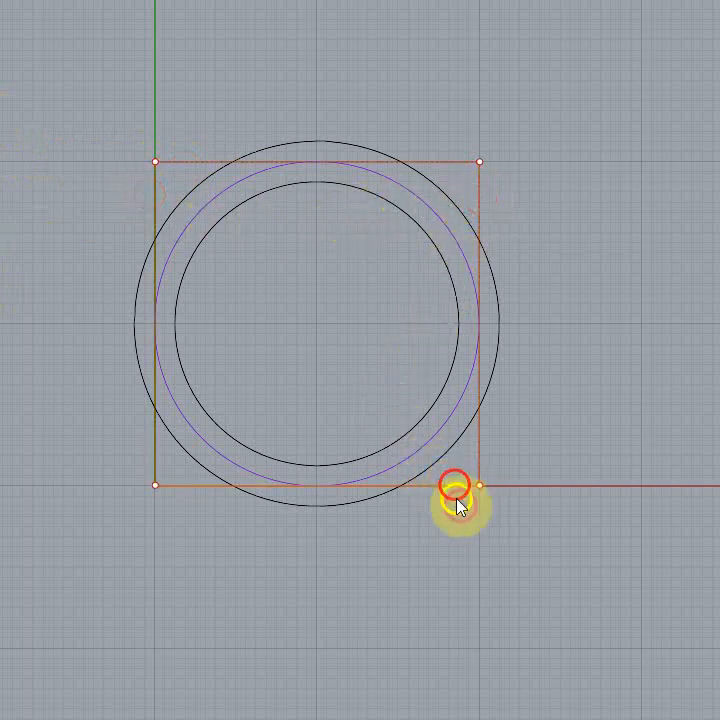
left_click(426, 607)
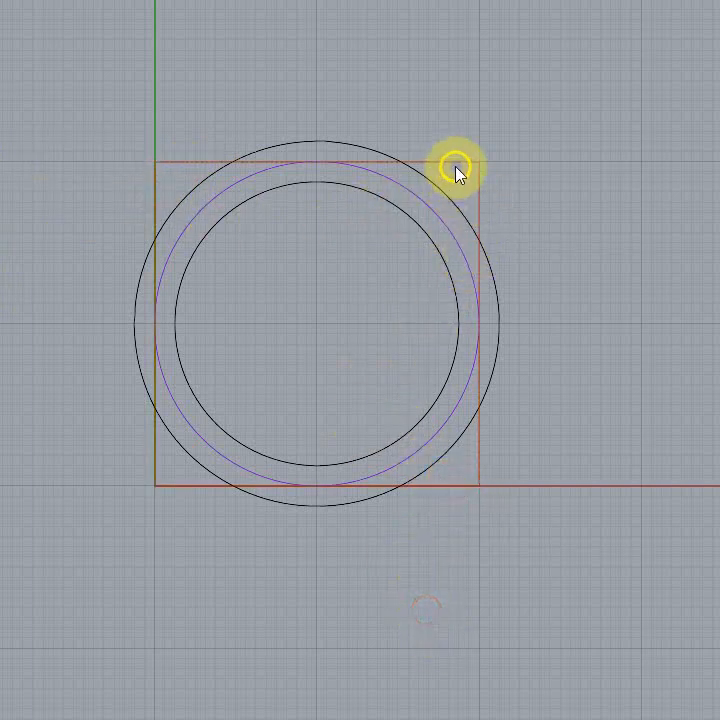
Step: Join the four separate edge lines back into one closed square and clear the selection
left_click(455, 166)
left_click(479, 188)
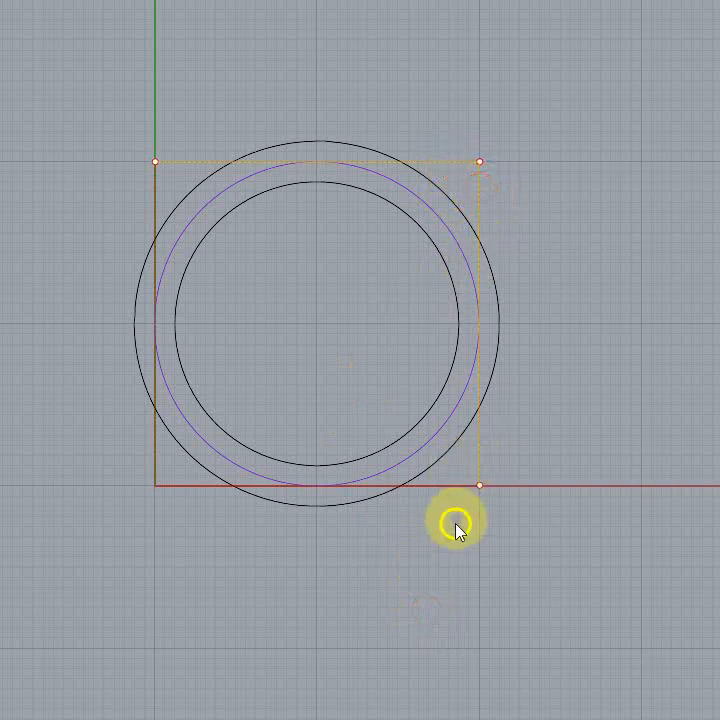
left_click(456, 486)
left_click(154, 437)
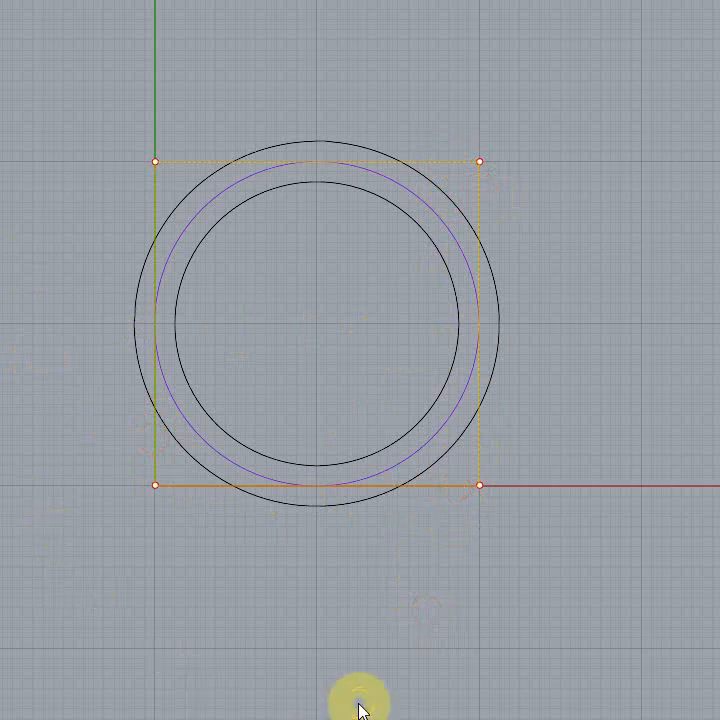
key("Return")
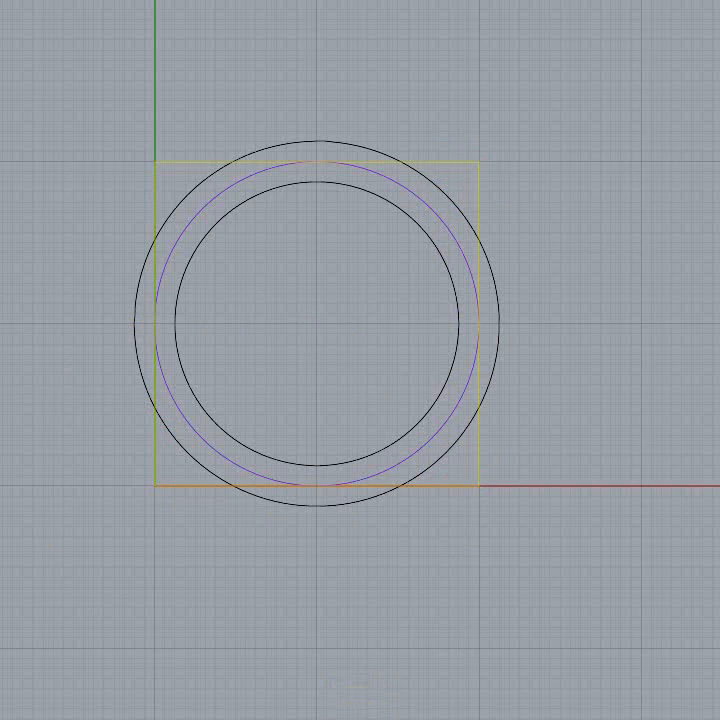
left_click(480, 184)
right_click_drag(481, 183, 567, 190)
key("Escape")
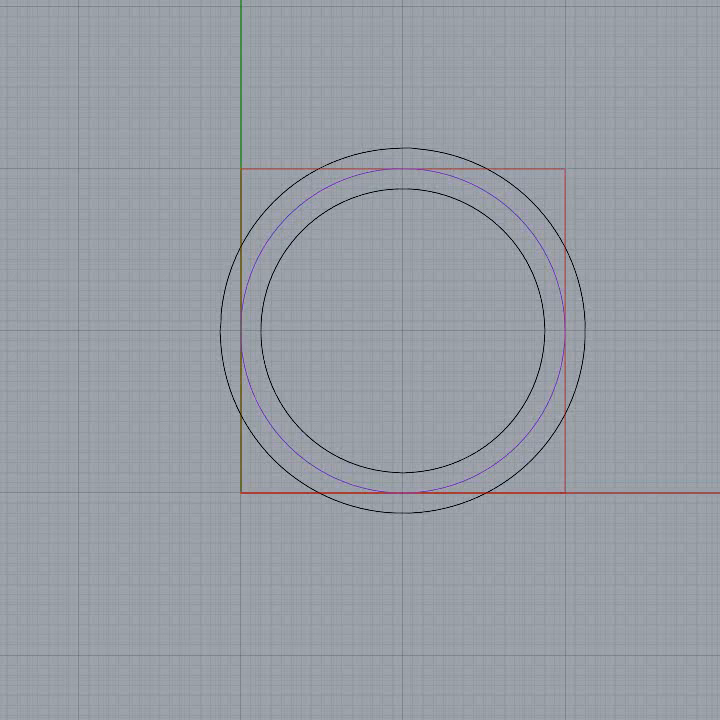
Step: Trim away the parts of the outer circle outside the square, using the square as the cutting object
left_click(269, 169)
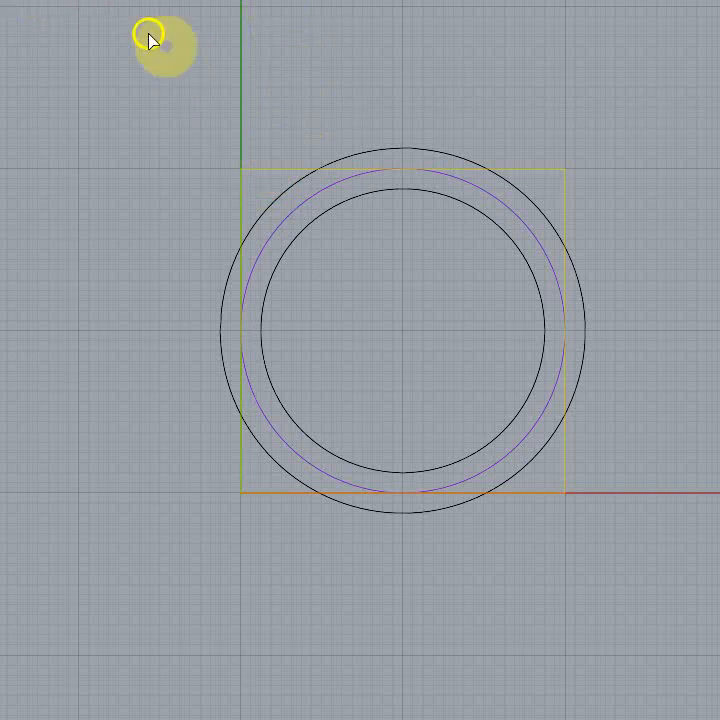
left_click(402, 147)
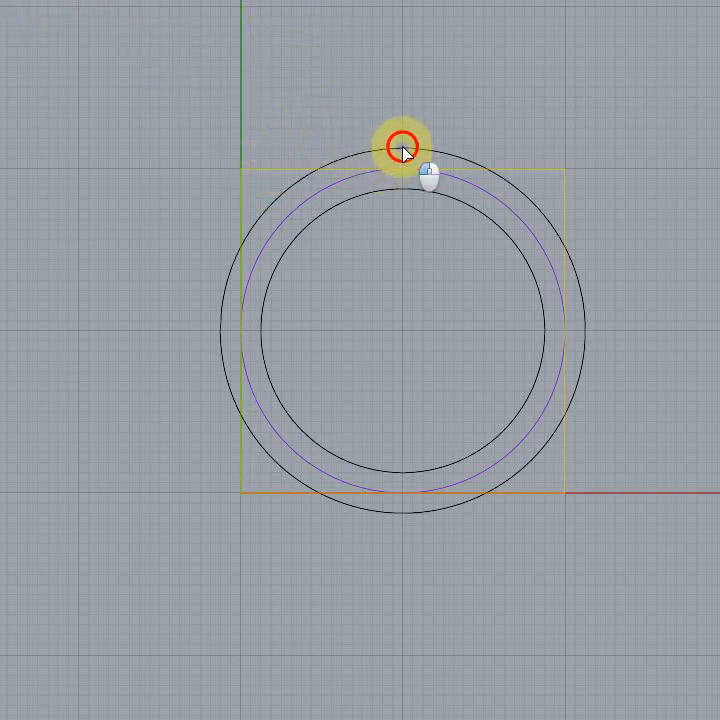
left_click(586, 317)
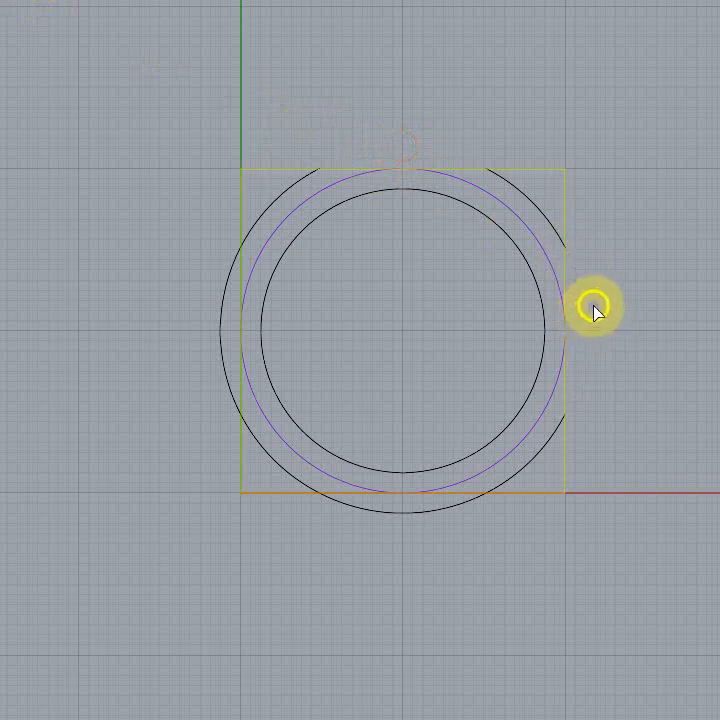
left_click_drag(515, 580, 211, 510)
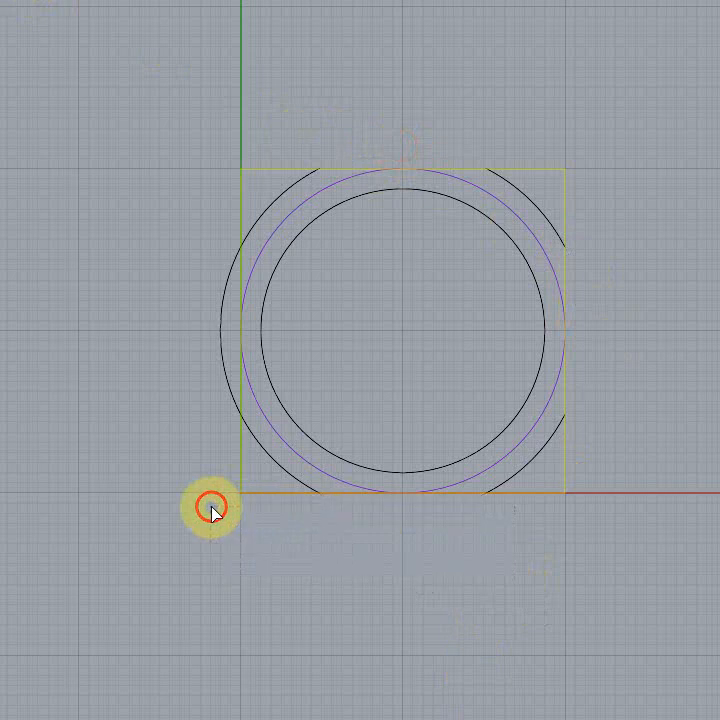
key("Delete")
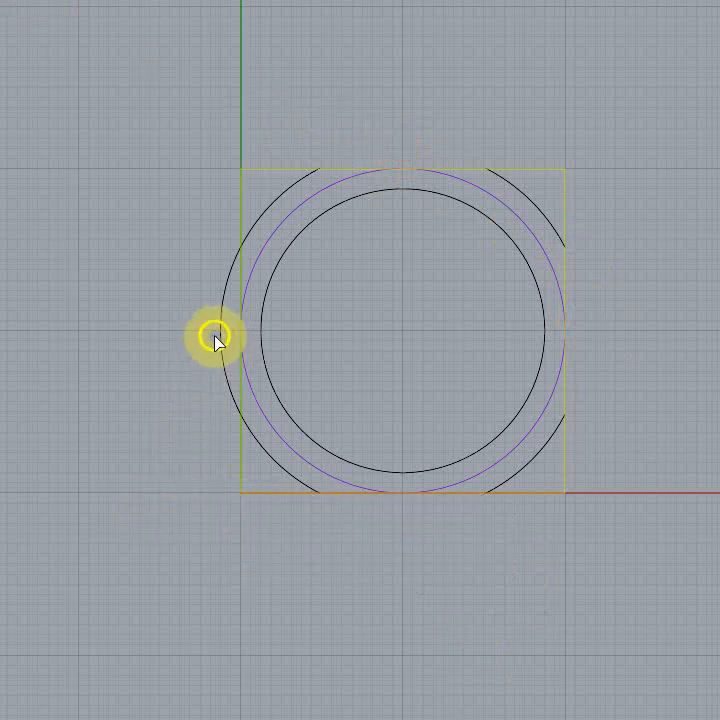
left_click(219, 340)
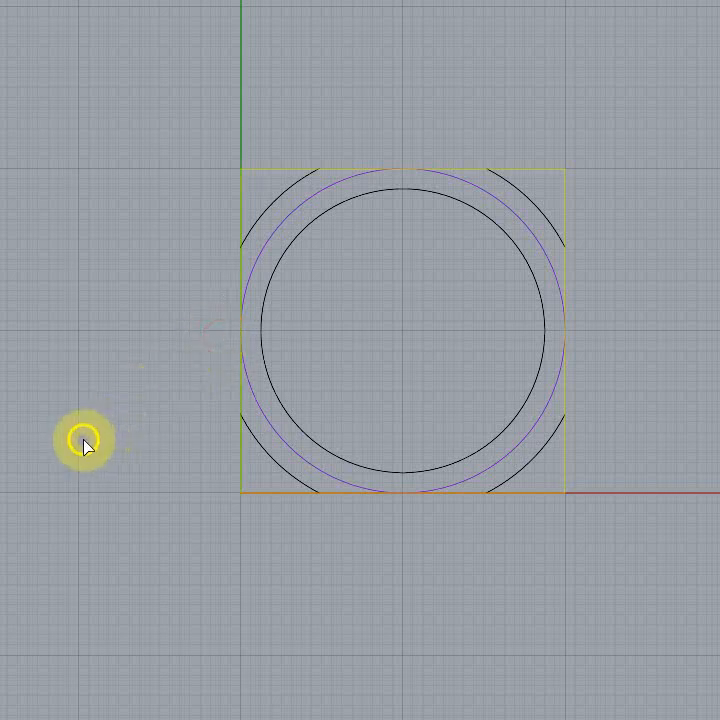
left_click(127, 516)
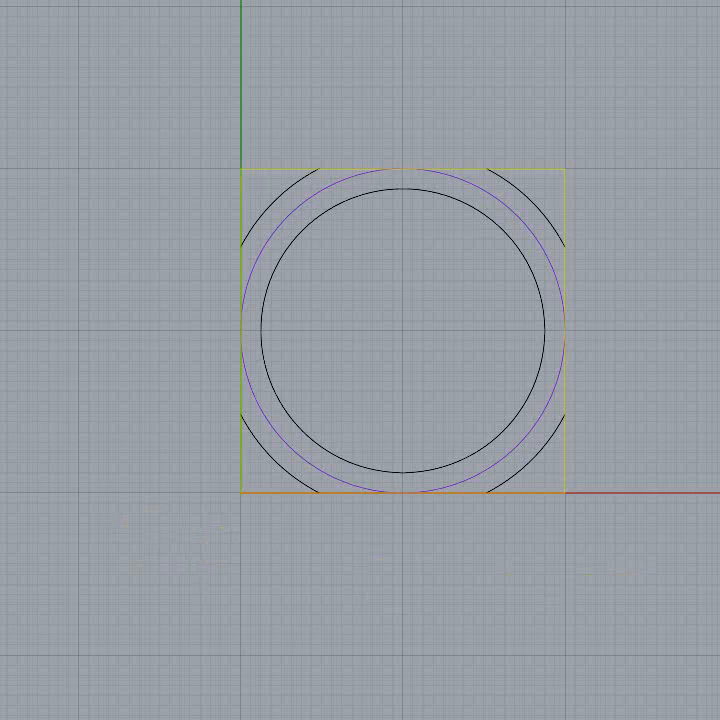
key("Escape")
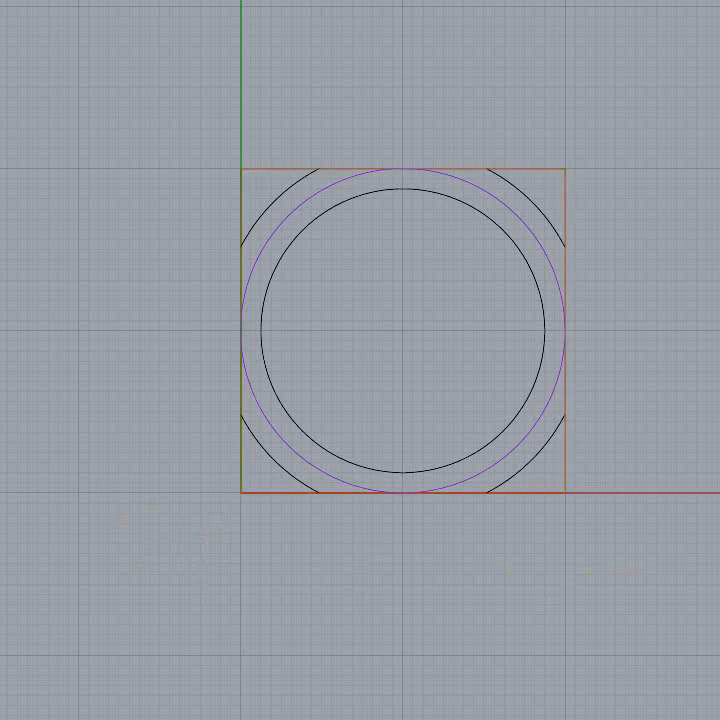
Step: Undo the trimming to restore the complete outer circle
scroll(716, 482, "down", 2)
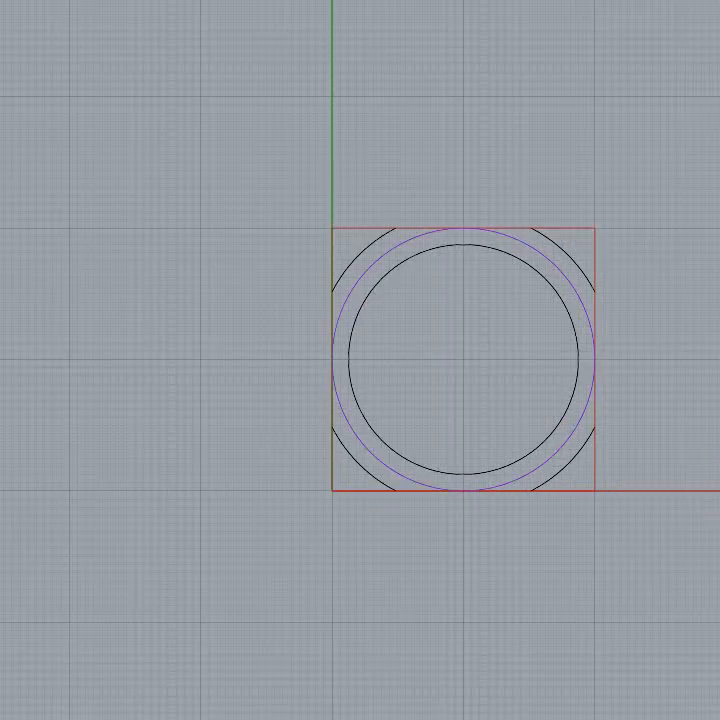
right_click_drag(716, 482, 530, 471)
right_click_drag(103, 451, 97, 472)
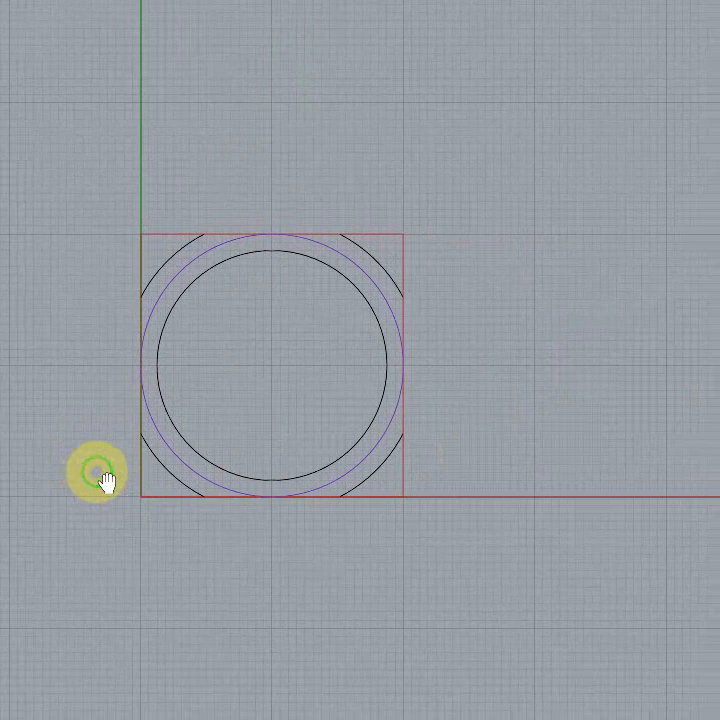
left_click(320, 425)
left_click(306, 433)
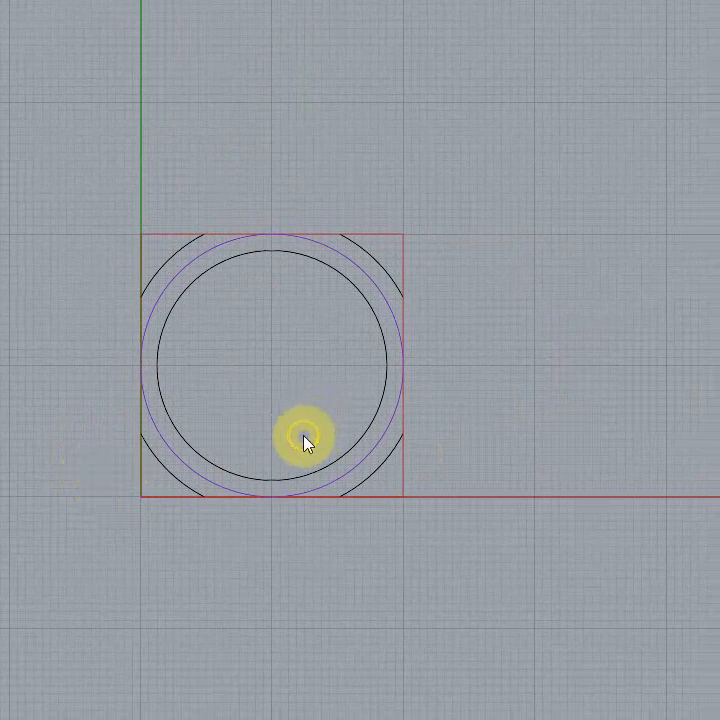
left_click(346, 297)
right_click(614, 387)
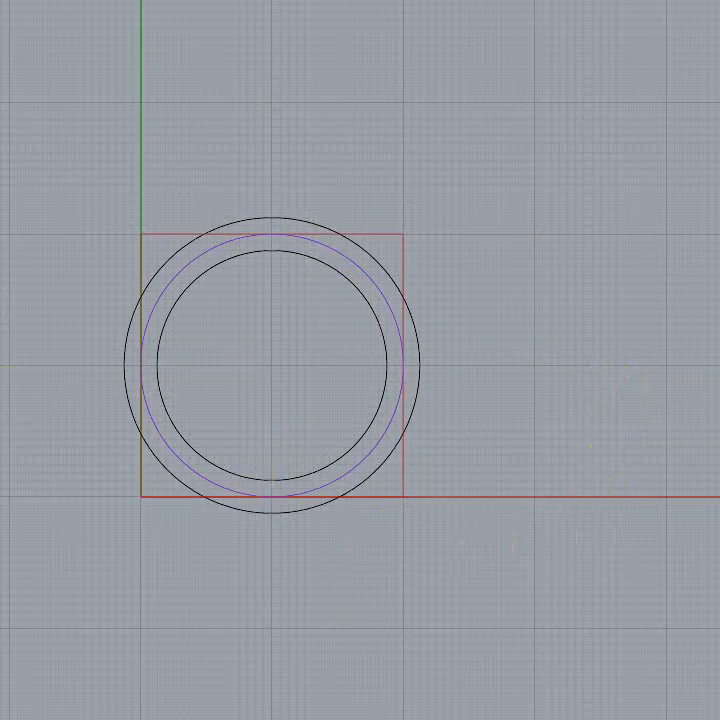
Step: Trim the outer circle again with the square as cutter, removing all four segments beyond its edges
left_click(165, 238)
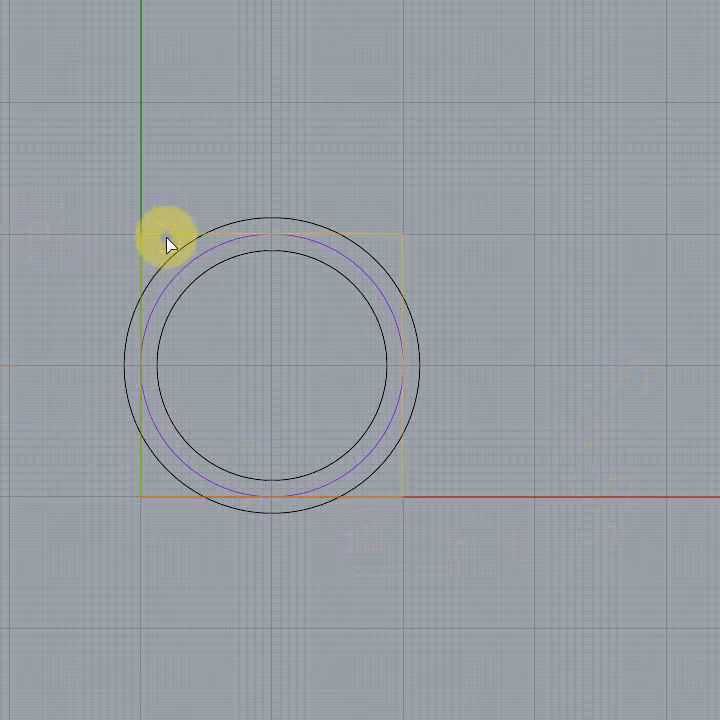
left_click(266, 225)
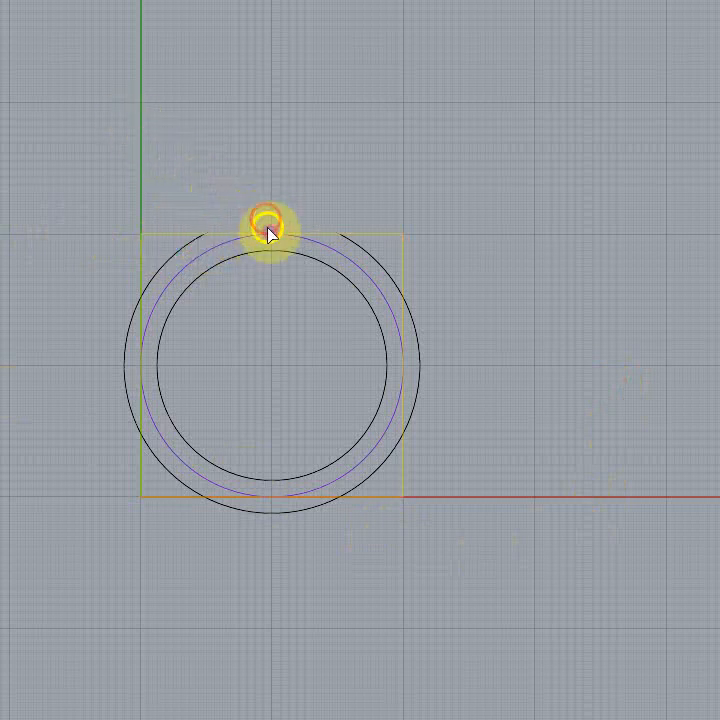
left_click(421, 361)
left_click(297, 511)
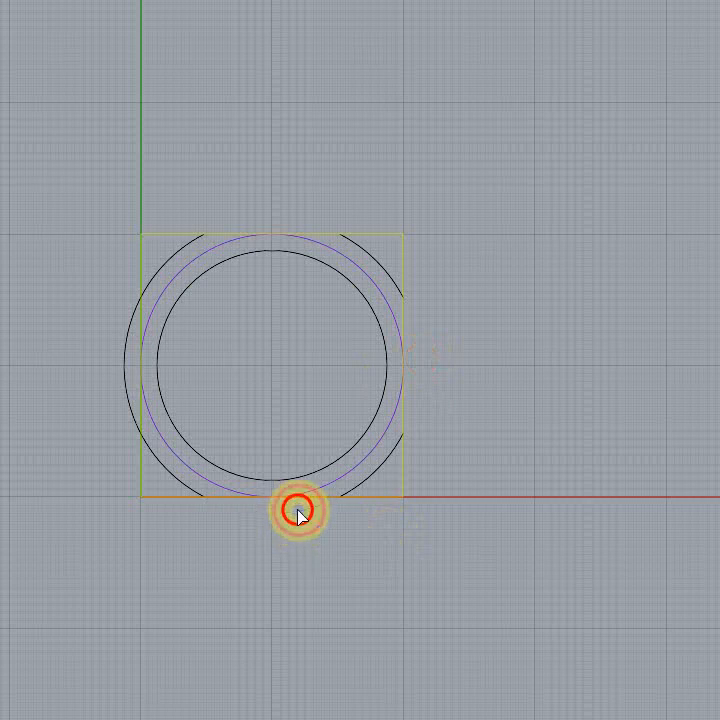
left_click(124, 358)
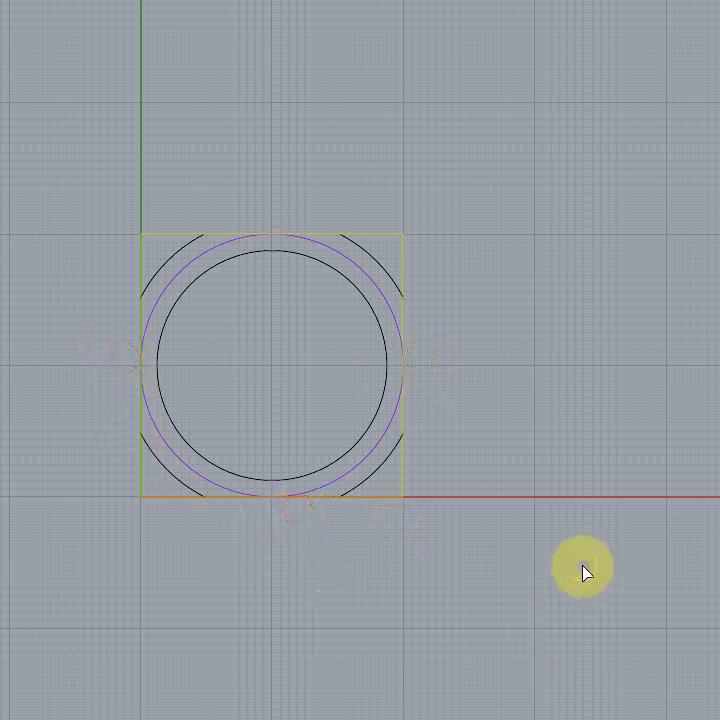
key("Return")
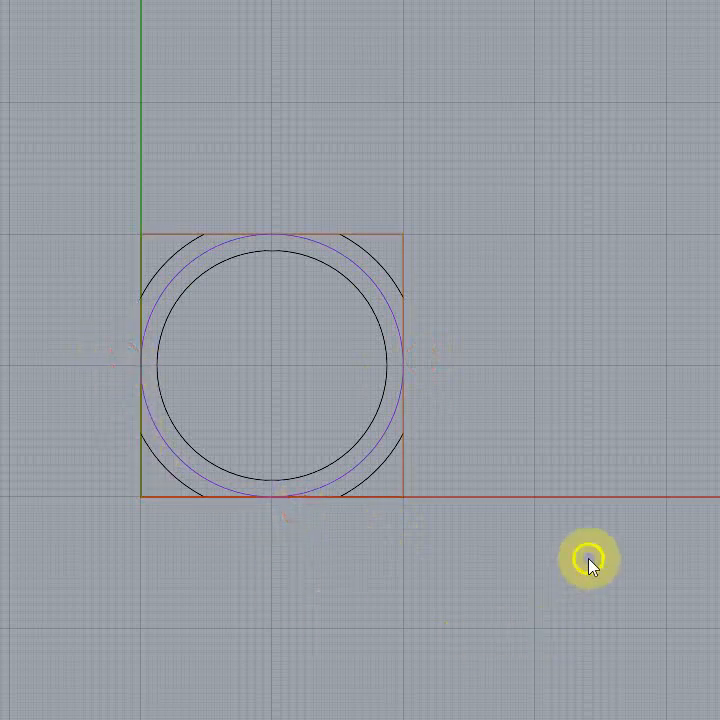
Step: Select the four remaining corner arcs and the inner circle to examine them, and clear the selection
left_click(376, 264)
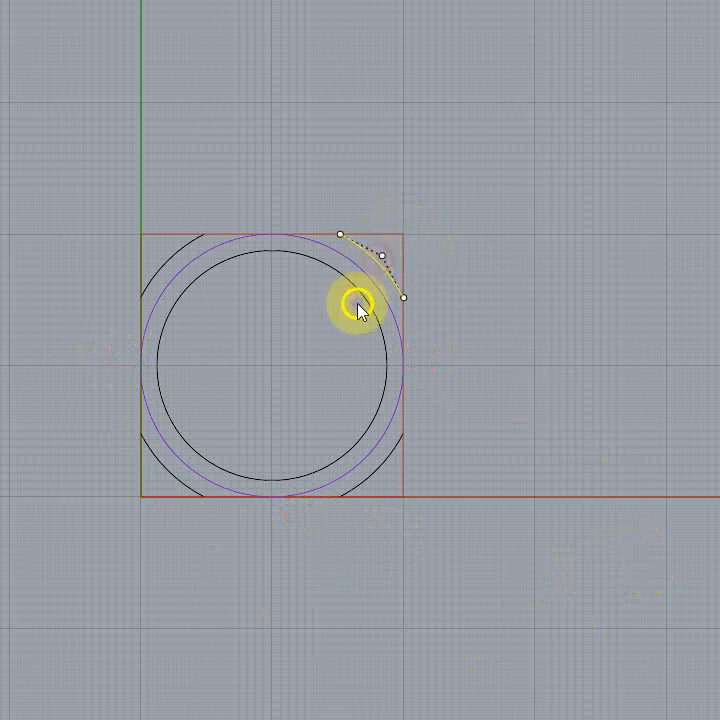
left_click(158, 270)
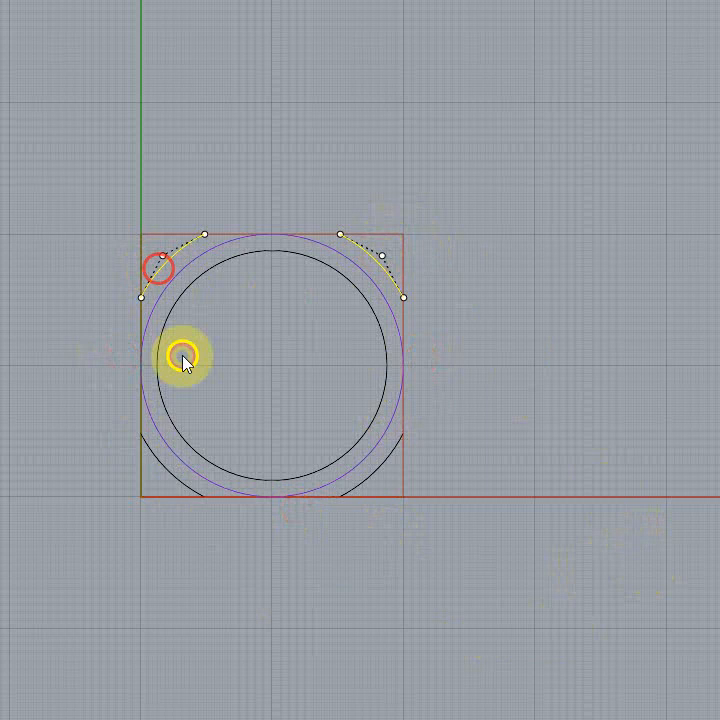
left_click(161, 468)
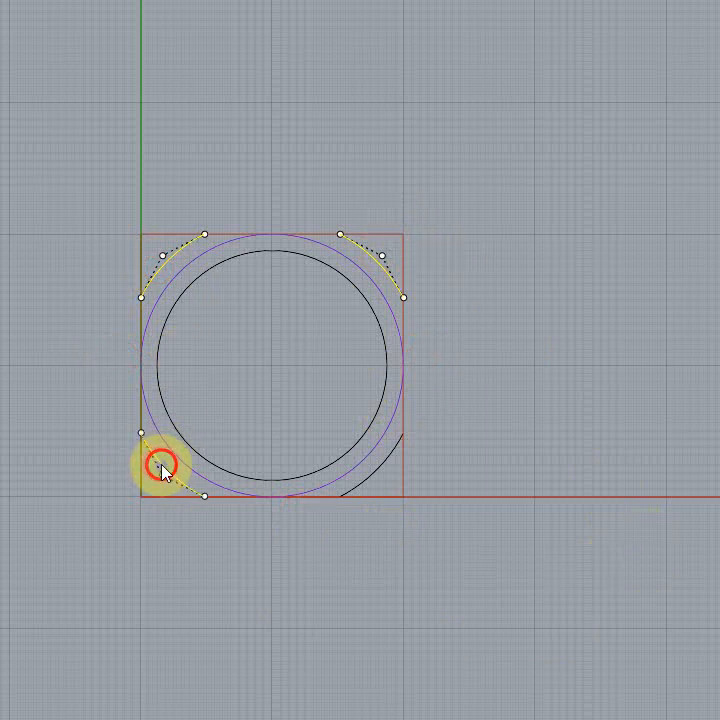
left_click(373, 472)
left_click(358, 443)
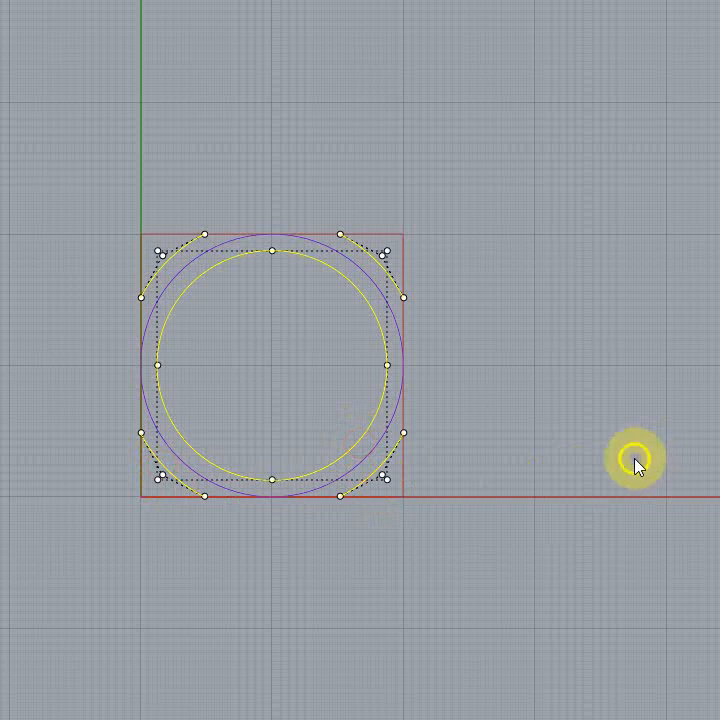
left_click(635, 458)
left_click(390, 271)
left_click(635, 431)
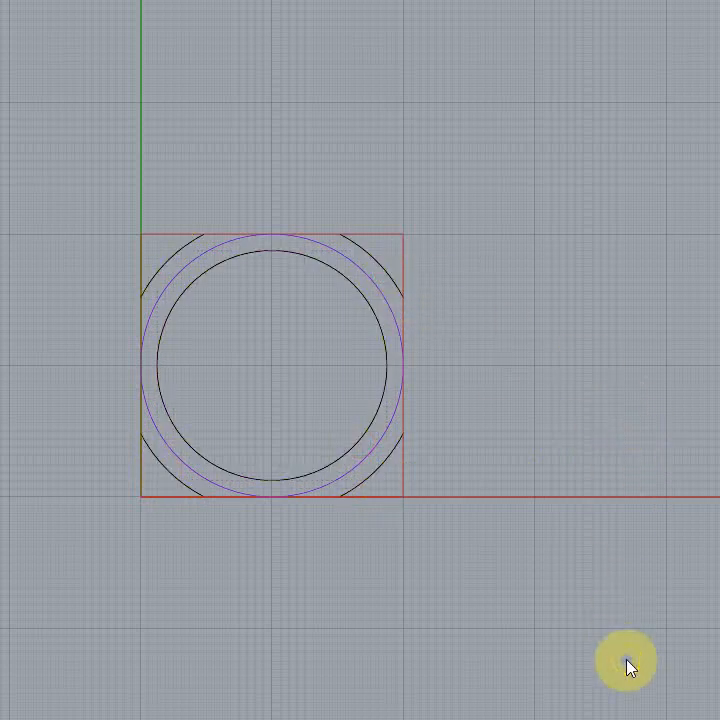
Step: Array all the unit's curves into a rectangular 12 by 12 grid, using the square's opposite corners as the cell spacing
scroll(627, 662, "down", 2)
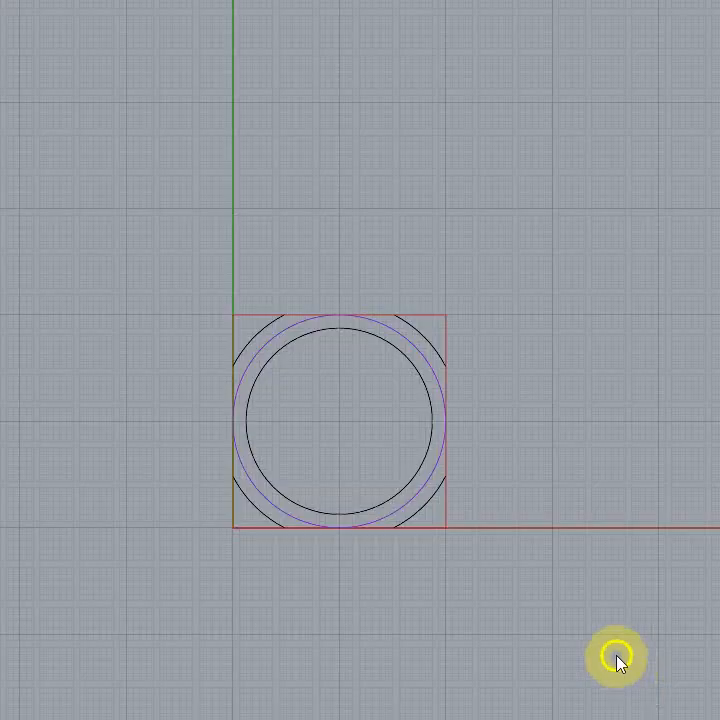
scroll(620, 659, "down", 2)
right_click_drag(704, 474, 543, 540)
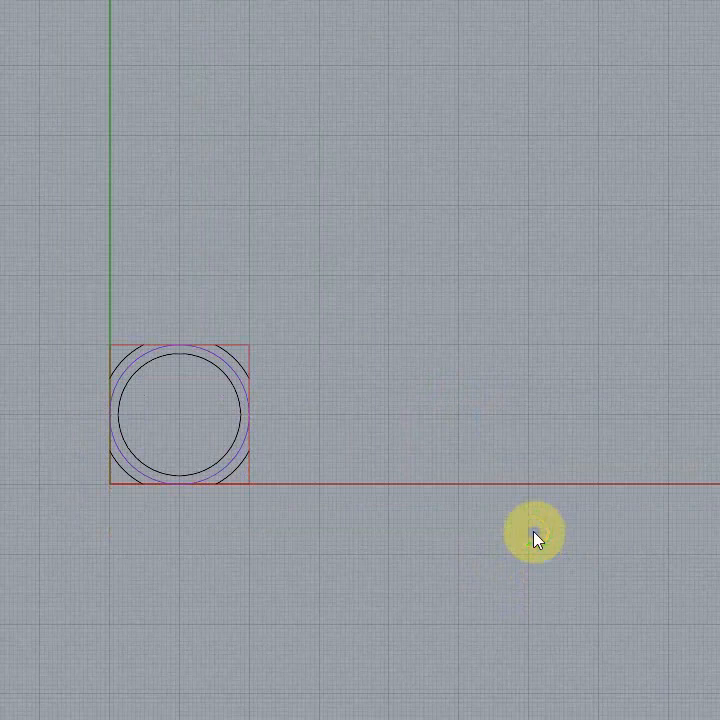
right_click_drag(535, 538, 615, 498)
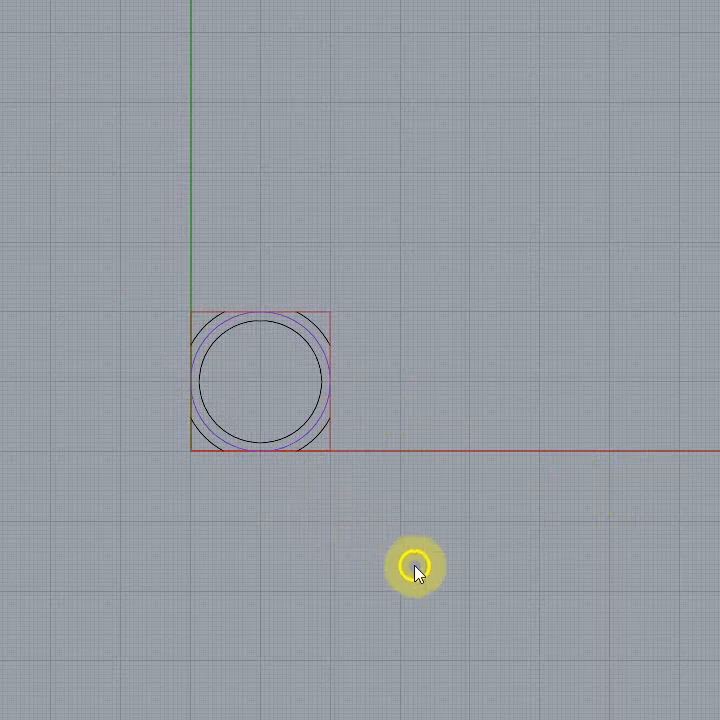
left_click(150, 278)
left_click_drag(150, 278, 421, 595)
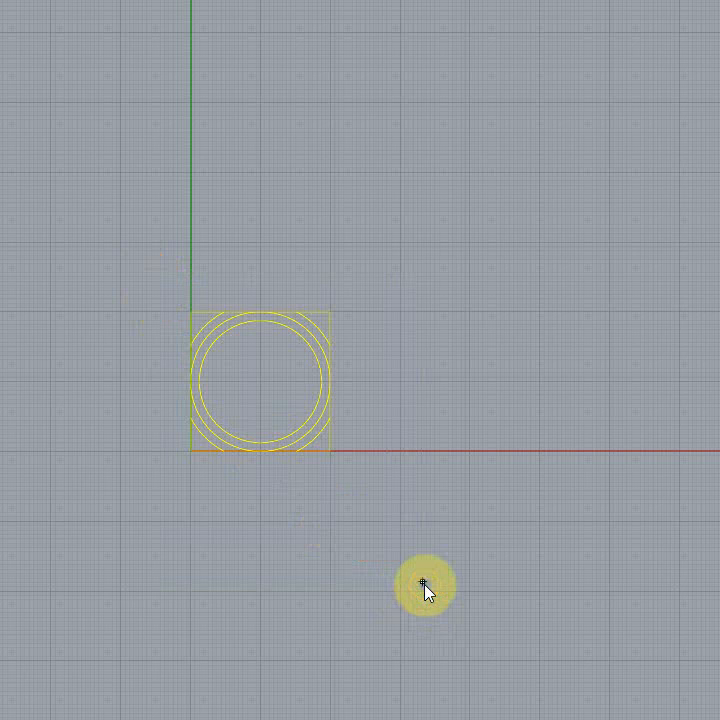
scroll(90, 360, "up", 5)
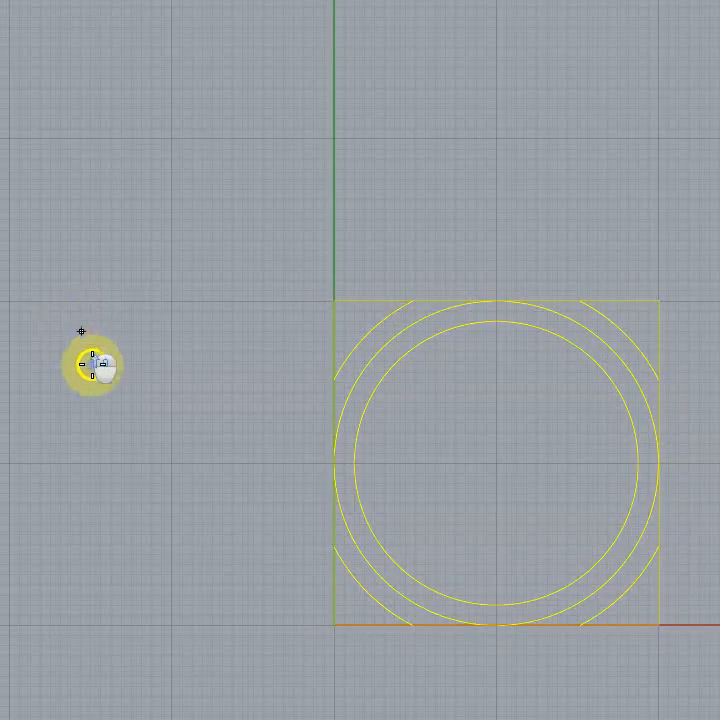
left_click(334, 622)
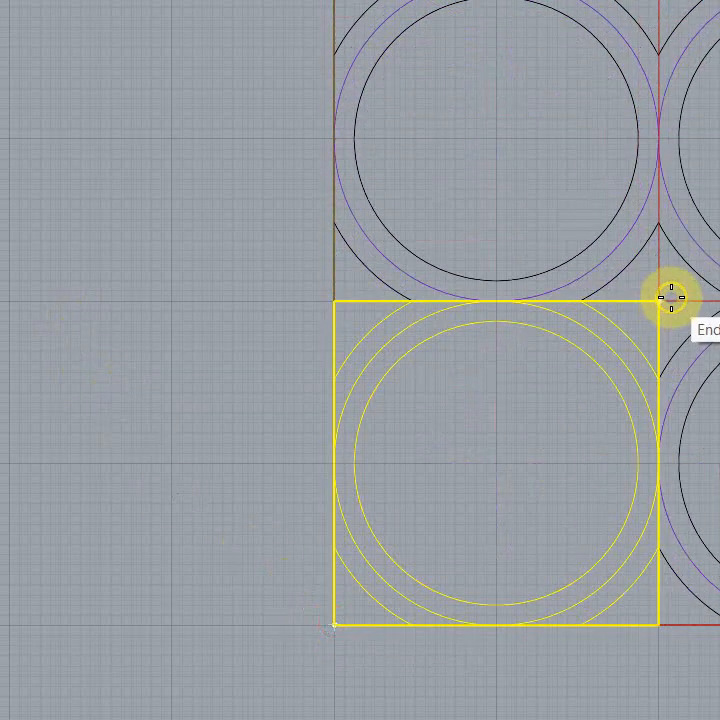
left_click(669, 298)
scroll(360, 340, "down", 5)
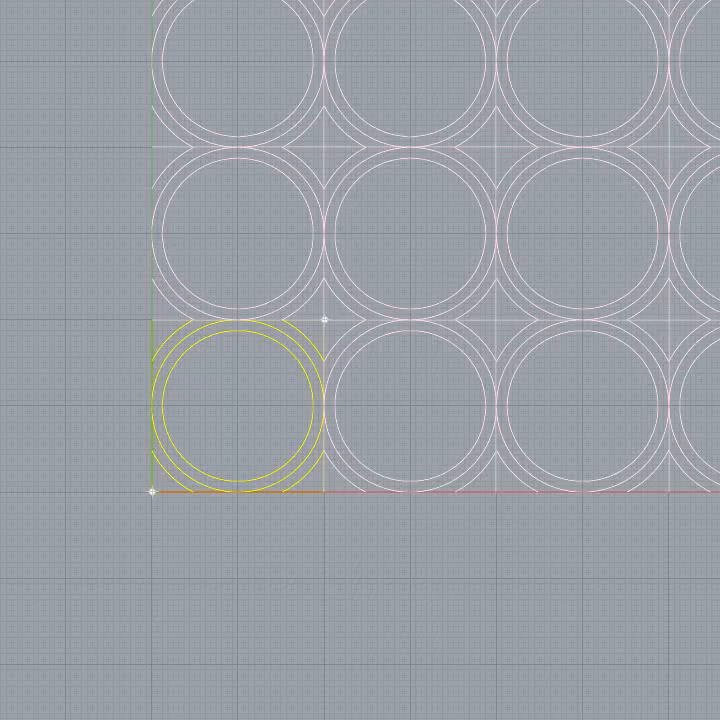
scroll(60, 460, "down", 10)
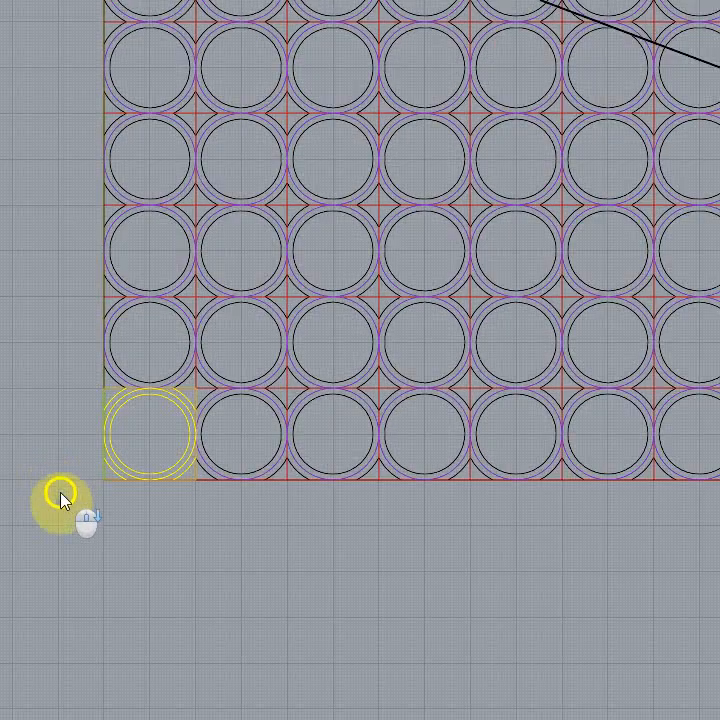
Step: Examine the arrayed circle pattern as a whole and up close, checking how neighbouring cells and corner arcs meet
scroll(115, 577, "down", 4)
right_click_drag(688, 411, 719, 450)
left_click(654, 313)
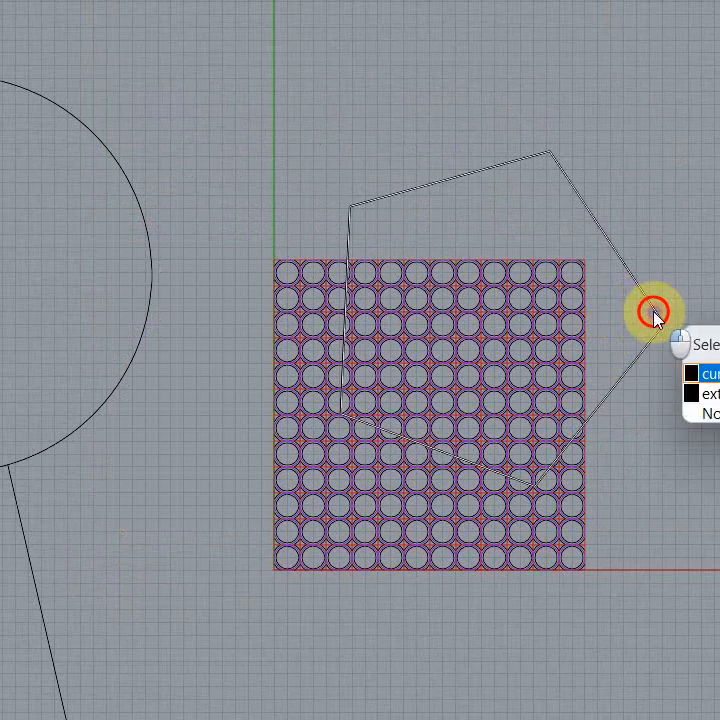
left_click(702, 413)
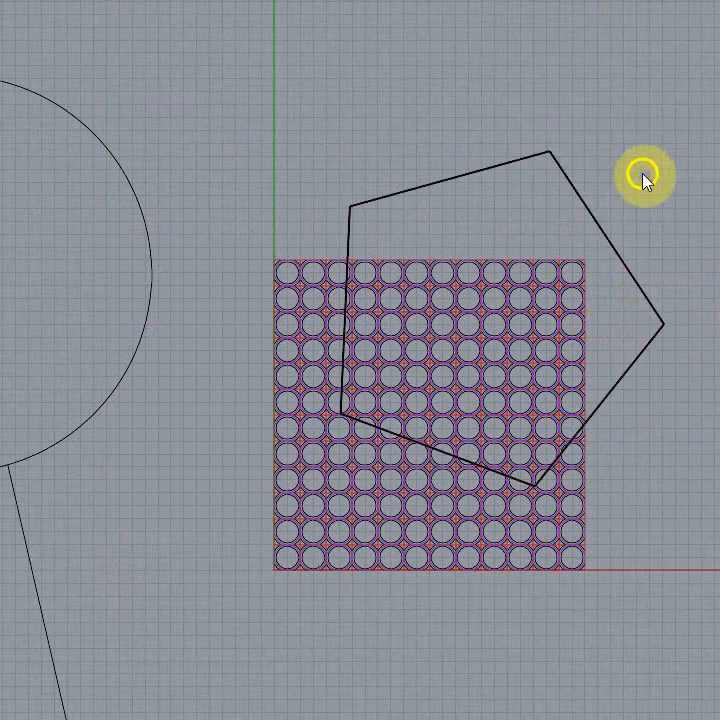
right_click_drag(496, 428, 588, 367)
scroll(588, 366, "up", 14)
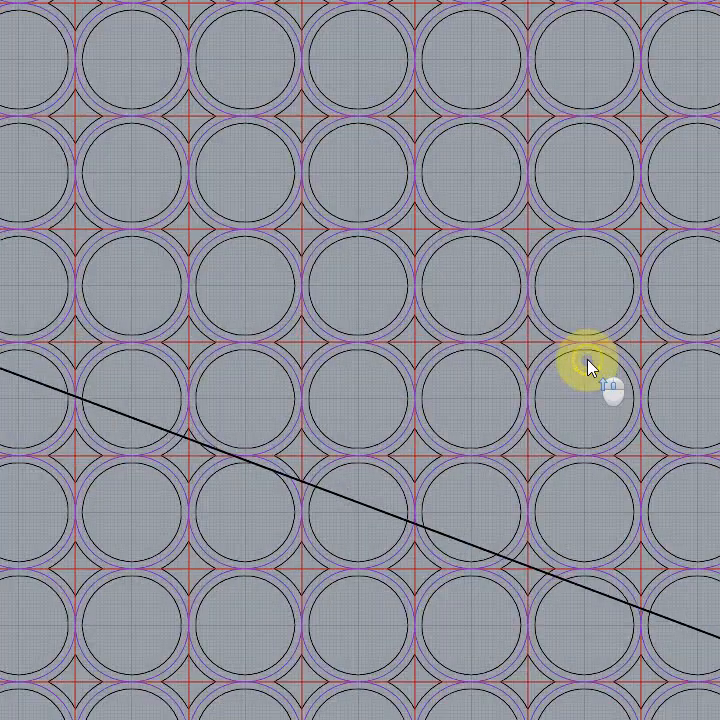
scroll(609, 228, "down", 10)
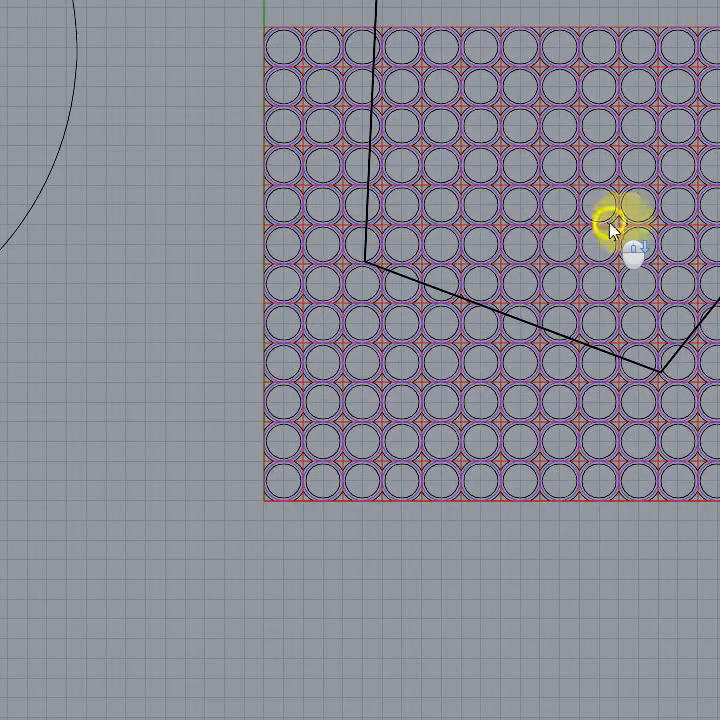
Step: Undo the rectangular array, returning to the single pattern unit
key("ctrl+z")
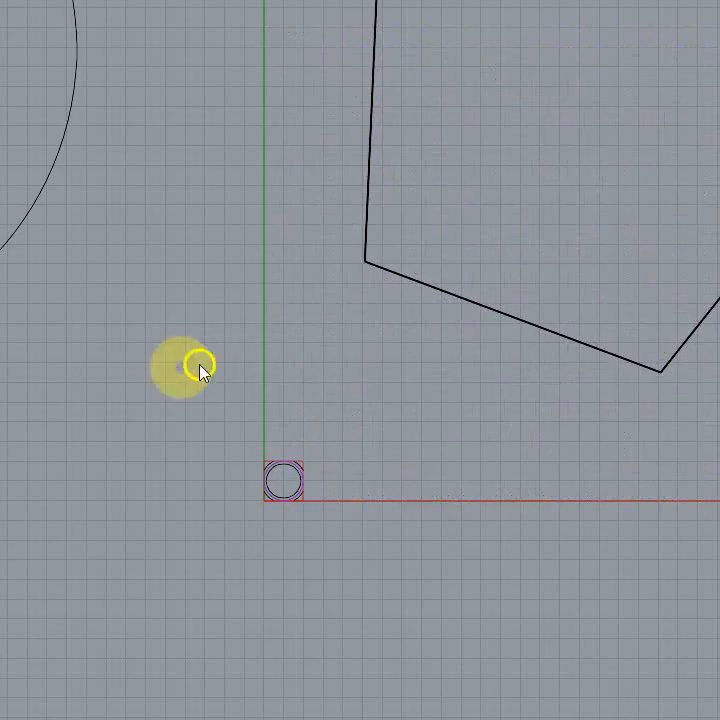
scroll(247, 550, "up", 2)
scroll(247, 550, "up", 10)
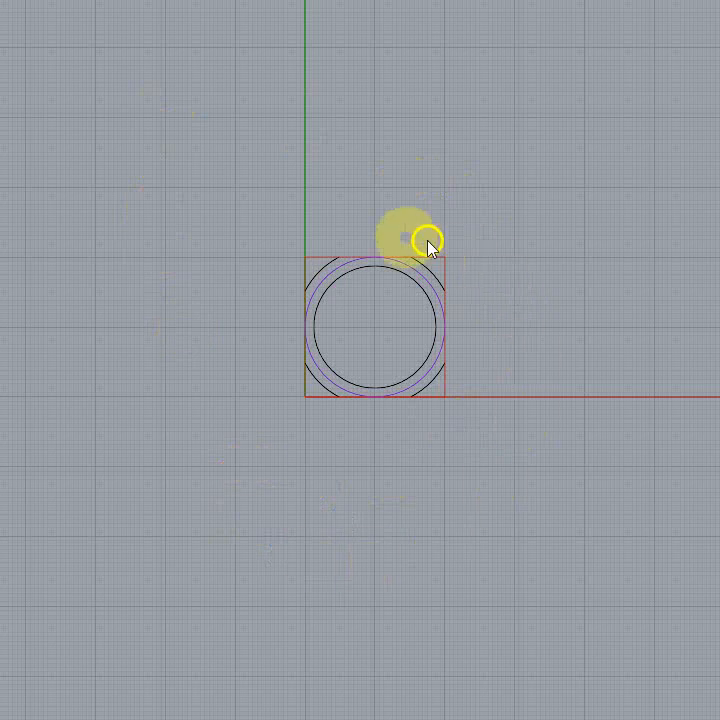
right_click_drag(384, 228, 337, 177)
scroll(366, 294, "up", 6)
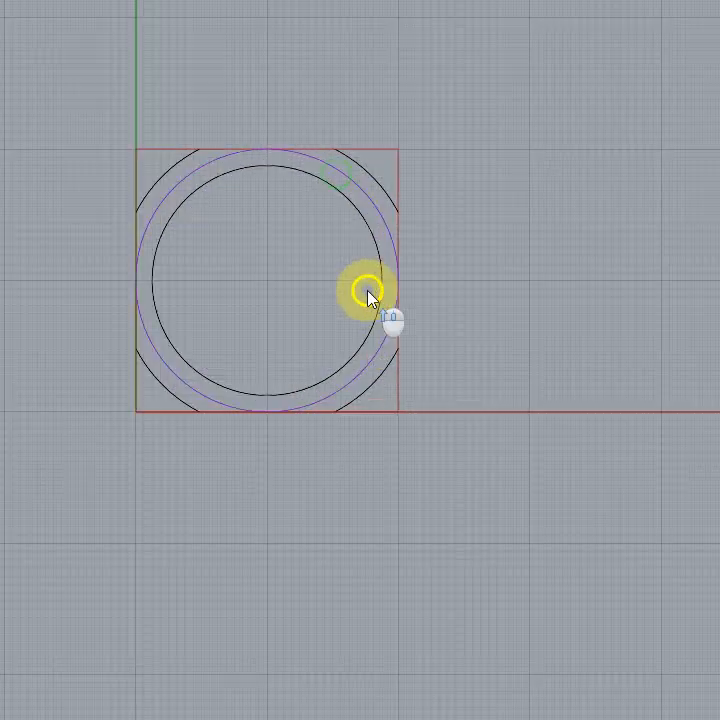
Step: Select the inner circle repeatedly to check whether it is grouped with the corner arcs, and clear the selection
left_click(350, 207)
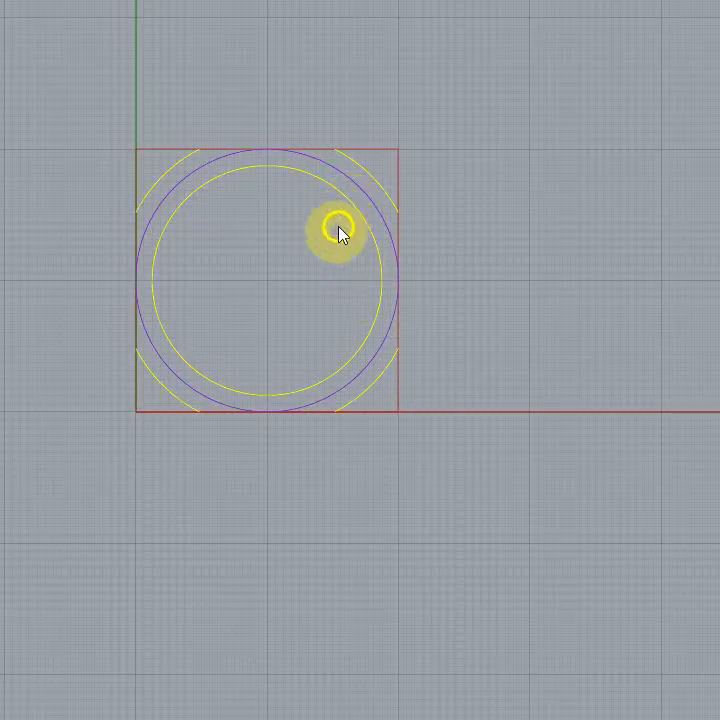
left_click(317, 283)
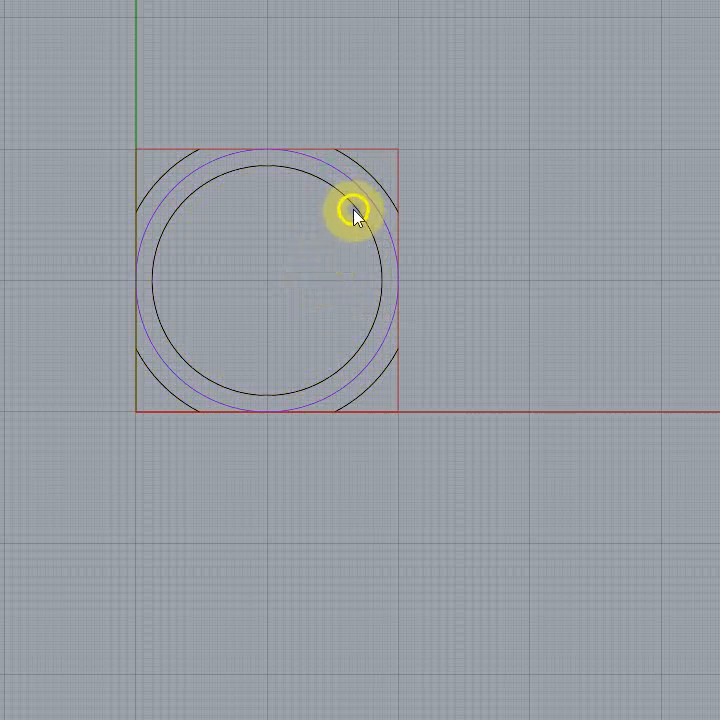
left_click(354, 211)
left_click(292, 282)
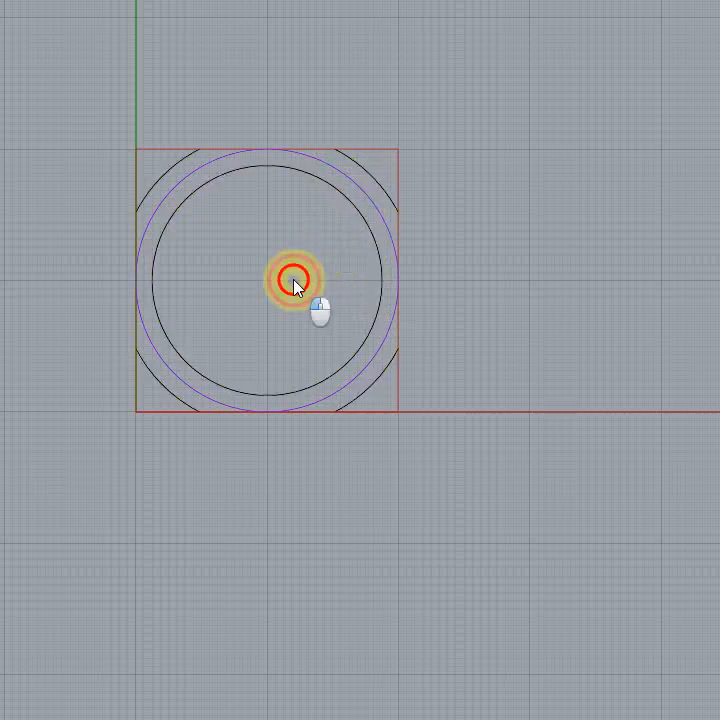
left_click(349, 204)
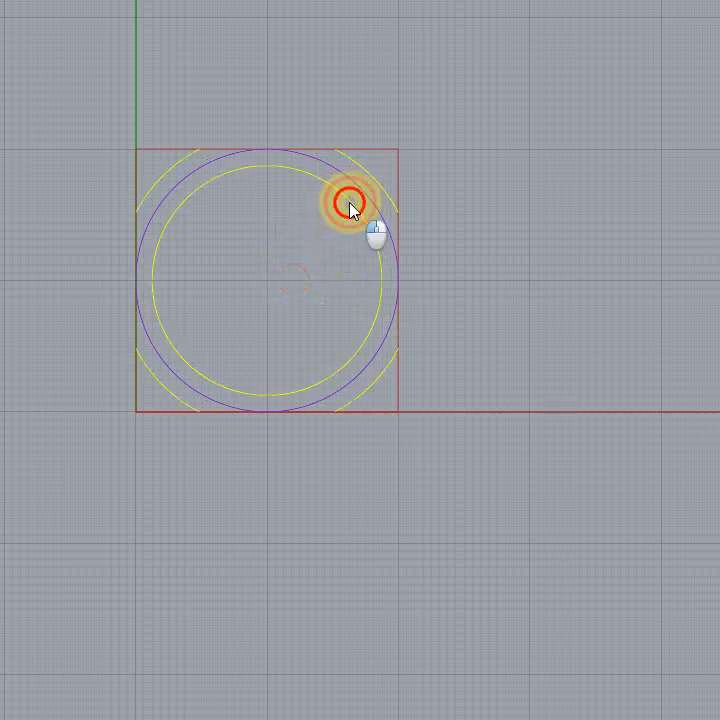
left_click(662, 285)
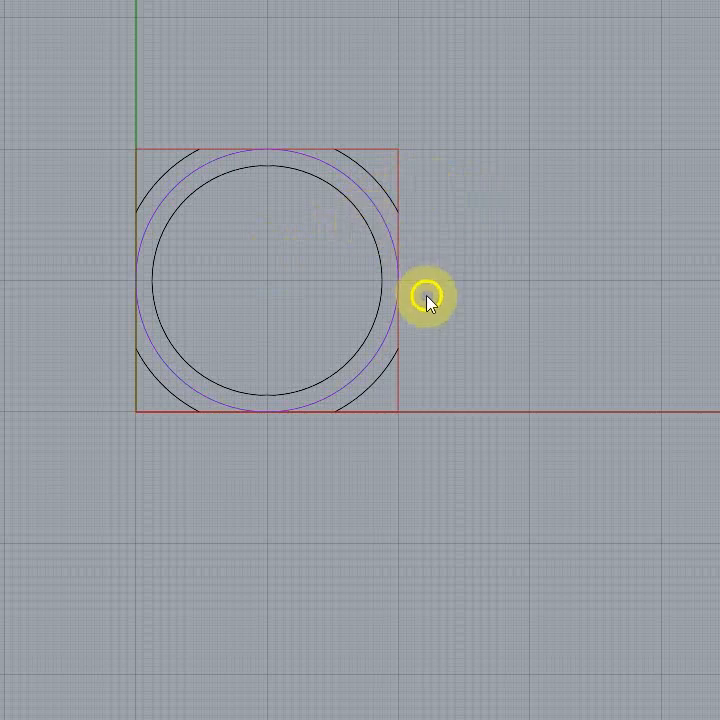
Step: Ungroup all the unit's curves, then check the inner circle on its own with its control points shown
left_click_drag(442, 476, 2, 105)
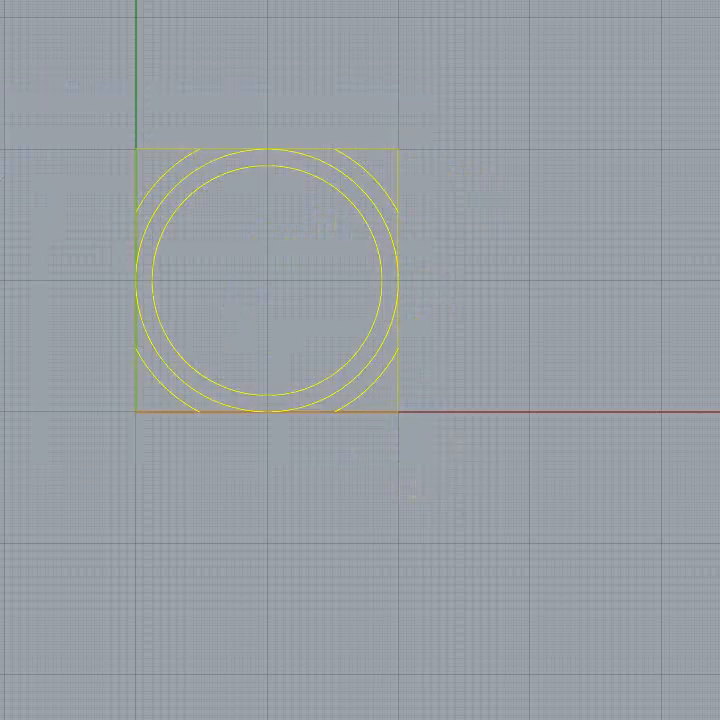
left_click(43, 107)
left_click(187, 196)
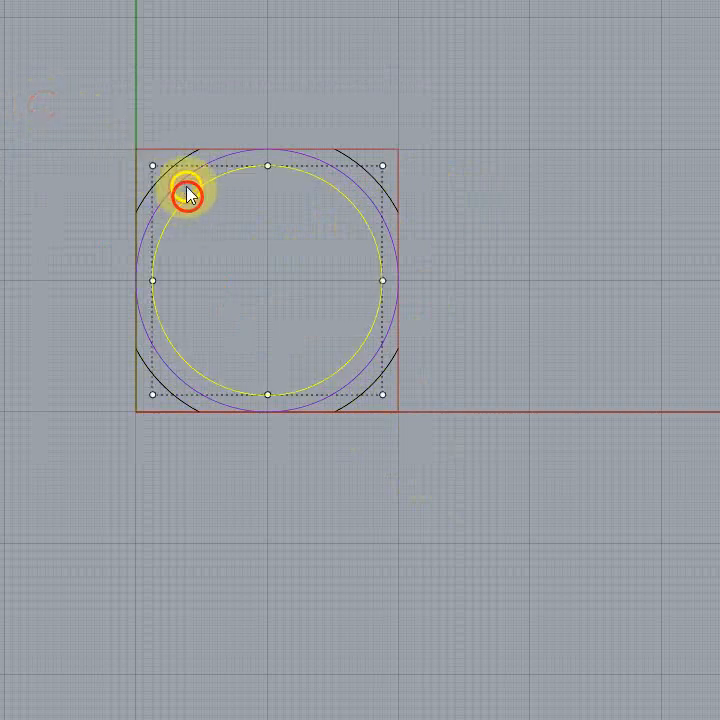
key("F10")
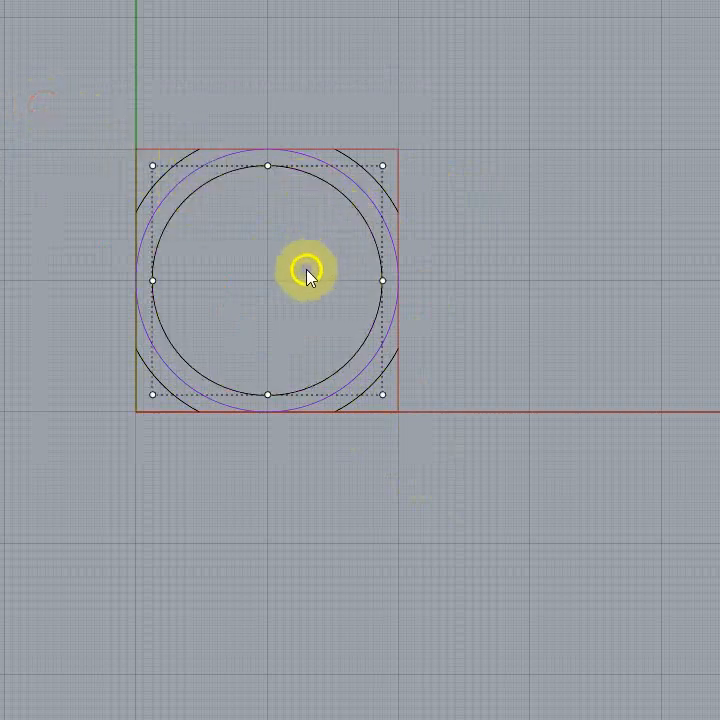
left_click(307, 276)
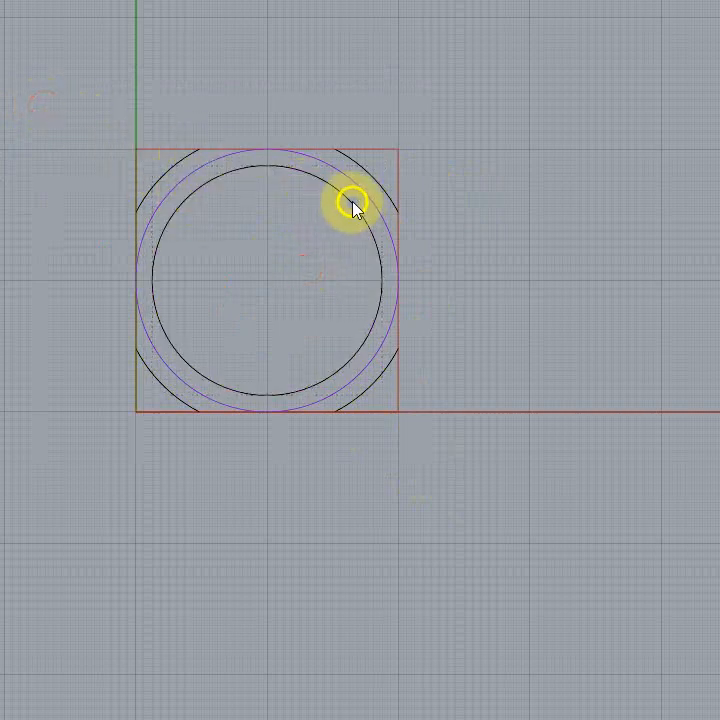
Step: Select the inner circle and add the four corner arcs one by one, removing and re-adding the upper-left arc
left_click(352, 205)
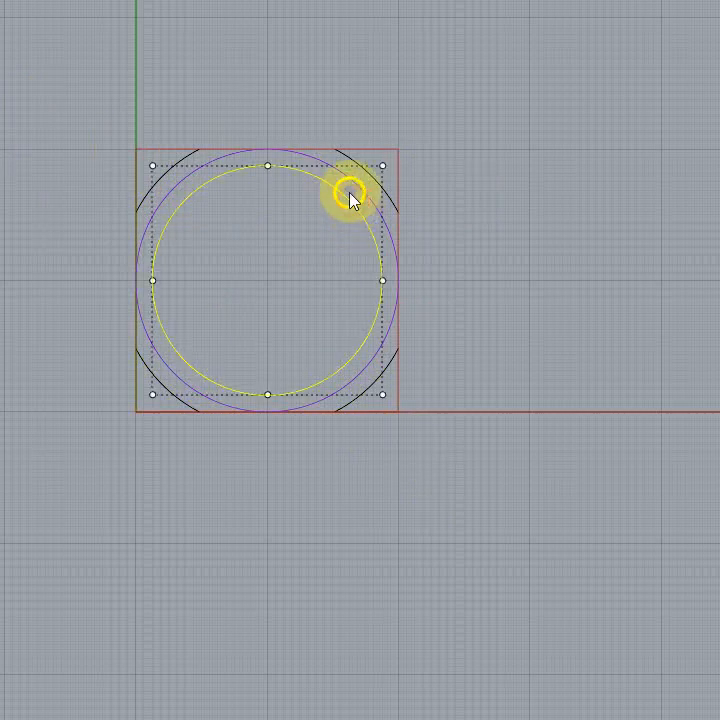
left_click(369, 179)
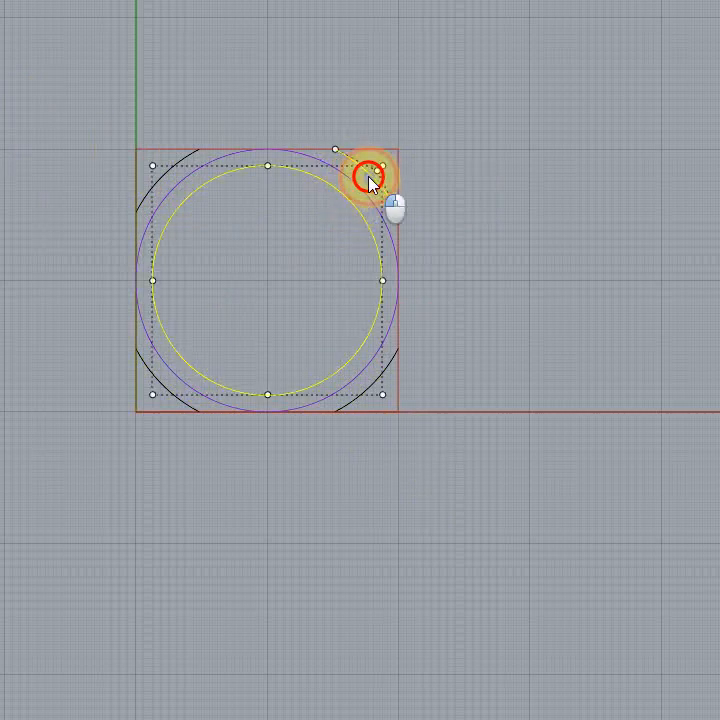
left_click(370, 388)
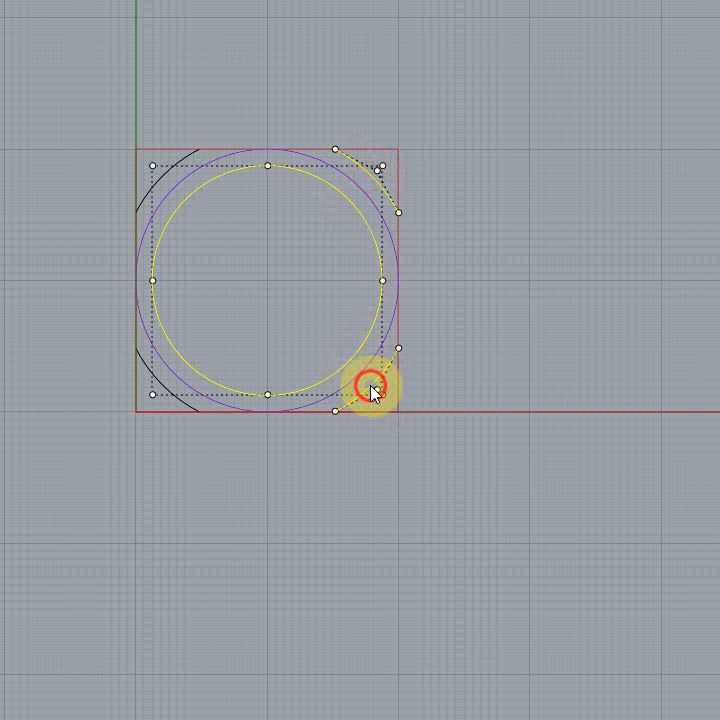
left_click(159, 383)
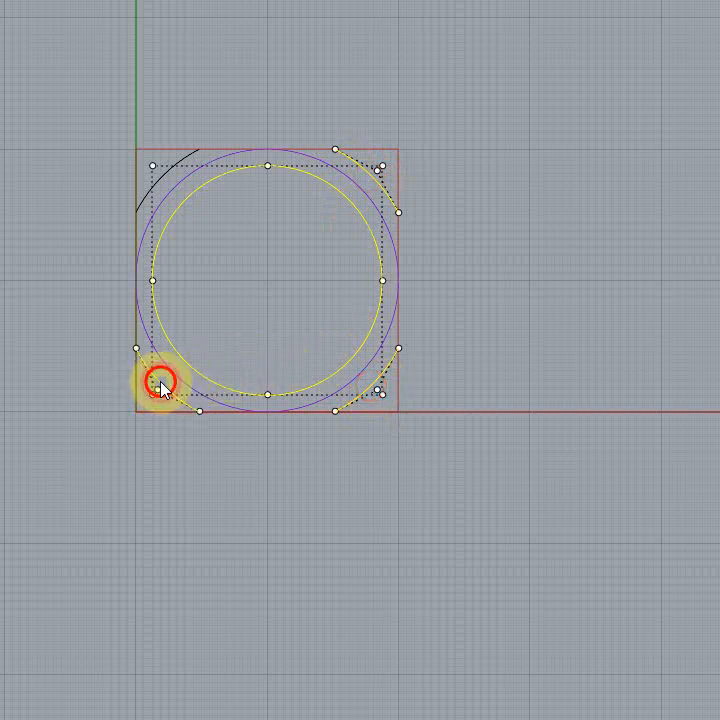
left_click(159, 179)
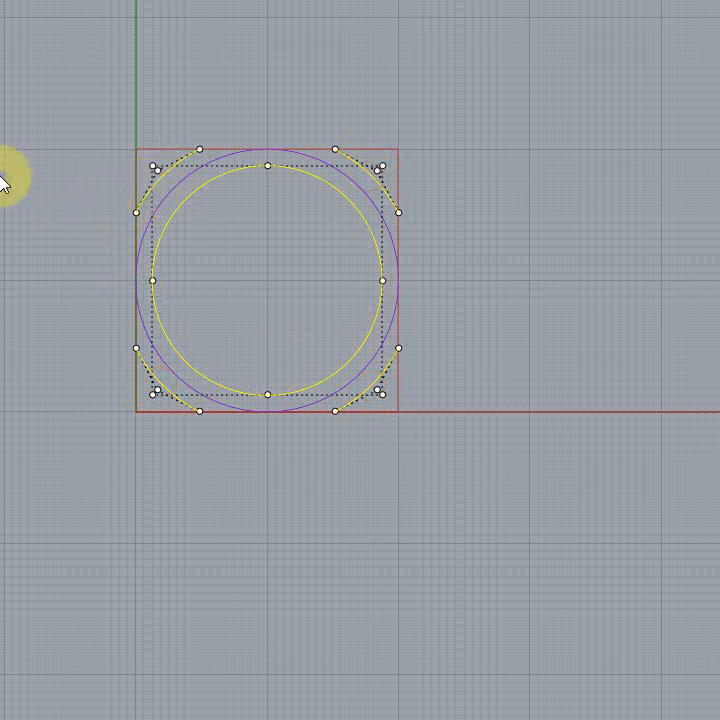
left_click(171, 177)
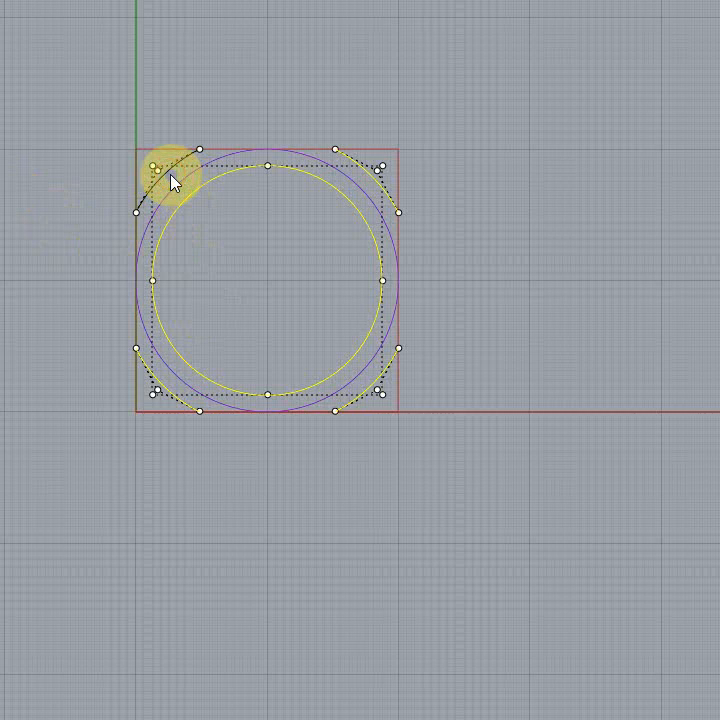
left_click(169, 176)
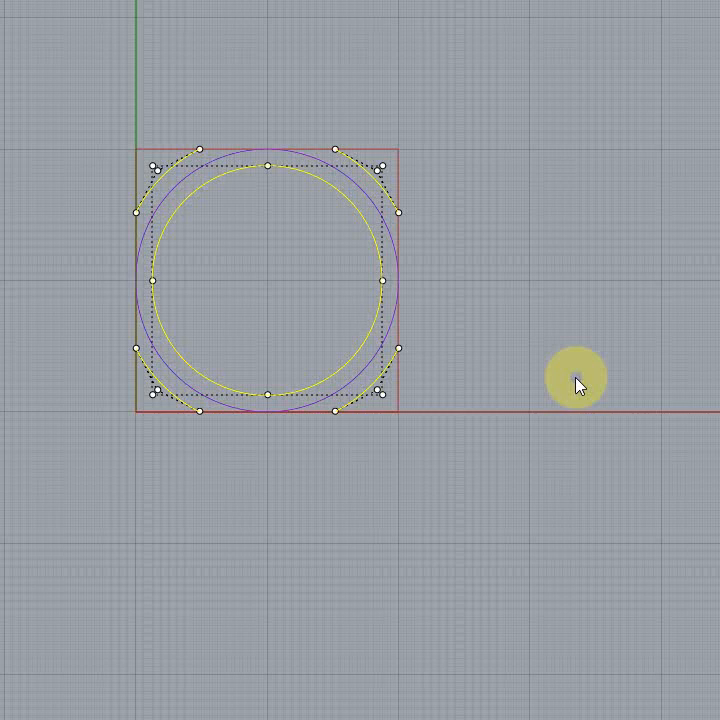
Step: Clear the selection and hide the control points of the inner circle and corner arcs
key("Escape")
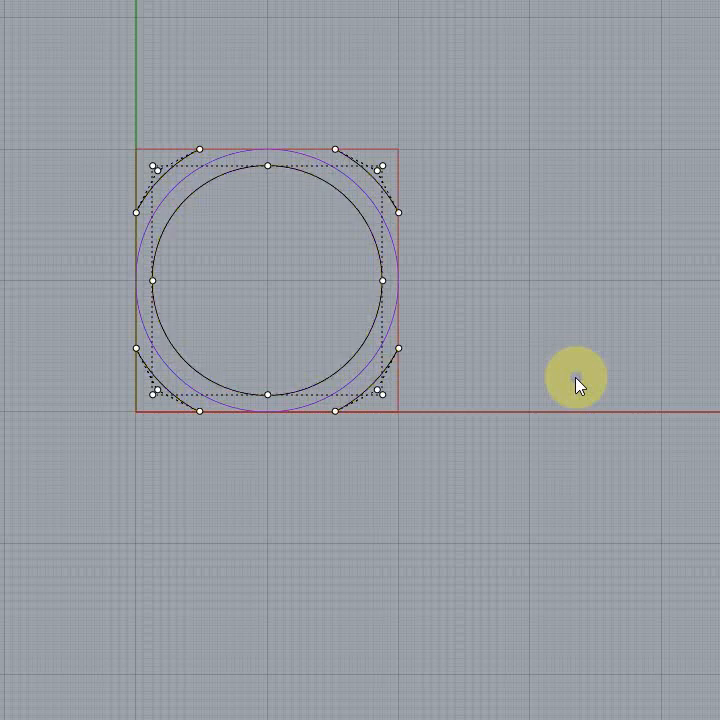
right_click_drag(577, 382, 655, 377)
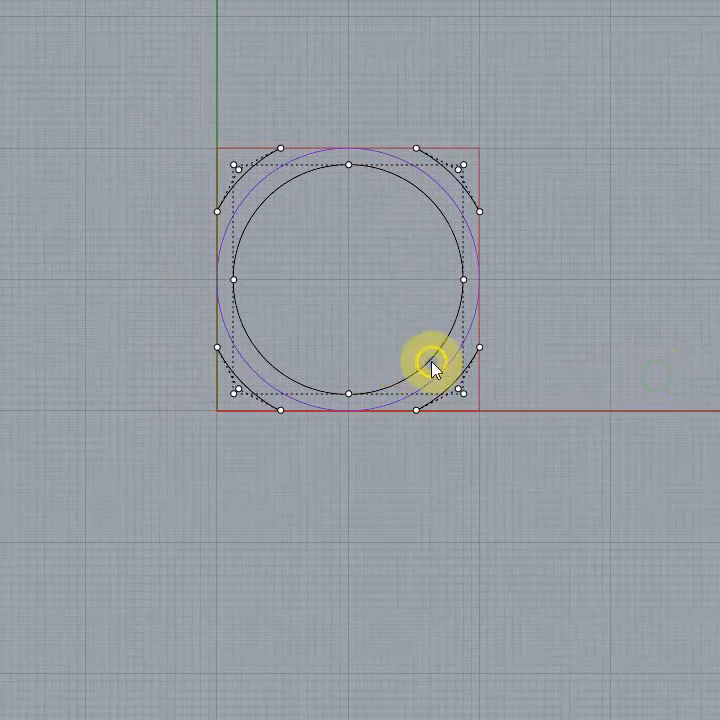
left_click(530, 466)
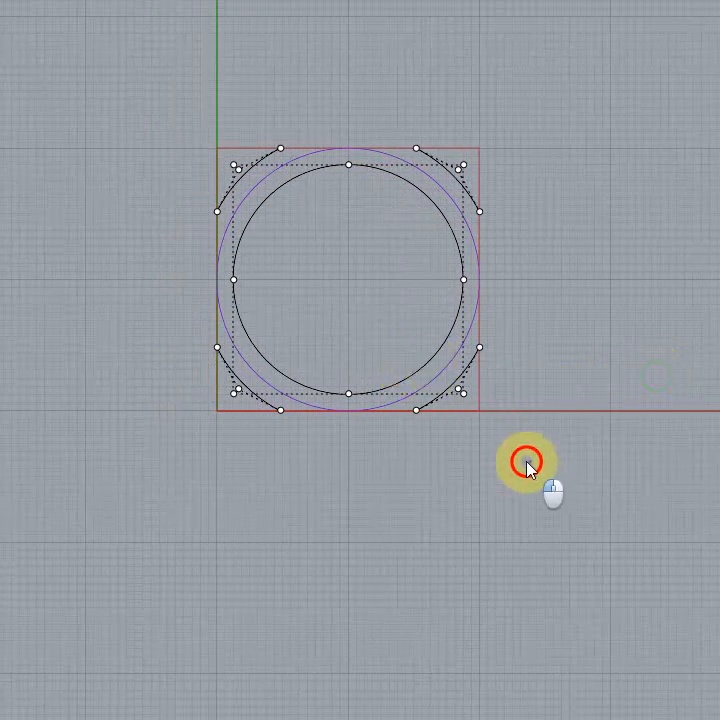
key("Escape")
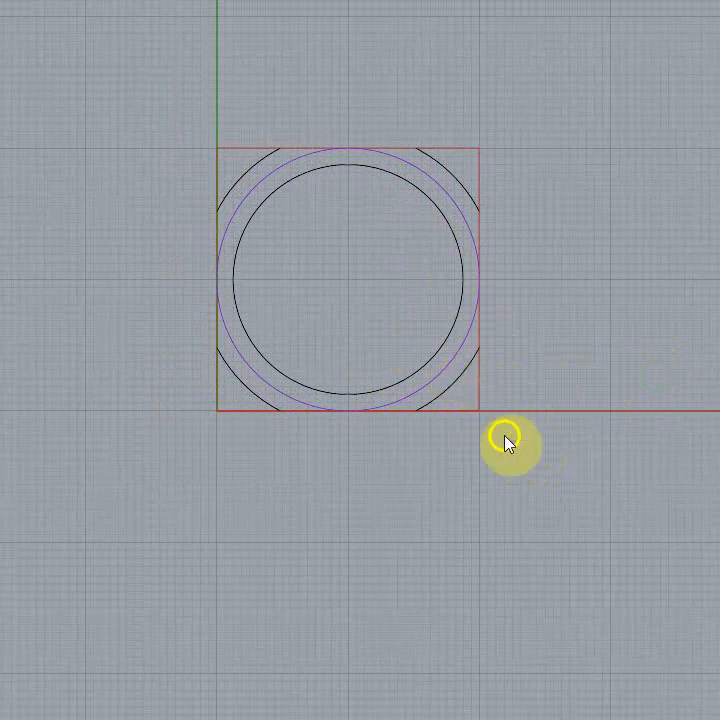
Step: Array all the pattern unit's curves into a 12 by 12 rectangular grid, using opposite corners of the bounding square as the unit cell
mouse_move(515, 448)
left_mouse_down()
mouse_move(194, 80)
mouse_move(181, 75)
left_mouse_up()
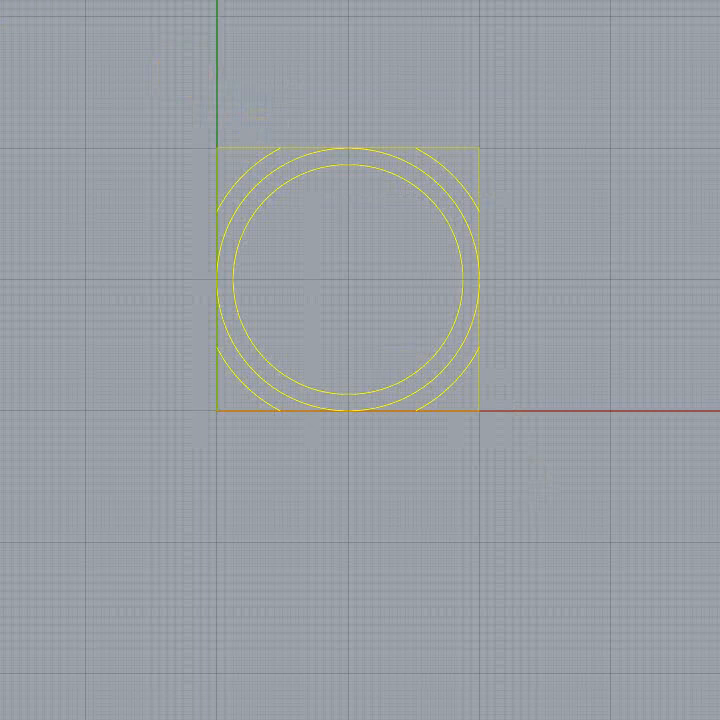
left_click(209, 415)
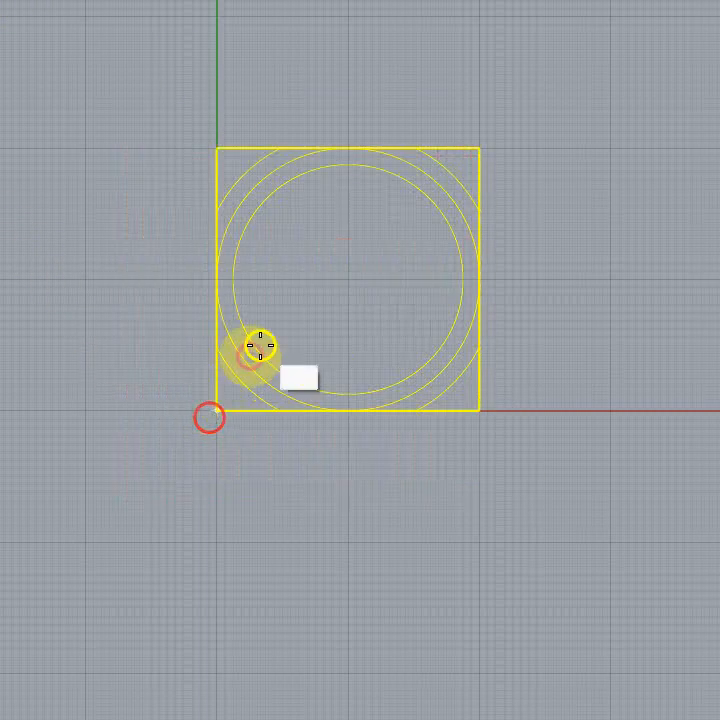
left_click(484, 148)
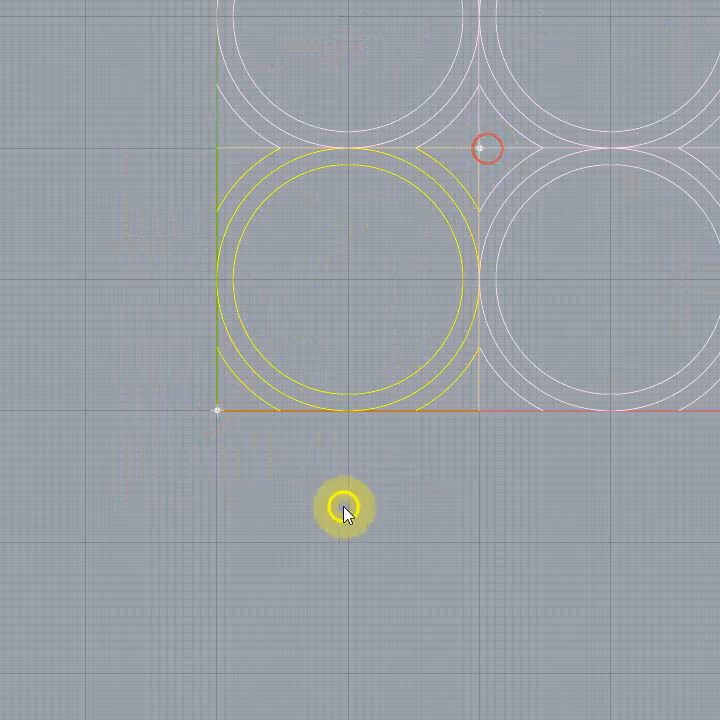
scroll(233, 600, "down", 6)
key("Return")
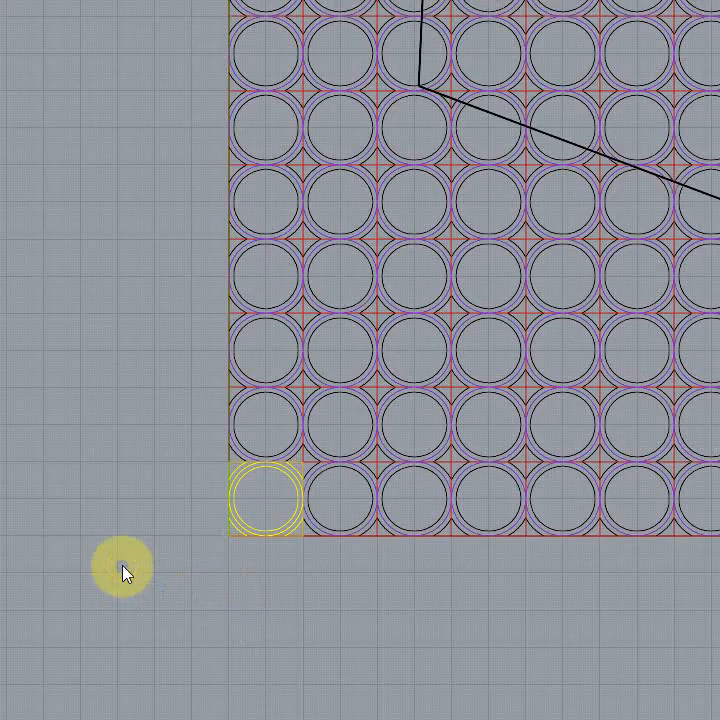
scroll(192, 676, "down", 3)
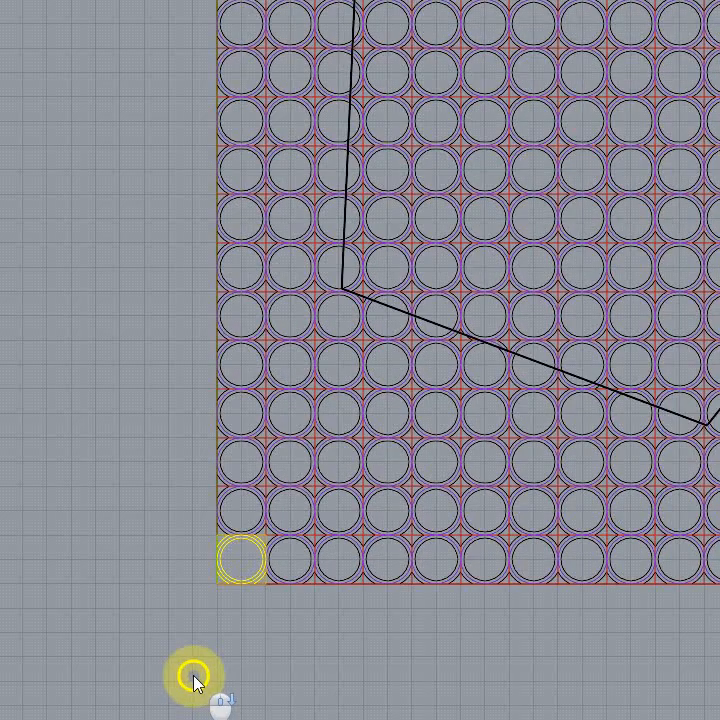
scroll(280, 640, "down", 2)
right_click_drag(280, 640, 322, 671)
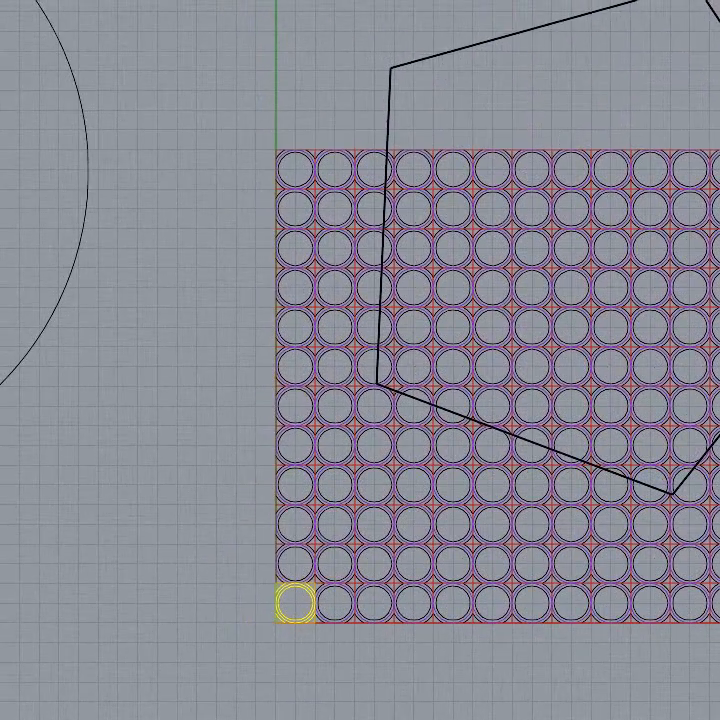
Step: Delete the large black polyline that crosses the circle array
left_click(167, 338)
left_click(386, 388)
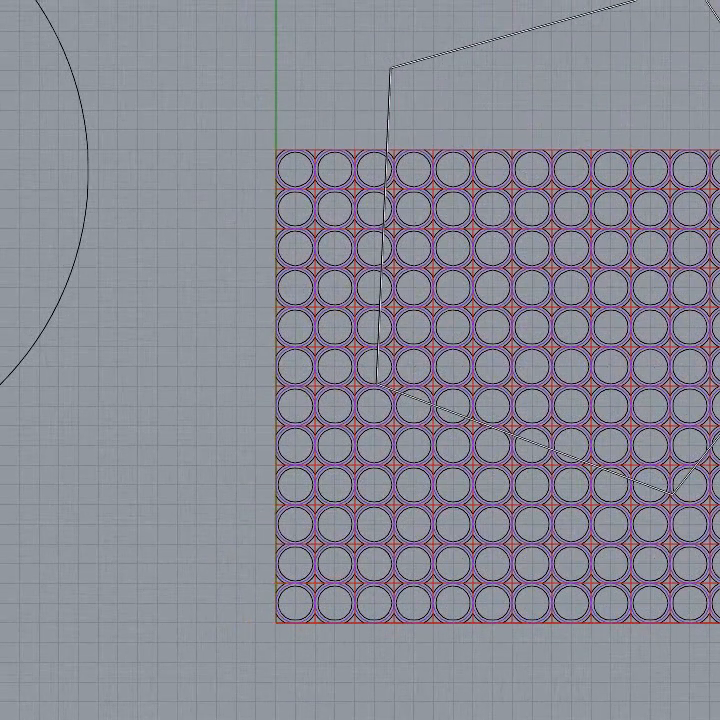
key("Escape")
left_click_drag(404, 2, 211, 279)
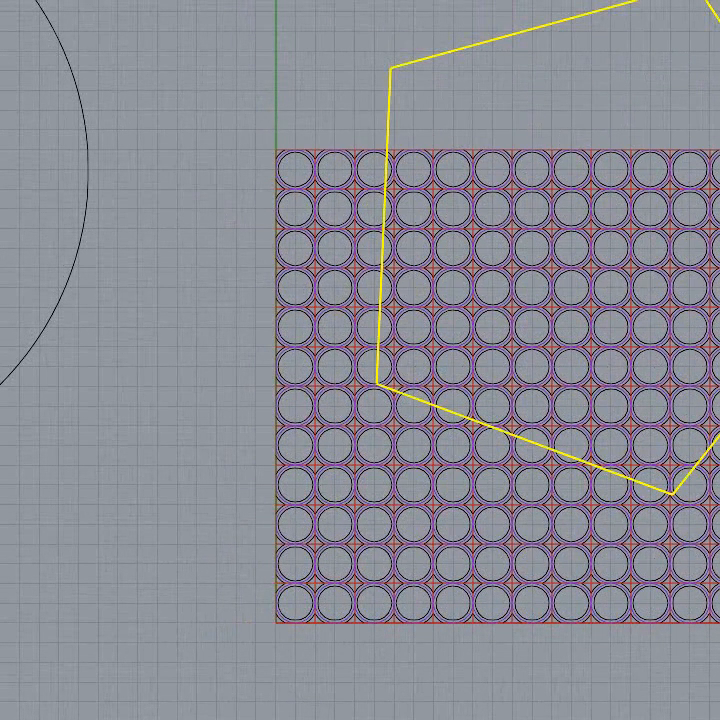
key("Delete")
Step: Hide the red squares and purple construction circles, and examine the remaining circles and star shapes across the array
scroll(372, 360, "up", 5)
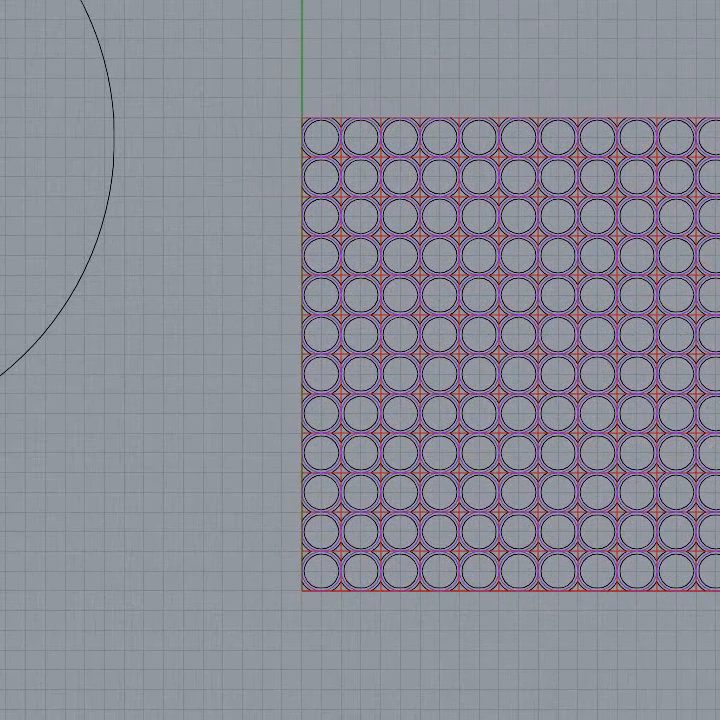
scroll(372, 360, "up", 2)
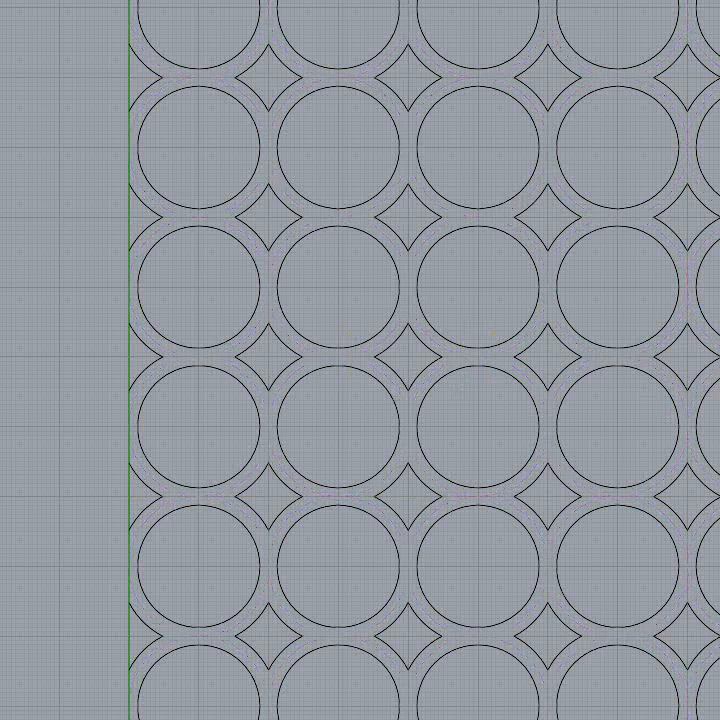
scroll(555, 294, "down", 5)
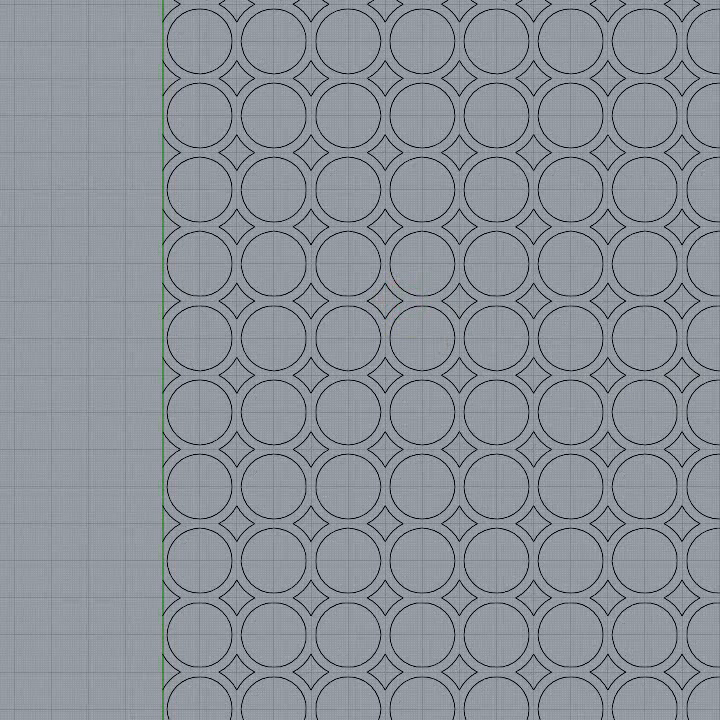
scroll(700, 325, "up", 2)
scroll(700, 318, "down", 2)
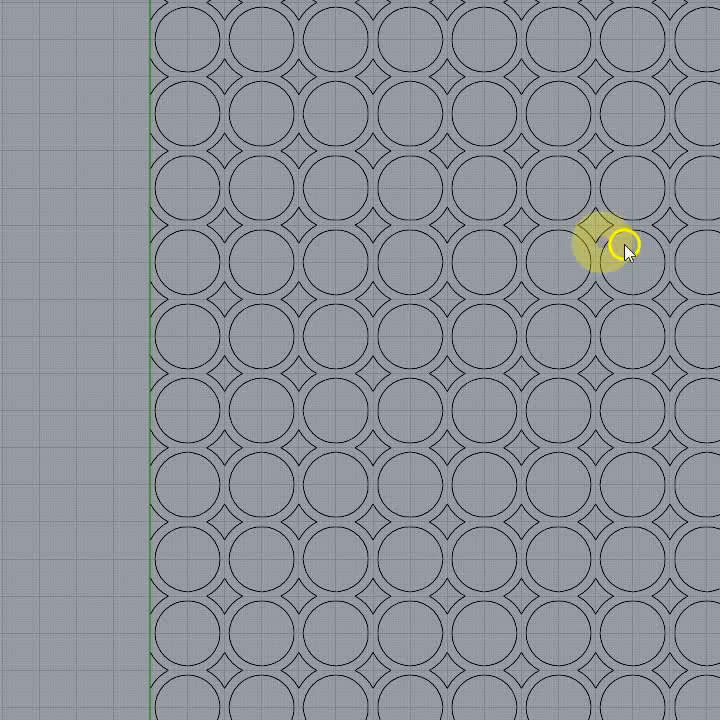
scroll(596, 243, "up", 8)
scroll(596, 243, "down", 10)
right_click_drag(719, 270, 700, 311)
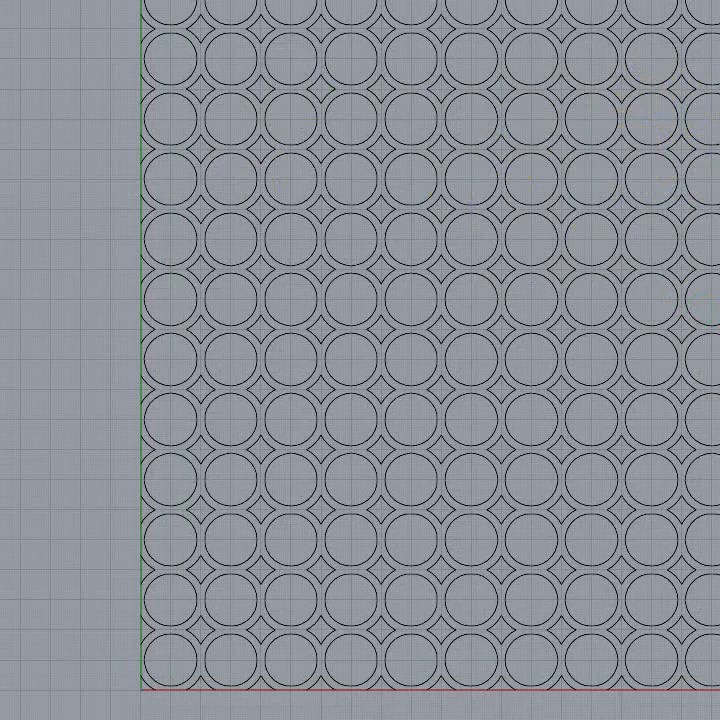
scroll(637, 245, "up", 10)
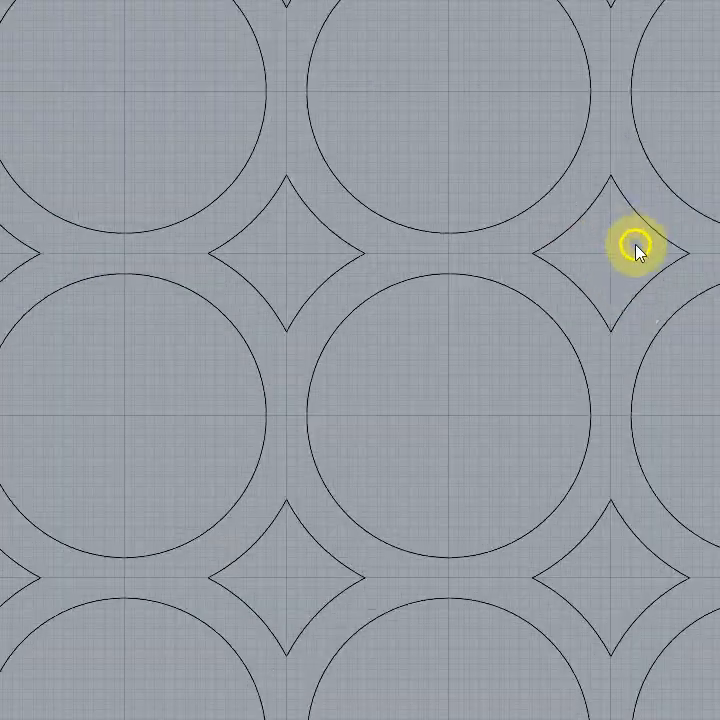
scroll(637, 248, "down", 10)
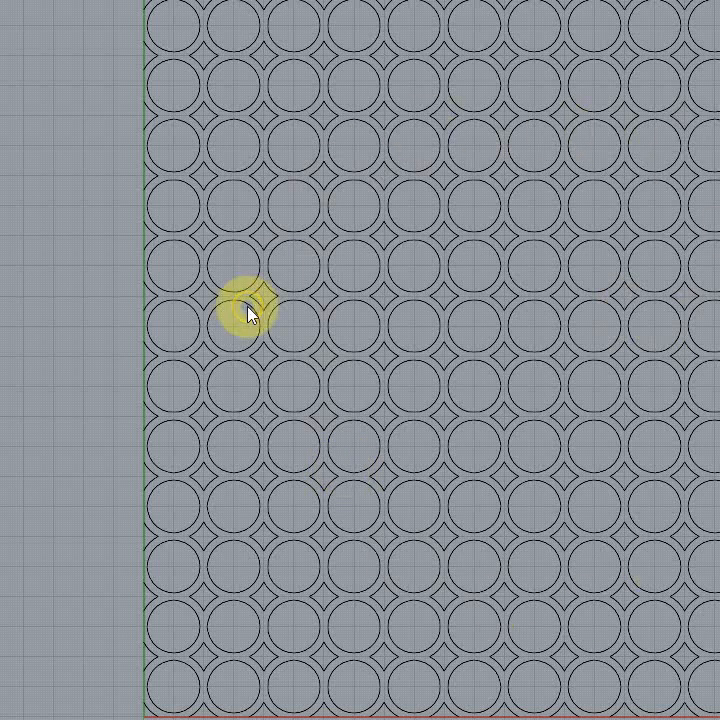
scroll(249, 318, "down", 3)
scroll(252, 329, "down", 2)
right_click_drag(717, 349, 719, 399)
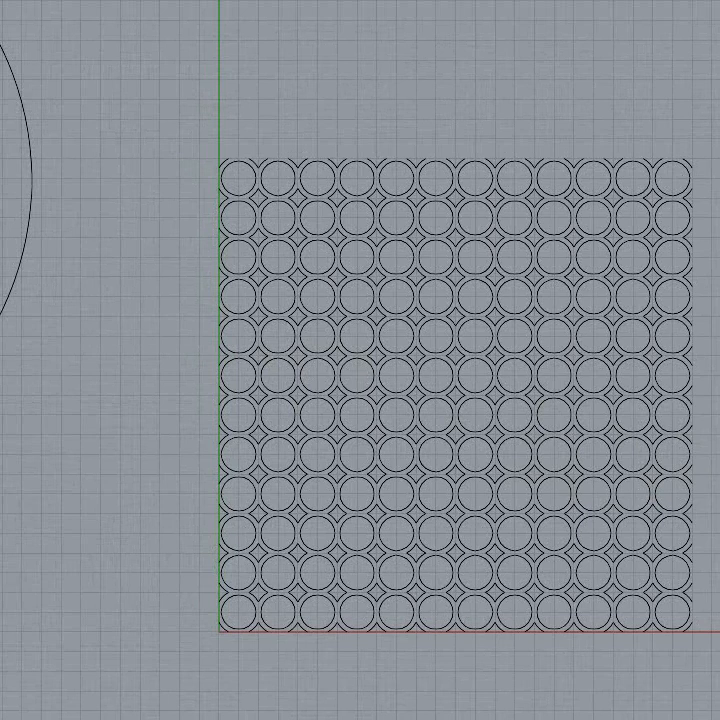
Step: Examine the full circle array together with the surrounding circle, crossing polyline, slanted line and square
scroll(719, 341, "down", 4)
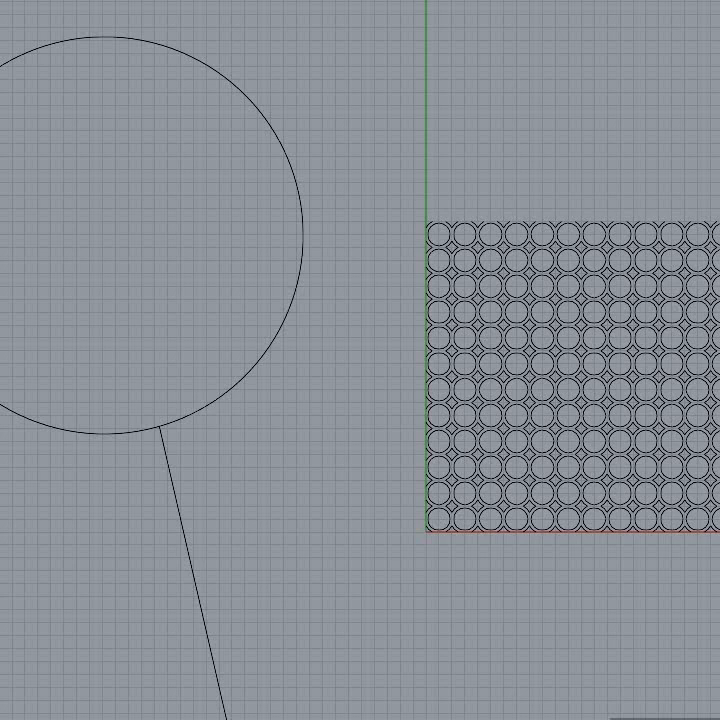
right_click_drag(719, 342, 719, 307)
scroll(719, 307, "down", 4)
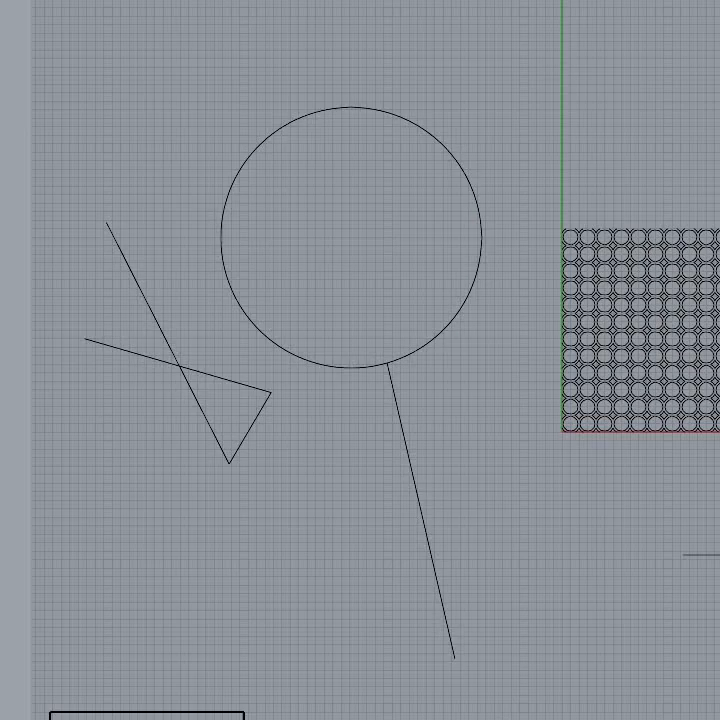
scroll(719, 307, "down", 2)
scroll(719, 307, "up", 2)
right_click_drag(719, 307, 716, 272)
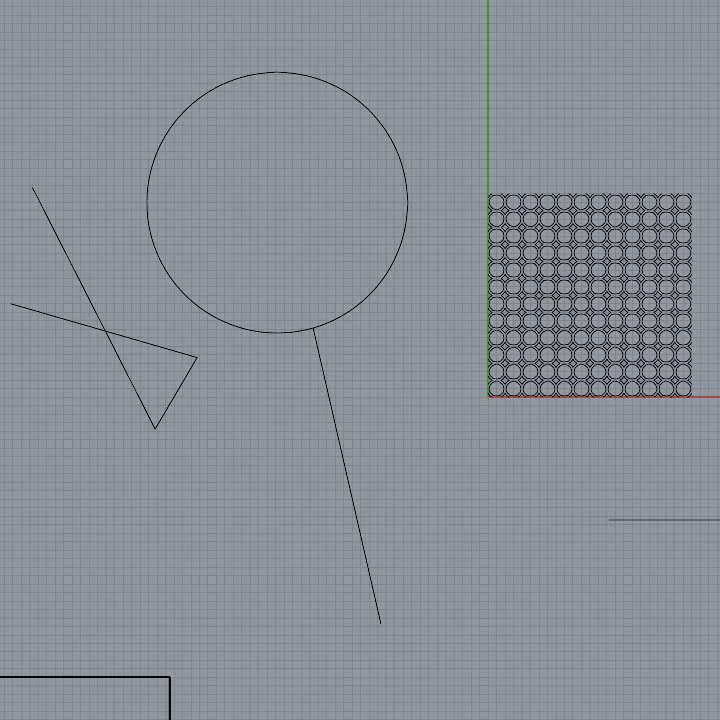
right_click_drag(684, 297, 693, 264)
scroll(645, 308, "down", 4)
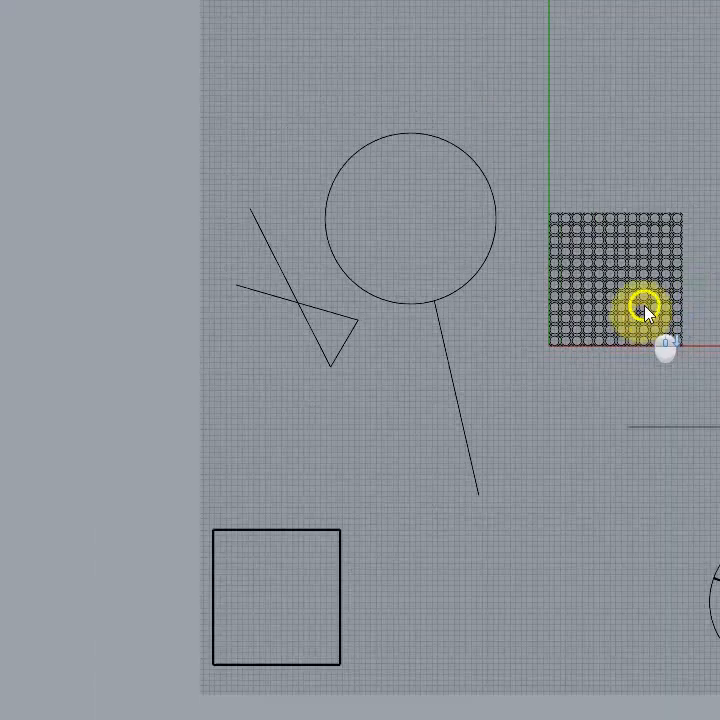
mouse_move(719, 175)
right_mouse_down()
mouse_move(702, 146)
mouse_move(716, 180)
right_mouse_up()
right_click_drag(716, 235, 659, 279)
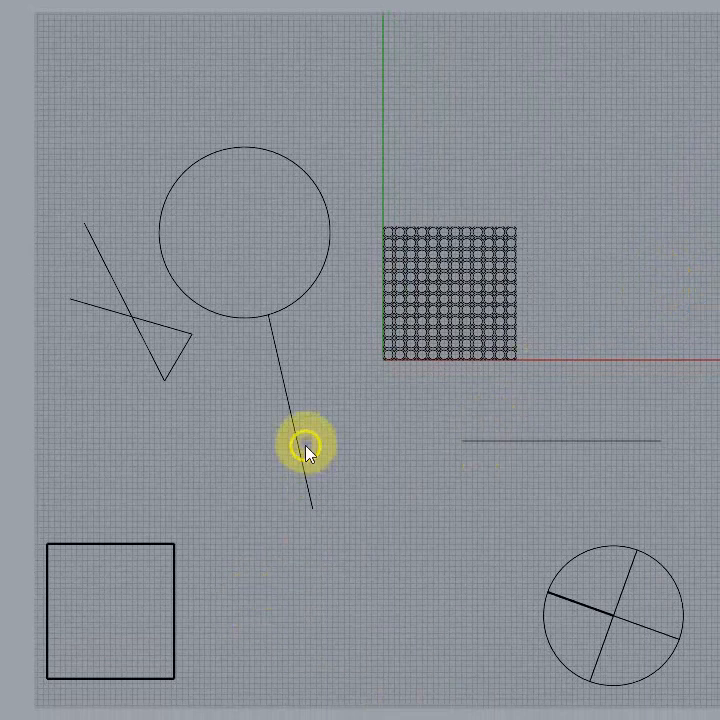
right_click_drag(294, 381, 331, 374)
scroll(317, 385, "up", 2)
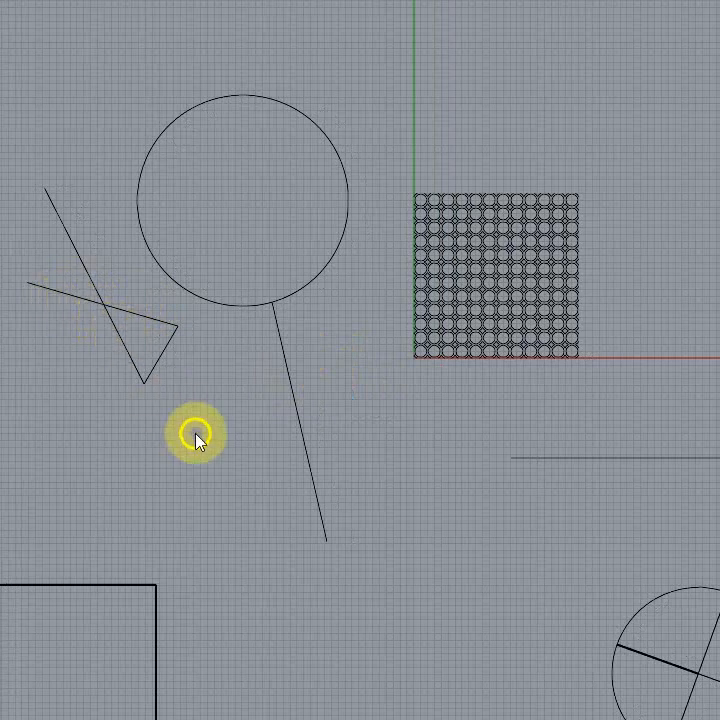
right_click_drag(196, 437, 209, 430)
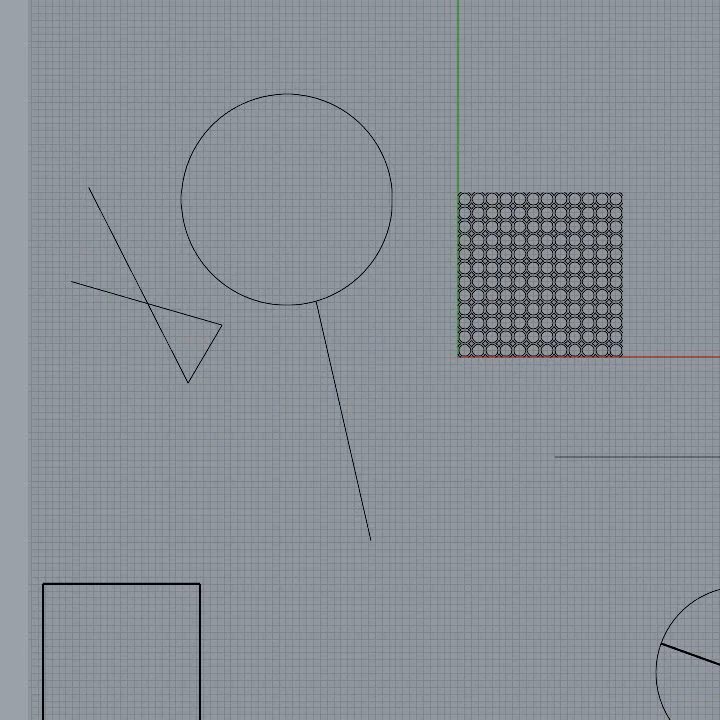
Step: Move the grouped large circle and crossing polyline horizontally away from the circle array with the gumball, and clear the selection
left_click(379, 270)
left_click(372, 266)
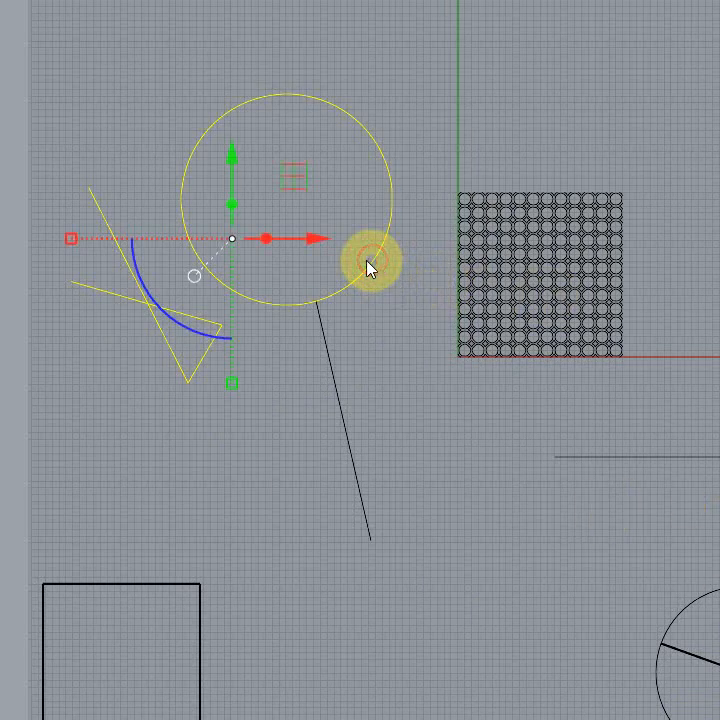
left_click_drag(315, 240, 235, 203)
key("Escape")
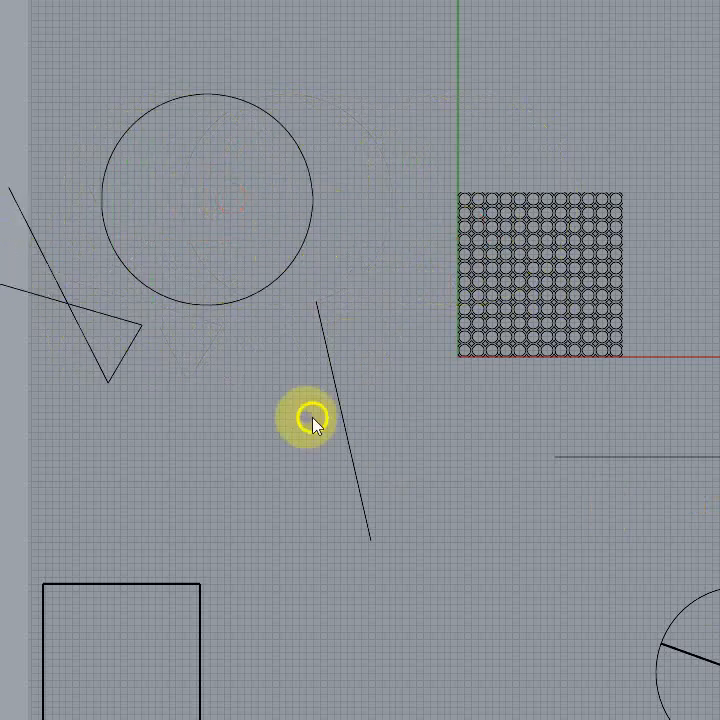
Step: Check the grouping of the circle array by selecting one curve and the whole array, and clear the selection
right_click_drag(277, 484, 247, 415)
scroll(497, 350, "up", 5)
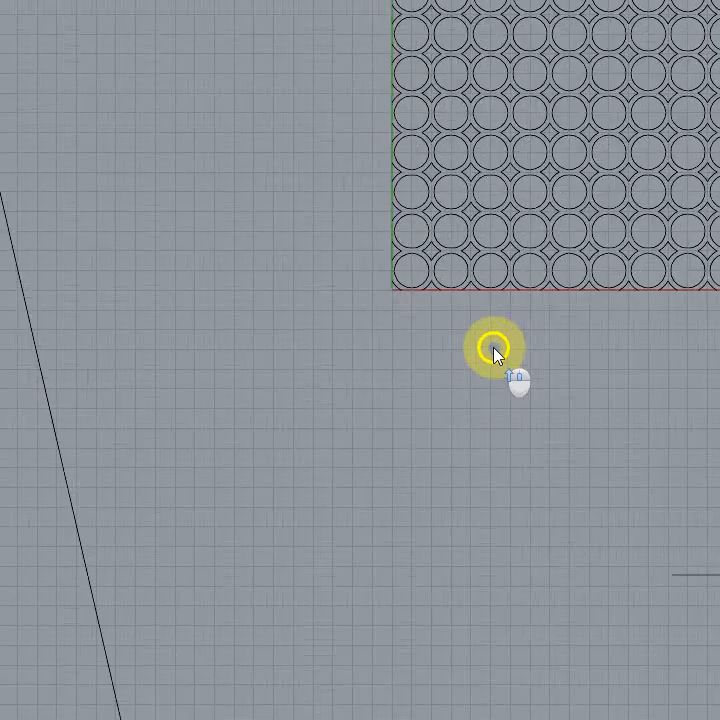
scroll(487, 387, "down", 4)
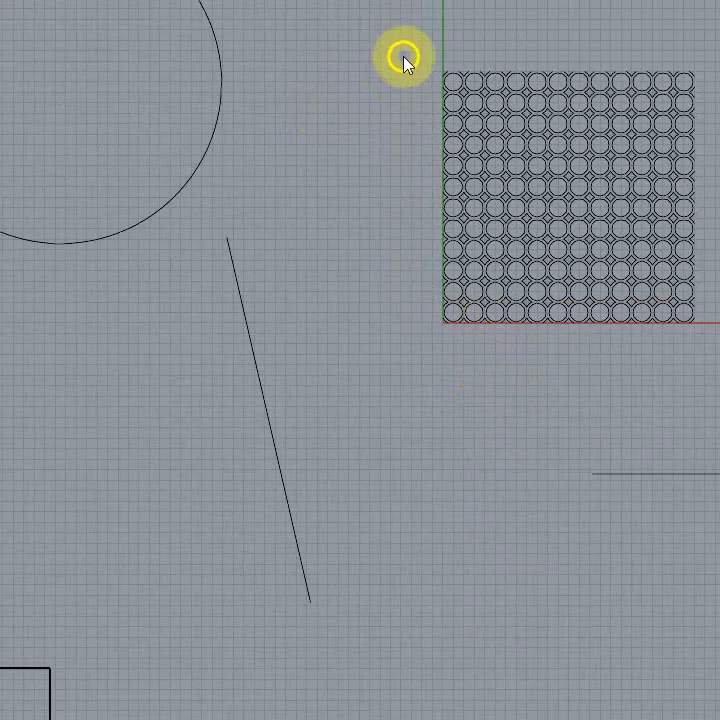
left_click(510, 188)
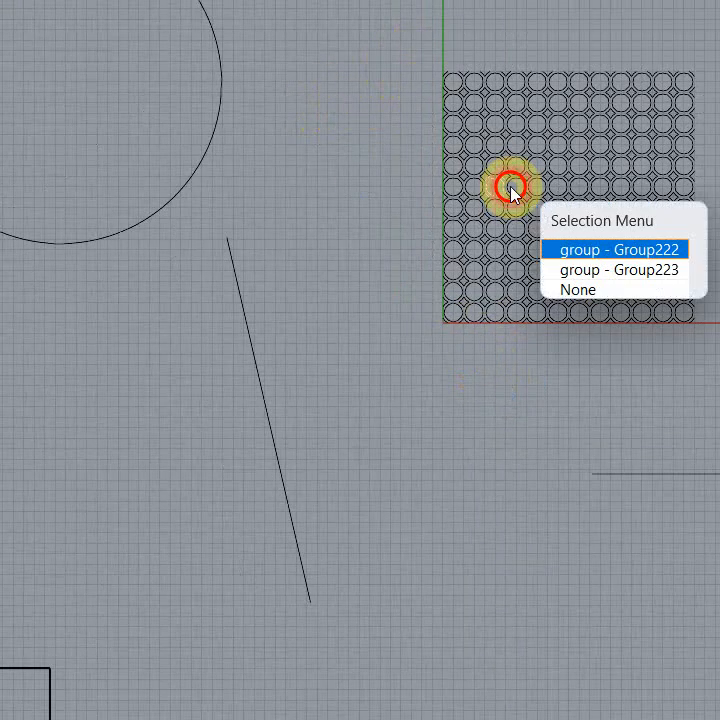
left_click(348, 80)
left_click_drag(389, 52, 715, 431)
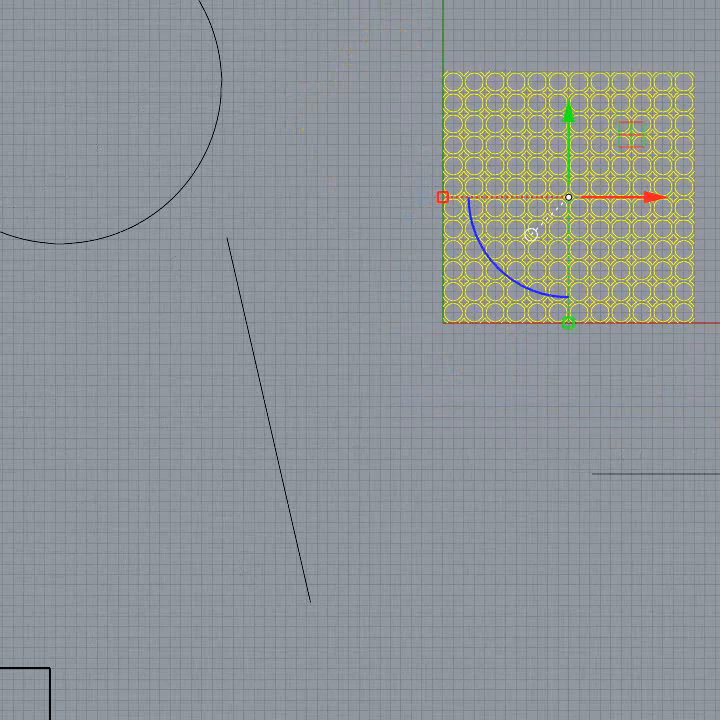
left_click(426, 467)
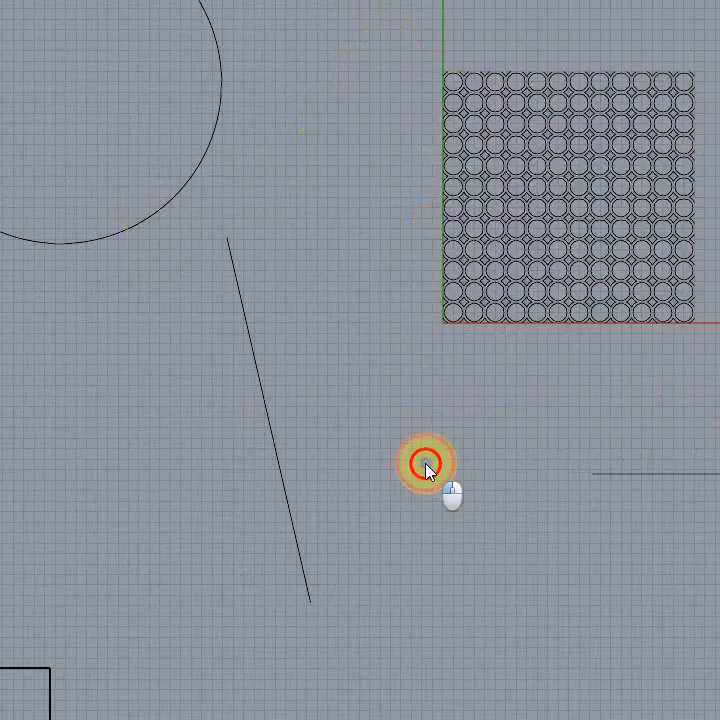
Step: Move the slanted line by its midpoint, snapping it onto the right-hand corner of the crossing polyline
scroll(413, 421, "up", 4)
right_click_drag(288, 276, 546, 153)
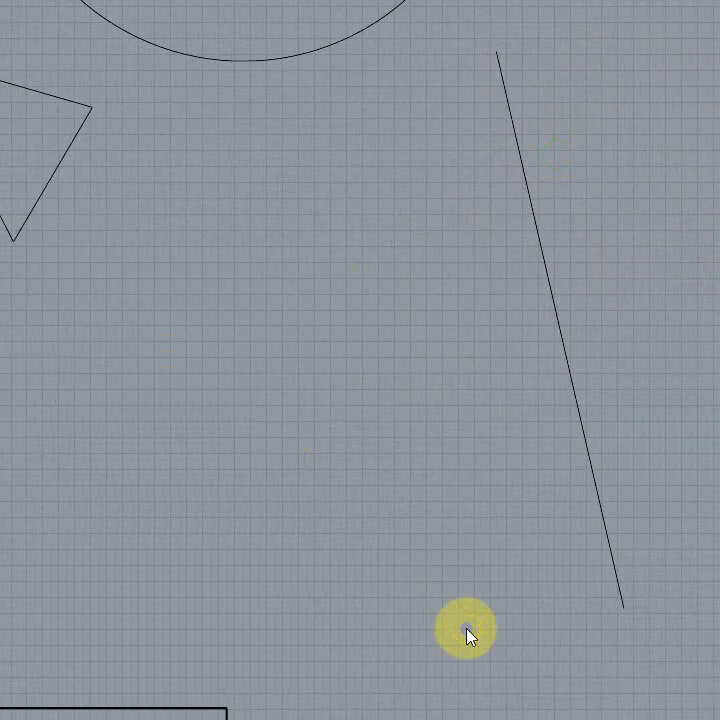
scroll(441, 537, "down", 2)
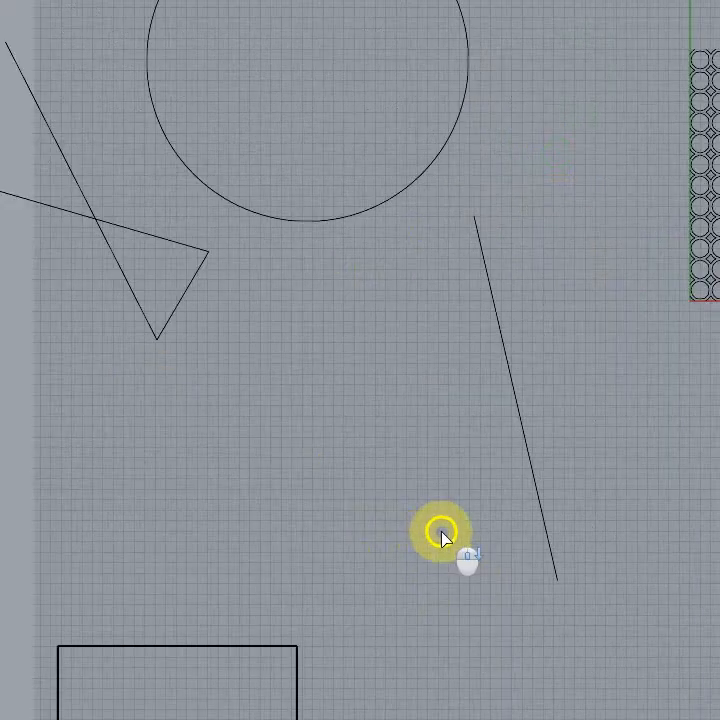
left_click(486, 265)
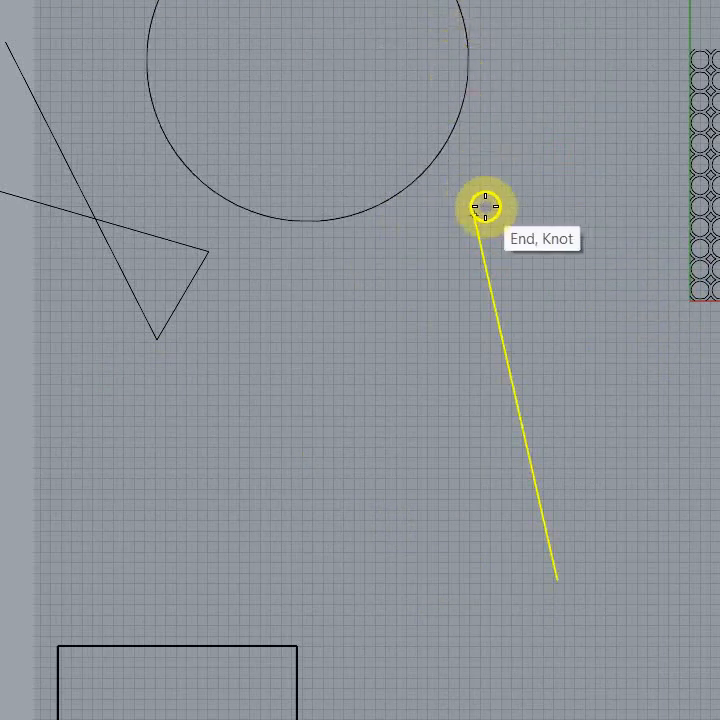
left_click(519, 397)
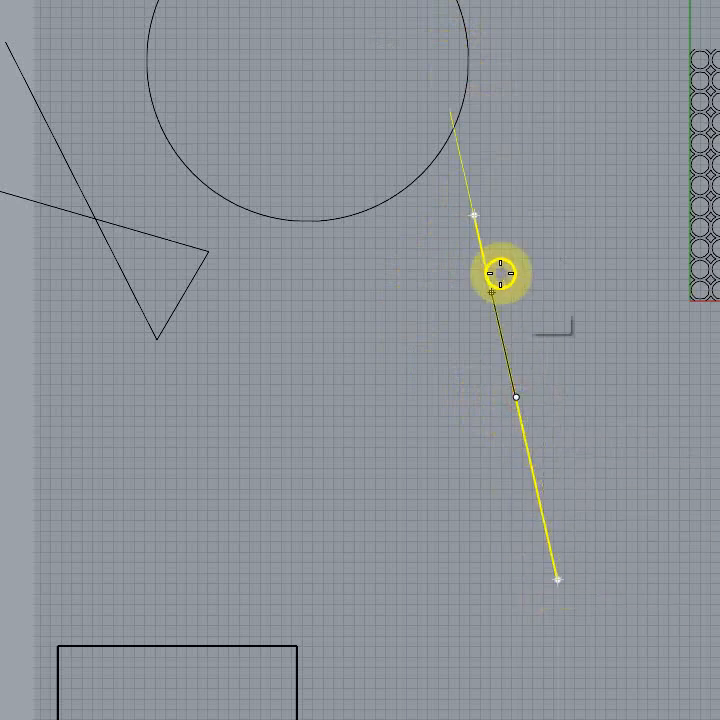
scroll(207, 251, "up", 8)
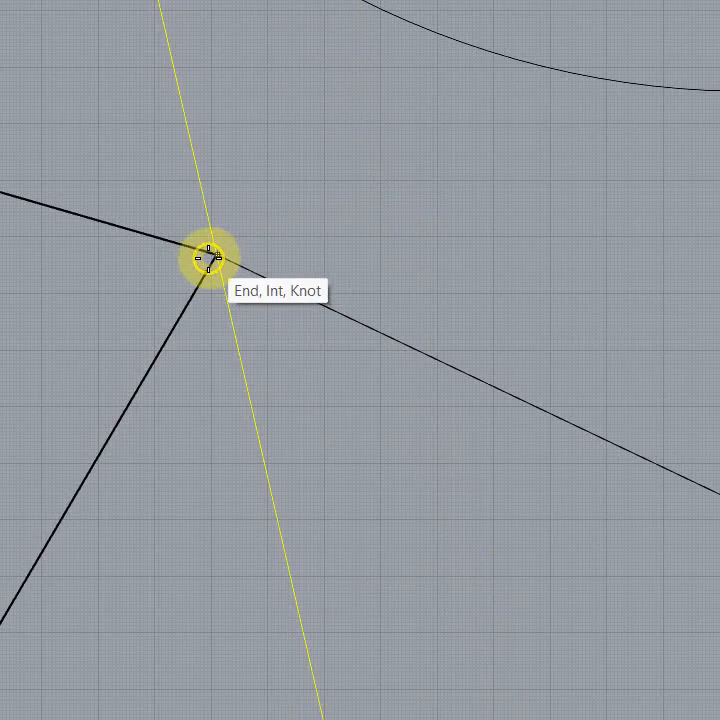
left_click(220, 260)
scroll(475, 367, "down", 6)
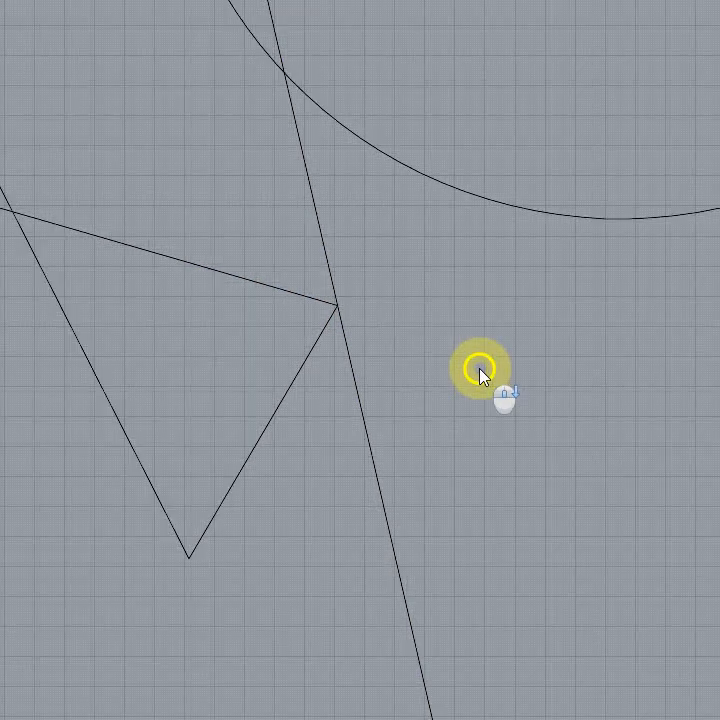
left_click(569, 482)
right_click_drag(569, 482, 712, 493)
left_click(463, 396)
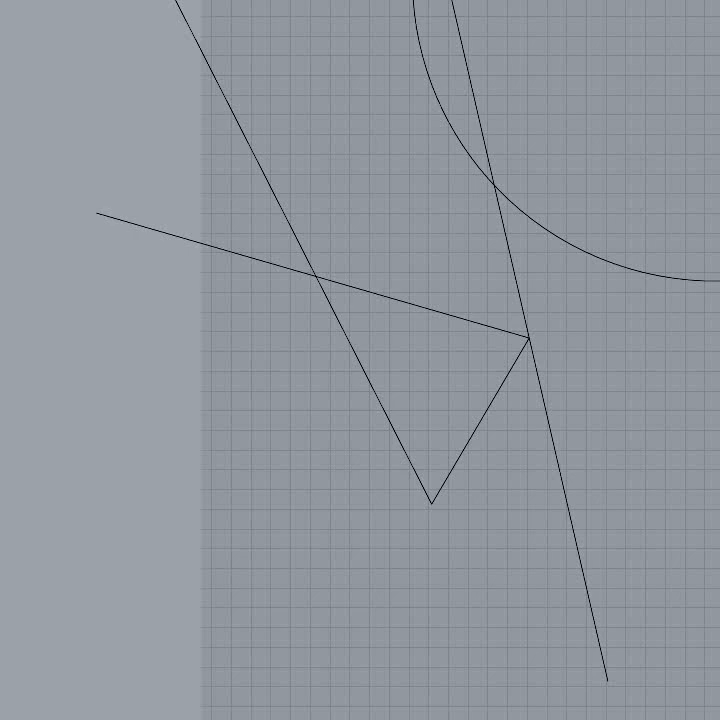
left_click(76, 222)
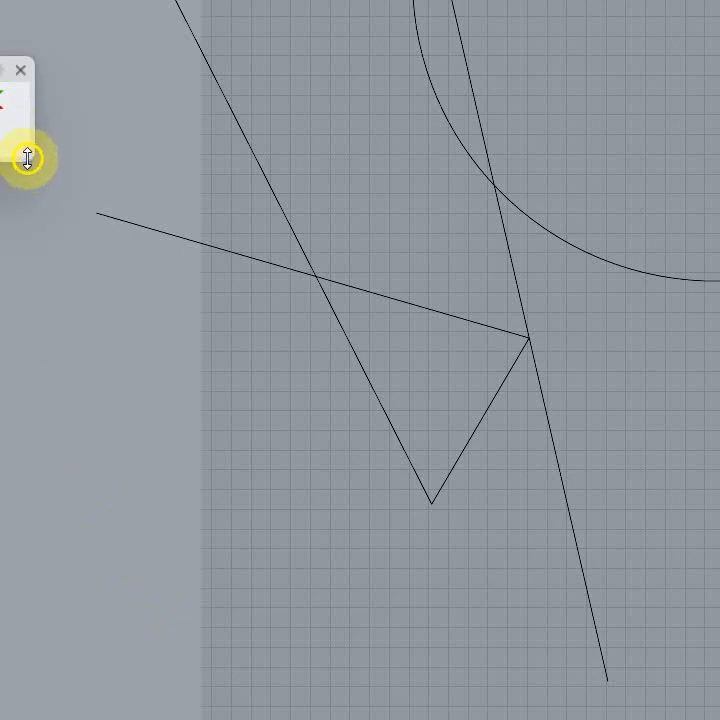
left_click_drag(27, 158, 10, 135)
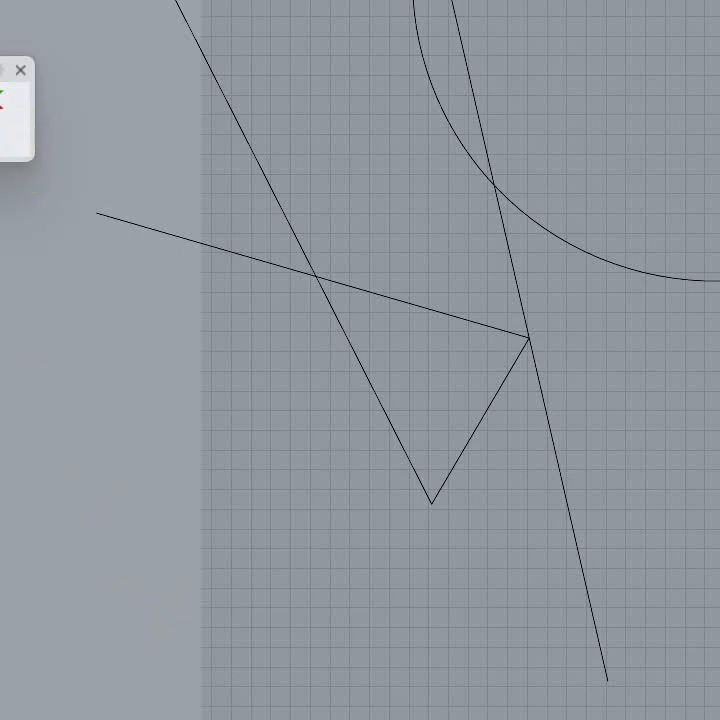
left_click(21, 71)
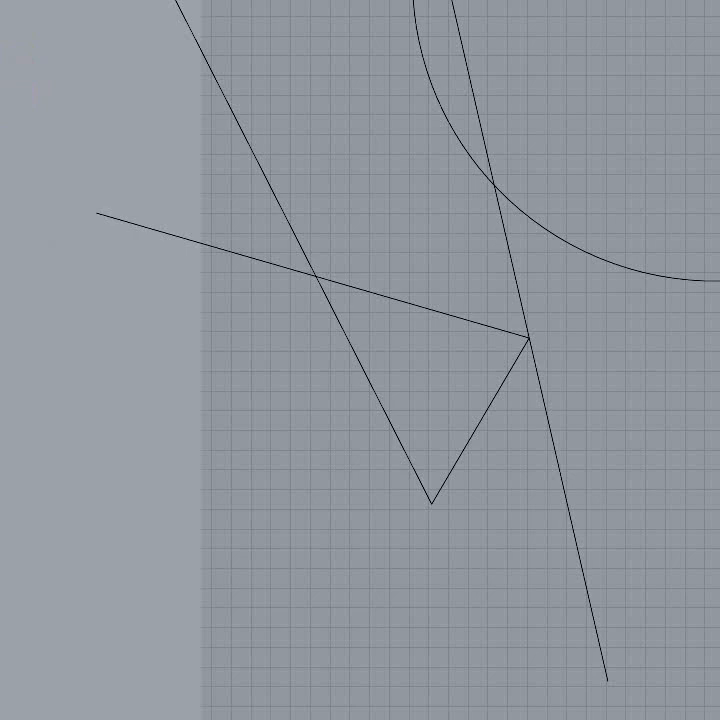
Step: Try to copy the grouped large circle and crossing polyline upward from the circle's lower quadrant point
scroll(287, 597, "down", 3)
right_click_drag(656, 538, 472, 546)
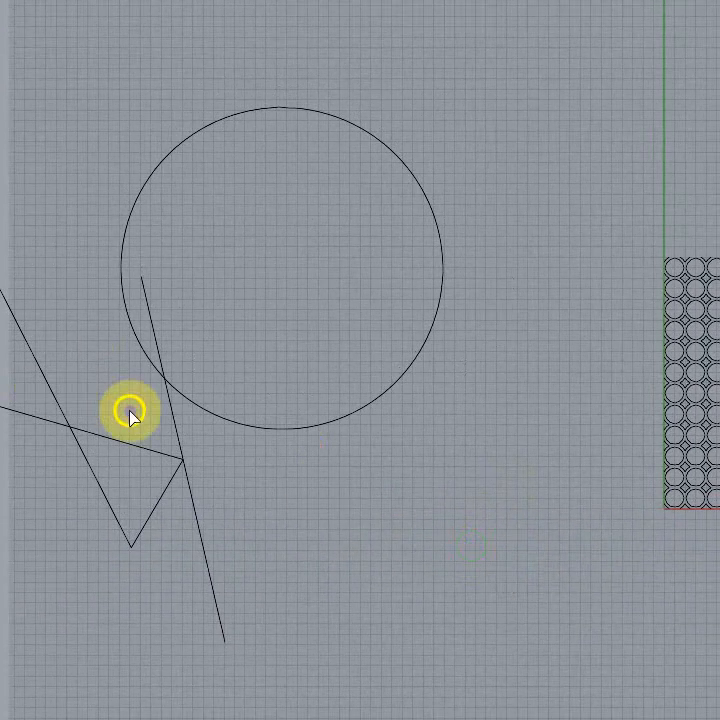
left_click(322, 428)
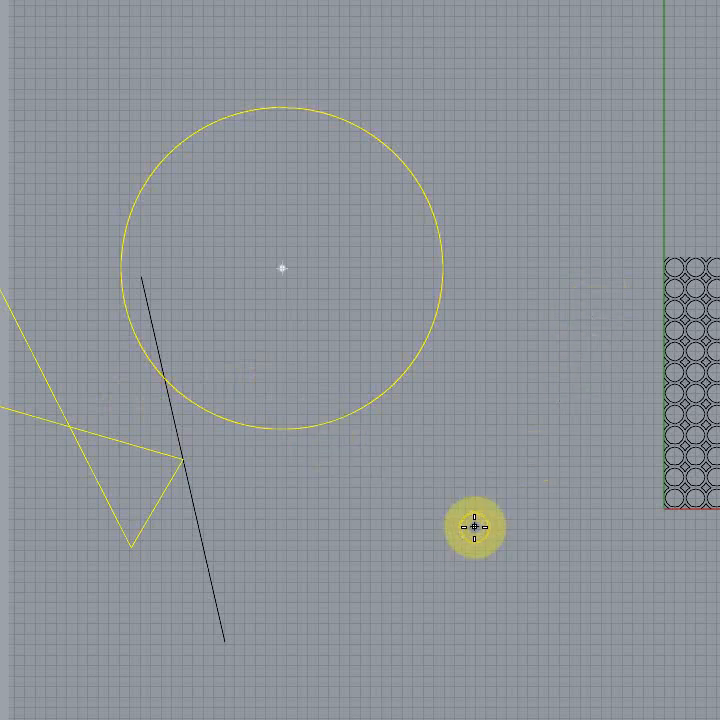
scroll(471, 524, "down", 2)
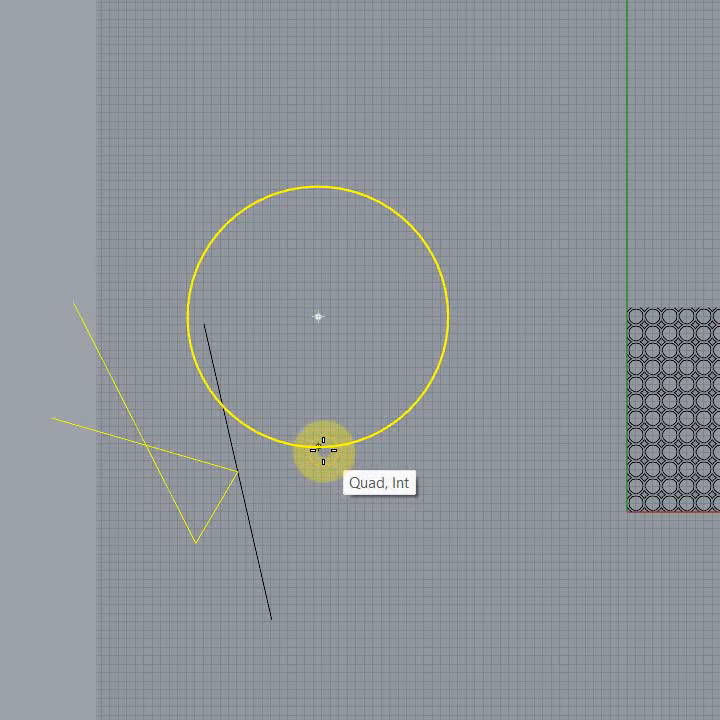
left_click_drag(323, 450, 338, 293)
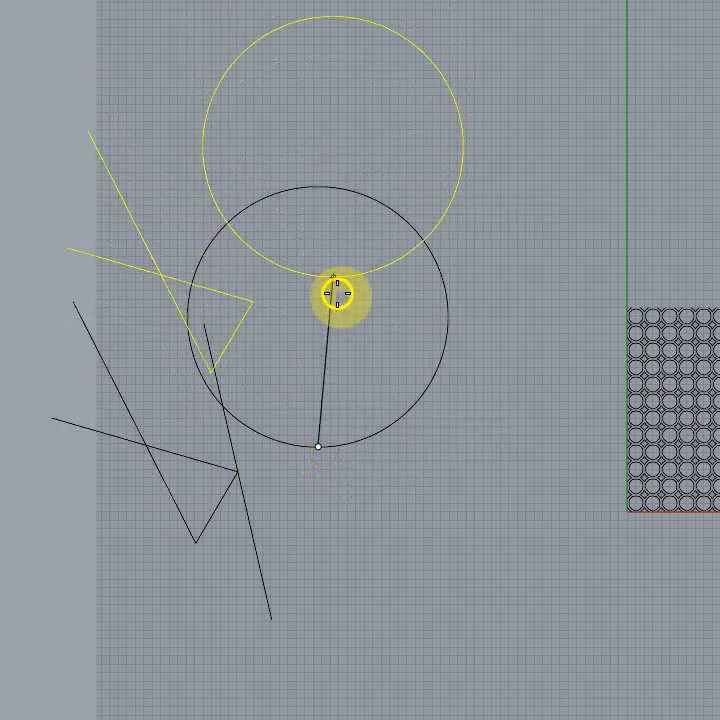
key("Escape")
Step: Ungroup the large circle and the crossing polyline, and clear the selection
left_click(155, 456)
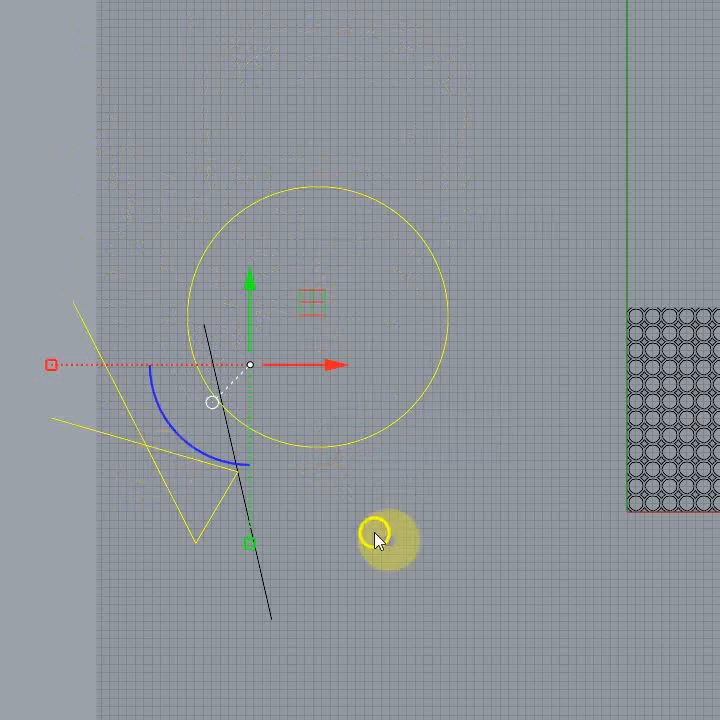
left_click(477, 620)
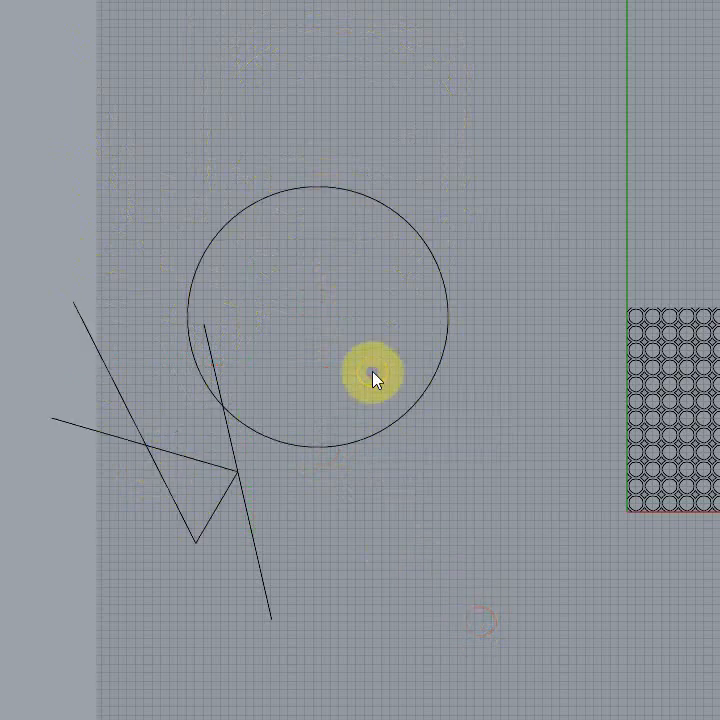
Step: Copy the large circle six times straight upward from its lower quadrant, snapping each copy onto the upper quadrant of the circle below
left_click(406, 421)
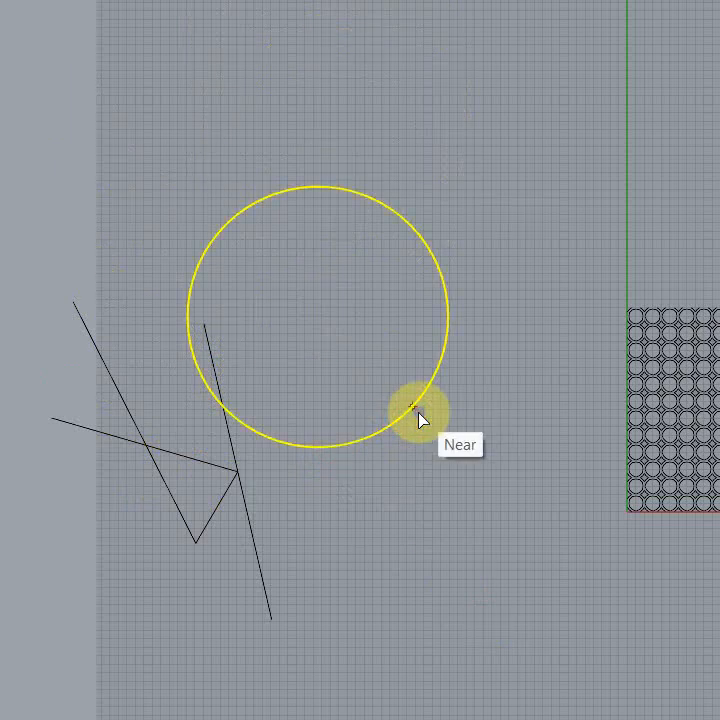
right_click(325, 429)
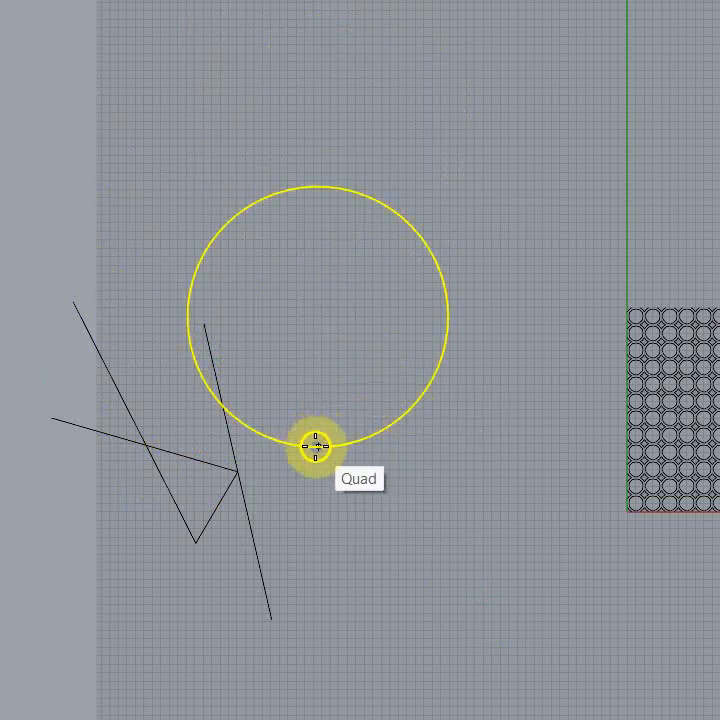
left_click(318, 445)
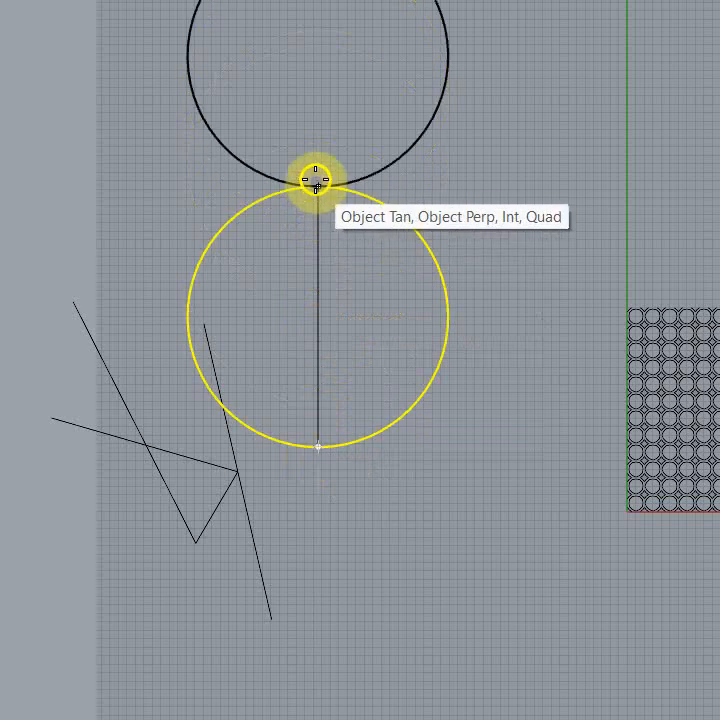
scroll(274, 715, "down", 6)
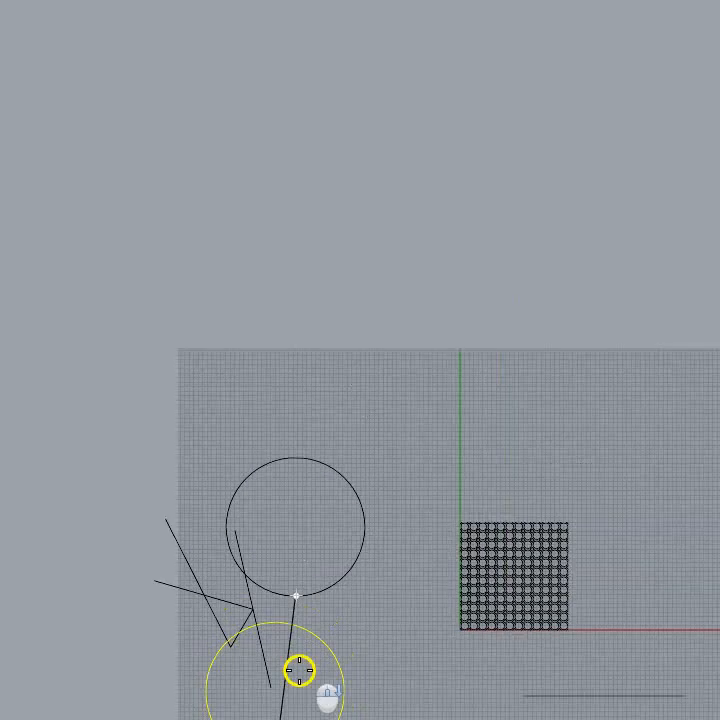
left_click(304, 450)
left_click(300, 314)
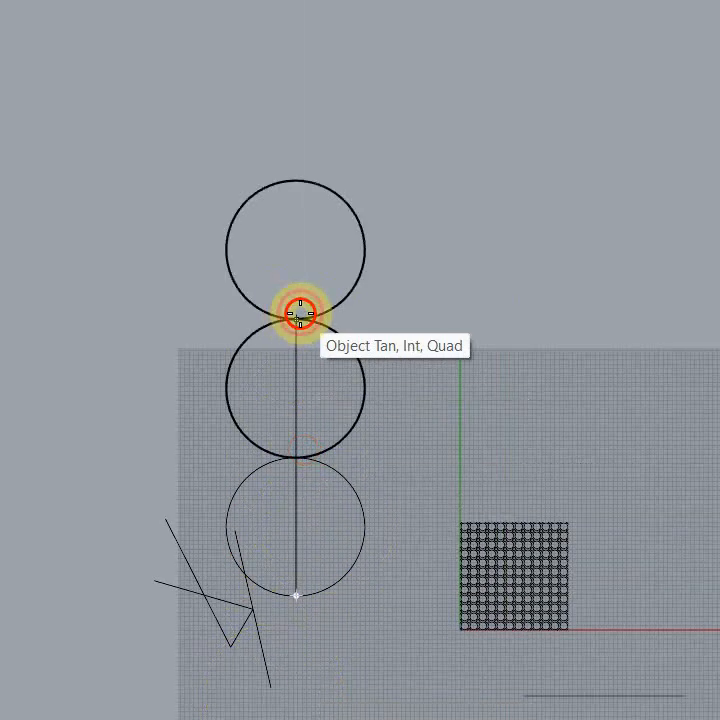
left_click(293, 176)
scroll(310, 333, "down", 3)
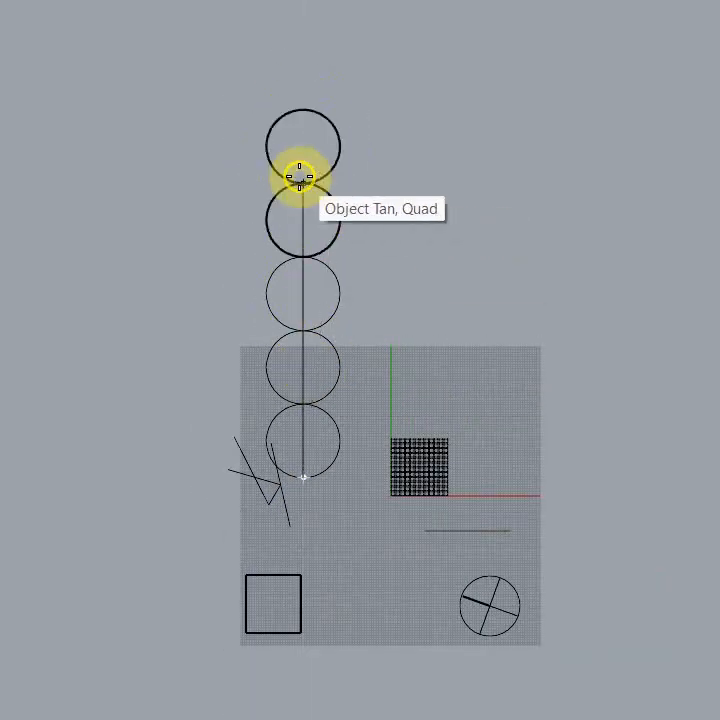
left_click(300, 180)
left_click(300, 110)
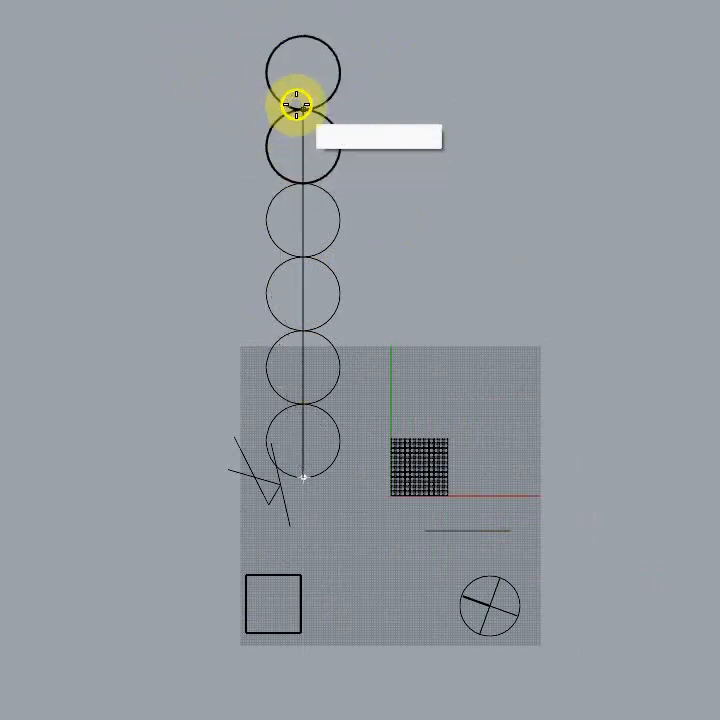
left_click(304, 32)
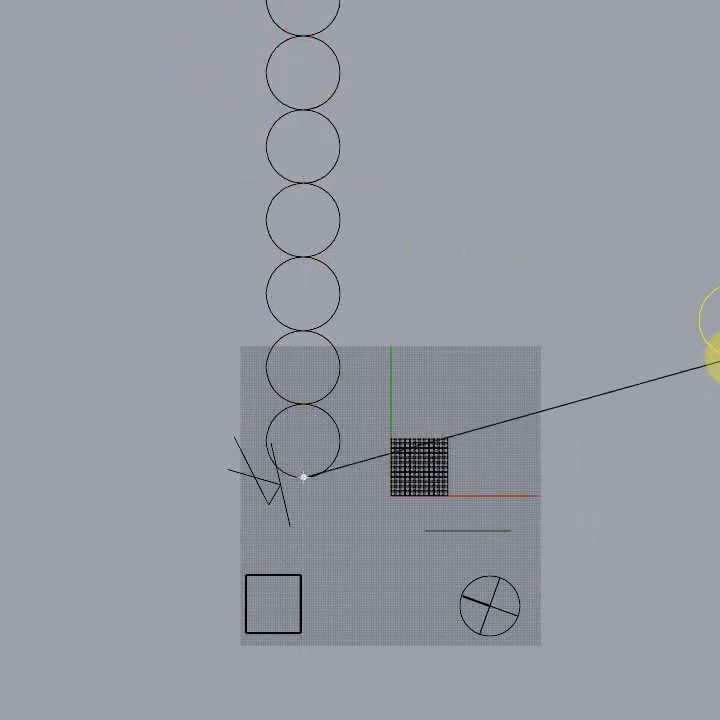
right_click(719, 357)
Step: Select the column of seven tangent circles and move it horizontally to the right, well clear of the construction grid, with the gumball
right_click_drag(611, 339, 686, 556)
scroll(398, 326, "down", 6)
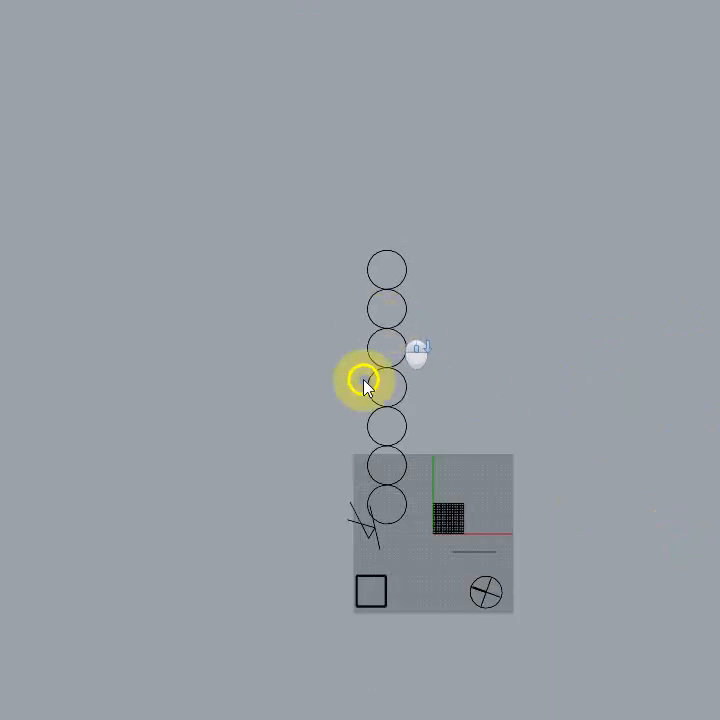
right_click_drag(89, 287, 97, 242)
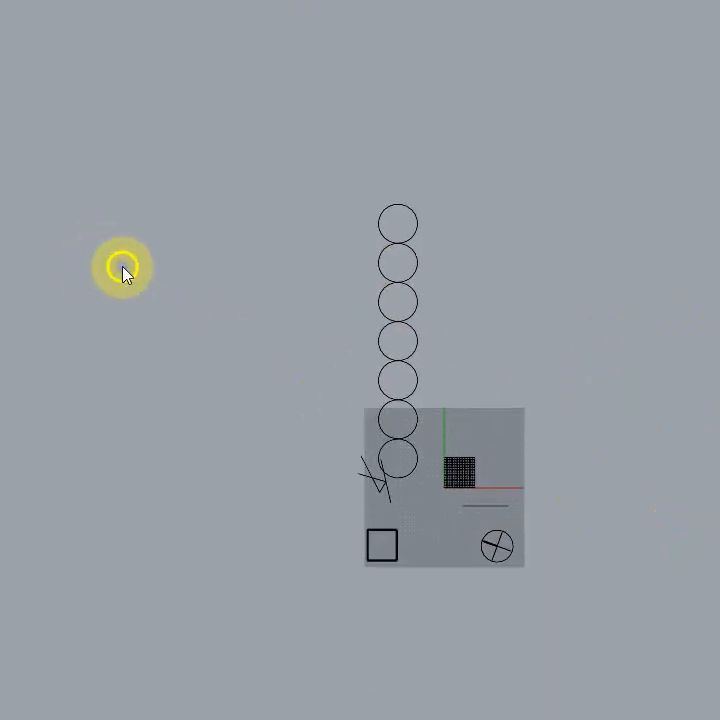
scroll(232, 356, "up", 2)
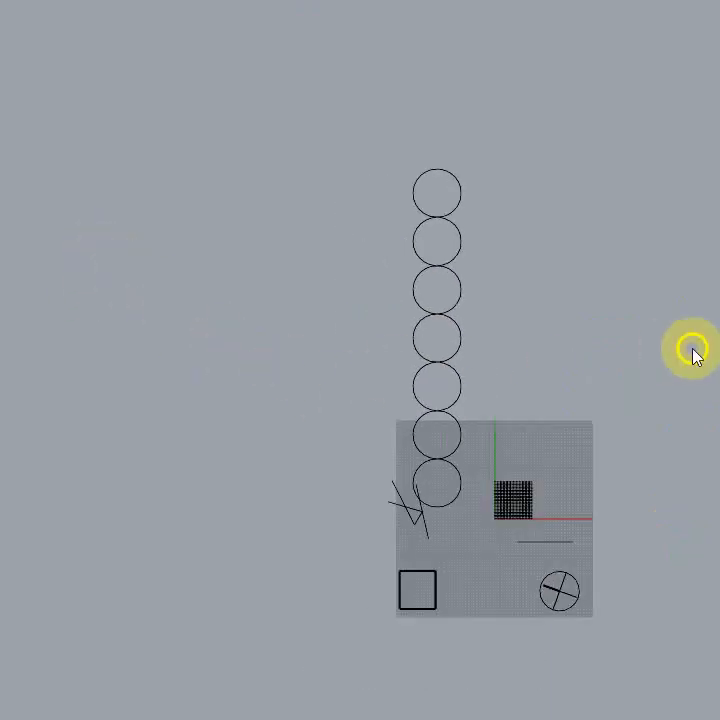
right_click_drag(693, 352, 598, 281)
right_click_drag(124, 310, 167, 344)
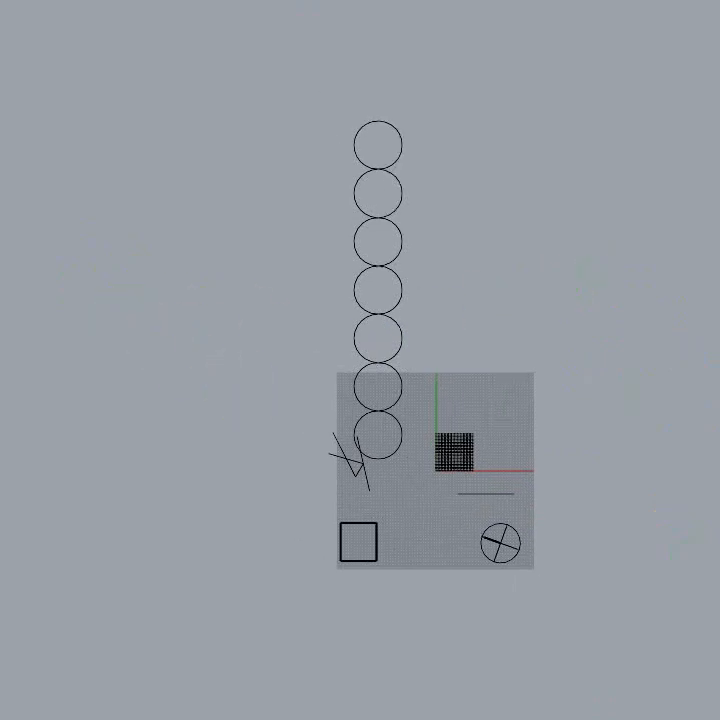
left_click_drag(402, 483, 374, 133)
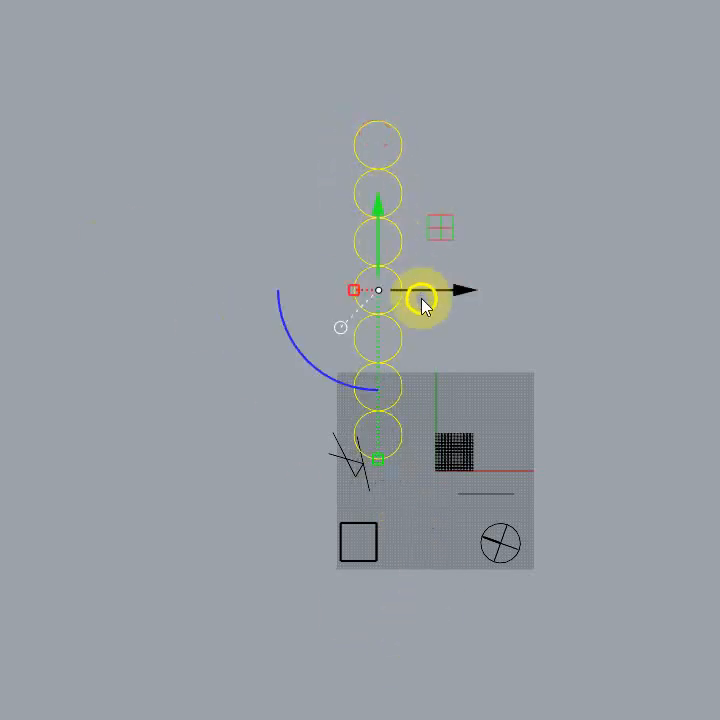
left_click_drag(463, 291, 719, 290)
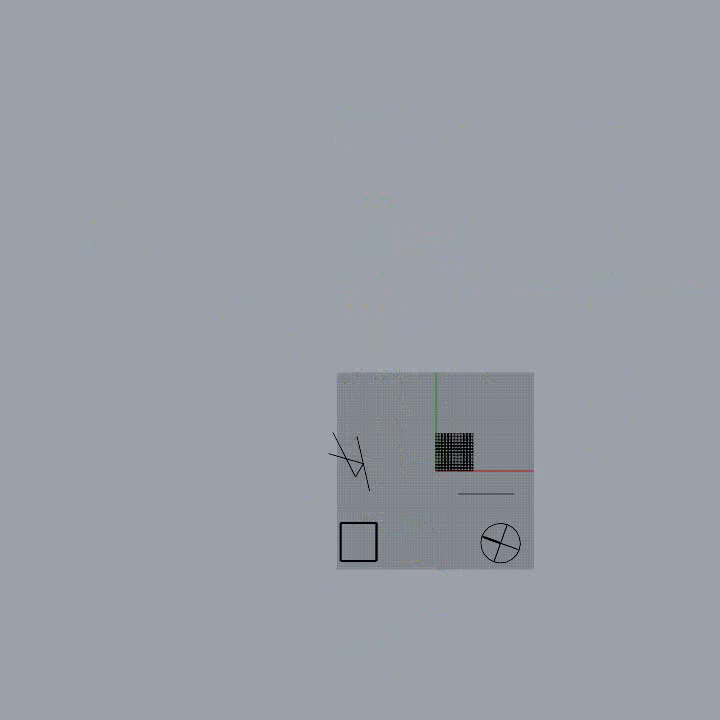
right_click_drag(719, 544, 462, 578)
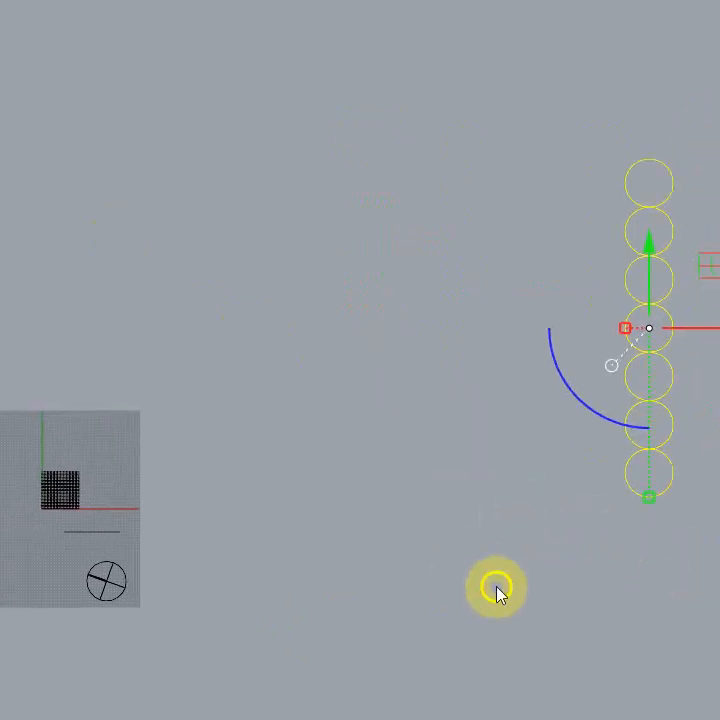
right_click_drag(378, 566, 341, 508)
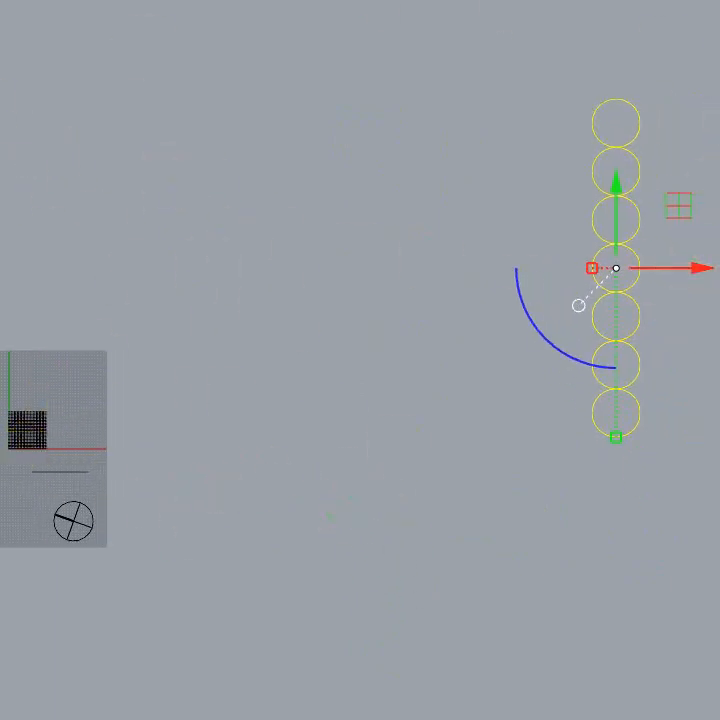
Step: Move the selected column of circles horizontally back toward the construction grid with the gumball
scroll(199, 410, "down", 5)
scroll(458, 385, "down", 8)
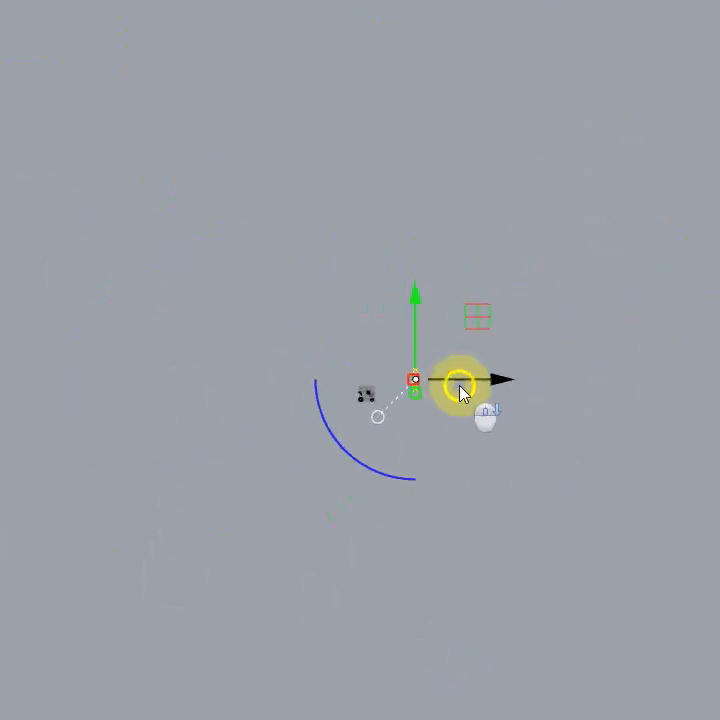
mouse_move(495, 379)
left_mouse_down()
mouse_move(719, 379)
mouse_move(386, 427)
mouse_move(481, 430)
left_mouse_up()
scroll(444, 405, "up", 8)
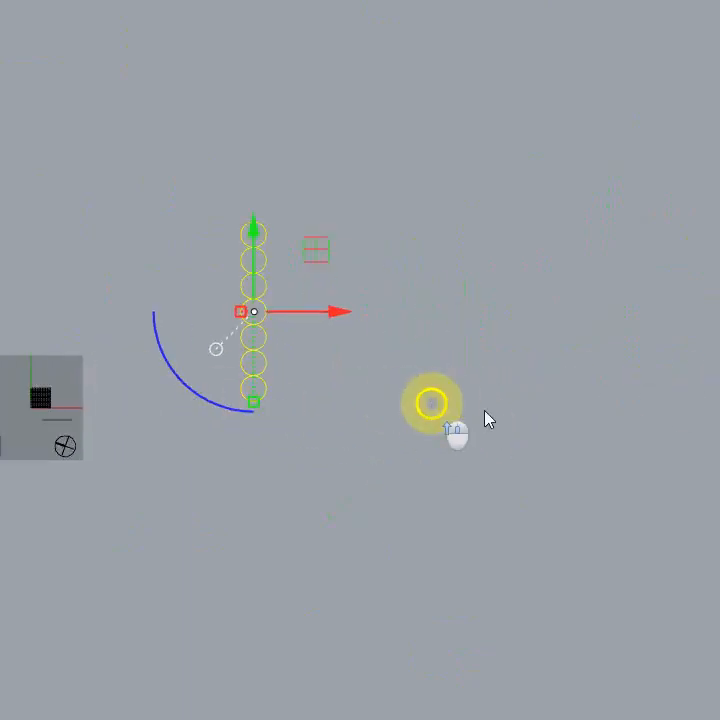
scroll(487, 418, "up", 10)
scroll(624, 445, "down", 12)
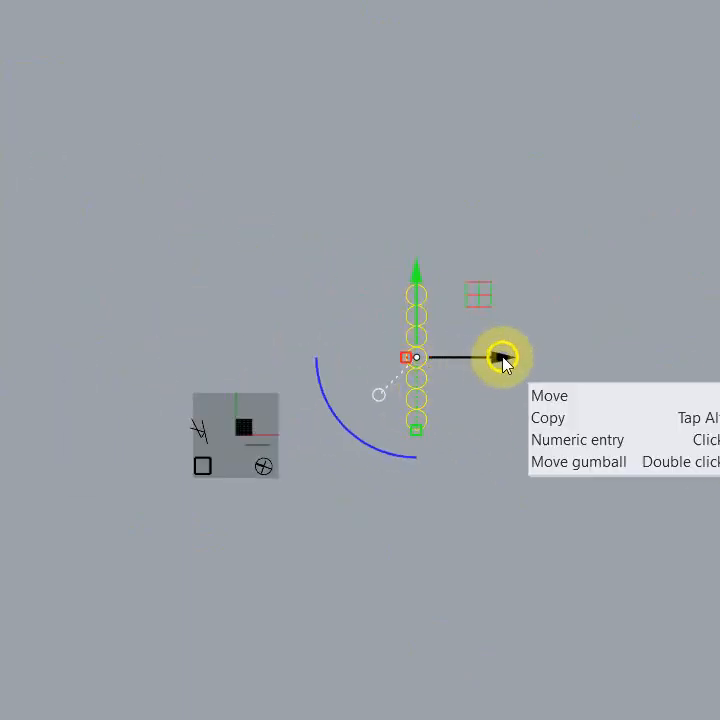
Step: Move the column of seven circles farther left beside the construction grid and lower it alongside the grid with the gumball
left_click_drag(490, 362, 390, 345)
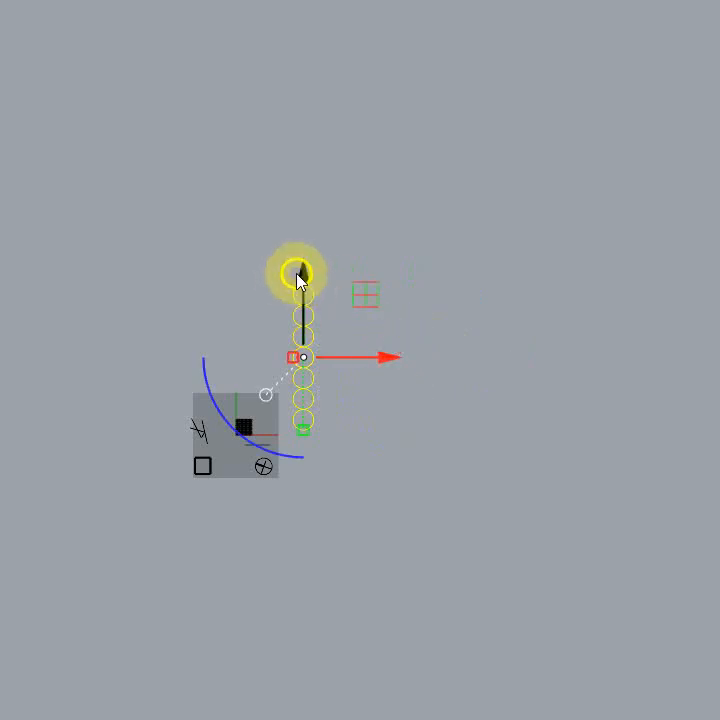
left_click_drag(300, 275, 325, 343)
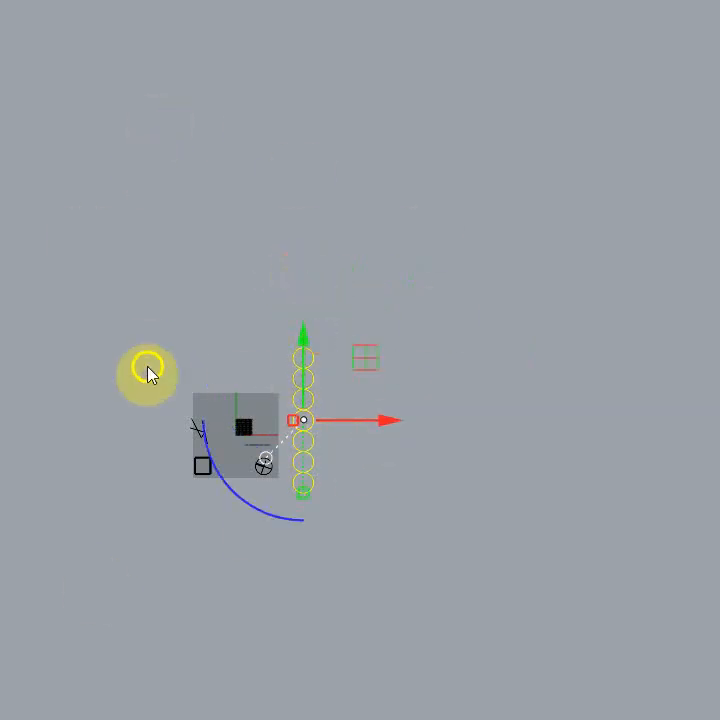
right_click_drag(607, 456, 719, 468)
Step: Copy the pattern of small circles at the origin horizontally to the left with the gumball, and move the copy well clear of the construction grid
scroll(483, 494, "up", 10)
scroll(490, 472, "up", 10)
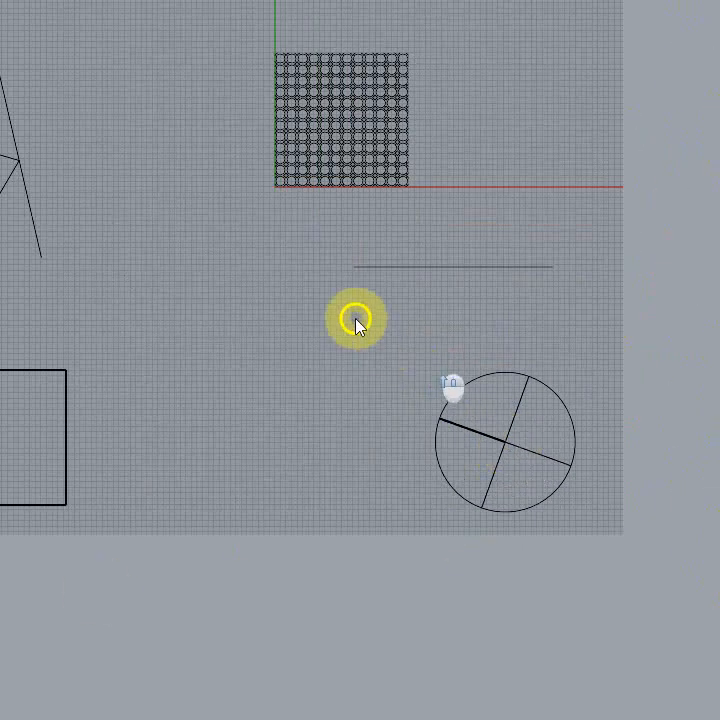
right_click_drag(355, 320, 558, 452)
left_click(554, 278)
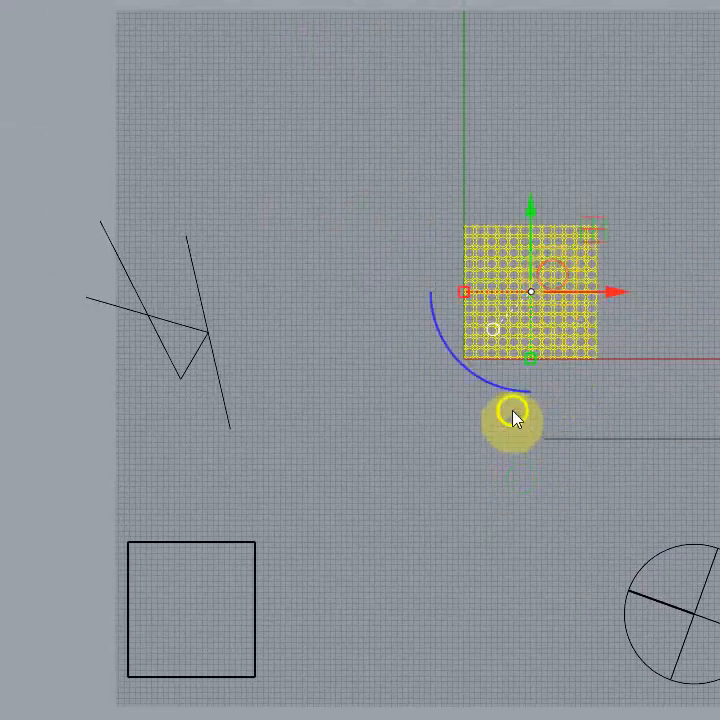
scroll(530, 450, "up", 8)
scroll(625, 460, "down", 6)
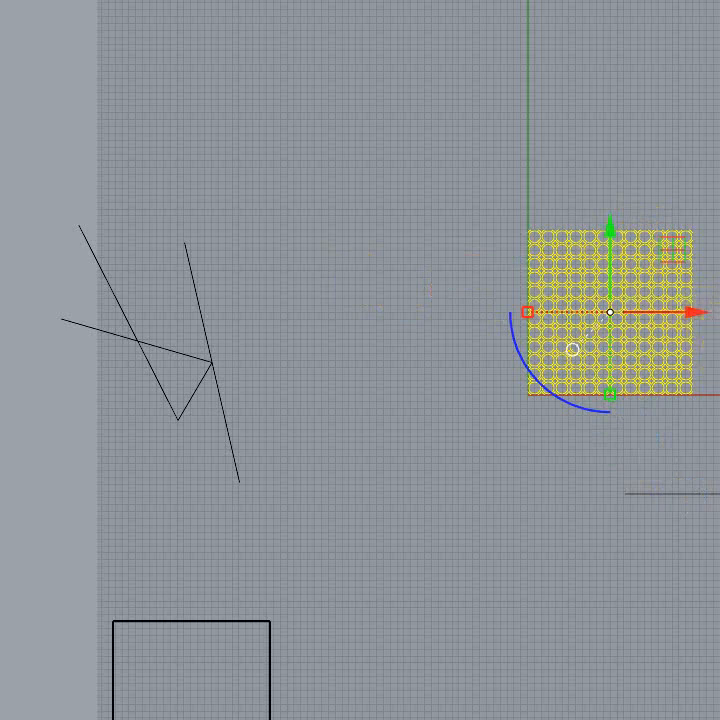
mouse_move(691, 318)
left_mouse_down()
mouse_move(697, 317)
mouse_move(668, 316)
mouse_move(694, 313)
left_mouse_up()
left_click_drag(0, 345, 0, 349)
scroll(0, 349, "down", 4)
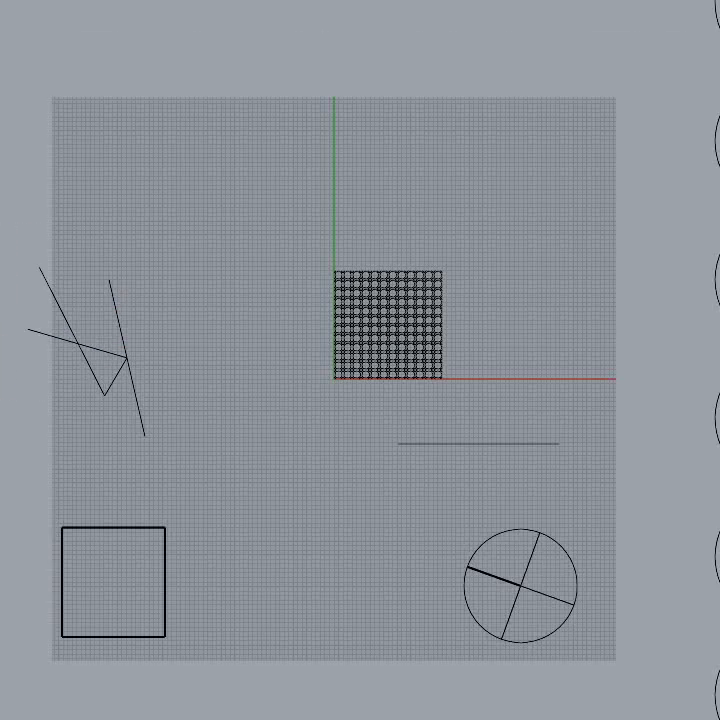
right_click_drag(0, 351, 587, 327)
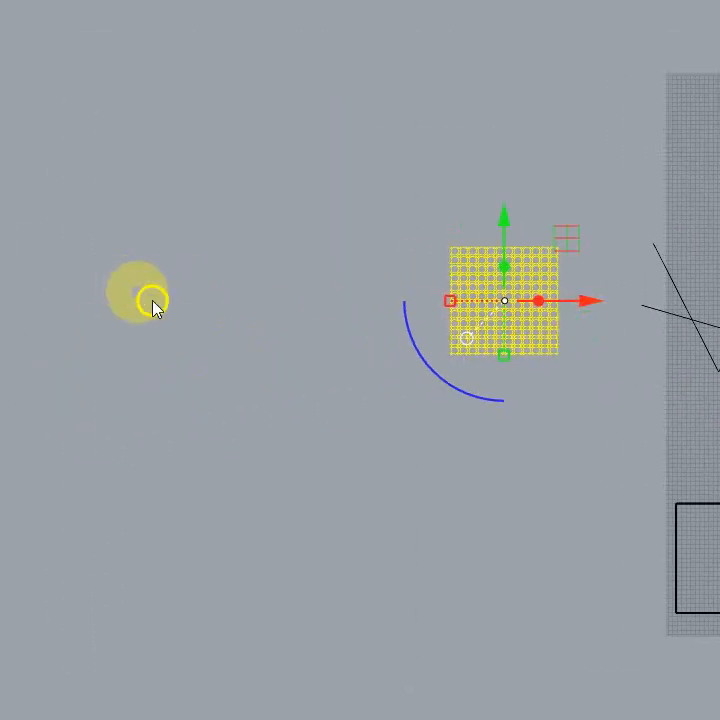
left_click_drag(593, 305, 42, 333)
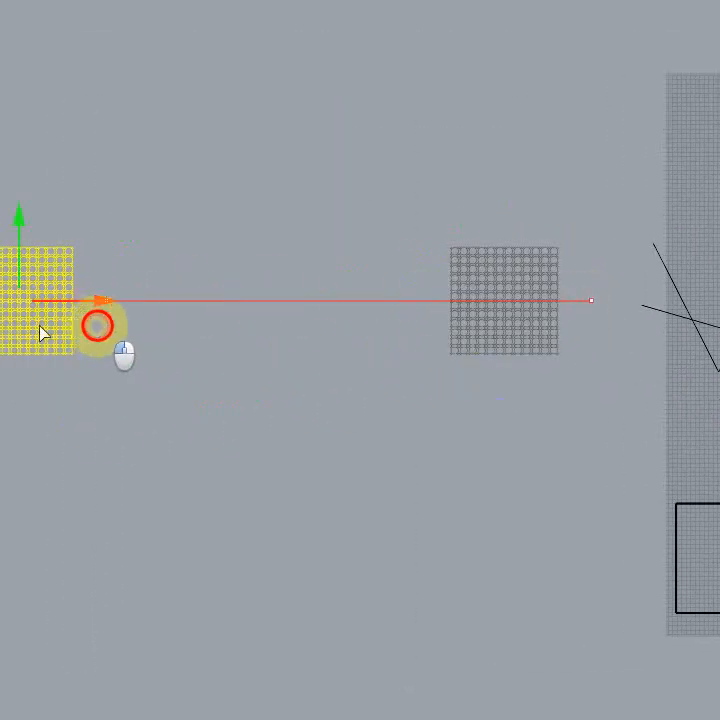
left_click(190, 437)
Step: Window-select the copied circle pattern, delete it, and undo the deletion
right_click_drag(170, 347, 231, 358)
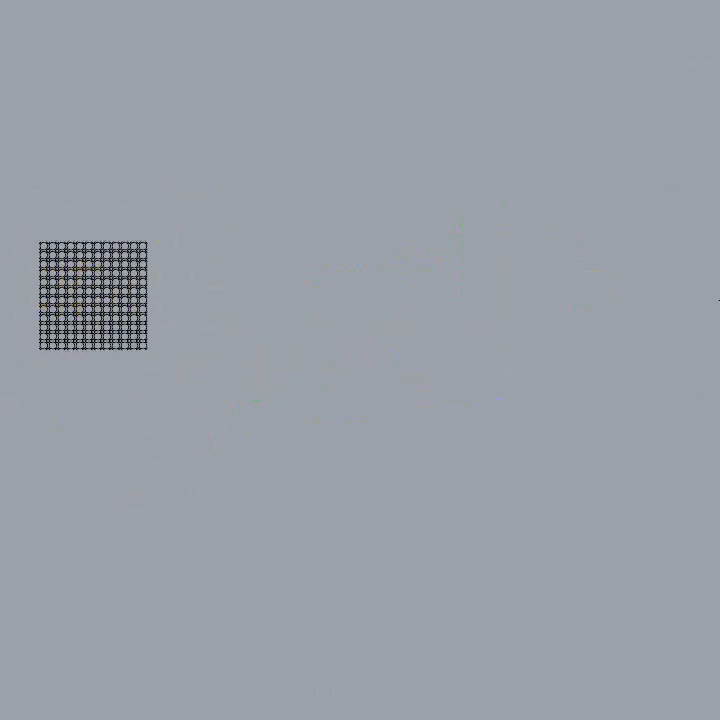
left_click_drag(2, 198, 242, 420)
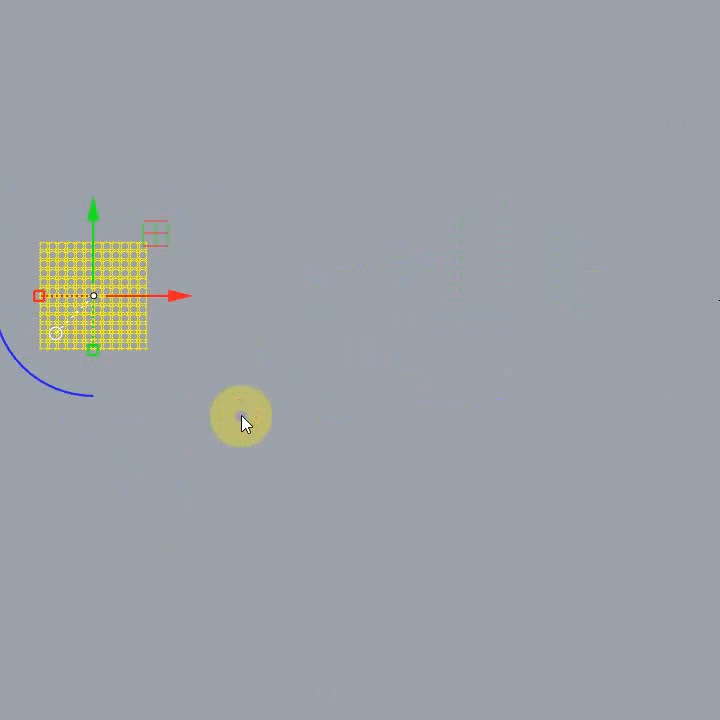
key("Delete")
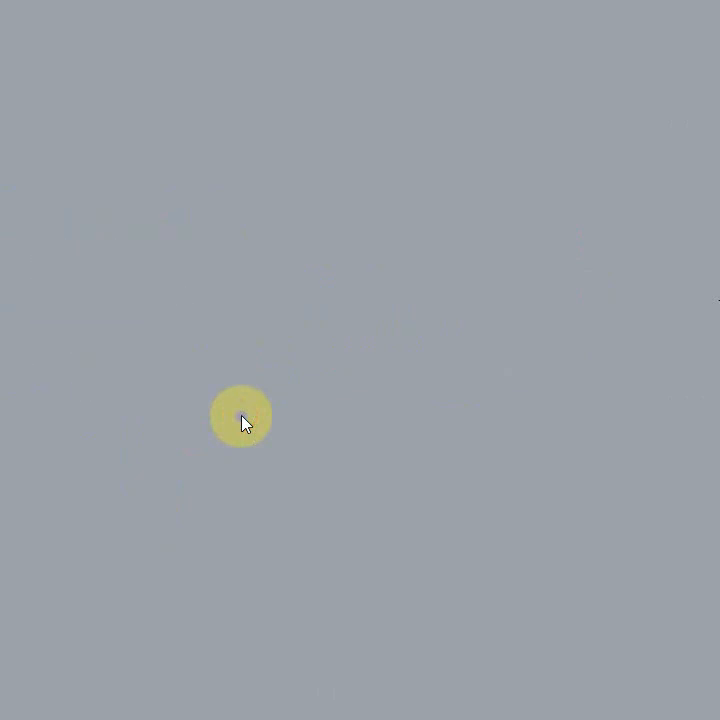
key("ctrl+z")
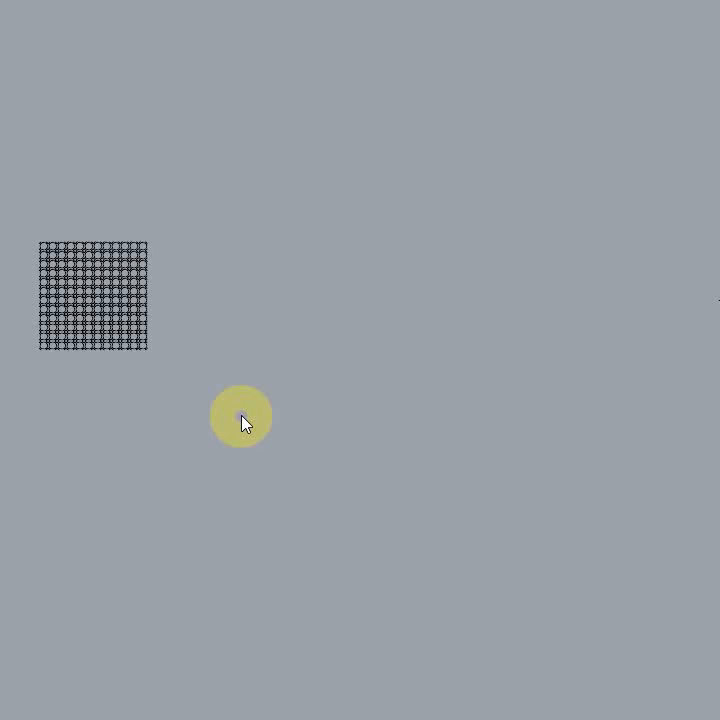
Step: Select the copied pattern of small circles as one group and clear the selection
left_click(213, 430)
left_click_drag(215, 433, 248, 381)
left_click(84, 301)
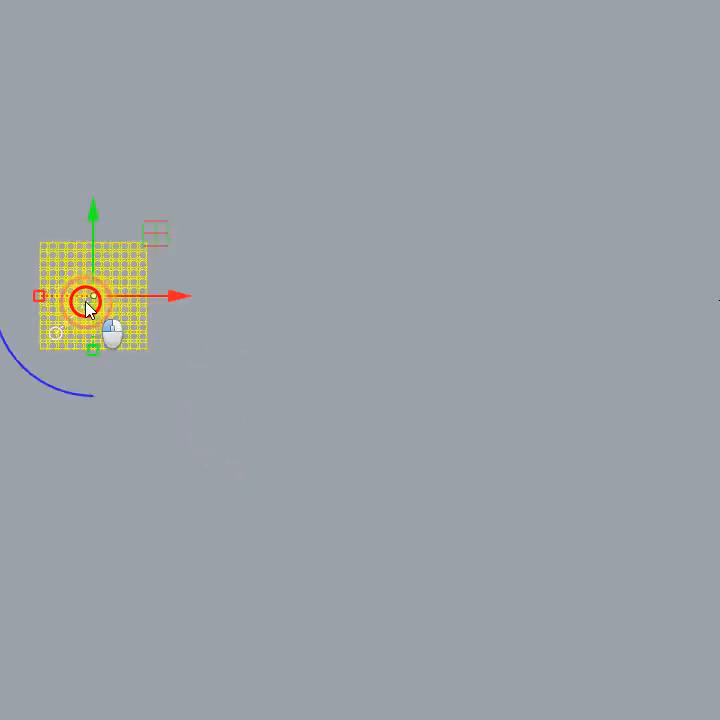
left_click(186, 506)
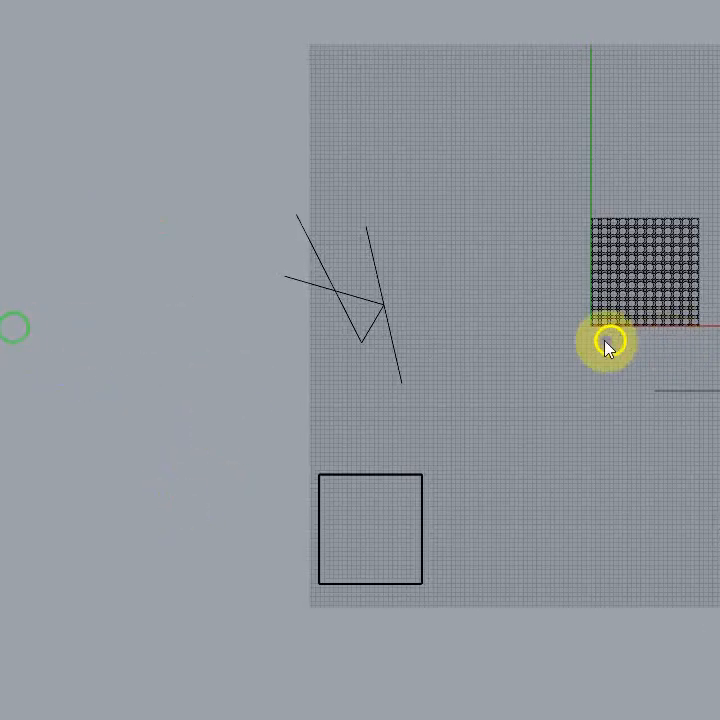
Step: Select the column of seven circles, move it horizontally to the right, far from the construction grid, and deselect it
right_click_drag(607, 341, 500, 410)
scroll(491, 405, "down", 4)
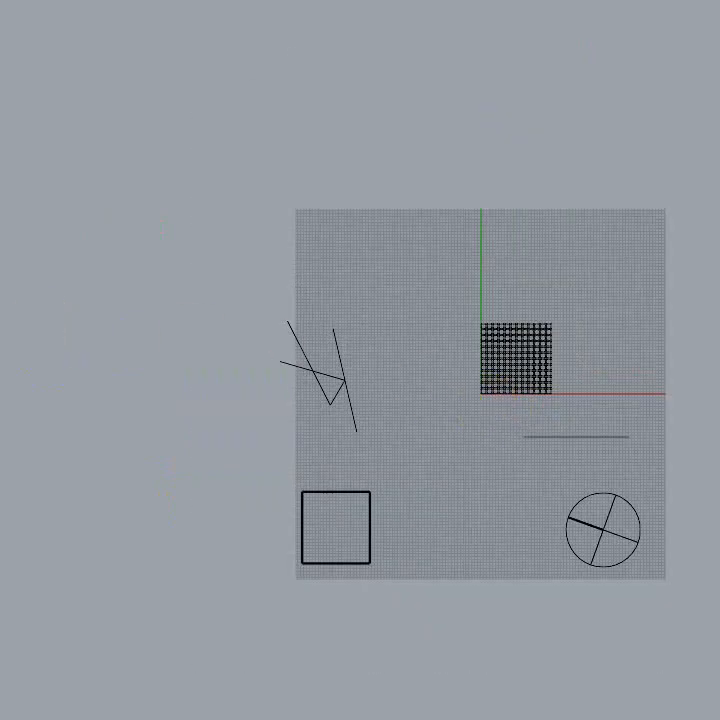
right_click_drag(102, 331, 274, 348)
right_click_drag(715, 300, 665, 333)
right_click_drag(401, 377, 422, 342)
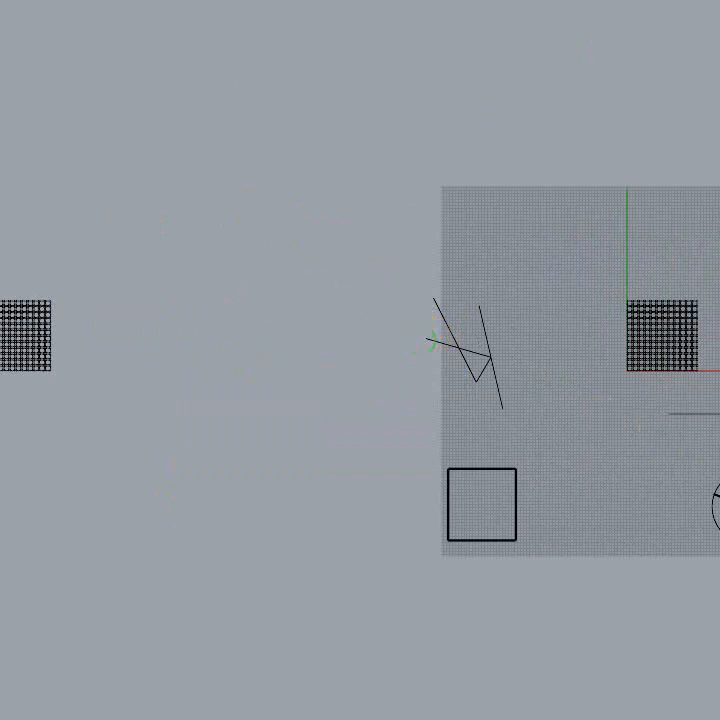
right_click_drag(715, 375, 495, 404)
scroll(495, 408, "down", 3)
left_click(524, 379)
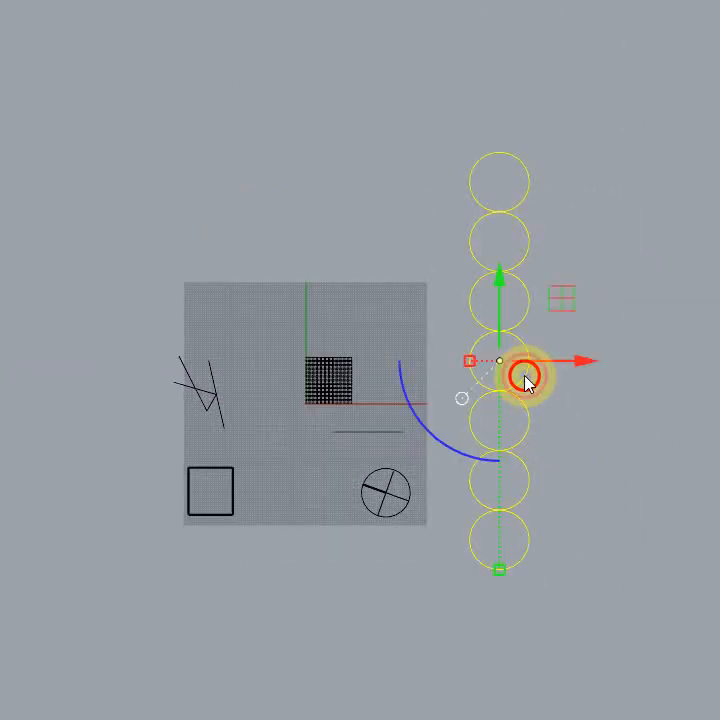
left_click_drag(580, 359, 719, 361)
right_click_drag(719, 361, 719, 273)
right_click_drag(381, 307, 233, 188)
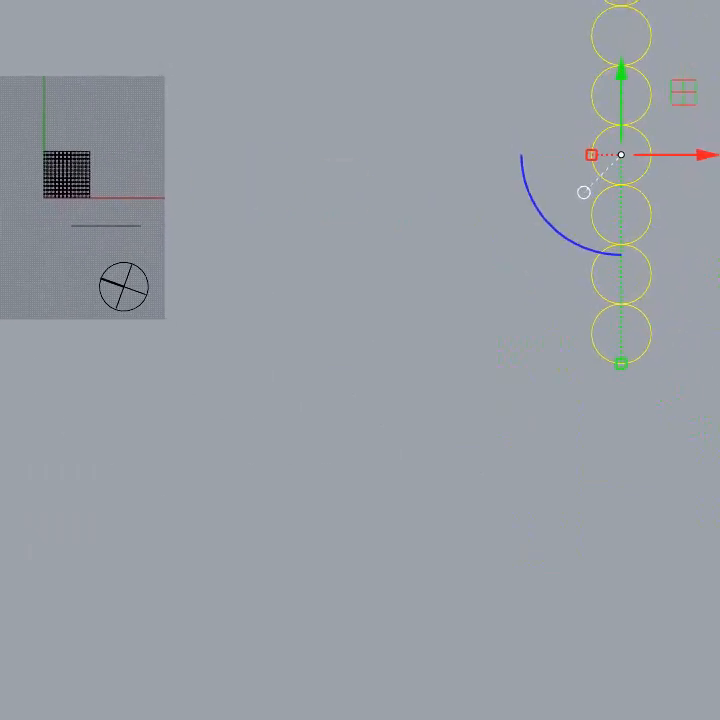
left_click(85, 536)
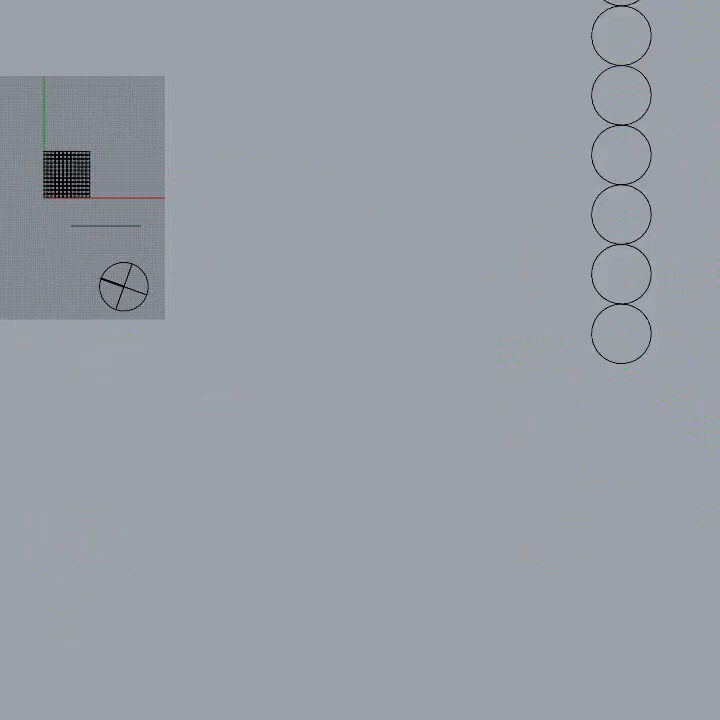
Step: Maximize the Perspective viewport and examine the box, sphere and circle patterns from an oblique angle
double_click(595, 19)
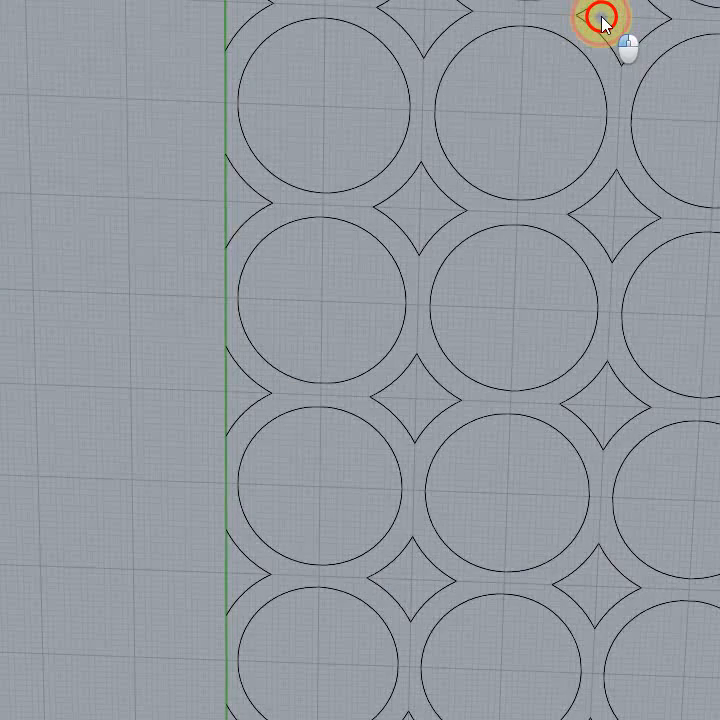
scroll(522, 434, "down", 15)
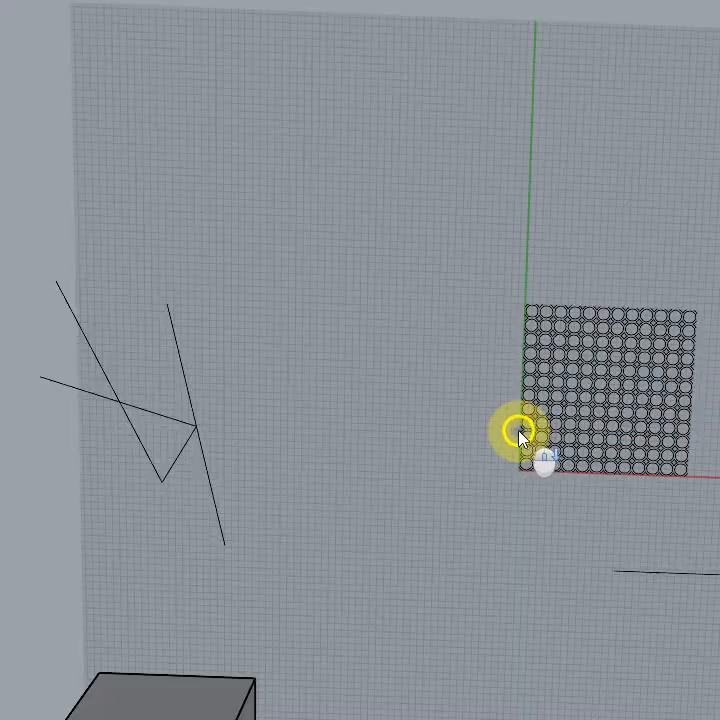
right_click_drag(606, 540, 523, 358)
scroll(516, 395, "down", 8)
scroll(366, 326, "down", 4)
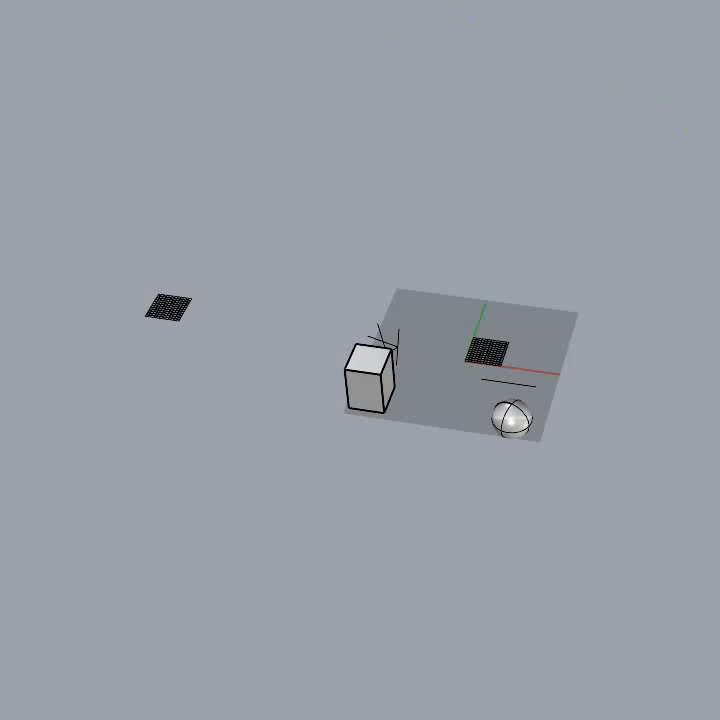
mouse_move(715, 428)
right_mouse_down()
mouse_move(719, 308)
mouse_move(719, 430)
right_mouse_up()
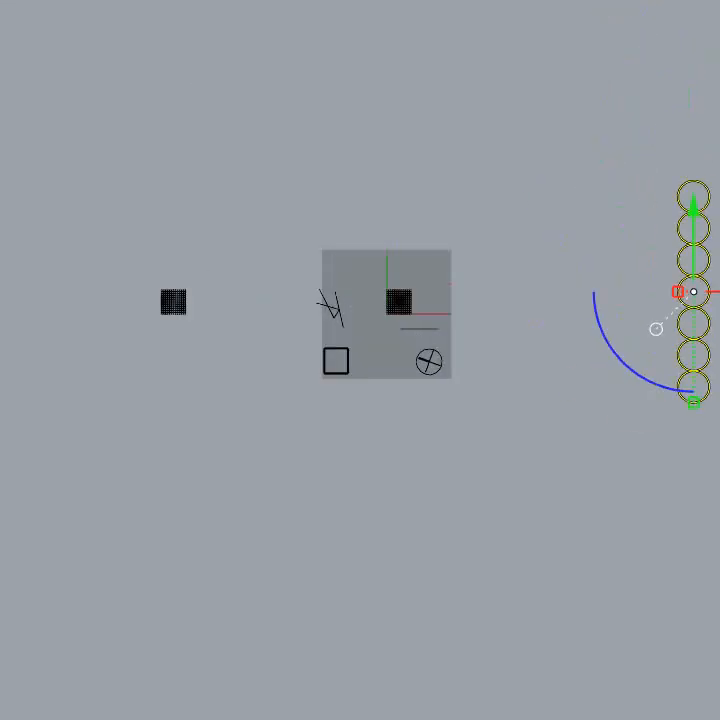
Step: Clear the existing selection and pick the column of circles as a group instead of the overlapping extrusion
key("Escape")
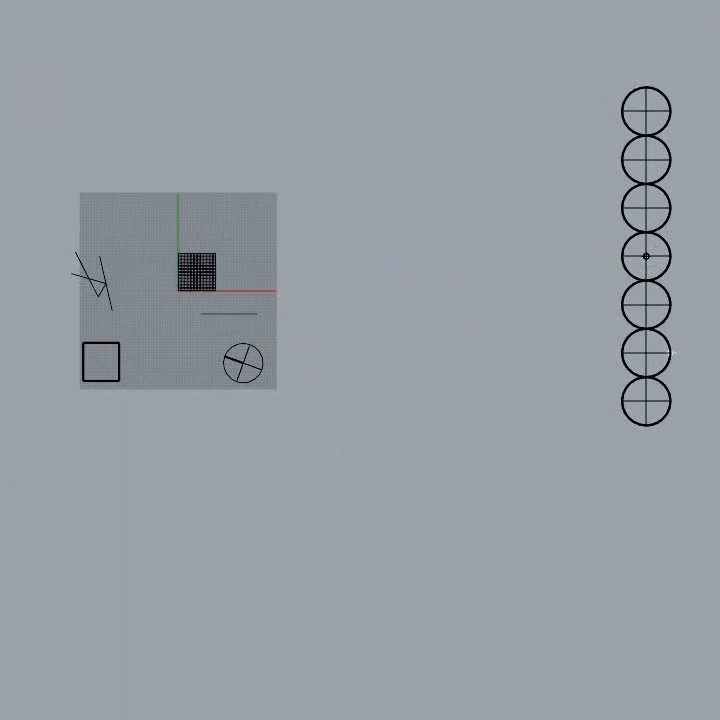
key("Escape")
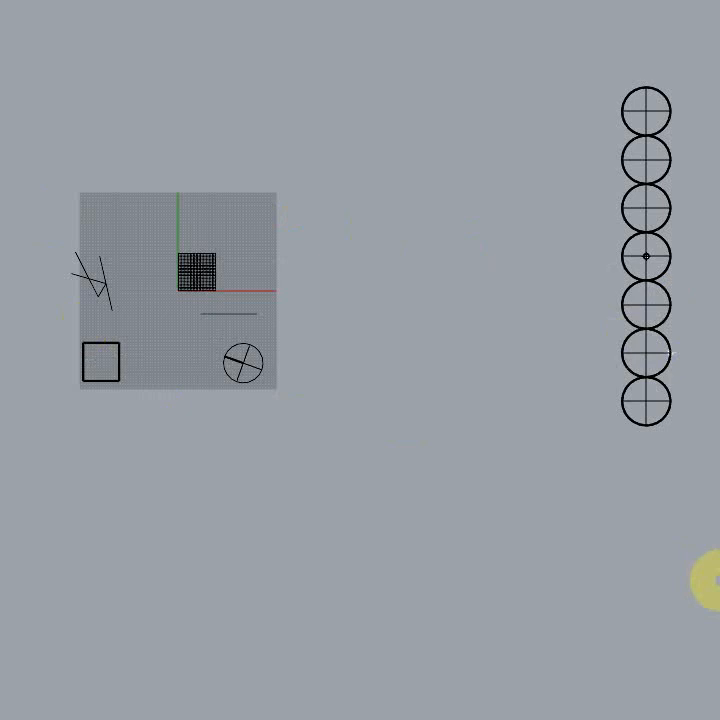
left_click(195, 547)
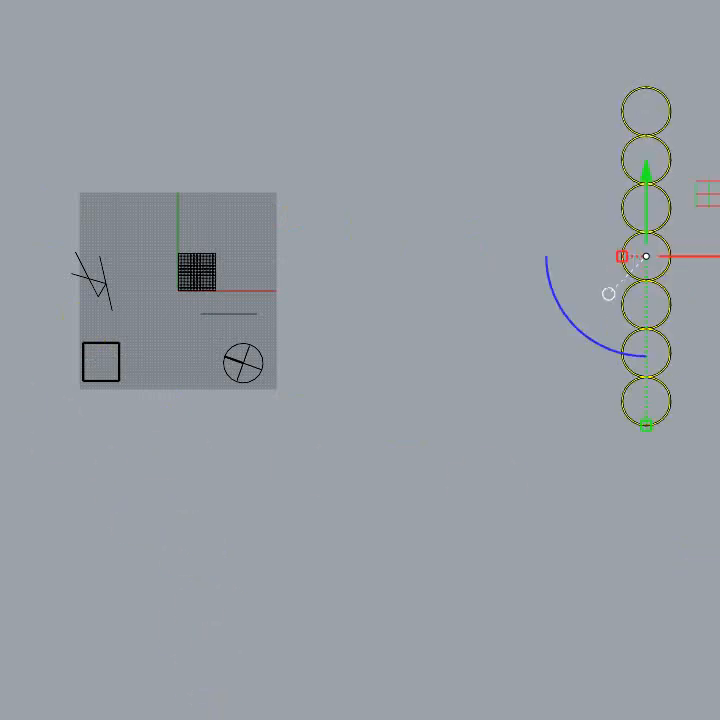
key("Escape")
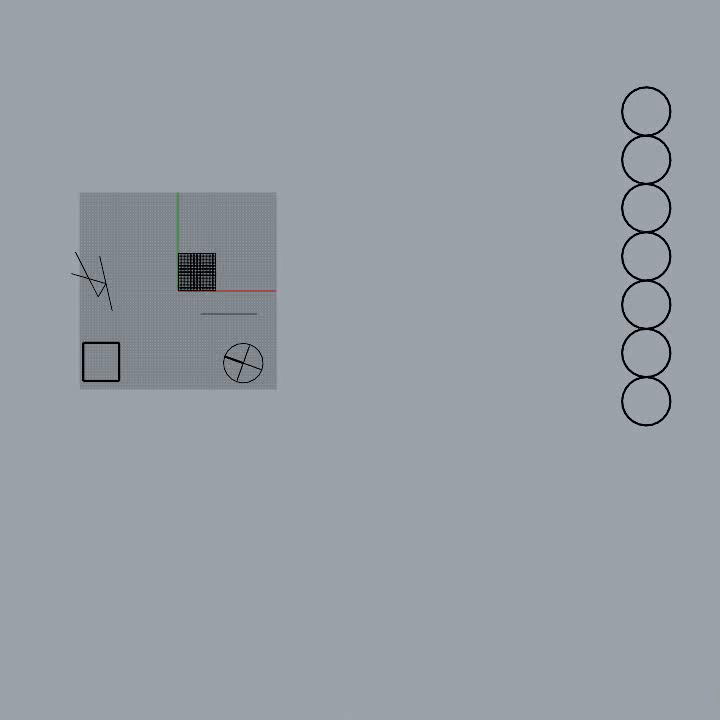
left_click(656, 428)
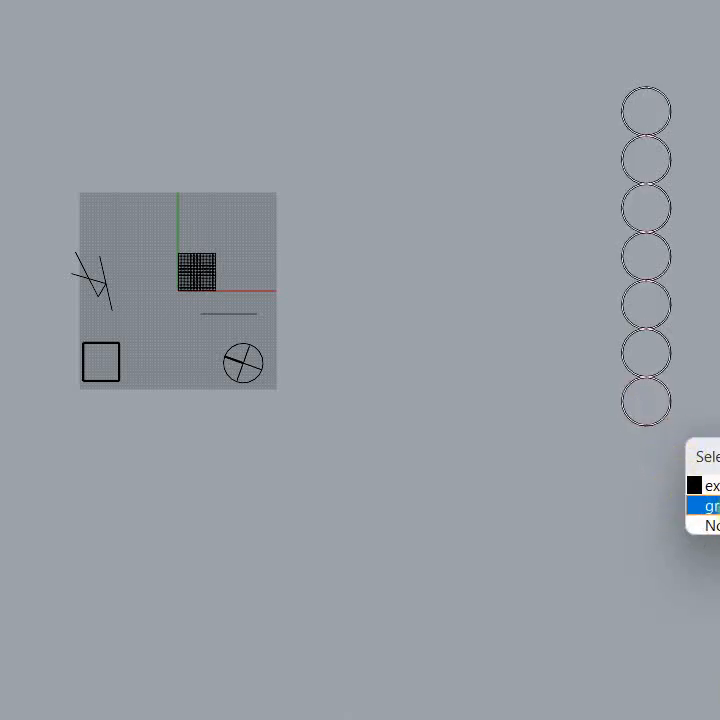
left_click(712, 506)
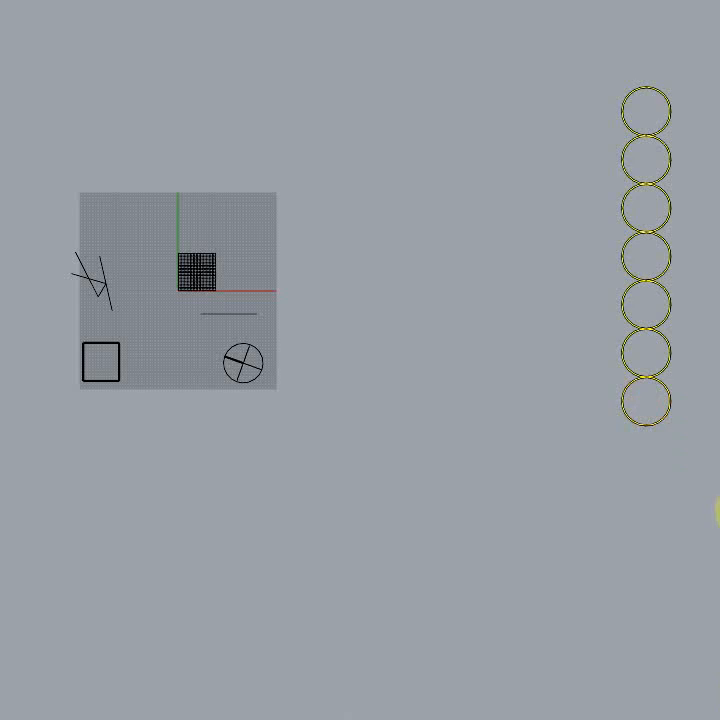
right_click_drag(719, 512, 699, 480)
Step: Switch to the maximized Perspective viewport, inspect the scene from a steeper angle, and return to the Top viewport
key("ctrl+m")
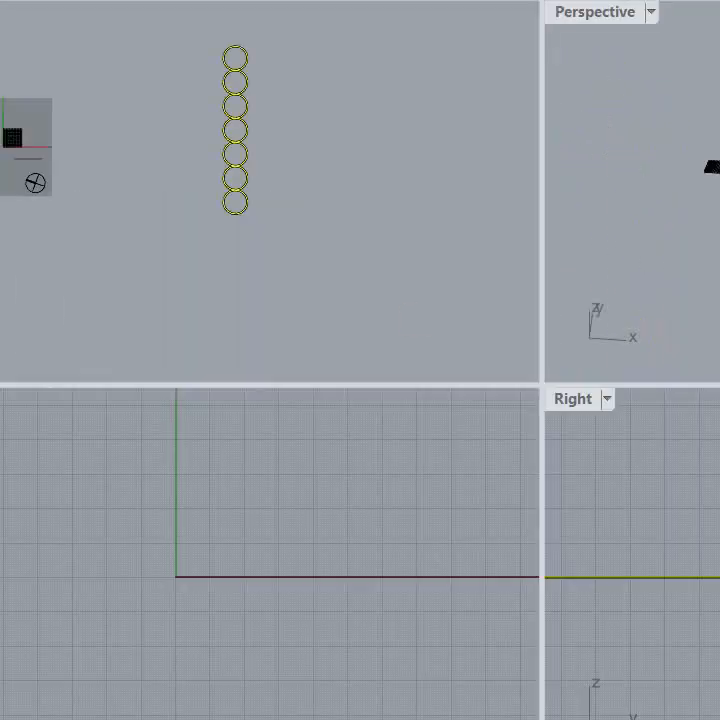
double_click(582, 17)
left_click(695, 405)
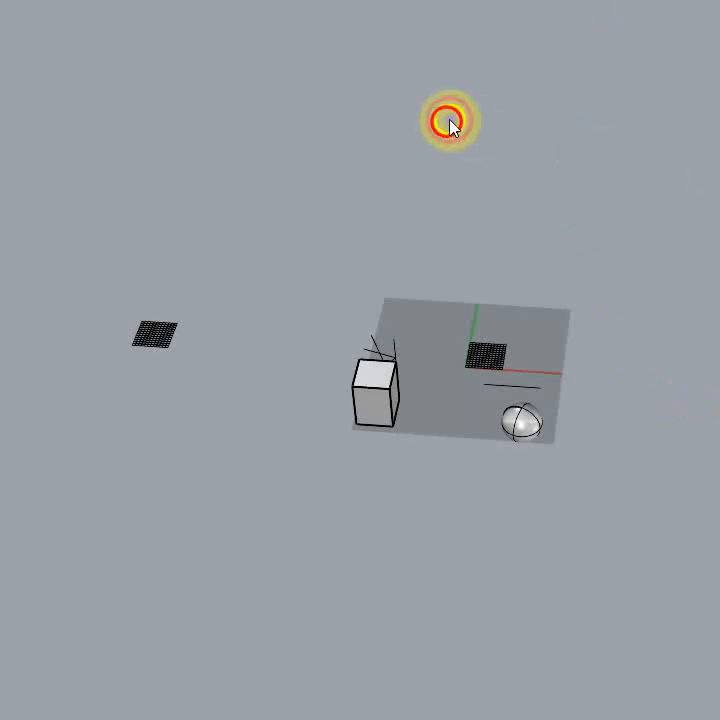
right_click_drag(448, 122, 626, 231)
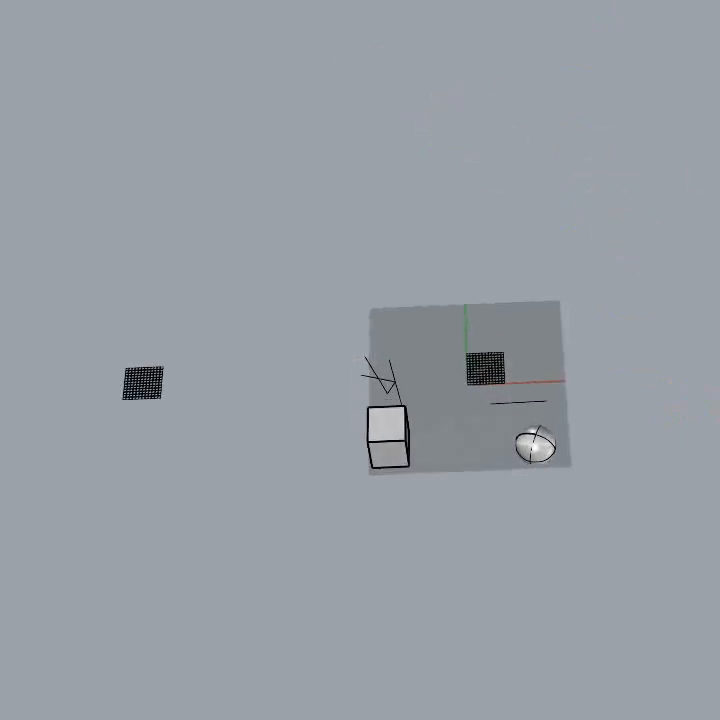
double_click(0, 12)
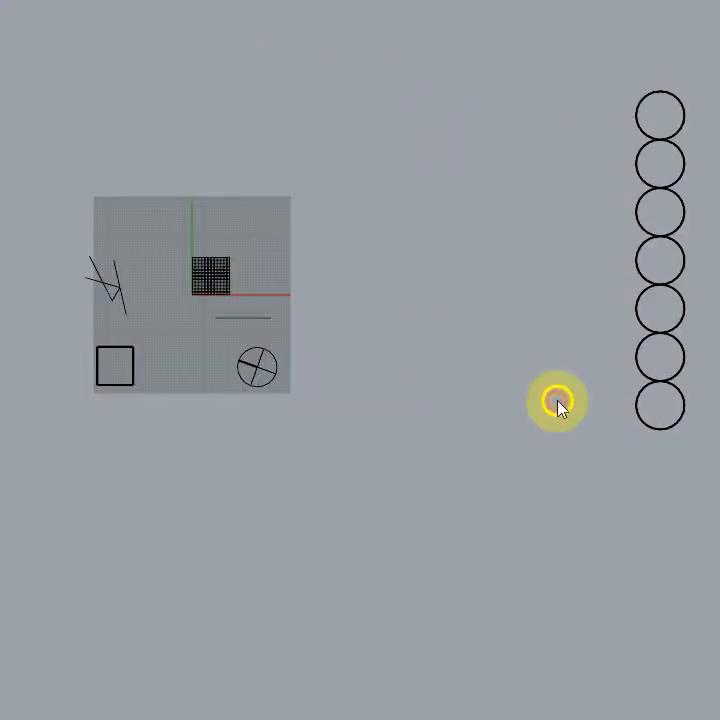
Step: Select the column of seven cylinders for rotation in the Top view and restore the four-viewport layout
right_click_drag(556, 400, 415, 327)
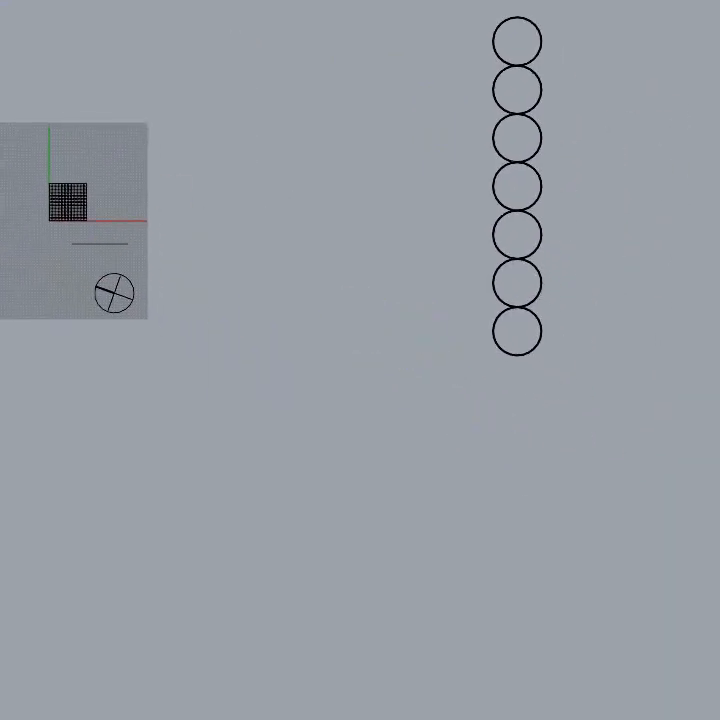
left_click(276, 452)
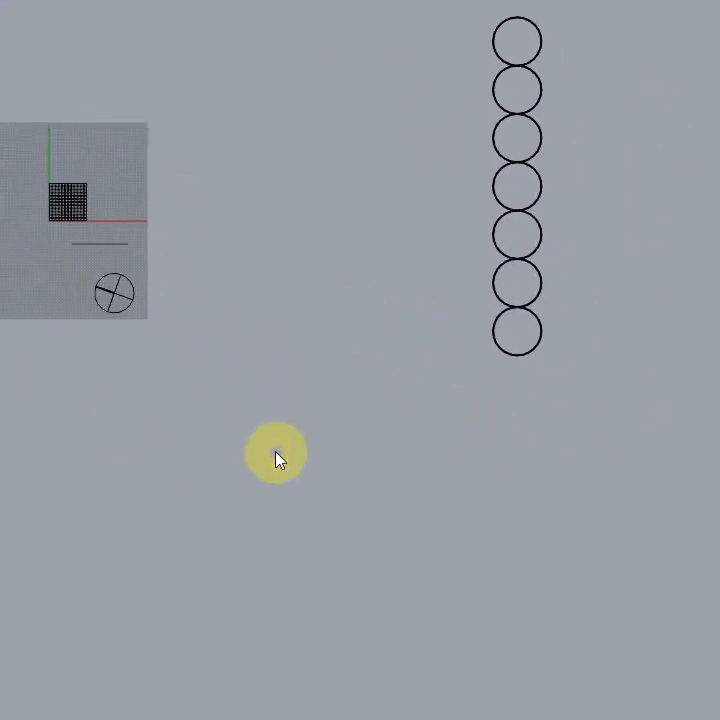
left_click(524, 262)
left_click(524, 263)
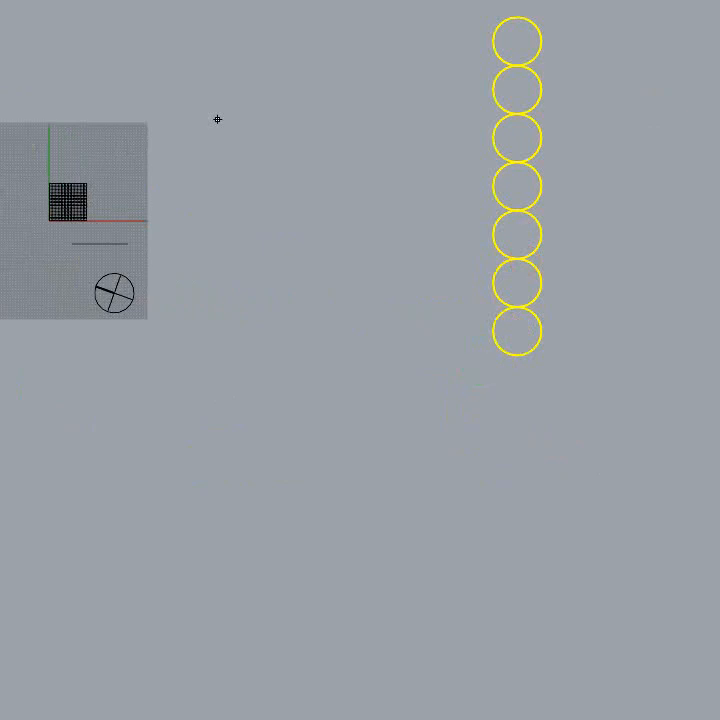
double_click(0, 12)
right_click_drag(700, 200, 719, 198)
right_click_drag(264, 162, 355, 207)
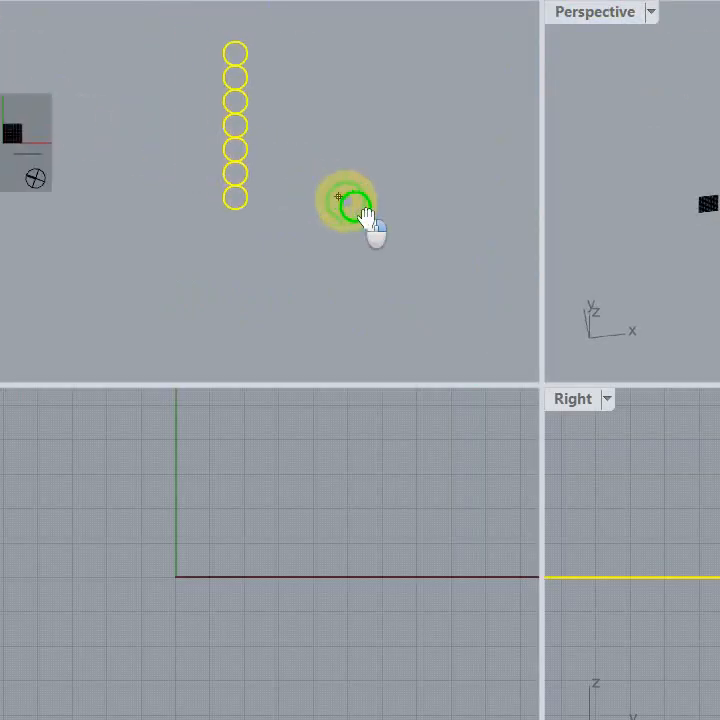
right_click_drag(39, 219, 18, 192)
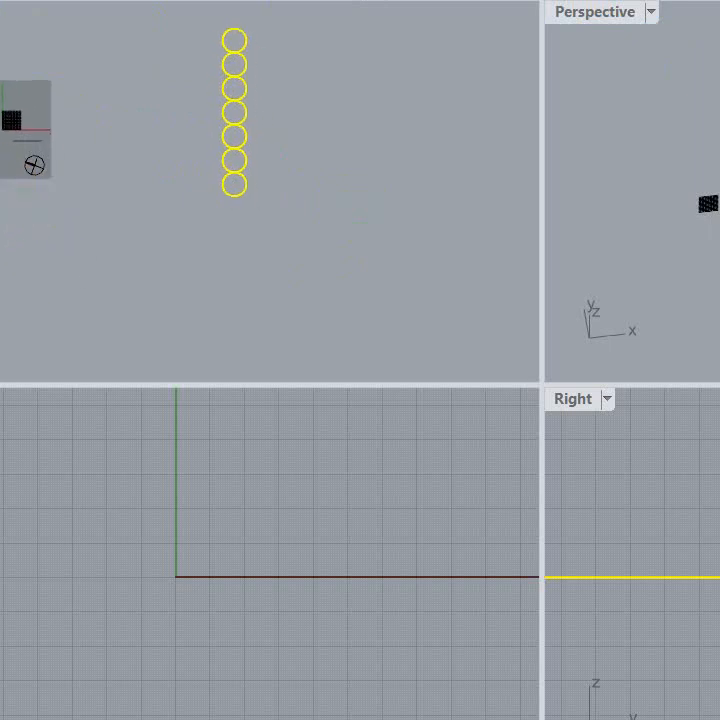
Step: Set the rotation centre at the lowest point of the cylinder column and the first reference point at the top of the column
left_click(233, 197)
scroll(207, 235, "down", 10)
scroll(225, 236, "up", 12)
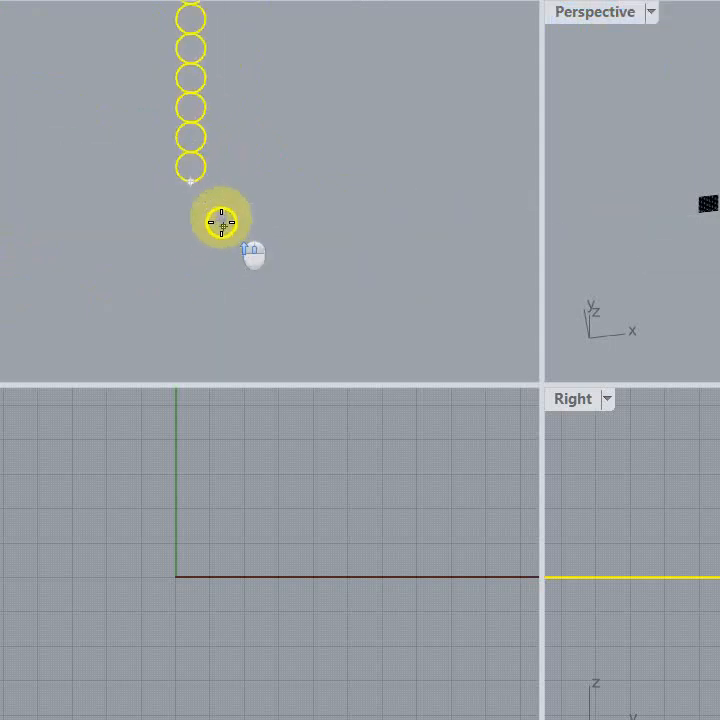
scroll(221, 222, "up", 3)
right_click_drag(305, 182, 381, 307)
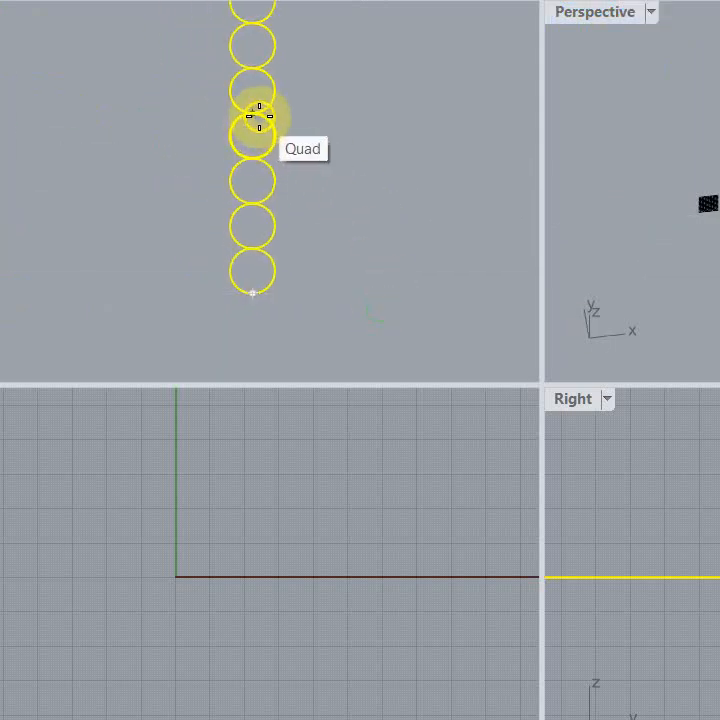
left_click(258, 116)
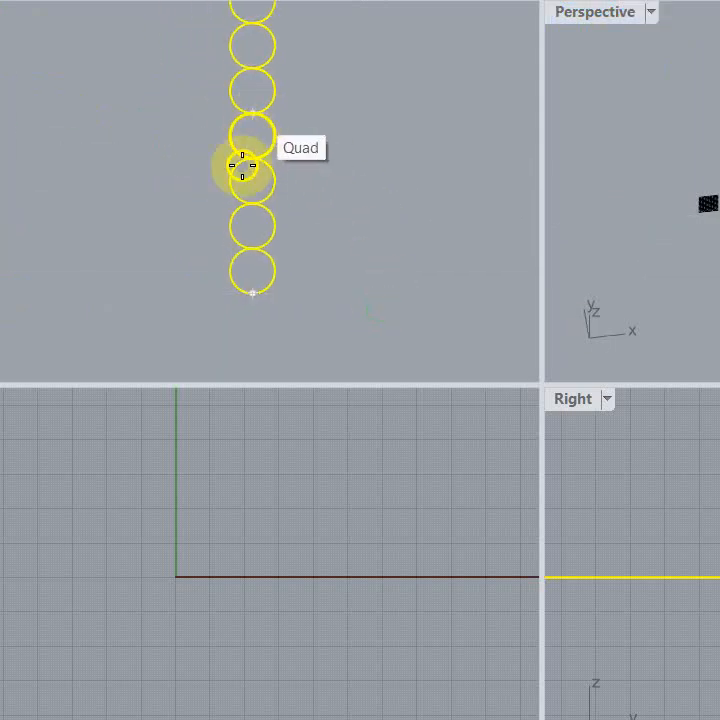
left_click(256, 297)
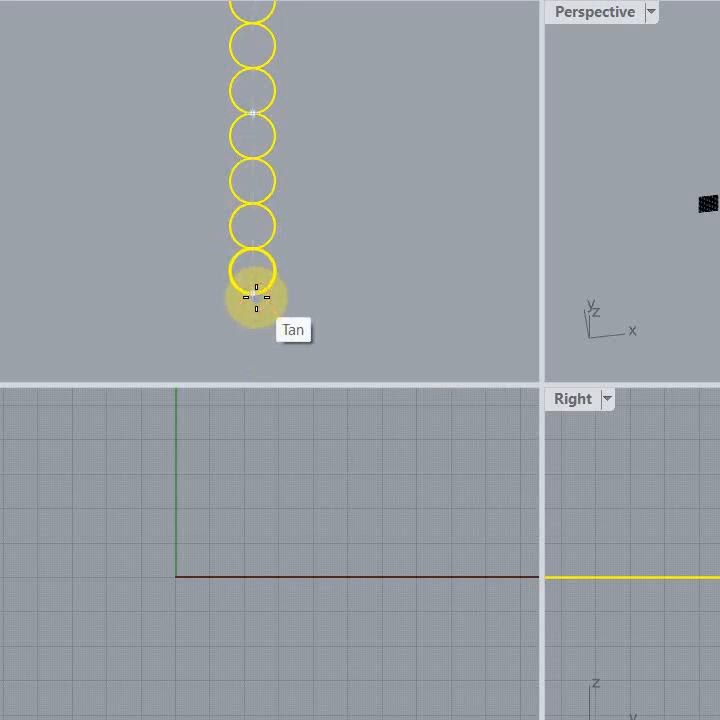
scroll(256, 297, "up", 3)
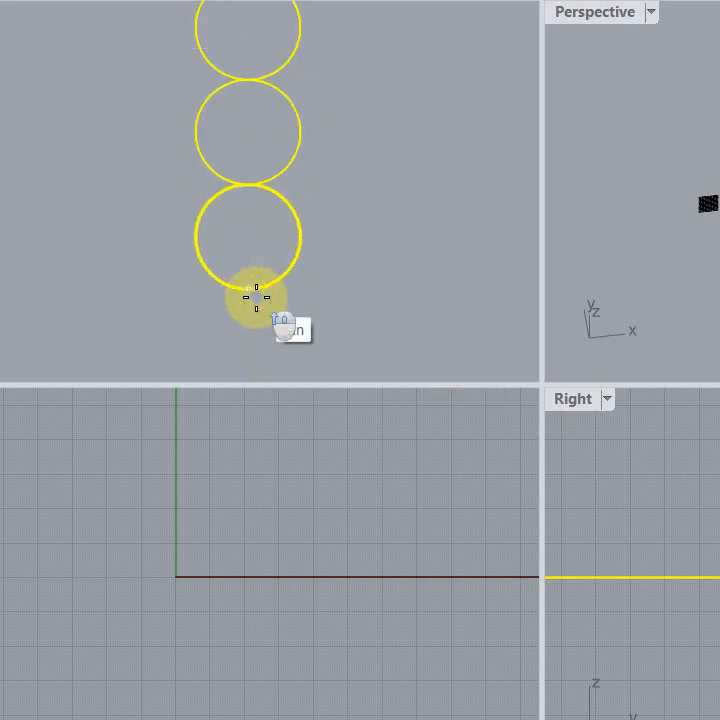
scroll(254, 297, "down", 6)
scroll(252, 209, "up", 6)
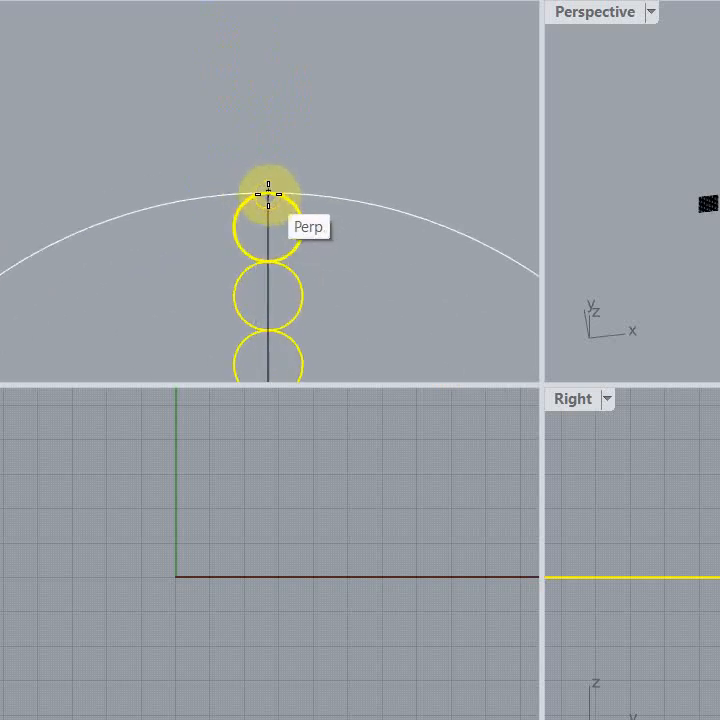
left_click(268, 194)
scroll(269, 155, "down", 10)
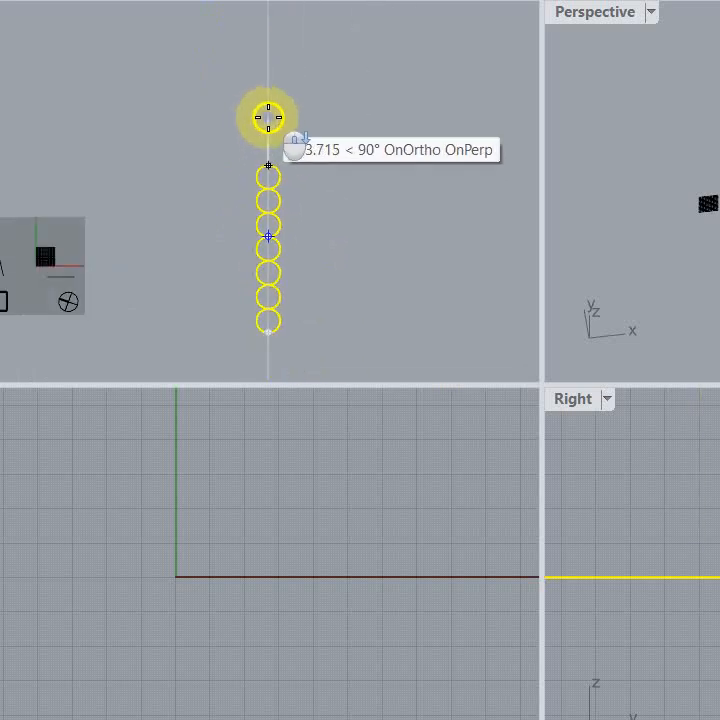
scroll(268, 117, "down", 2)
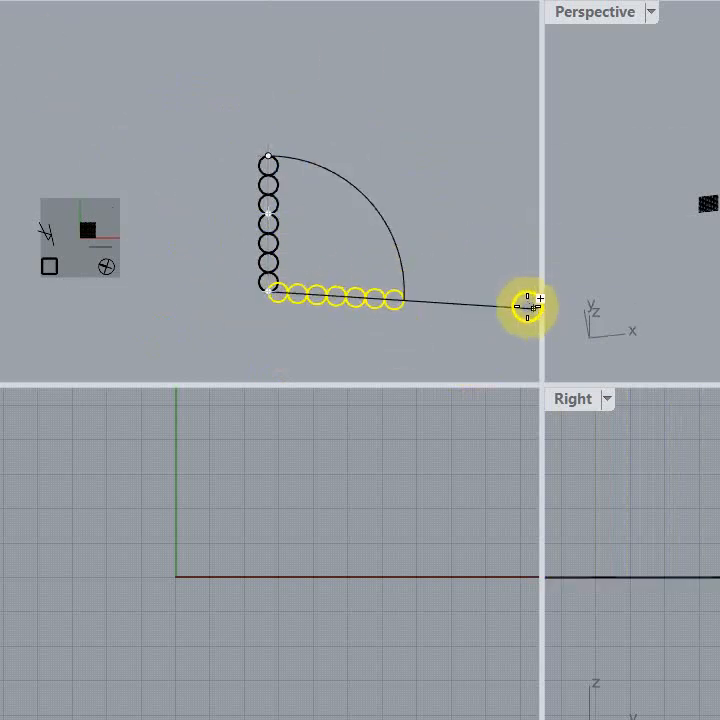
Step: Rotate three copies of the column about its lower end at 90-degree intervals, forming a cross, and finish the command
left_click(468, 293)
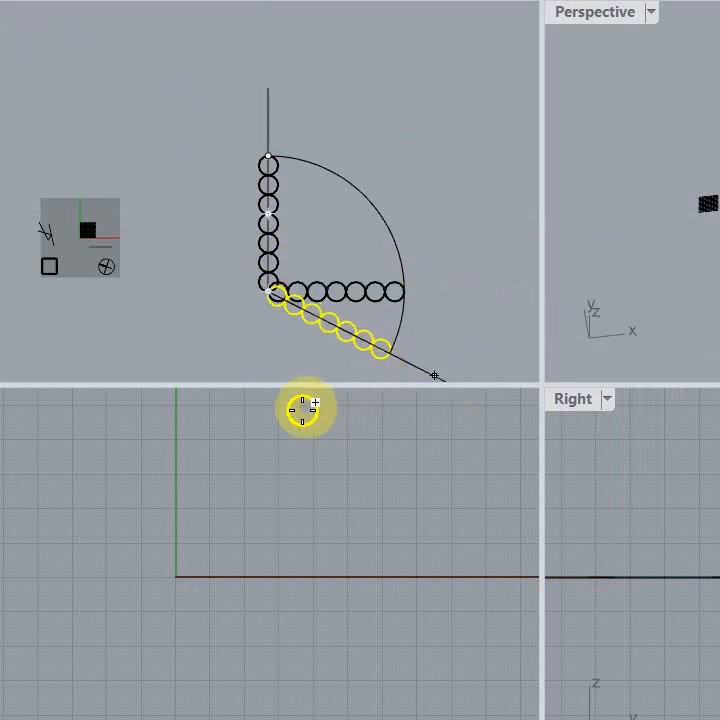
left_click(268, 366)
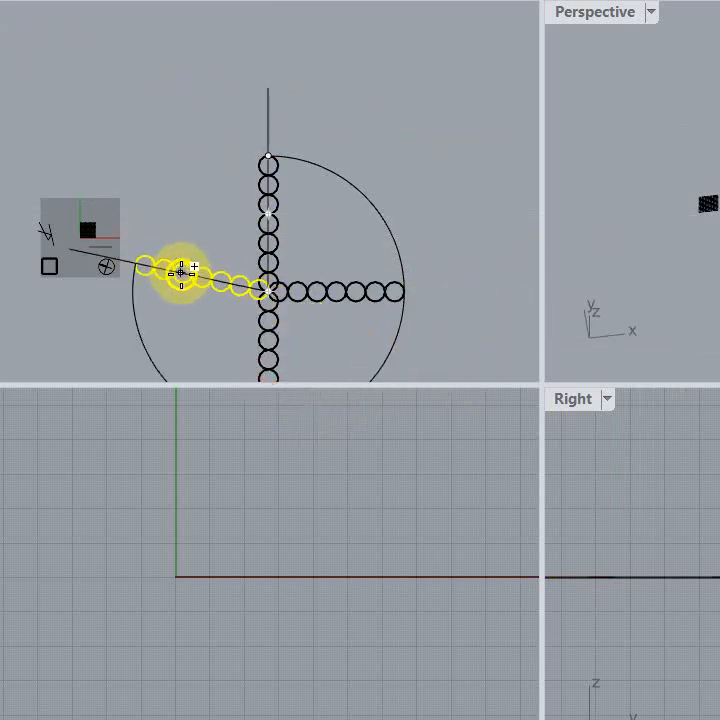
left_click(181, 290)
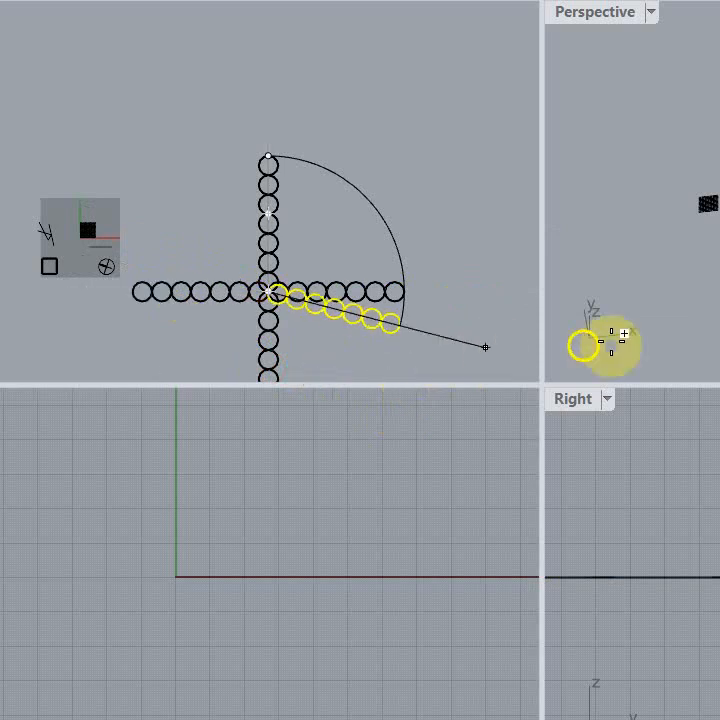
right_click(628, 310)
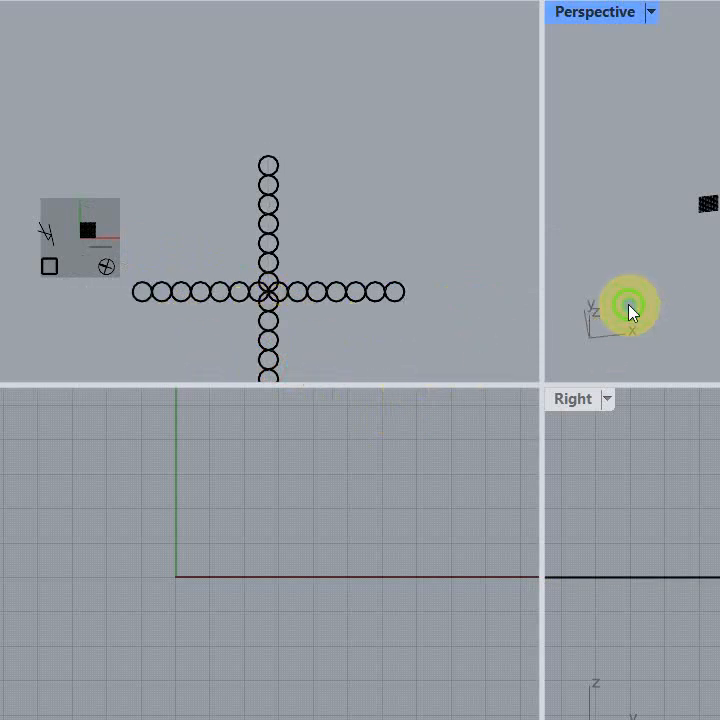
Step: Select individual arms of the cylinder cross in the Perspective viewport to check their grouping, and clear the selection
scroll(693, 278, "down", 3)
scroll(710, 255, "up", 10)
right_click_drag(707, 265, 708, 265)
left_click(715, 262)
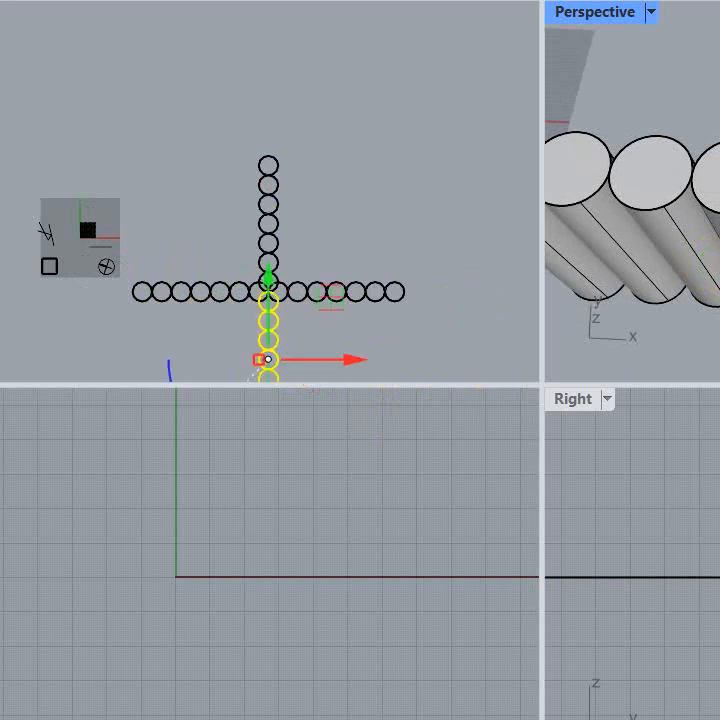
left_click(715, 262)
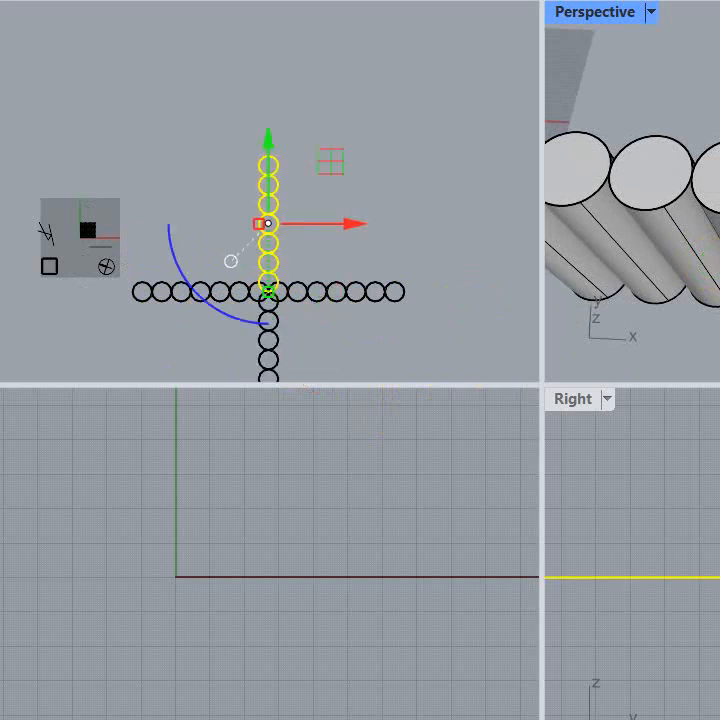
key("Escape")
left_click(715, 262)
scroll(715, 200, "down", 5)
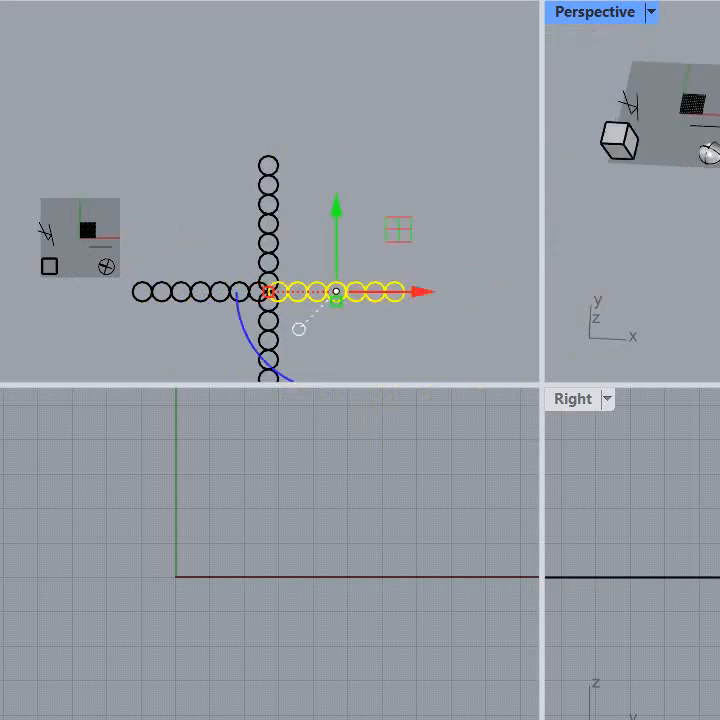
key("Escape")
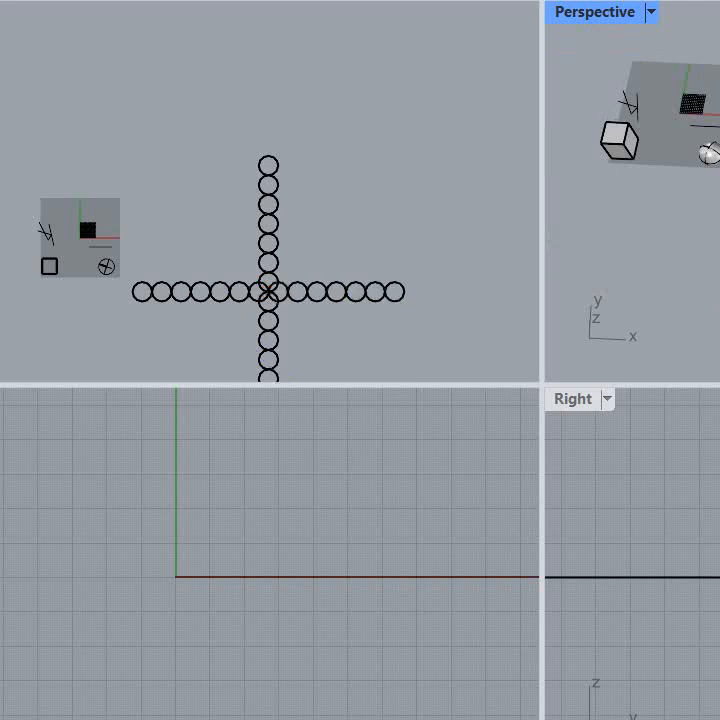
Step: Combine the four arms of the cylinder cross with a Boolean union
right_click_drag(715, 200, 707, 222)
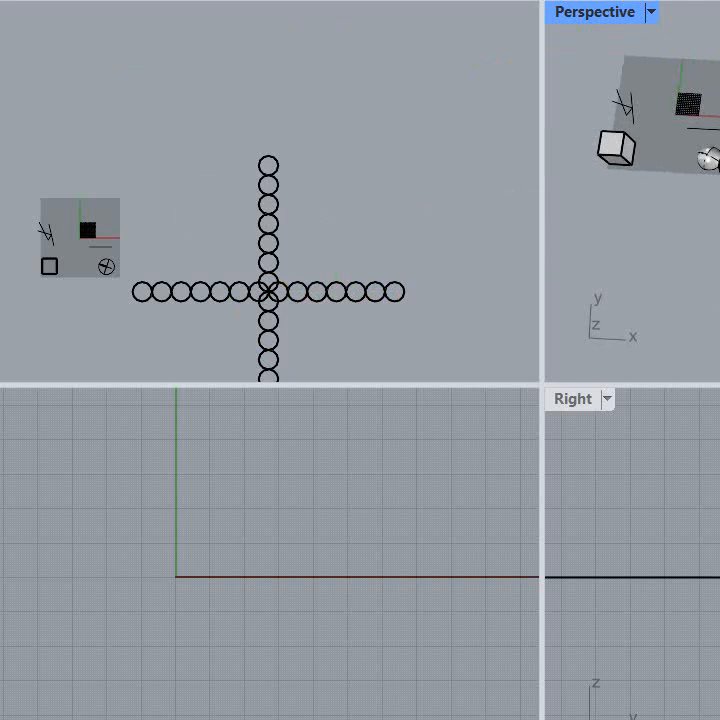
left_click(715, 262)
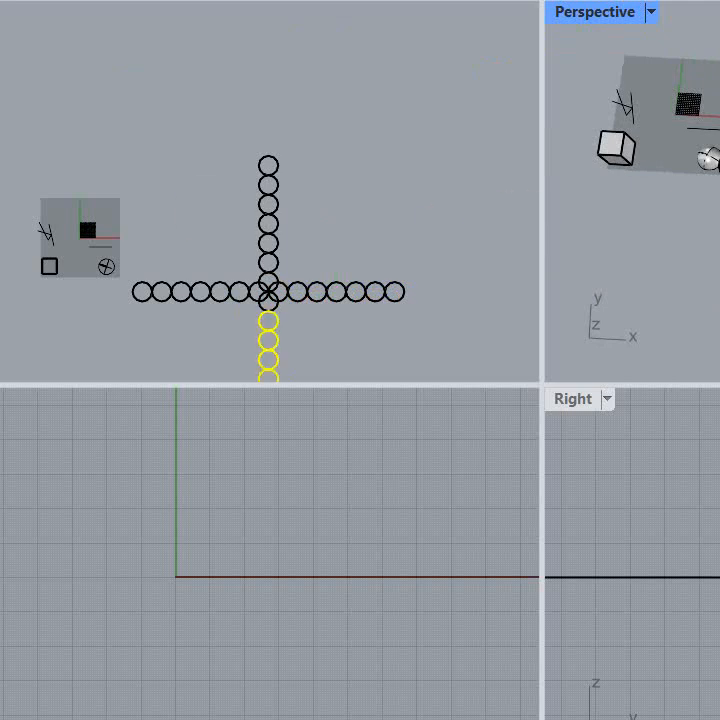
left_click(715, 115, "shift")
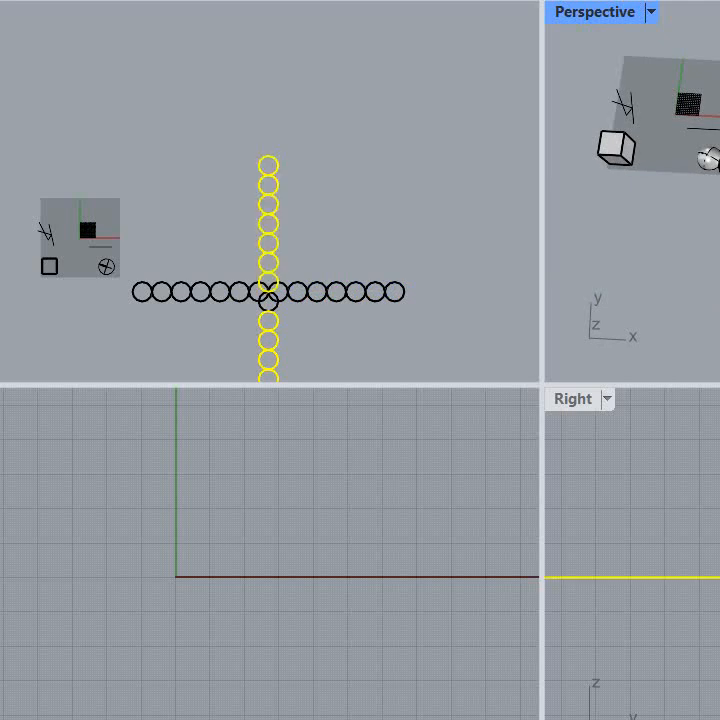
left_click(715, 172, "shift")
left_click(715, 188, "shift")
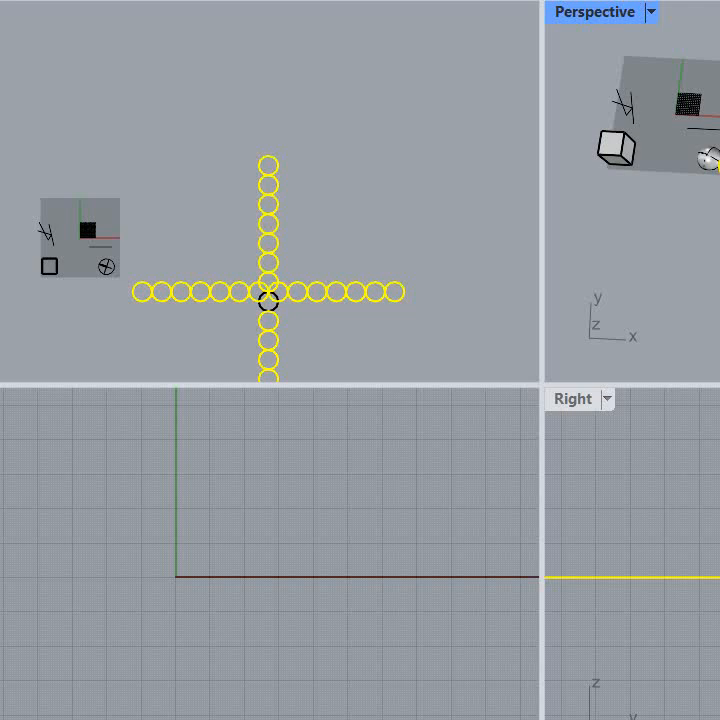
key("Return")
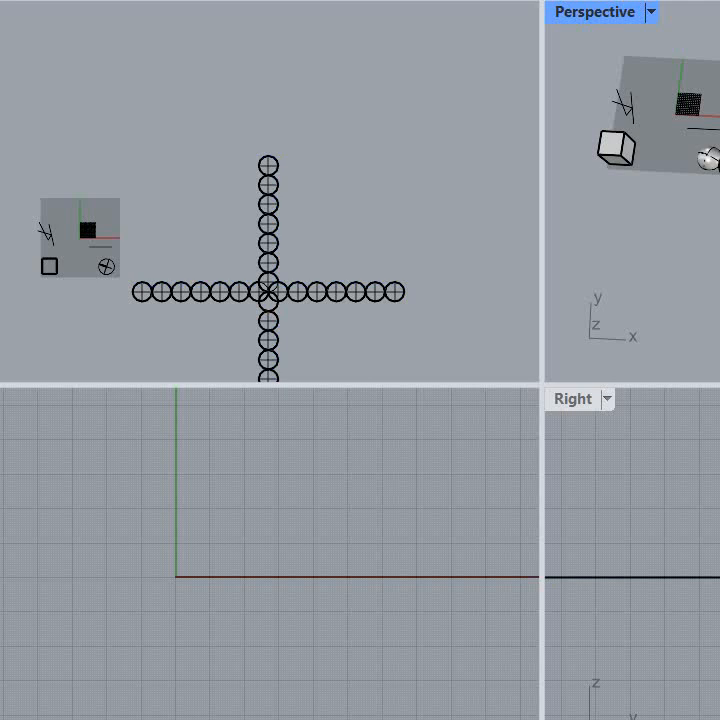
Step: Select the lower and upper arms of the combined cross in turn to examine which cylinders belong together
left_click(268, 350)
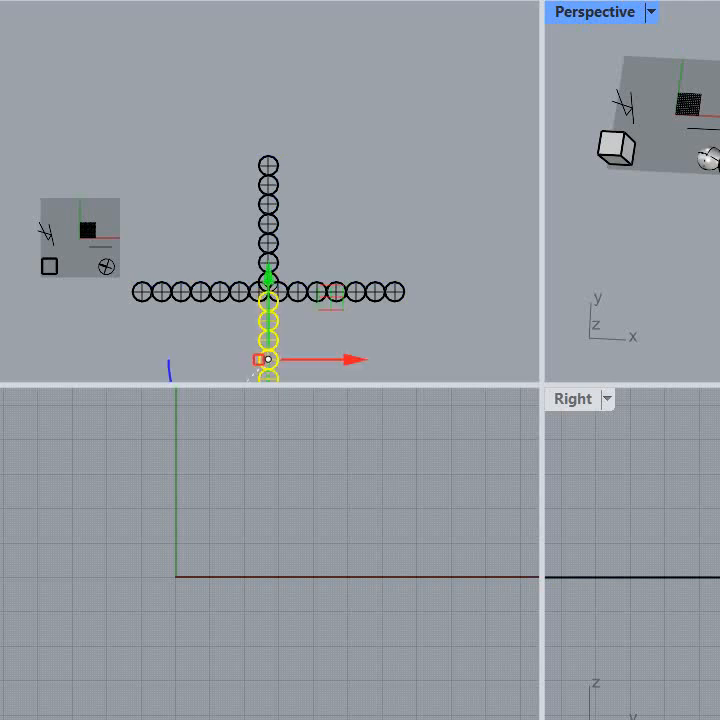
left_click_drag(240, 138, 297, 306)
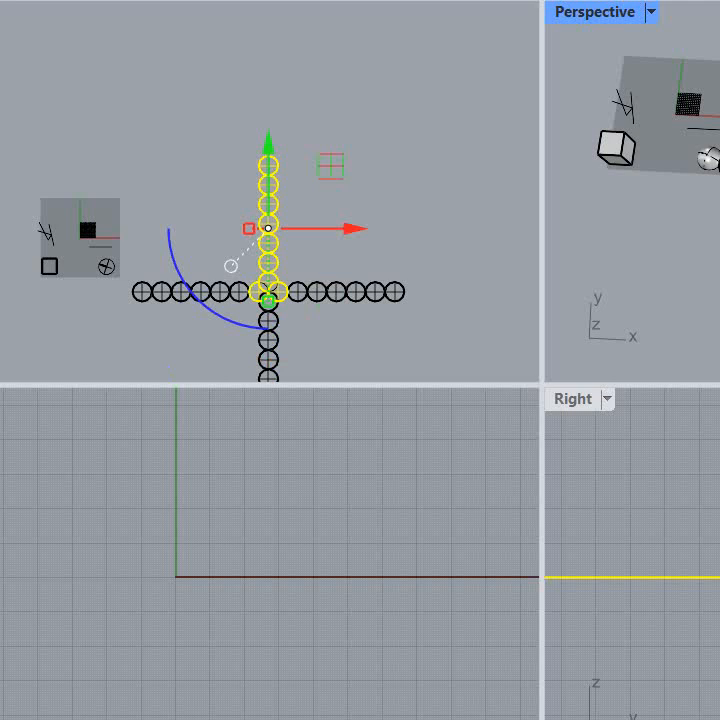
key("Escape")
left_click(268, 350)
left_click(268, 224)
mouse_move(640, 230)
right_mouse_down()
mouse_move(645, 250)
mouse_move(636, 230)
mouse_move(632, 248)
right_mouse_up()
scroll(640, 220, "up", 10)
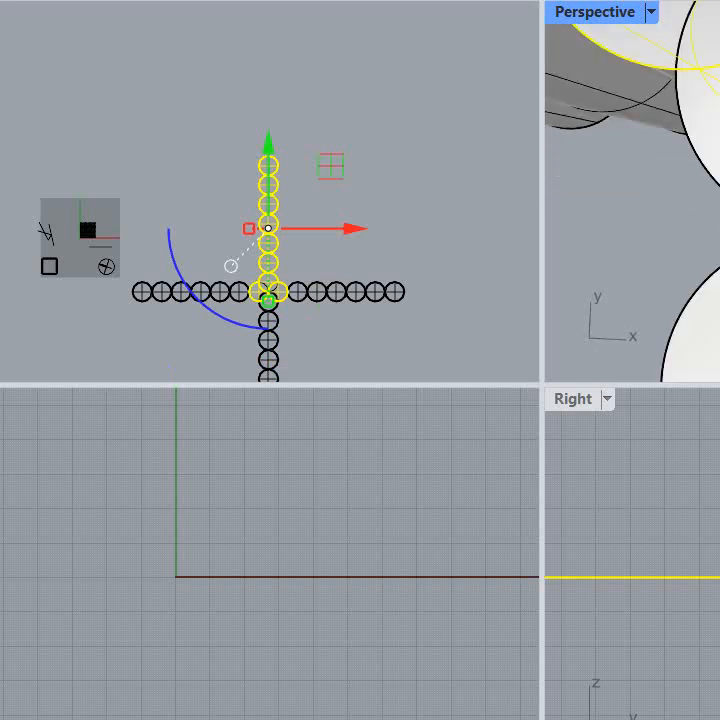
key("Escape")
left_click(706, 115)
scroll(700, 150, "down", 8)
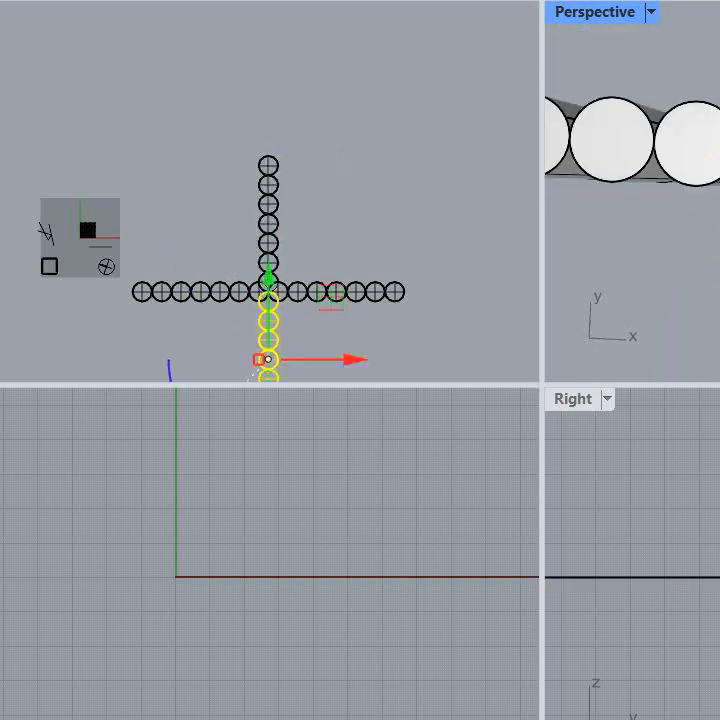
left_click(706, 150)
Step: Undo the Boolean union and the rotated copies of the cylinder column
right_click_drag(706, 150, 700, 184)
scroll(706, 100, "down", 8)
key("ctrl+z")
key("ctrl+z")
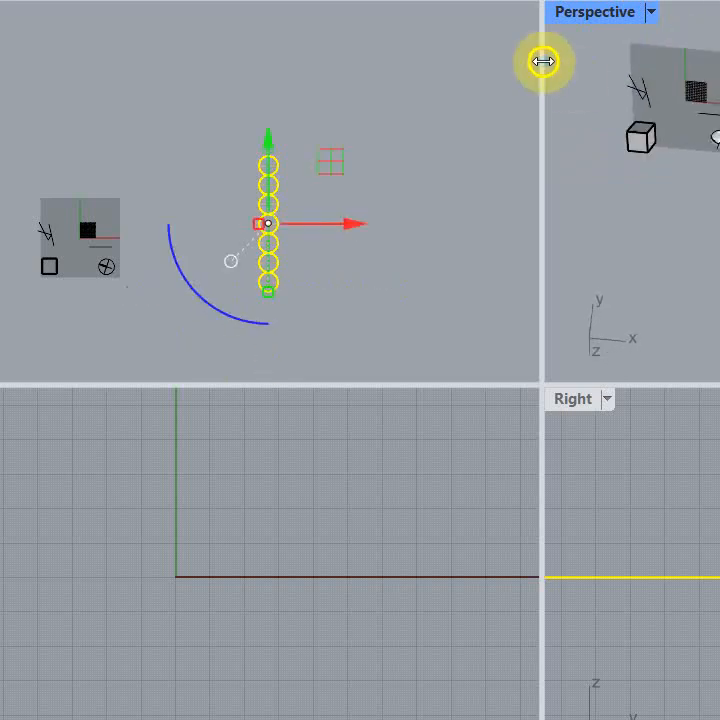
right_click_drag(217, 260, 206, 190)
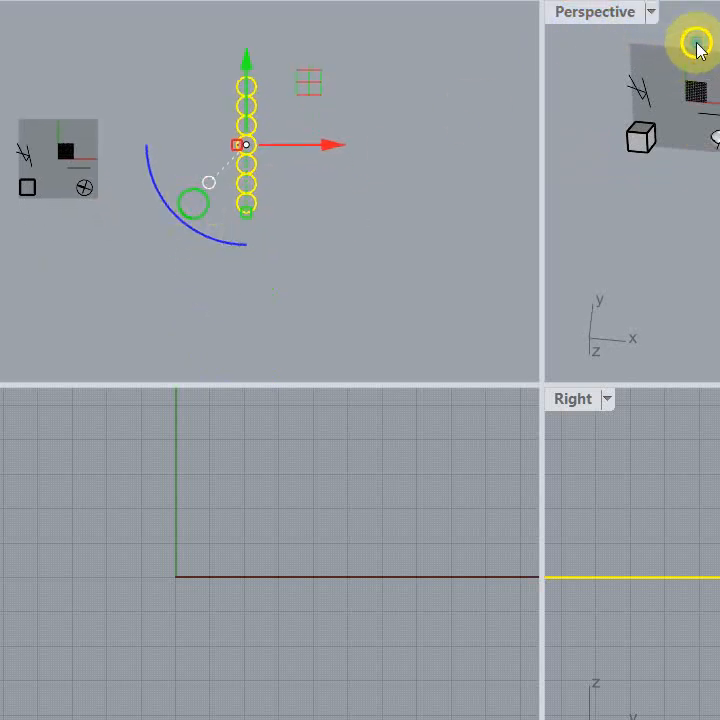
Step: Maximize the Perspective viewport, examine the original cylinder column from an oblique angle, and deselect it
double_click(605, 14)
scroll(595, 163, "down", 6)
scroll(706, 200, "up", 9)
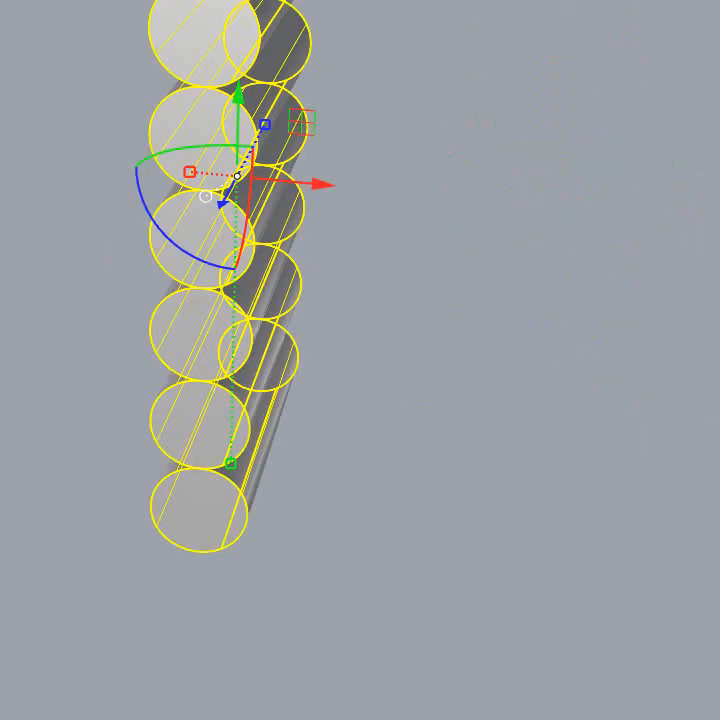
right_click_drag(714, 200, 716, 236)
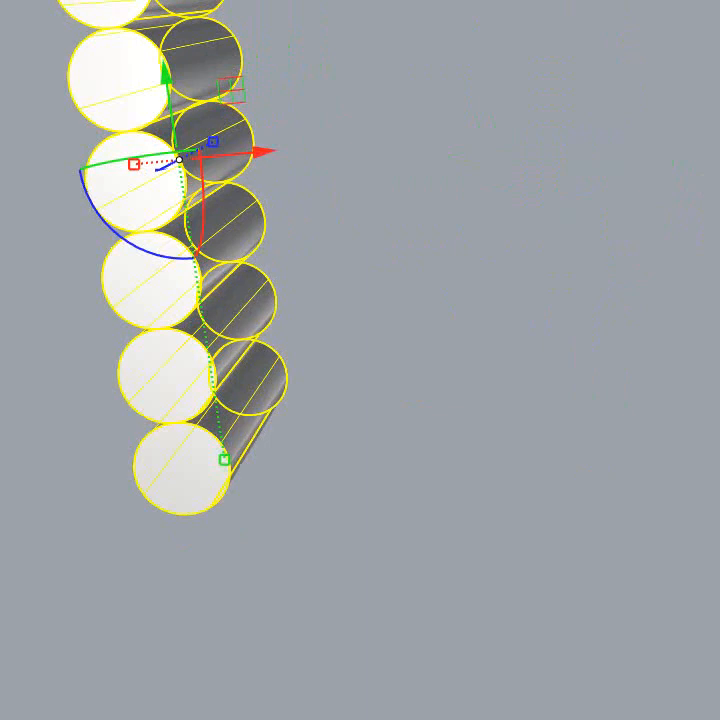
scroll(707, 244, "down", 8)
left_click(710, 246)
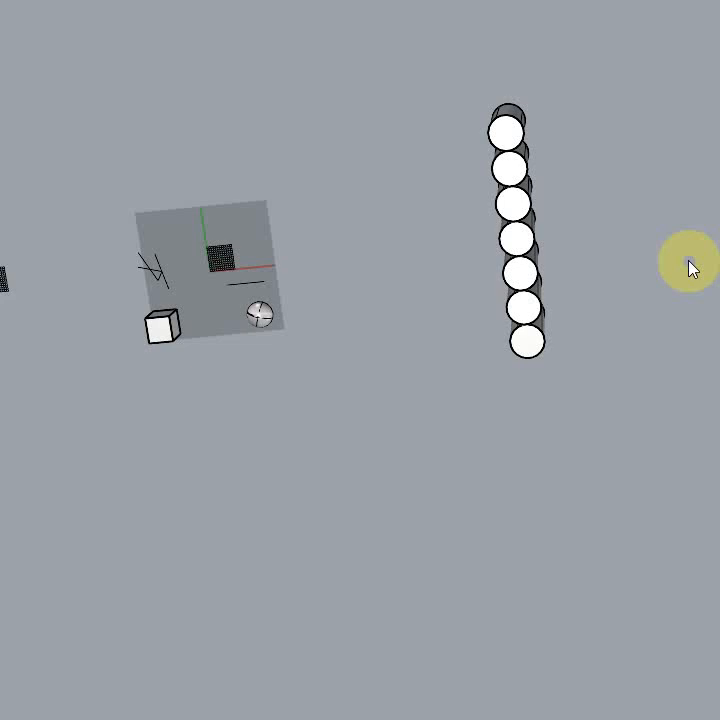
Step: Polar-array the whole row of seven cylinders around a centre just beyond its near end, forming a ring of twelve rows
left_click(512, 210)
left_click(614, 280)
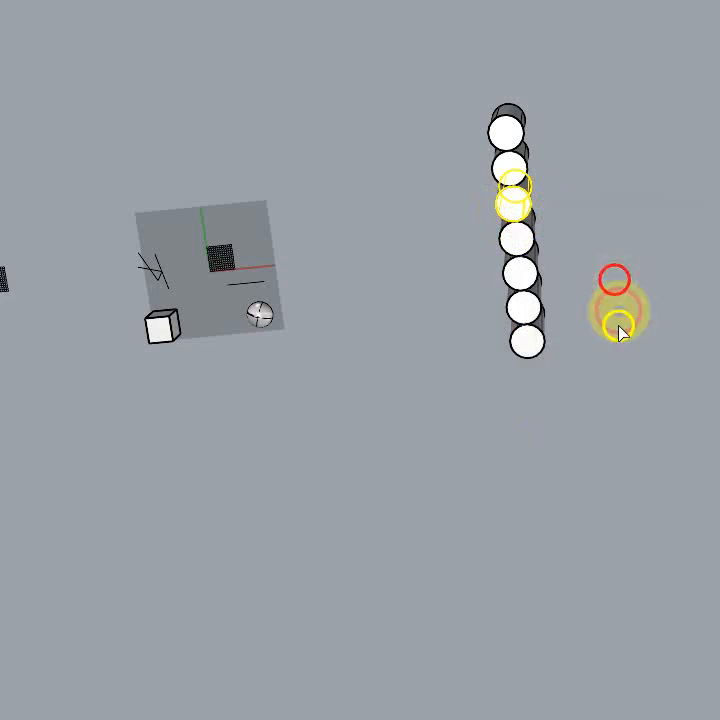
left_click_drag(588, 401, 420, 82)
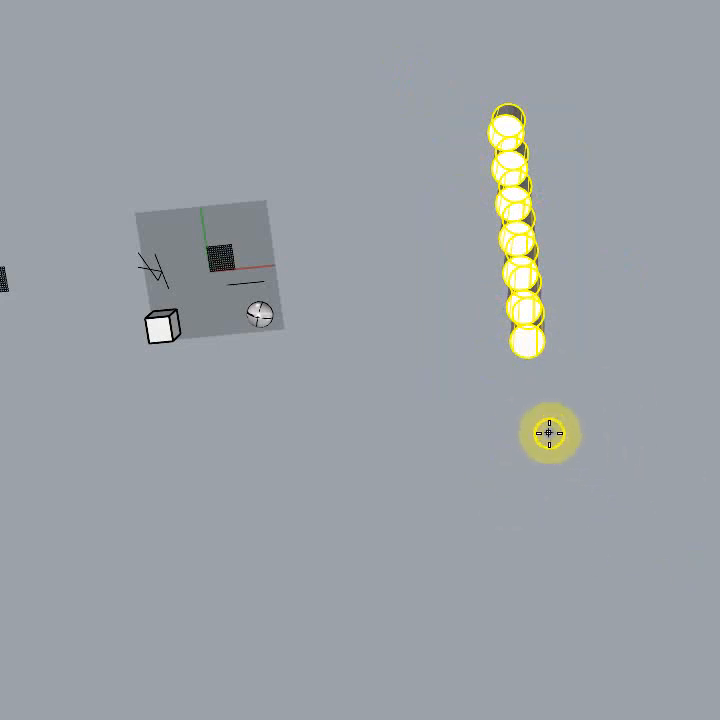
left_click(550, 425)
right_click(548, 420)
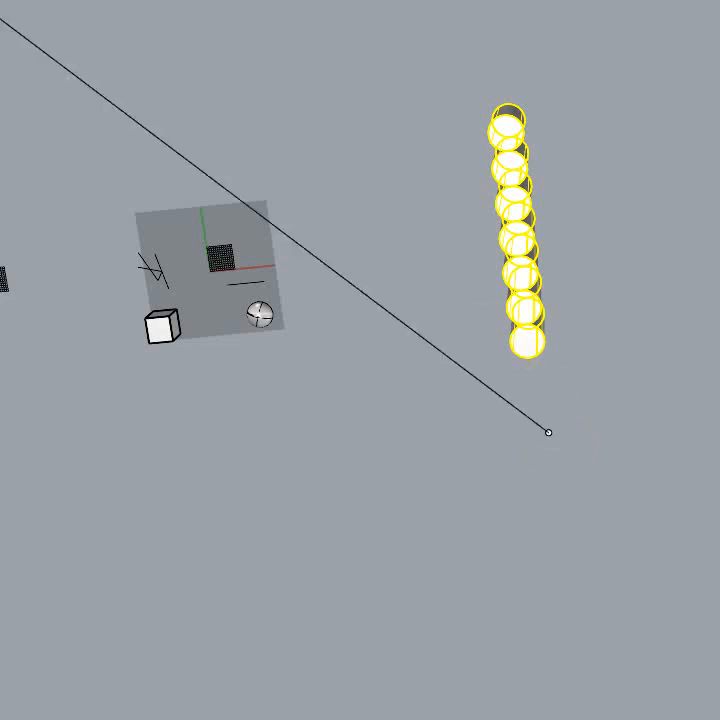
left_click(505, 99)
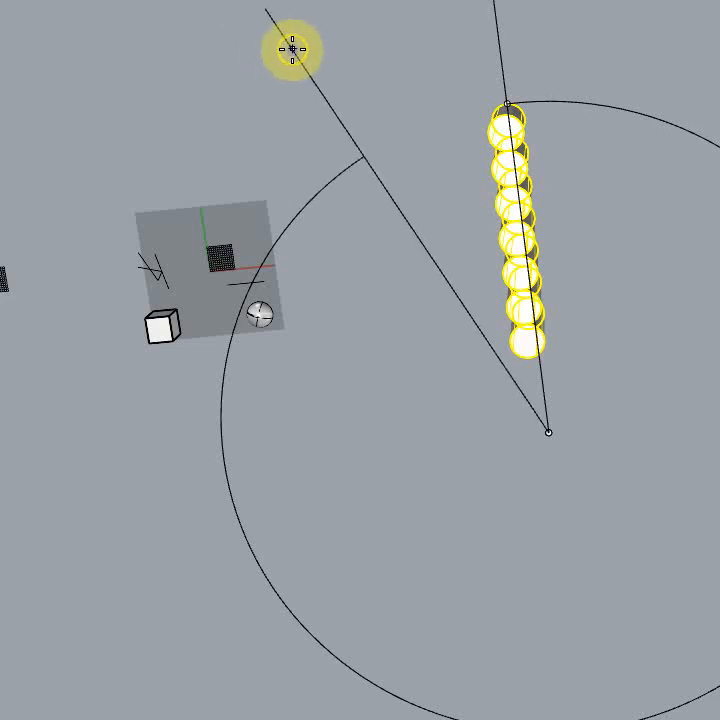
left_click(292, 49)
key("Return")
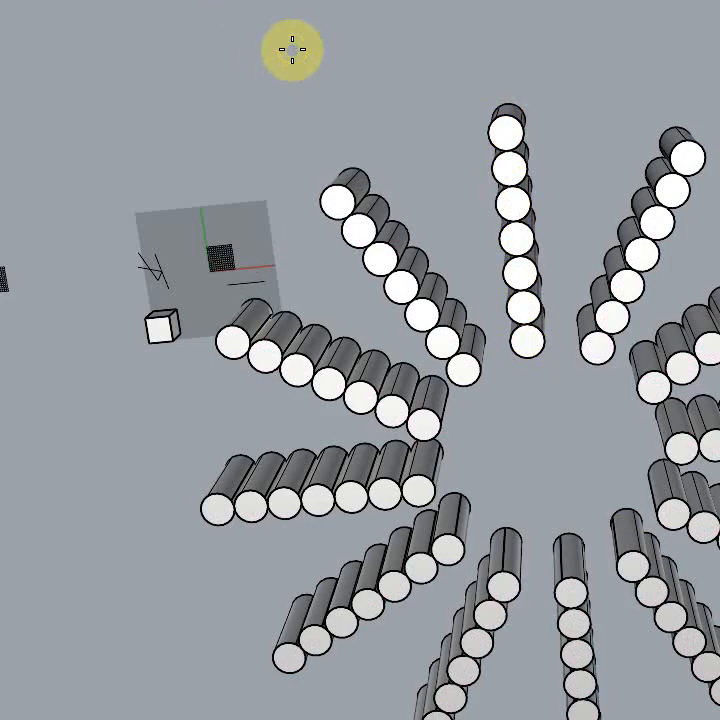
Step: Examine the radial cylinder array from steep and shallow oblique angles to check how its rows are spaced around the centre
mouse_move(641, 483)
right_mouse_down()
mouse_move(714, 343)
mouse_move(719, 190)
mouse_move(719, 310)
mouse_move(700, 305)
mouse_move(719, 300)
mouse_move(710, 110)
mouse_move(690, 90)
mouse_move(705, 305)
mouse_move(702, 290)
mouse_move(619, 286)
mouse_move(680, 315)
mouse_move(688, 391)
right_mouse_up()
left_click(688, 391)
left_click(621, 529)
right_click_drag(675, 616, 660, 664)
left_click(627, 639)
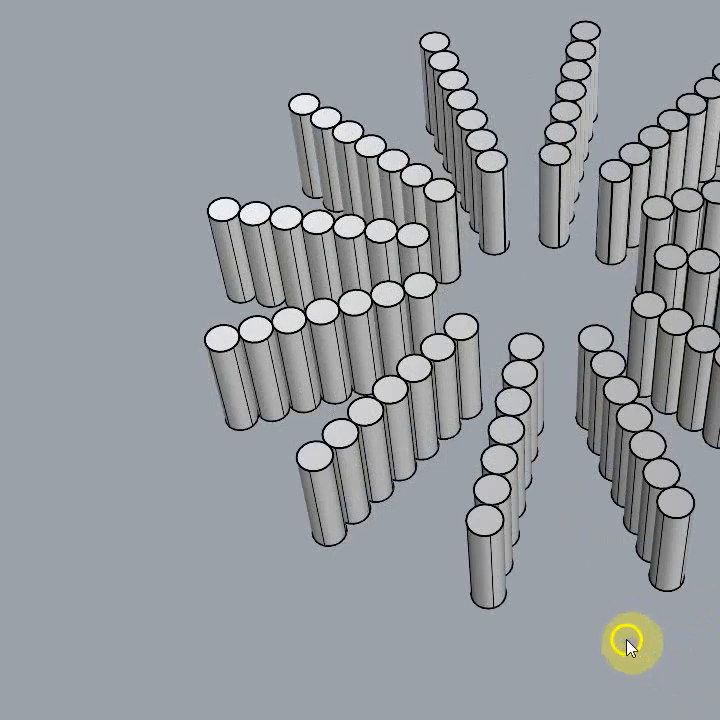
right_click_drag(503, 626, 537, 571)
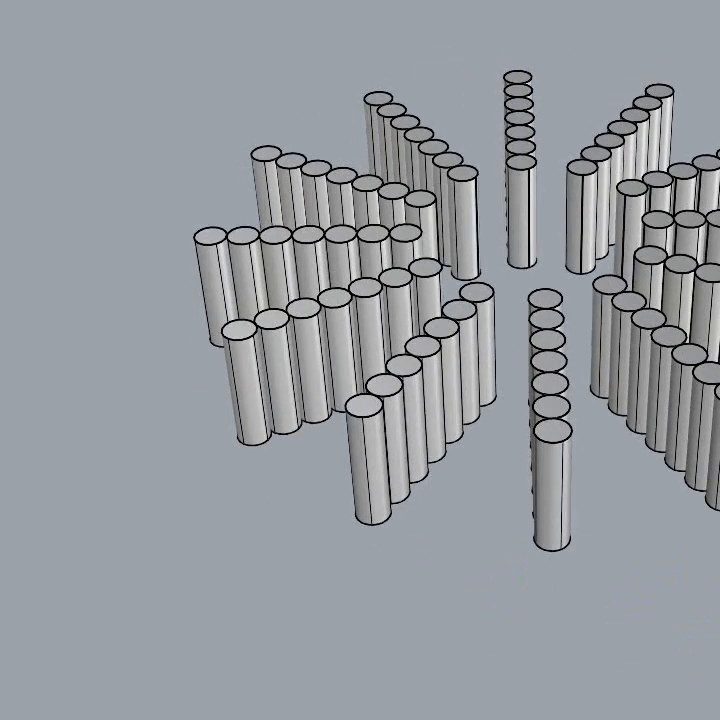
left_click(148, 45)
left_click_drag(116, 42, 8, 566)
right_click_drag(366, 659, 362, 626)
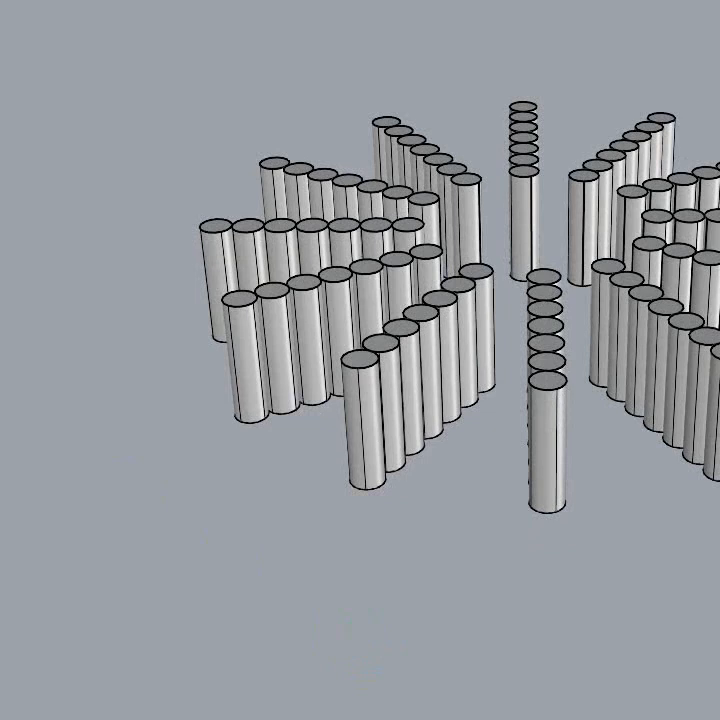
right_click_drag(567, 546, 570, 604)
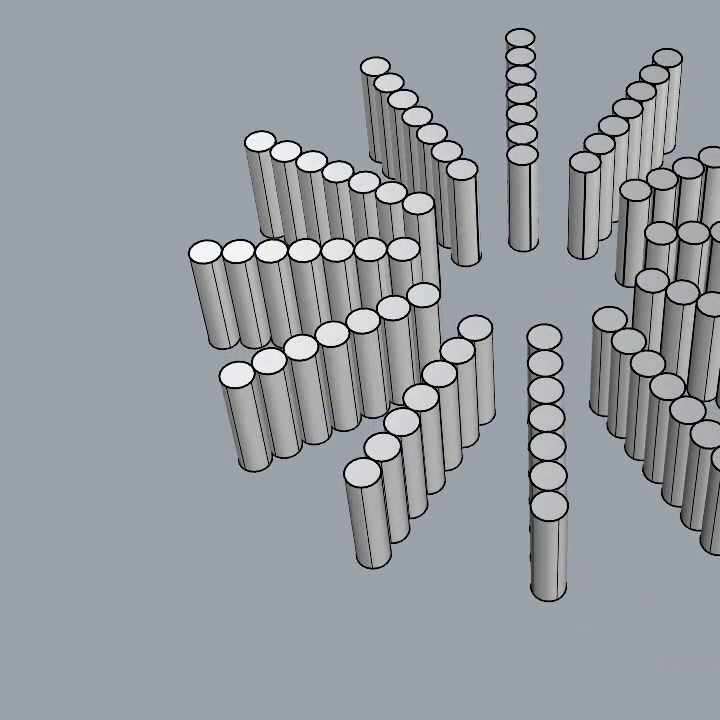
Step: Select most of the cylinders in the ring and try to flatten them onto a vertical plane beside it
left_click_drag(715, 659, 321, 72)
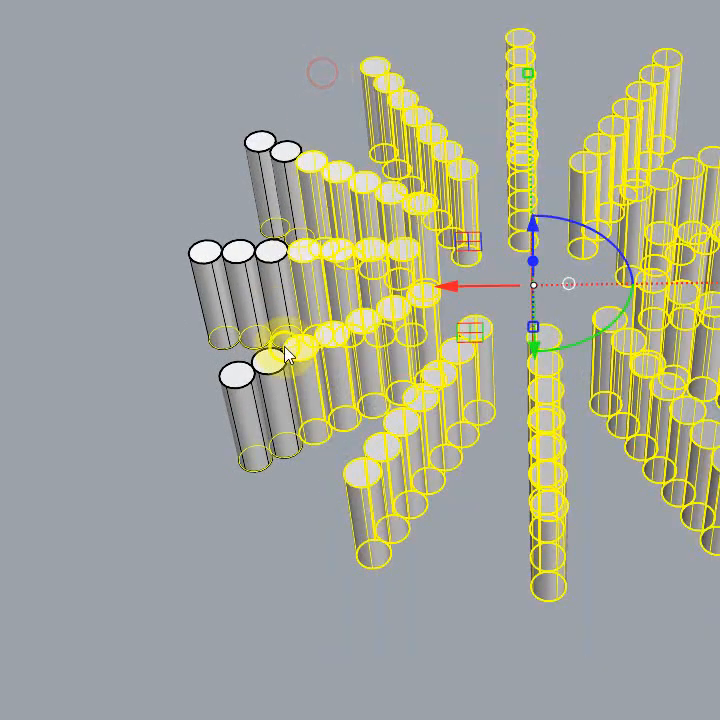
right_click_drag(565, 470, 584, 384)
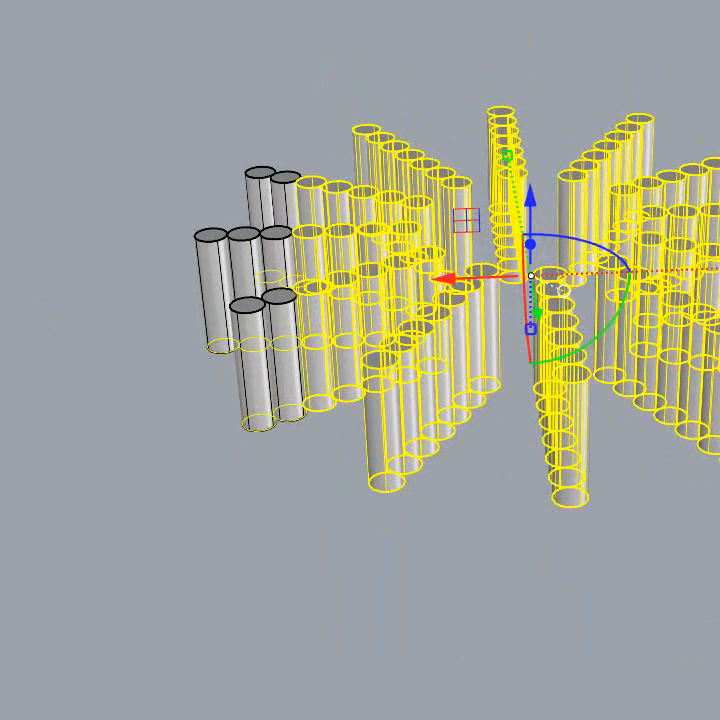
left_click(56, 281)
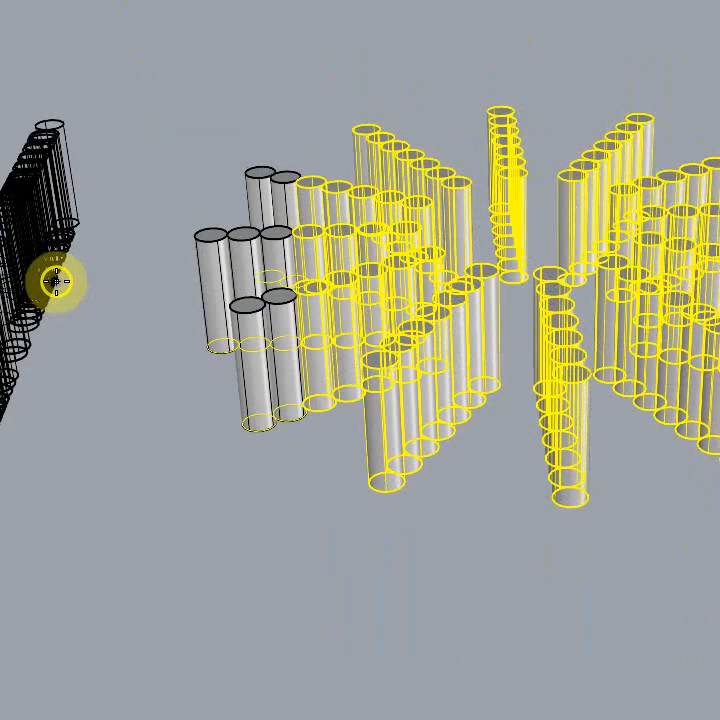
left_click(56, 281)
right_click_drag(186, 296, 67, 262)
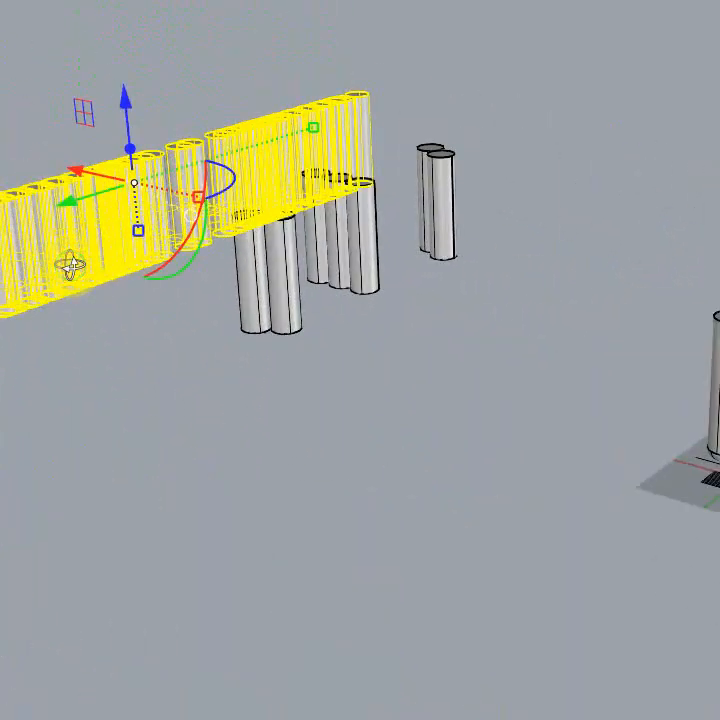
right_click_drag(215, 368, 296, 428)
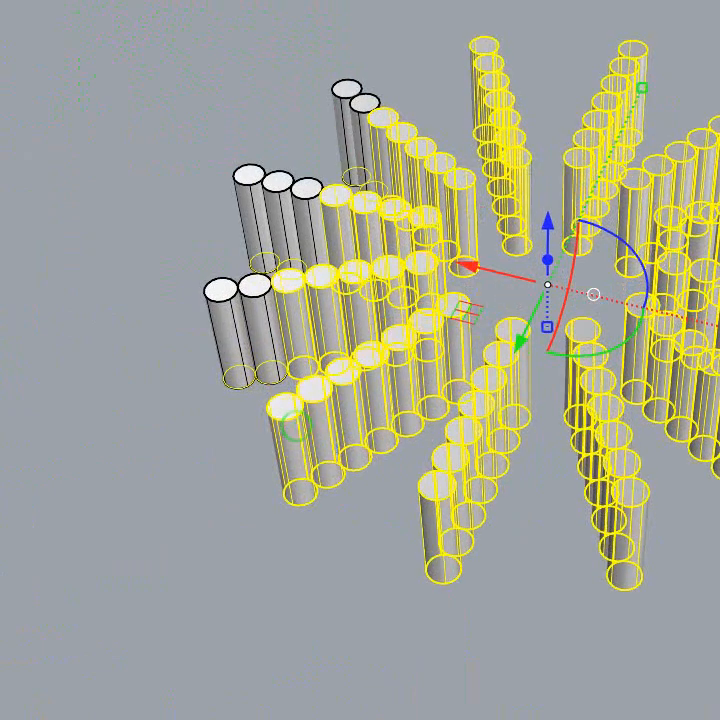
Step: Practise reframing the cylinder ring with Zoom Extents and magnify its outer cylinders with Zoom Window
right_click_drag(547, 285, 325, 325, "shift")
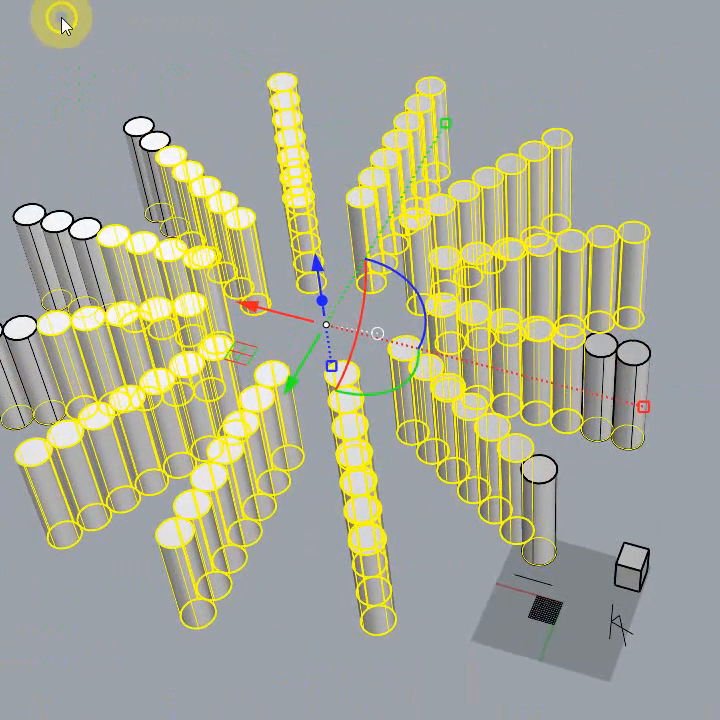
right_click_drag(236, 121, 317, 329)
scroll(40, 295, "down", 20)
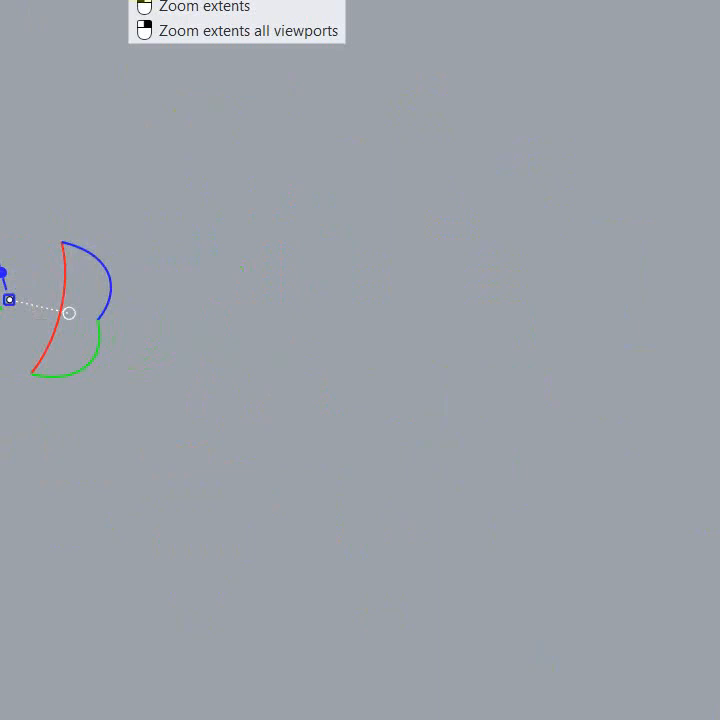
left_click(138, 1)
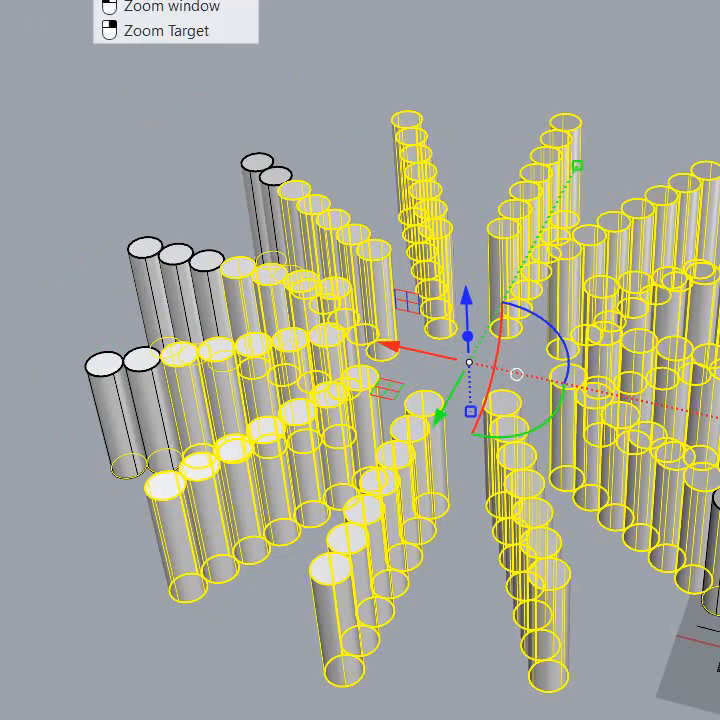
left_click(140, 4)
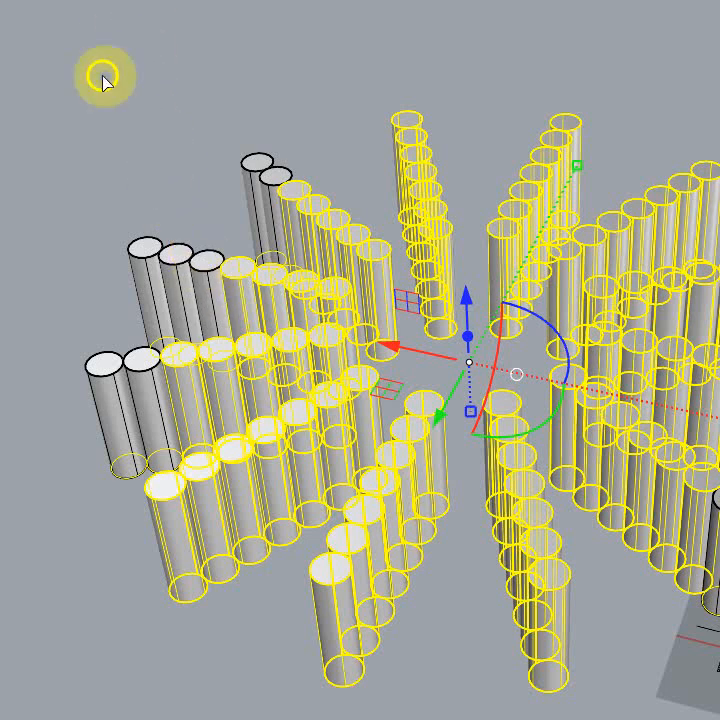
left_click_drag(109, 113, 321, 367)
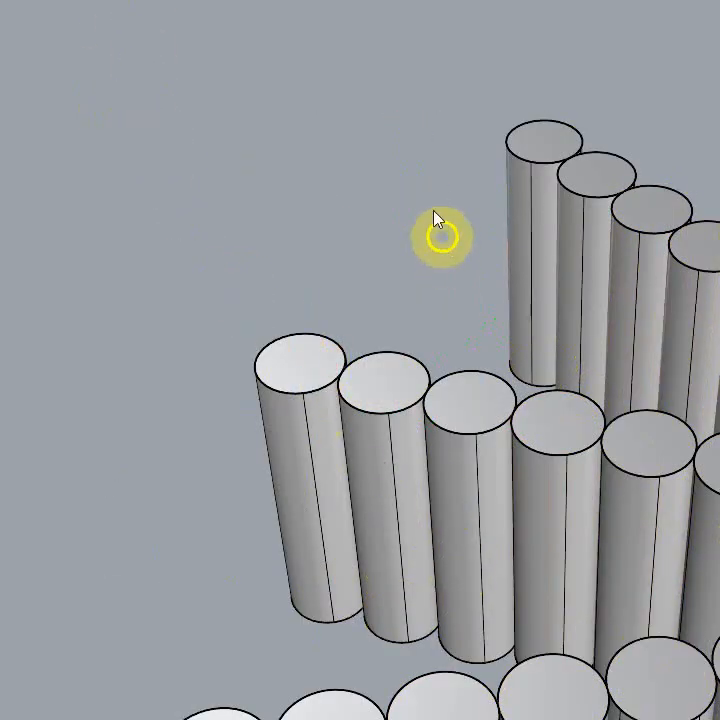
Step: Bring the entire ring of cylinder rows back into view and examine it from different sides and heights
scroll(65, 150, "down", 4)
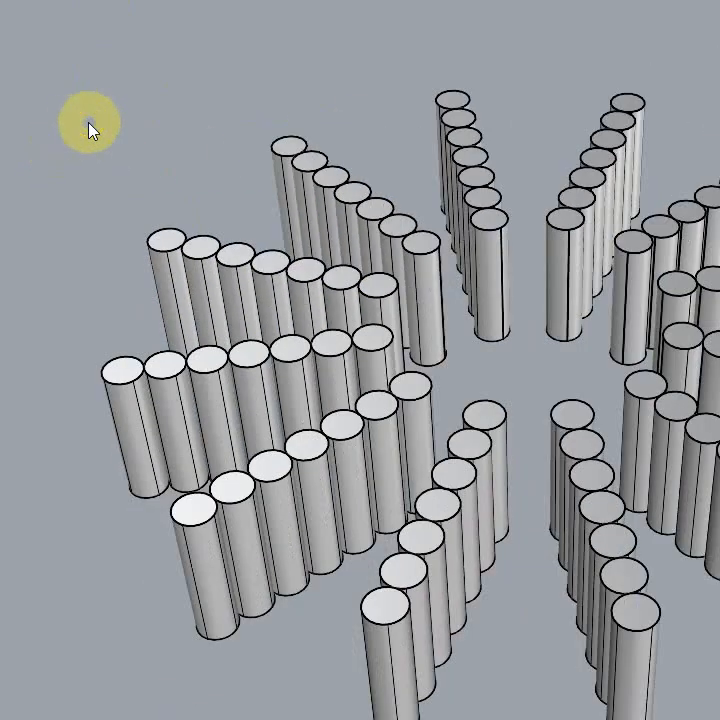
mouse_move(56, 123)
left_mouse_down()
mouse_move(2, 142)
mouse_move(0, 208)
left_mouse_up()
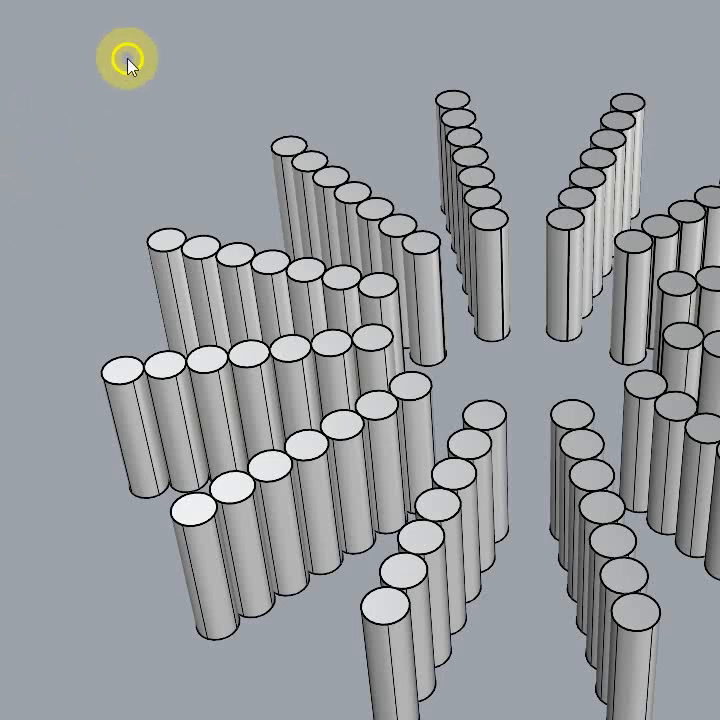
right_click_drag(165, 130, 150, 116)
scroll(164, 89, "down", 4)
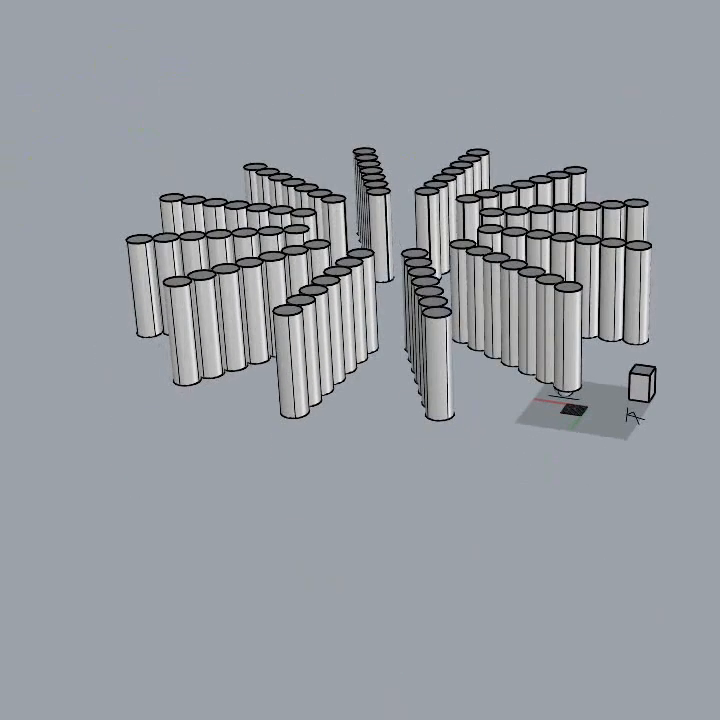
right_click_drag(429, 485, 392, 558)
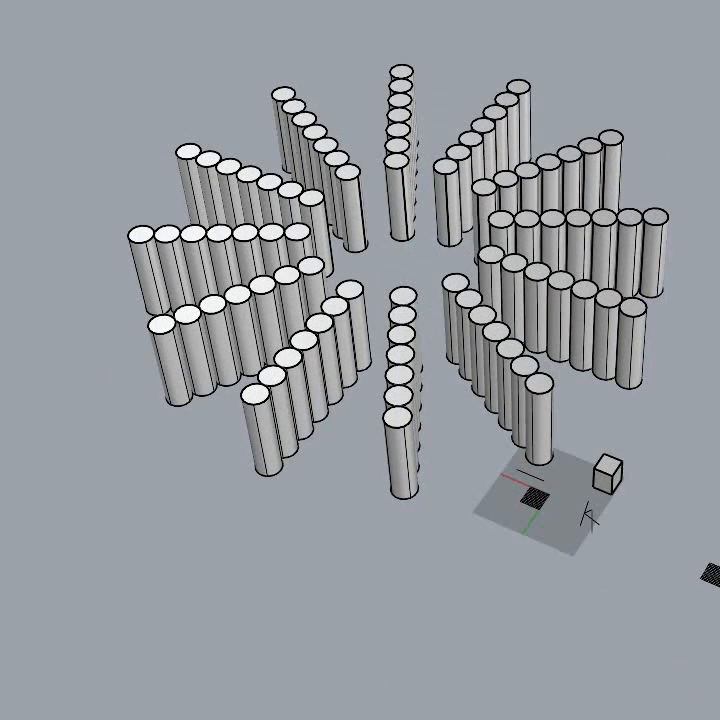
right_click_drag(392, 500, 522, 516)
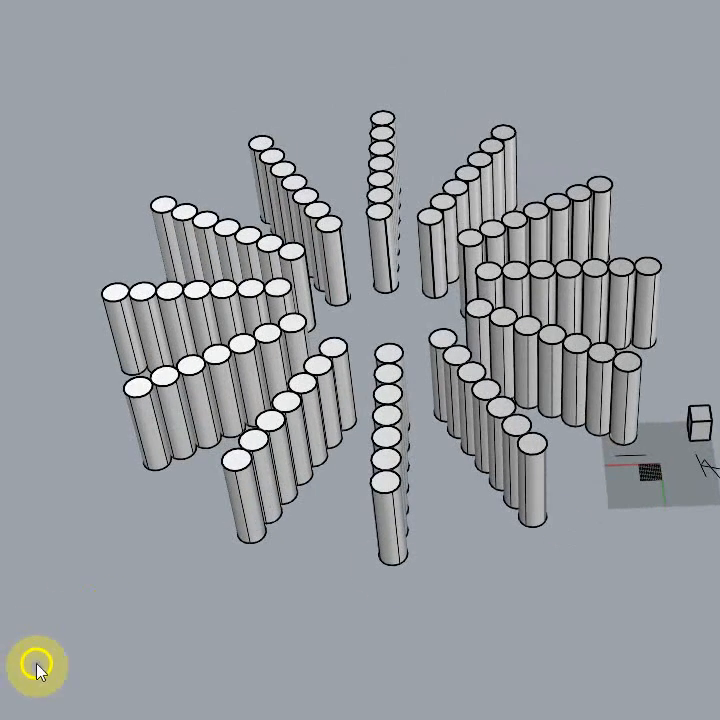